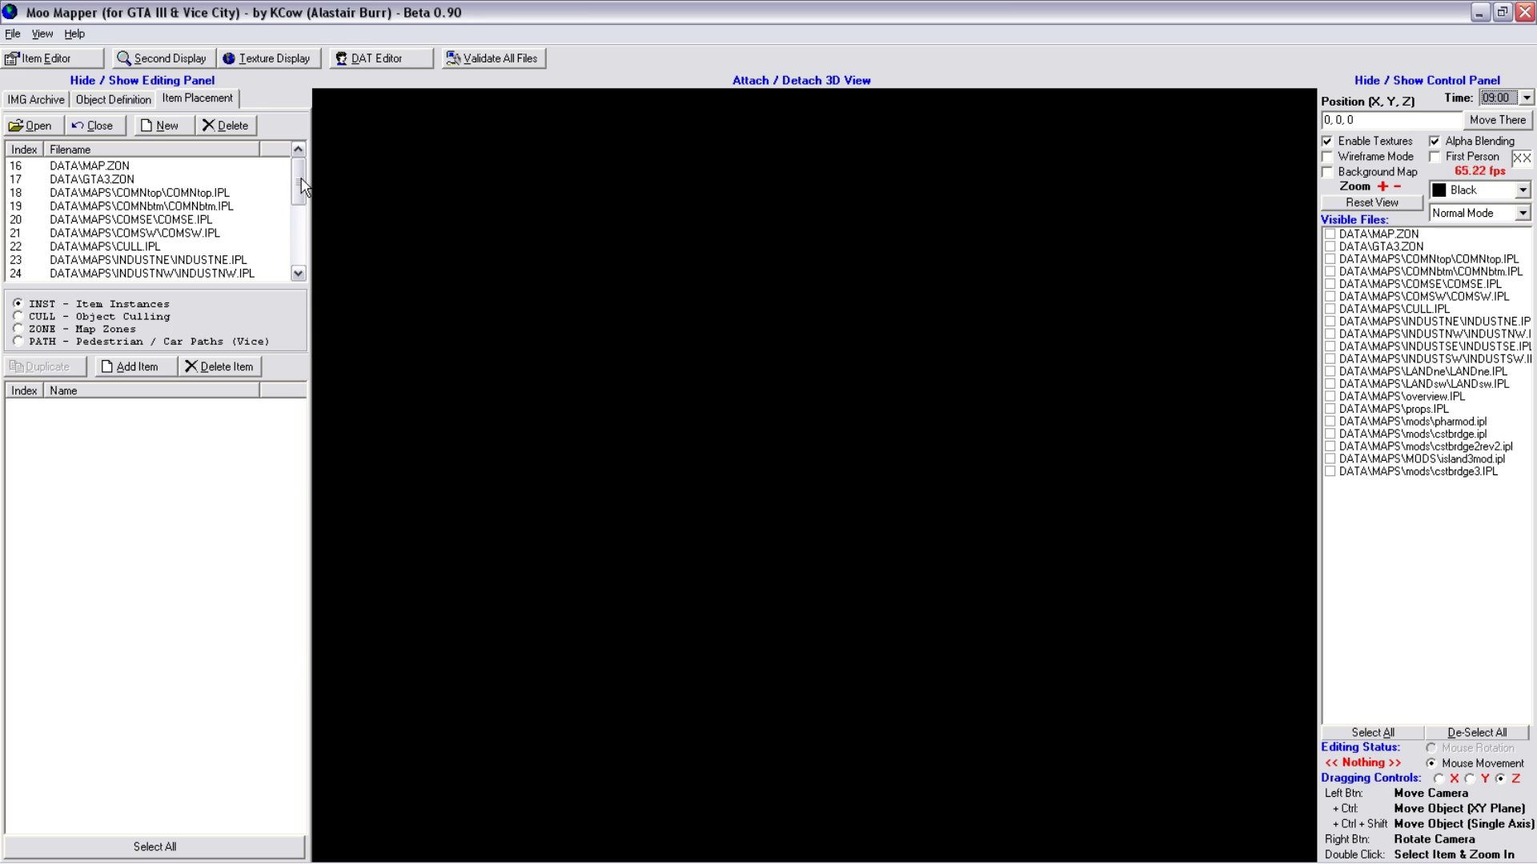
List the item instances of DATA\MAPS\LANDne\LANDne.IPL and display that file in the 3D view with textures disabled.
{"action": "left_click_drag", "start_coordinate": [302, 186], "coordinate": [306, 207]}
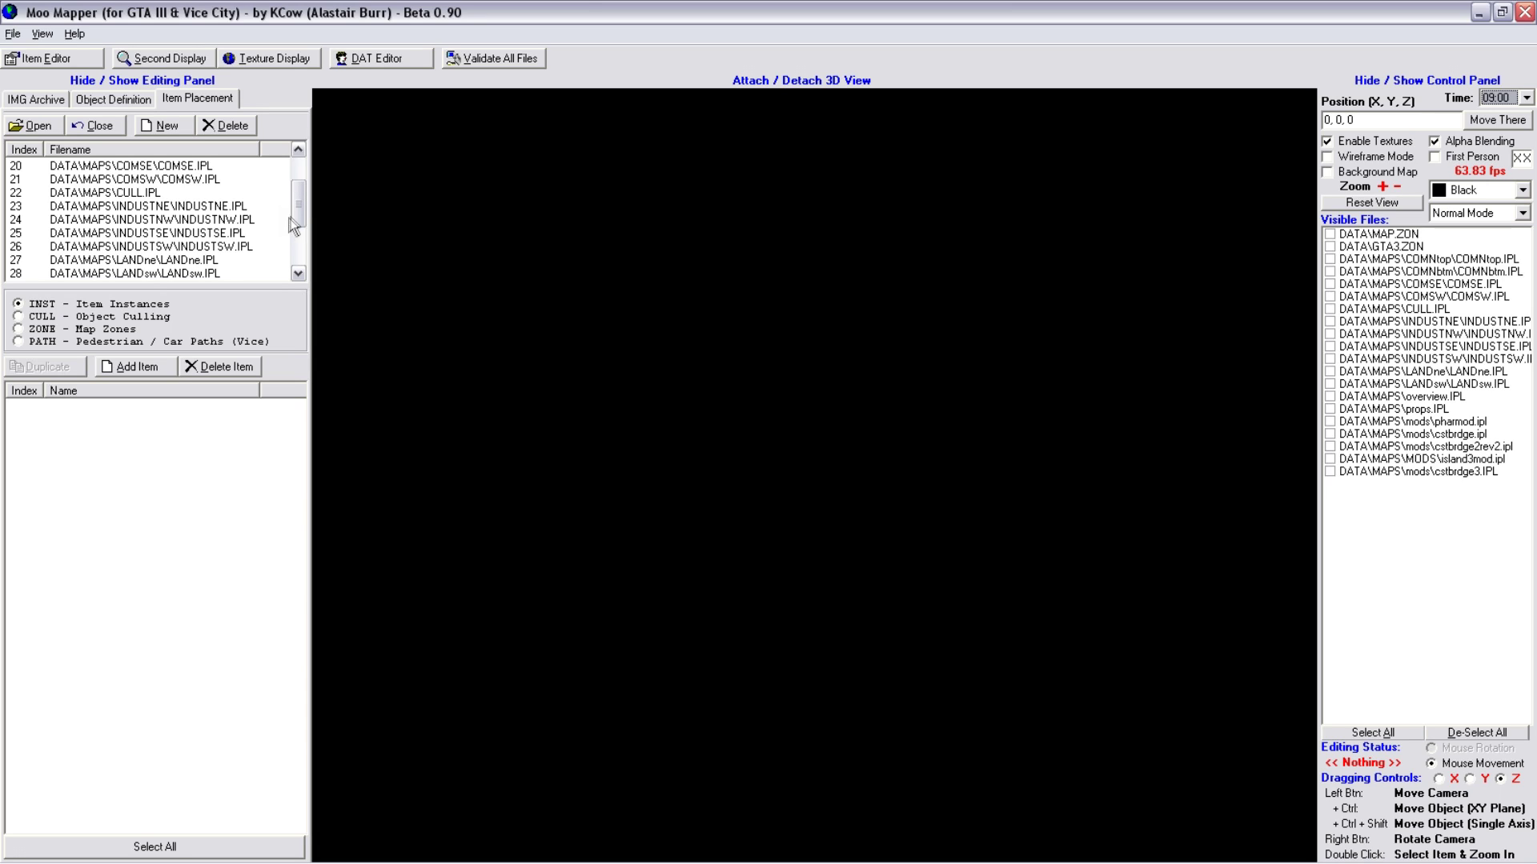
{"action": "left_click", "coordinate": [193, 262]}
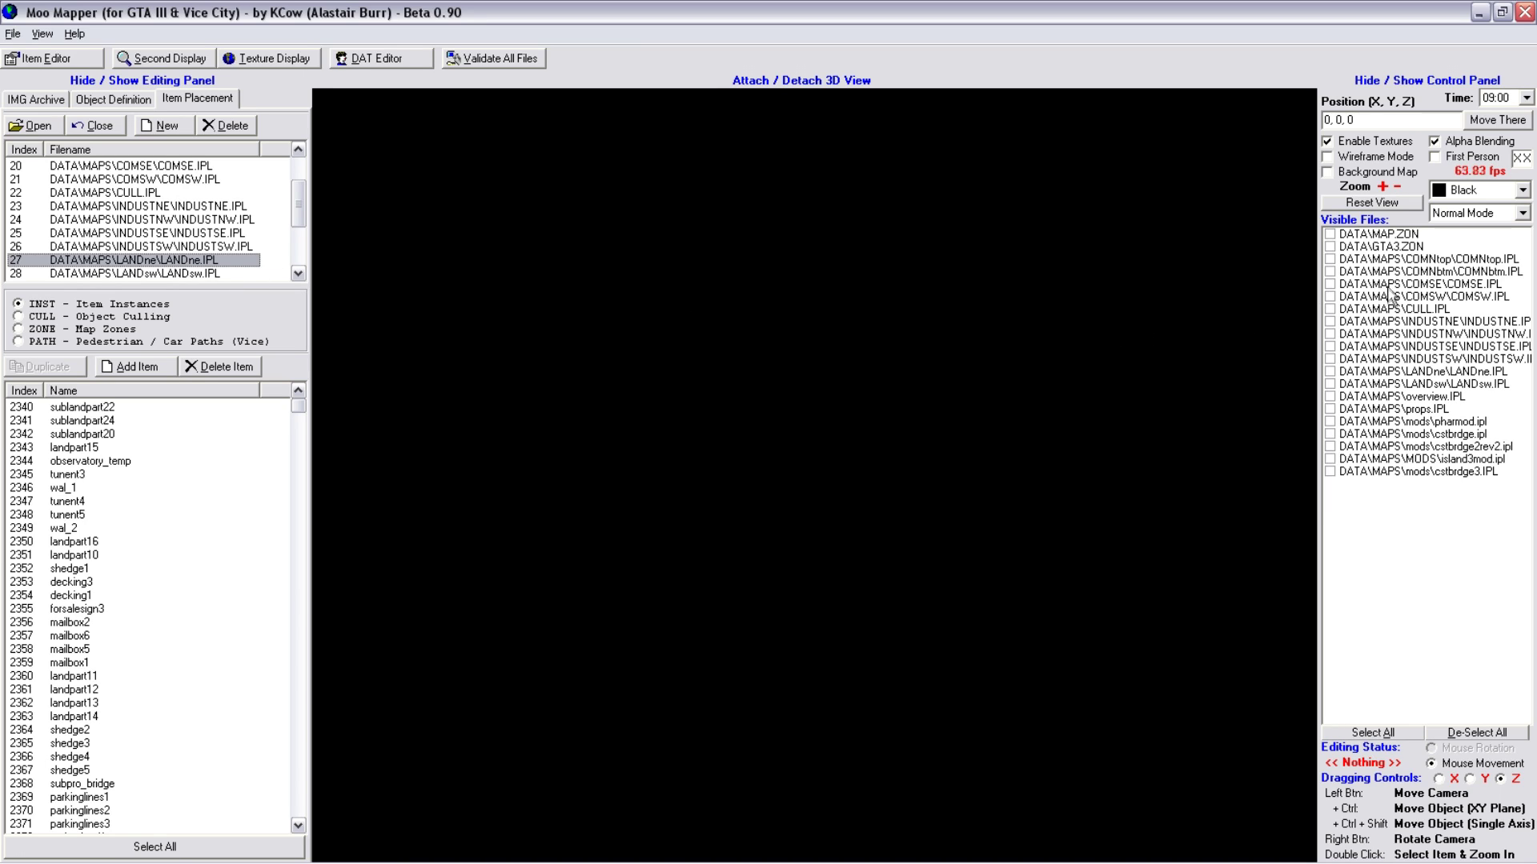
{"action": "left_click", "coordinate": [1331, 373]}
{"action": "left_click_drag", "start_coordinate": [626, 298], "coordinate": [1220, 737]}
{"action": "scroll", "coordinate": [757, 432], "scroll_direction": "down", "scroll_amount": 6}
{"action": "scroll", "coordinate": [759, 436], "scroll_direction": "down", "scroll_amount": 6}
{"action": "scroll", "coordinate": [803, 436], "scroll_direction": "up", "scroll_amount": 4}
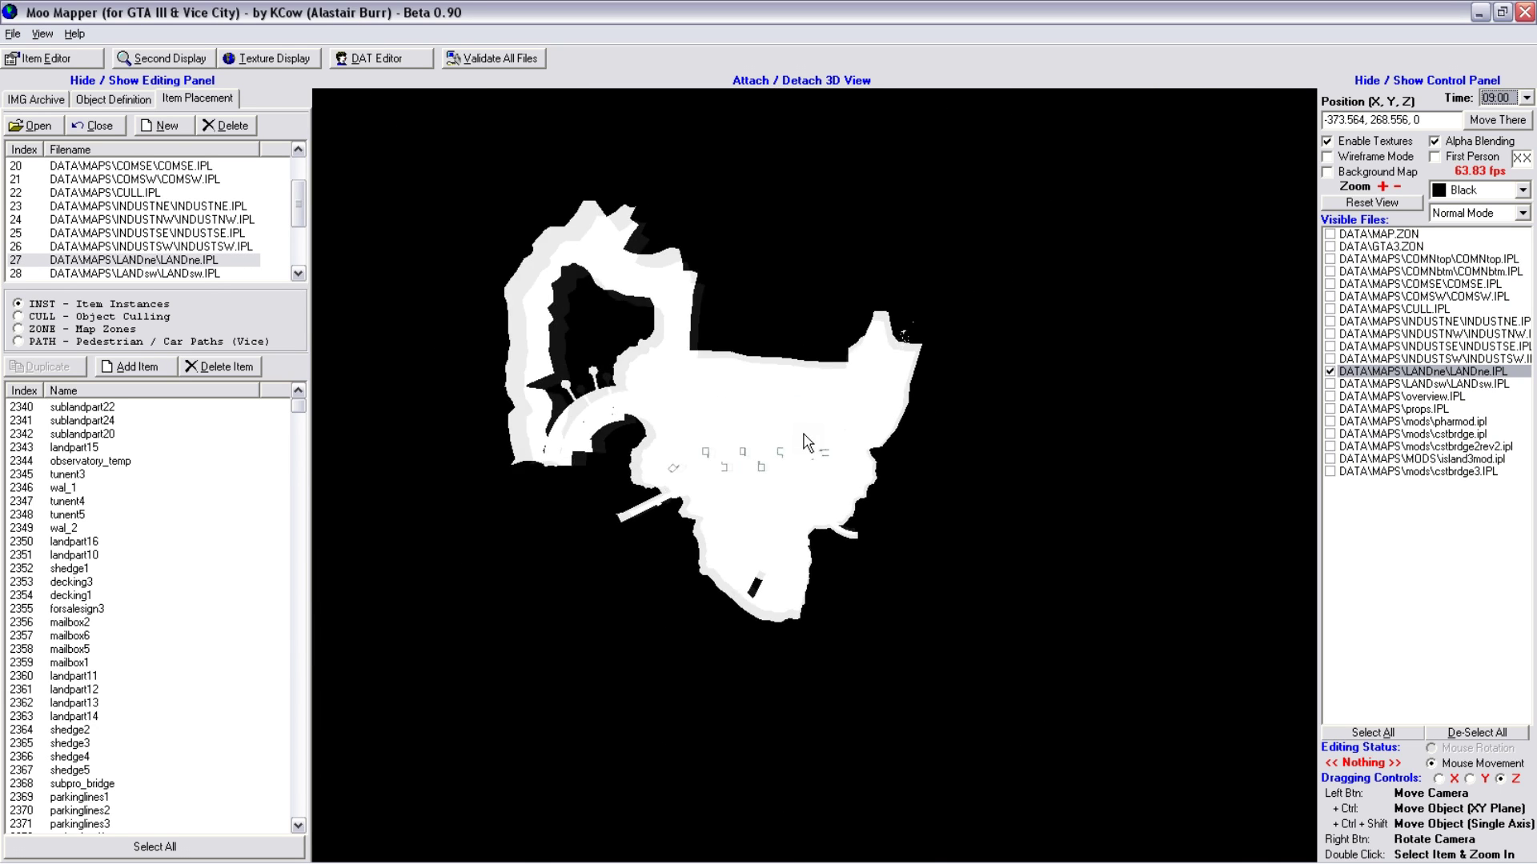
{"action": "left_click_drag", "start_coordinate": [835, 457], "coordinate": [873, 559]}
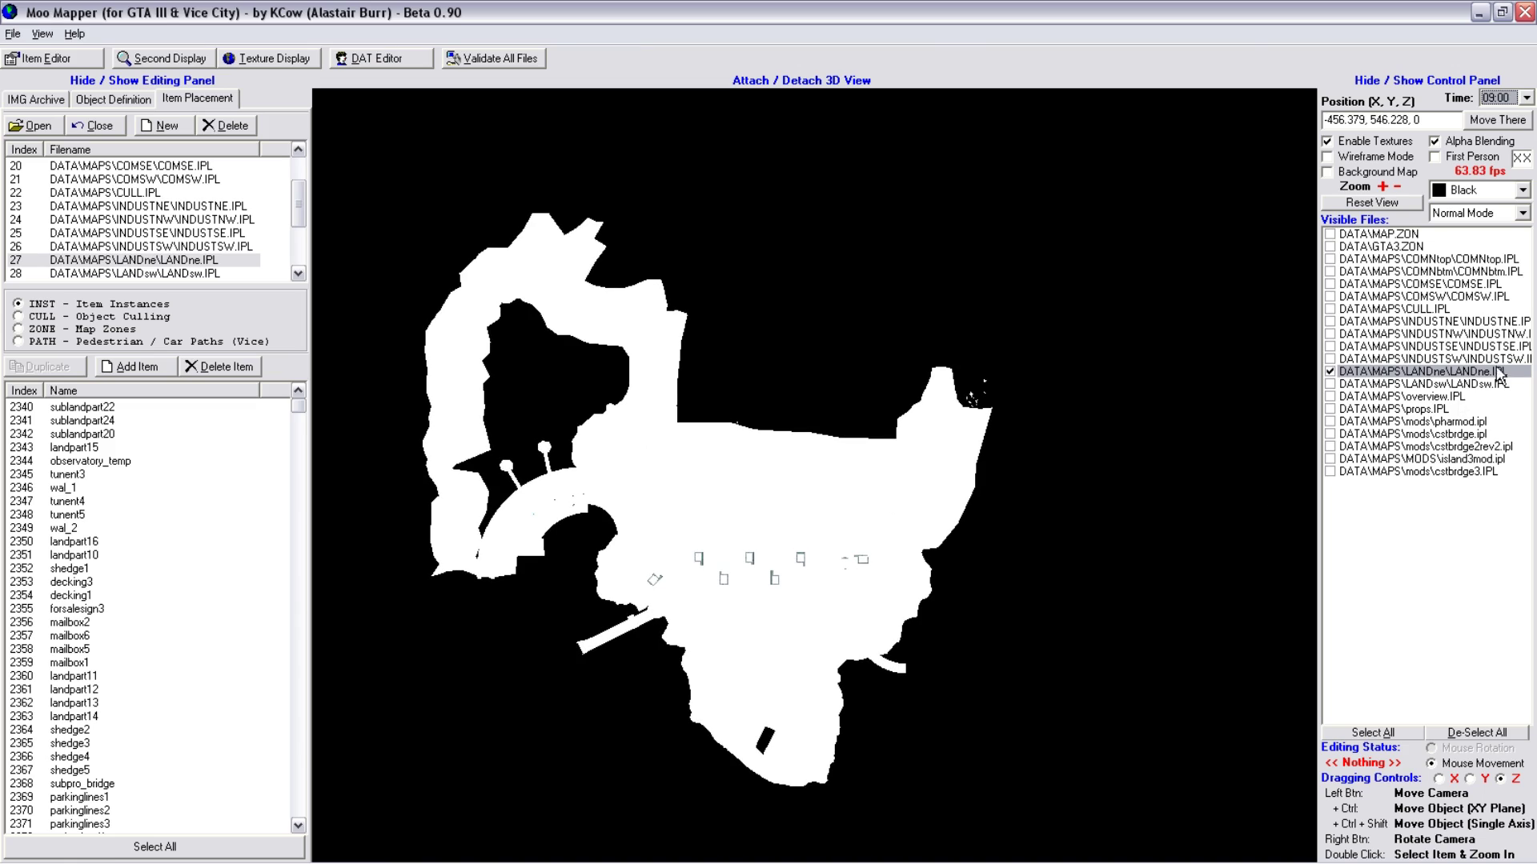
{"action": "left_click", "coordinate": [1328, 142]}
Examine the untextured LANDne terrain and its objects up close and as a whole island section.
{"action": "mouse_move", "coordinate": [888, 496]}
{"action": "right_mouse_down"}
{"action": "mouse_move", "coordinate": [929, 373]}
{"action": "mouse_move", "coordinate": [917, 430]}
{"action": "right_mouse_up"}
{"action": "scroll", "coordinate": [922, 460], "scroll_direction": "up", "scroll_amount": 15}
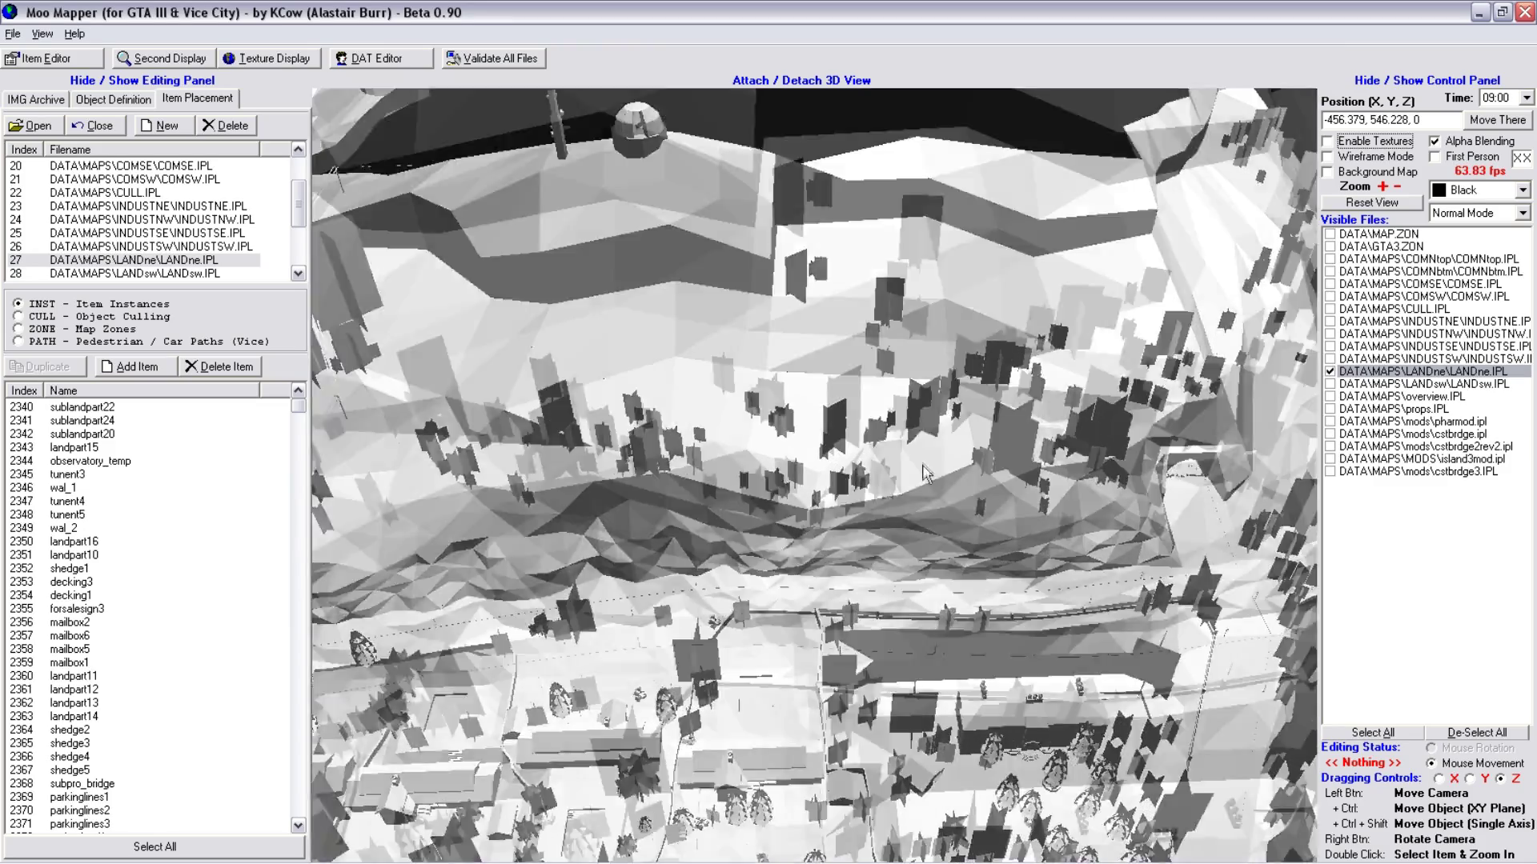
{"action": "scroll", "coordinate": [924, 476], "scroll_direction": "down", "scroll_amount": 8}
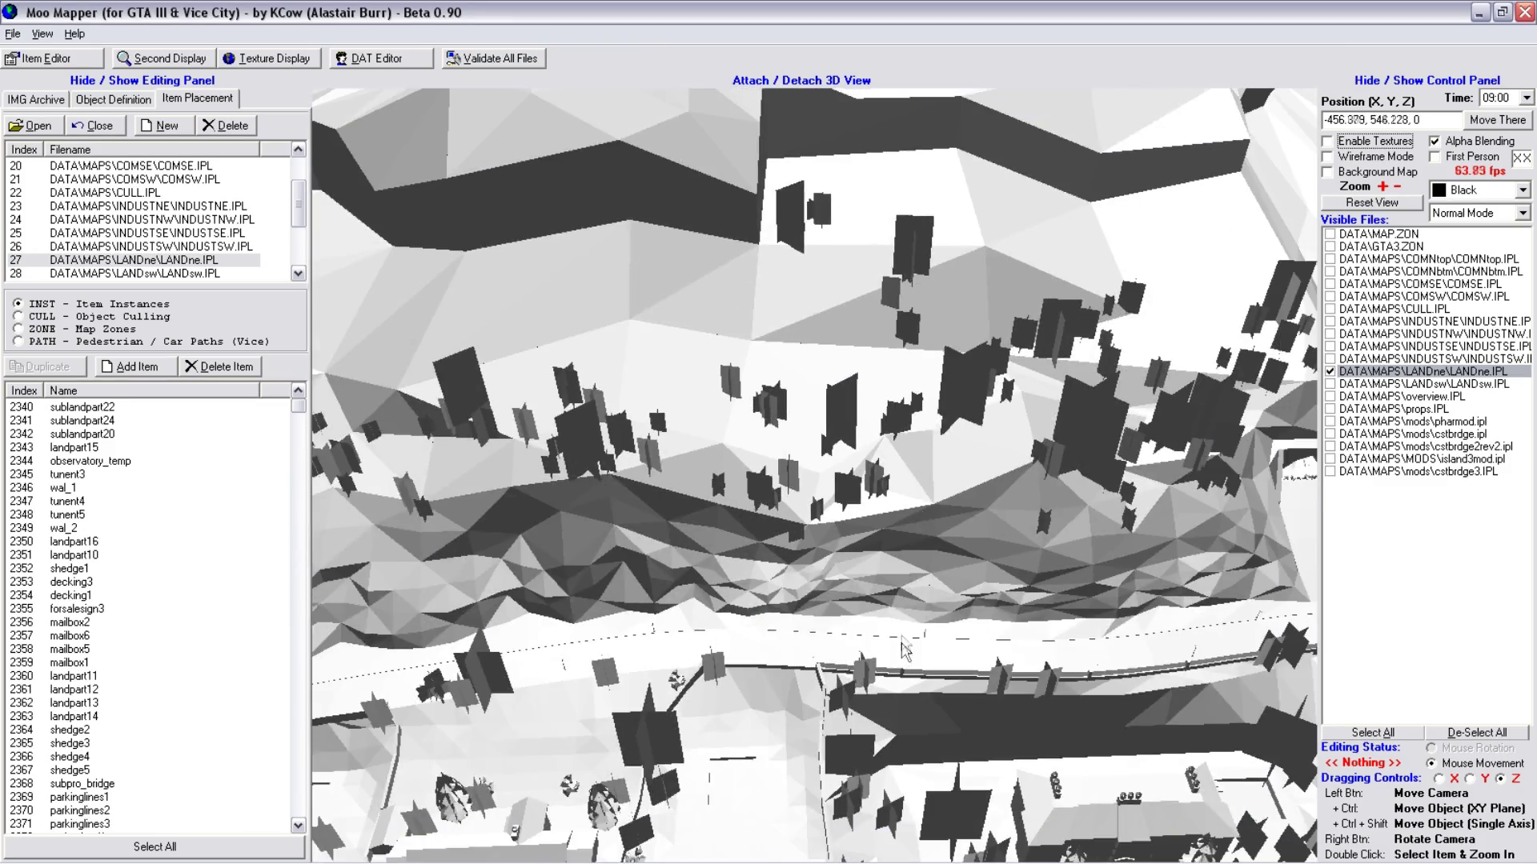
{"action": "left_click_drag", "start_coordinate": [904, 645], "coordinate": [627, 264]}
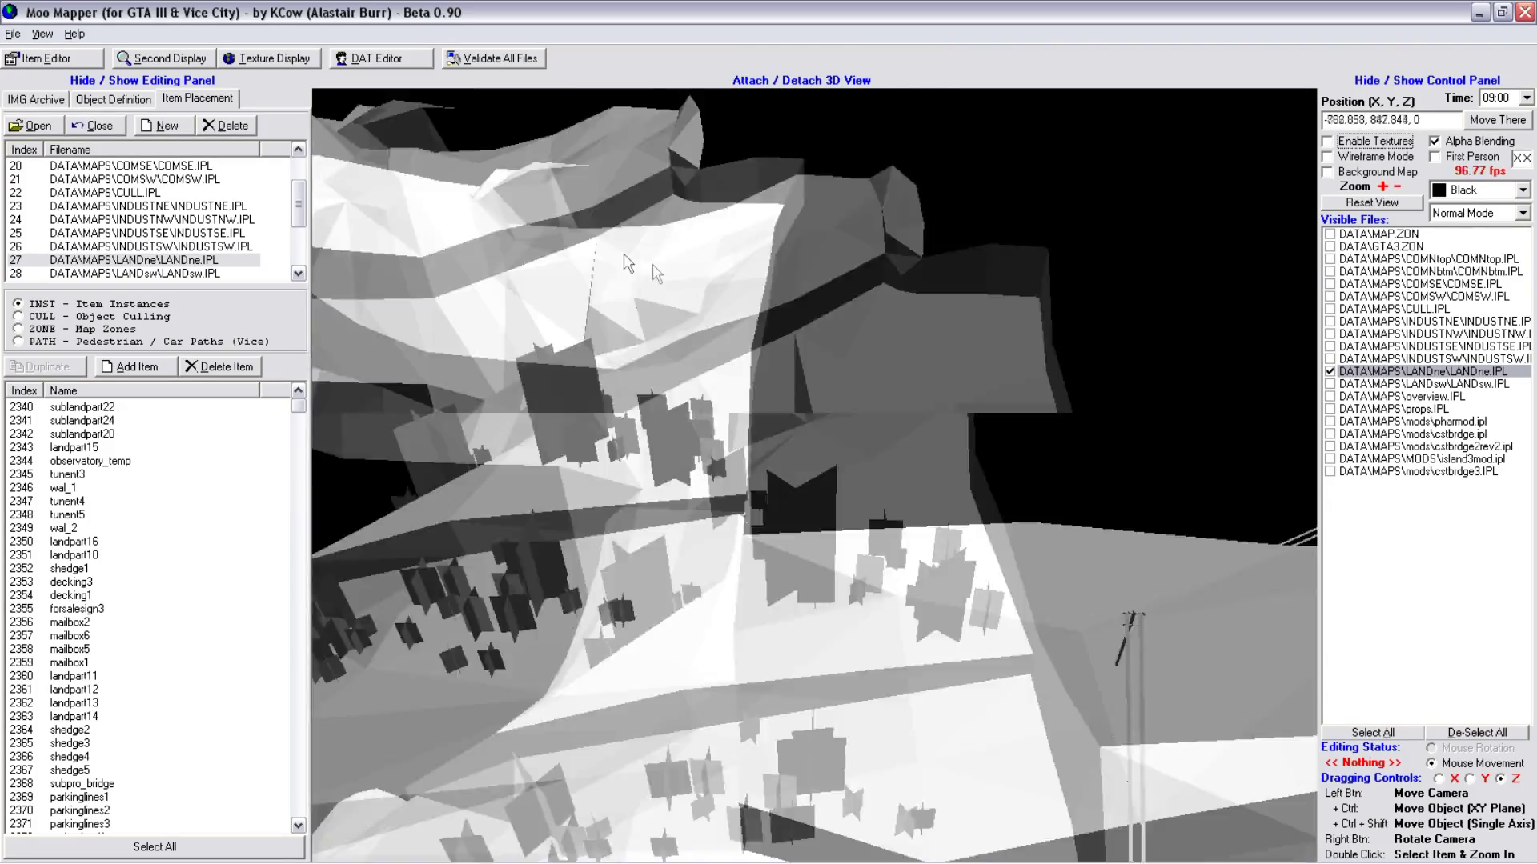
{"action": "scroll", "coordinate": [828, 420], "scroll_direction": "down", "scroll_amount": 10}
{"action": "scroll", "coordinate": [828, 417], "scroll_direction": "down", "scroll_amount": 5}
{"action": "left_click_drag", "start_coordinate": [885, 552], "coordinate": [799, 471]}
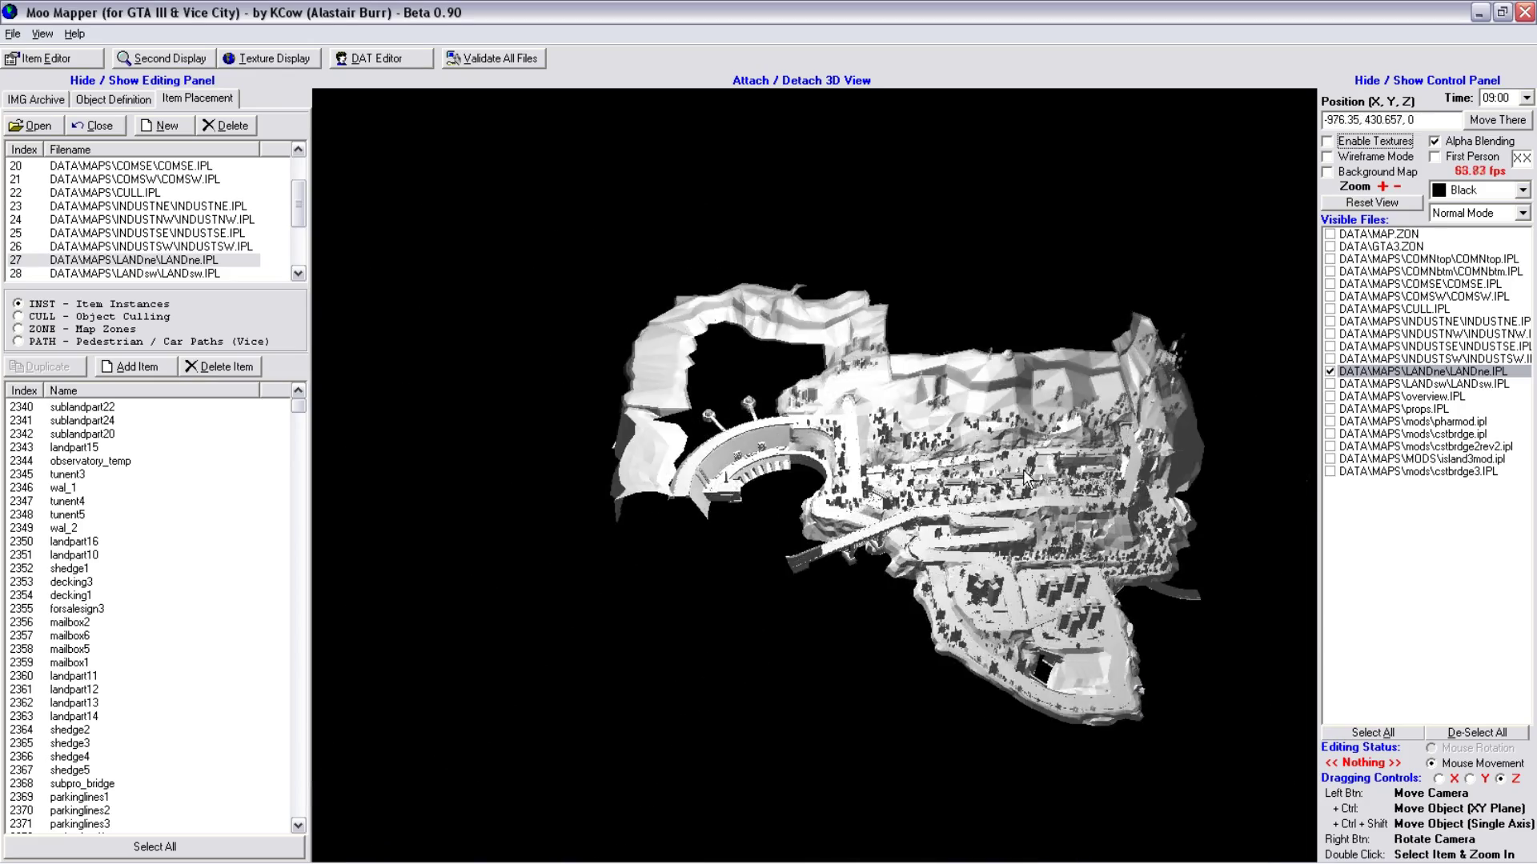
{"action": "right_click_drag", "start_coordinate": [799, 481], "coordinate": [827, 507]}
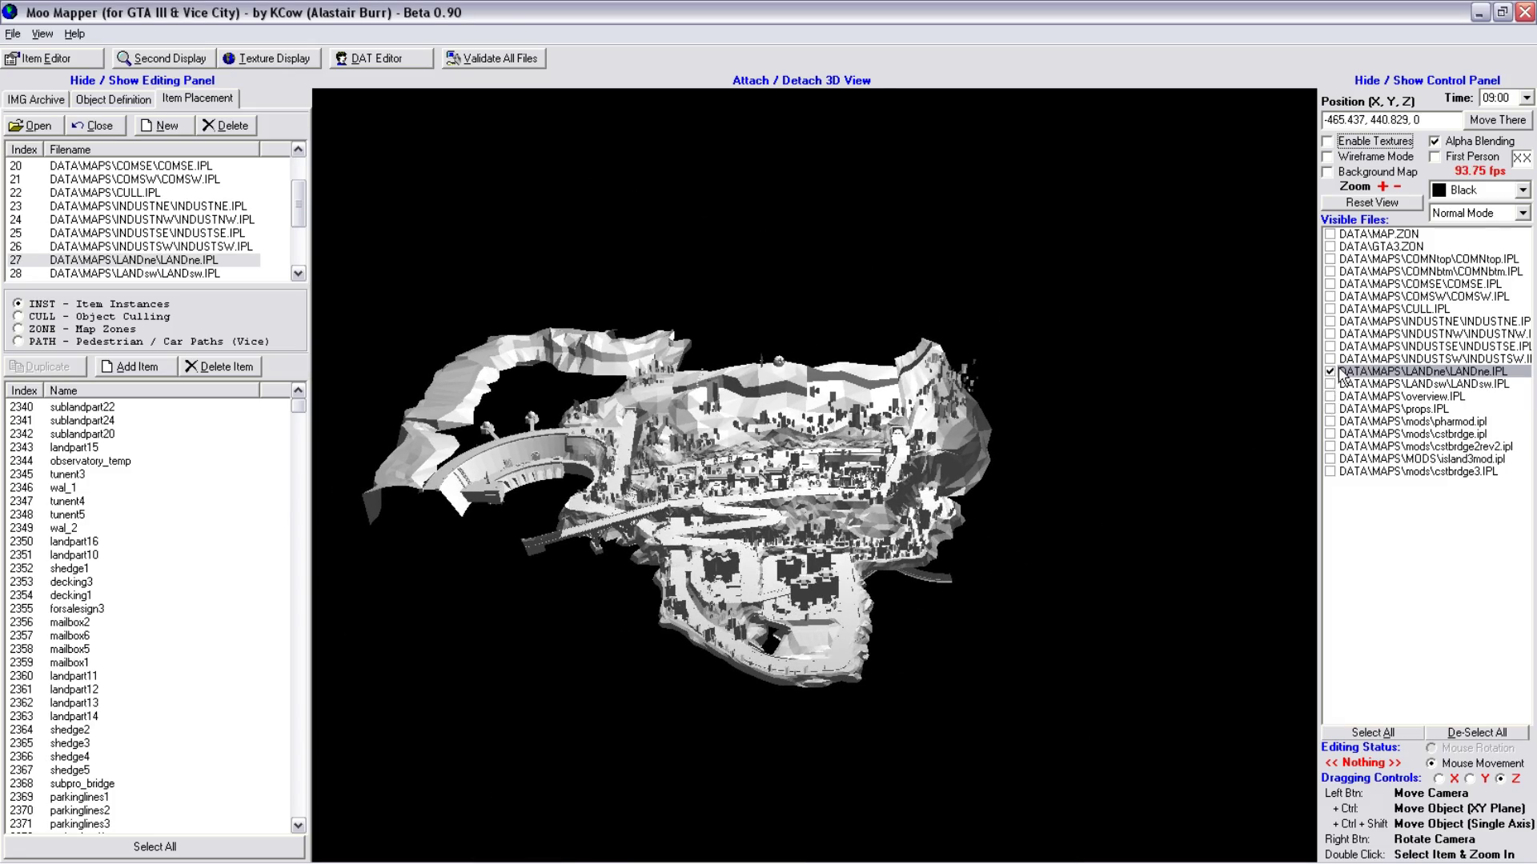
Add COMNtop.IPL, INDUSTNE.IPL and overview.IPL to the files shown in the 3D view.
{"action": "left_click", "coordinate": [1341, 260]}
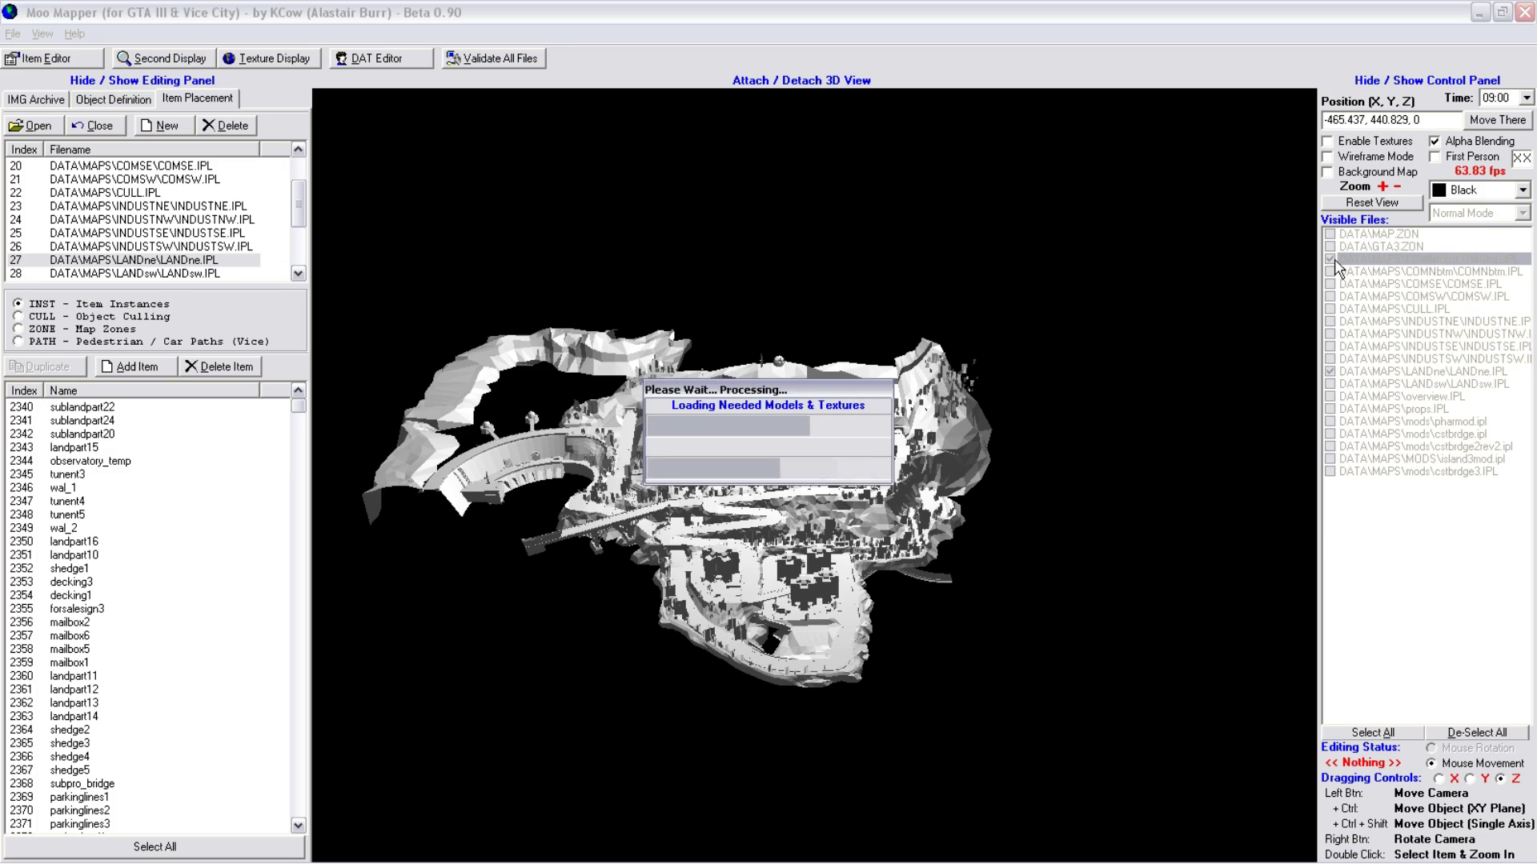
{"action": "left_click_drag", "start_coordinate": [1050, 386], "coordinate": [925, 365]}
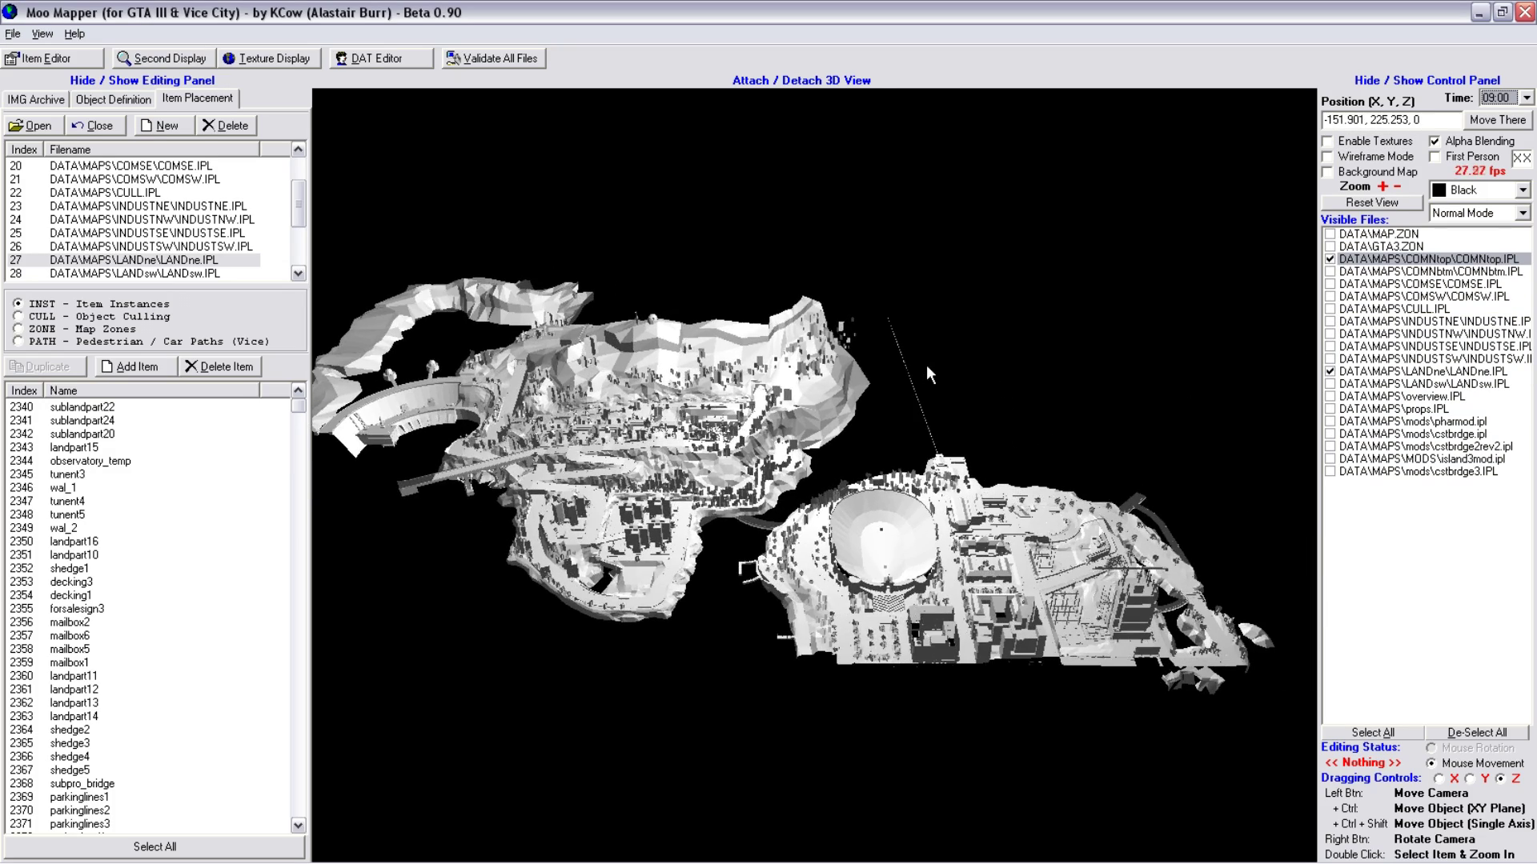
{"action": "left_click", "coordinate": [1329, 321]}
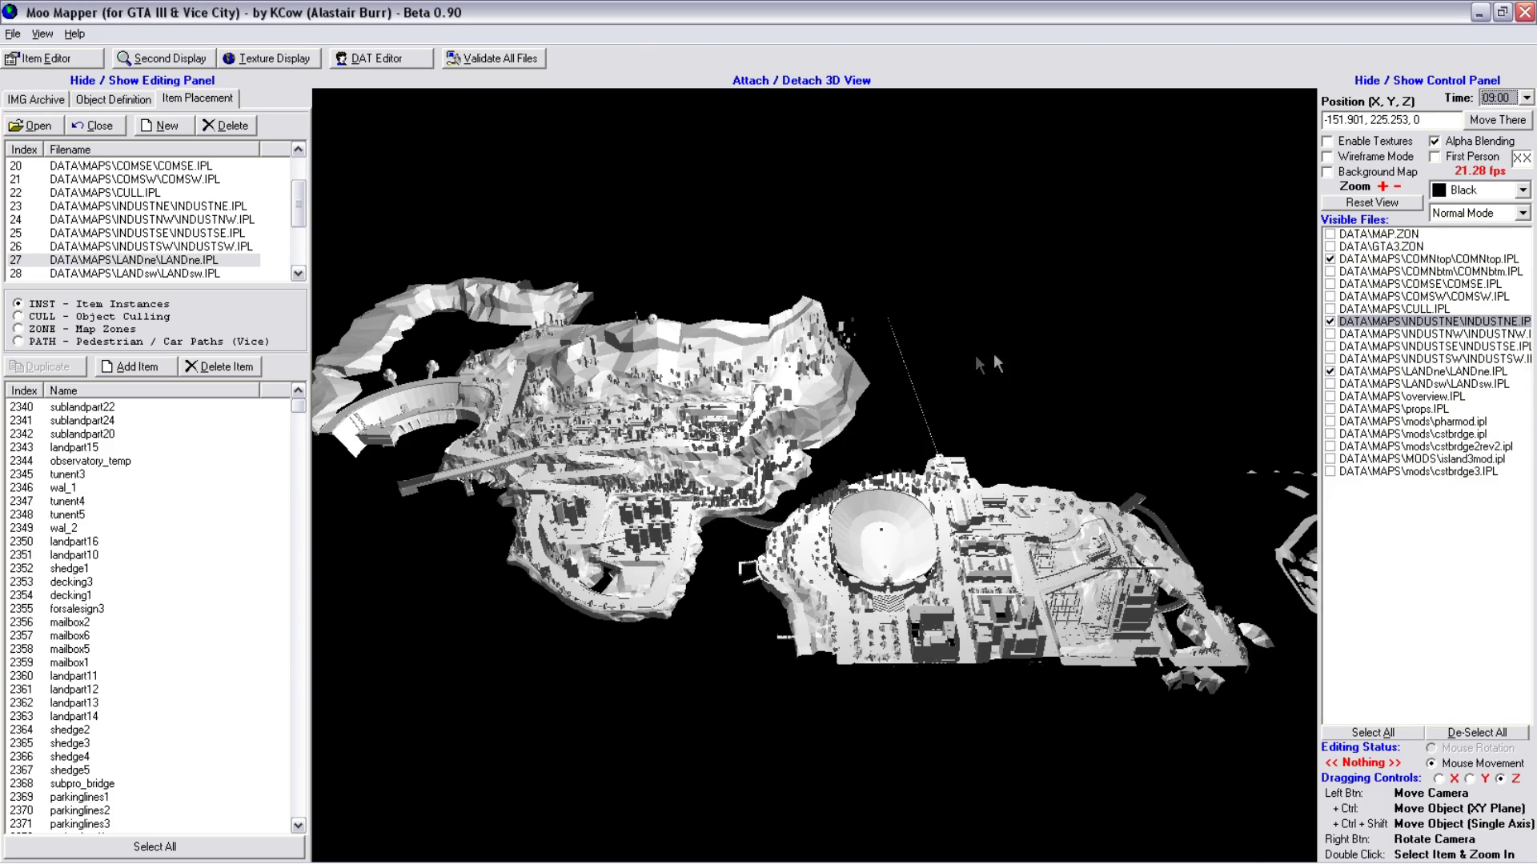
{"action": "left_click_drag", "start_coordinate": [992, 353], "coordinate": [862, 355]}
{"action": "left_click", "coordinate": [1330, 397]}
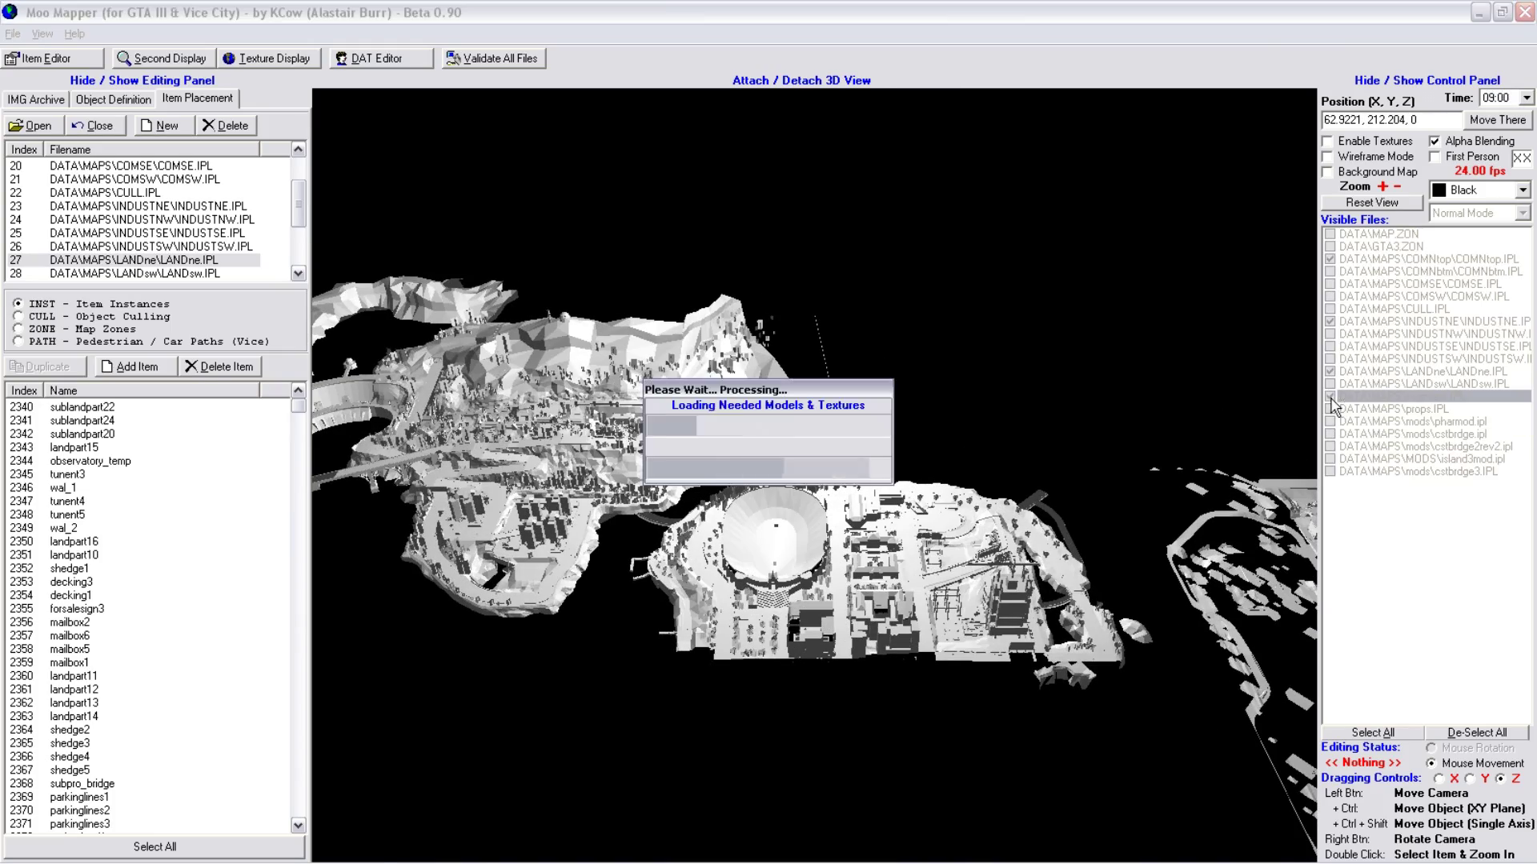
{"action": "left_click_drag", "start_coordinate": [758, 387], "coordinate": [782, 332]}
{"action": "scroll", "coordinate": [829, 405], "scroll_direction": "down", "scroll_amount": 5}
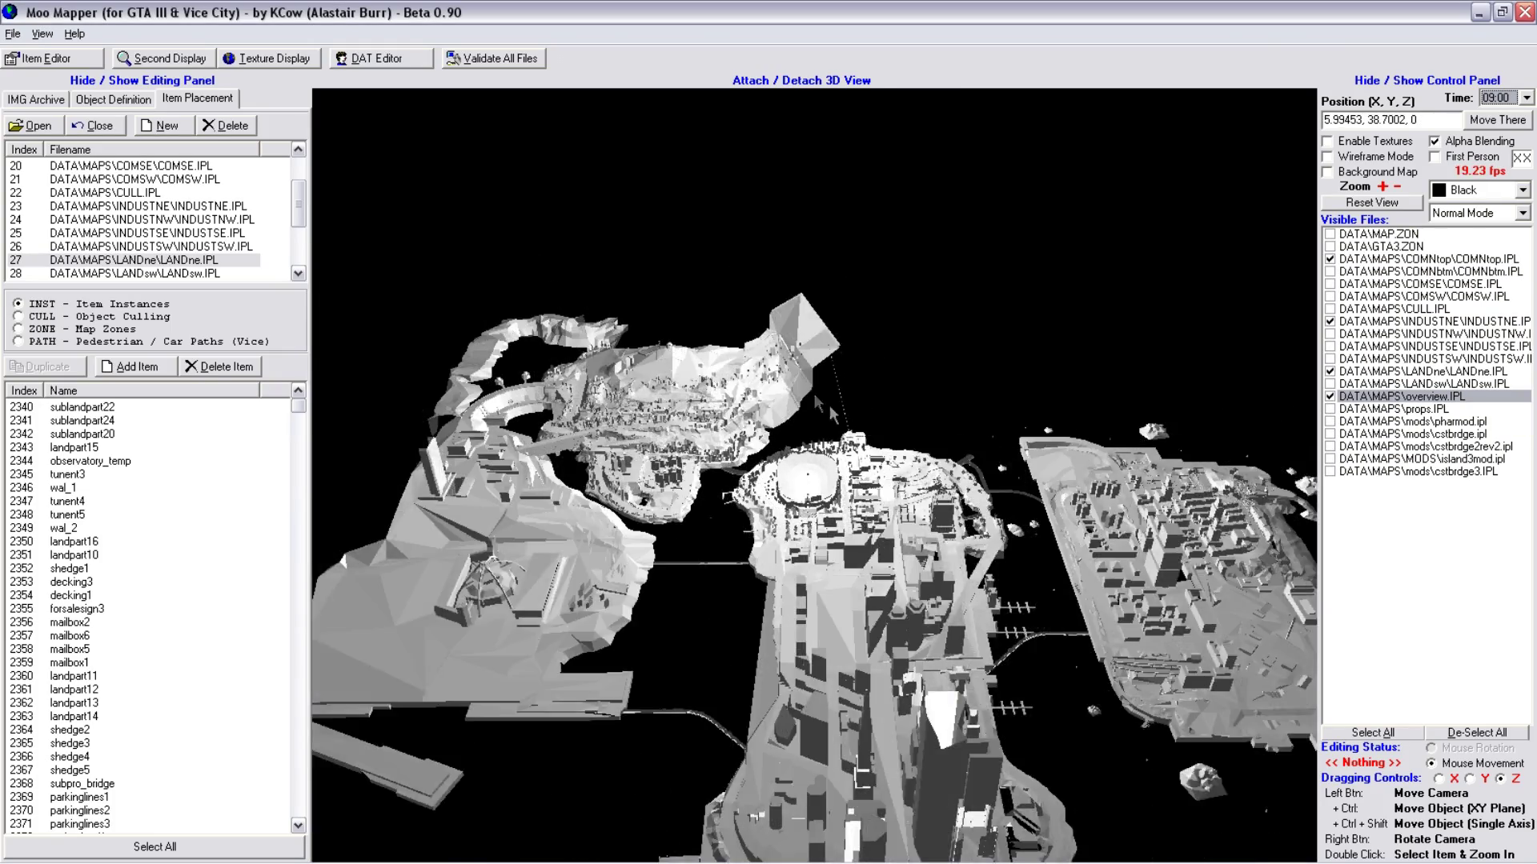
{"action": "mouse_move", "coordinate": [884, 521]}
{"action": "right_mouse_down"}
{"action": "mouse_move", "coordinate": [882, 410]}
{"action": "mouse_move", "coordinate": [882, 520]}
{"action": "mouse_move", "coordinate": [863, 515]}
{"action": "right_mouse_up"}
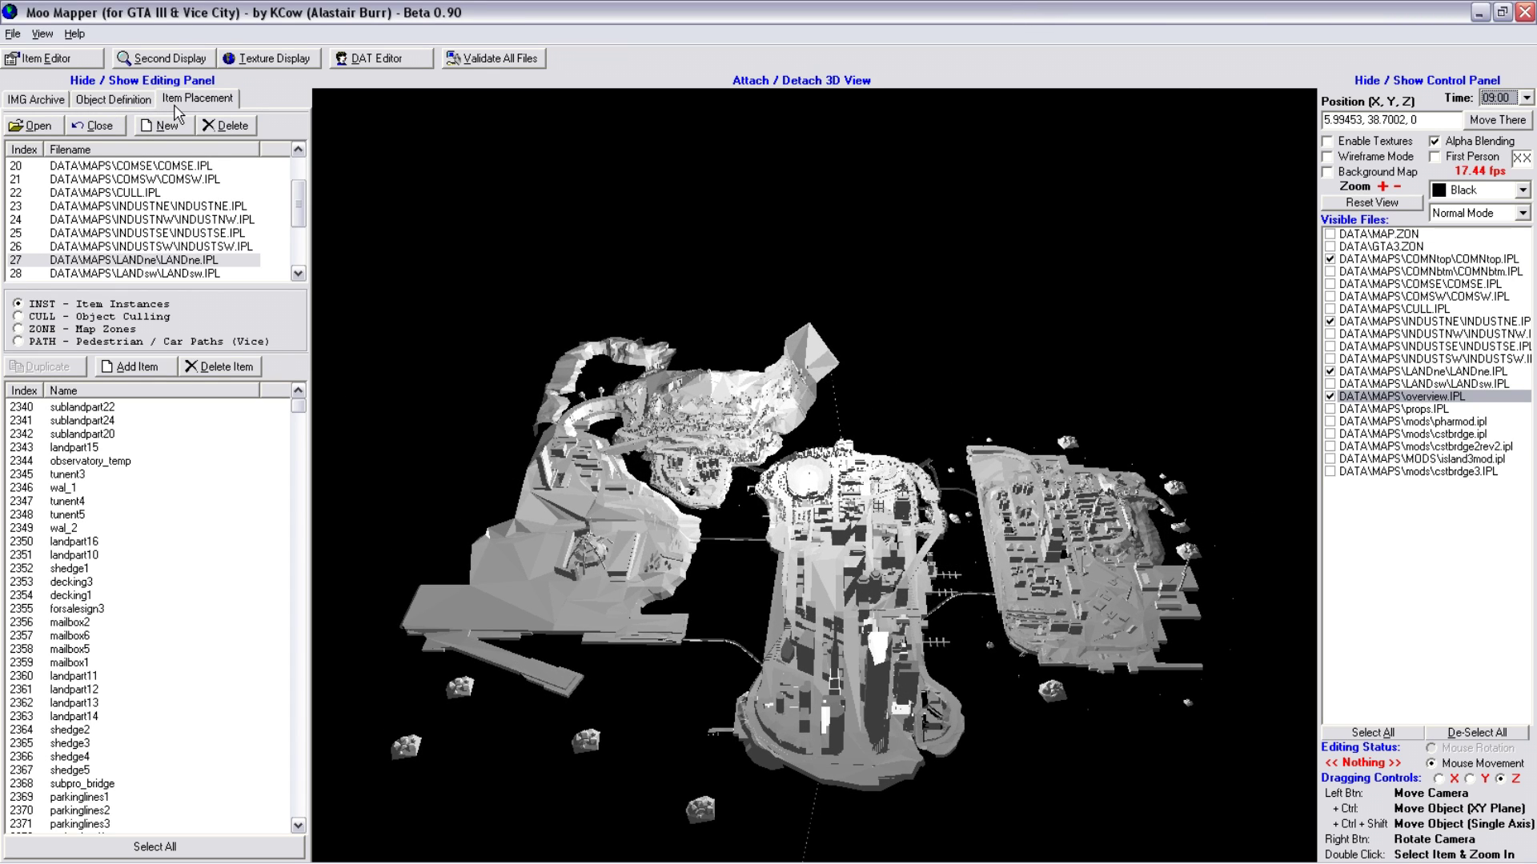
Review the lists of object definition (IDE) files and item placement (IPL) files.
{"action": "left_click", "coordinate": [116, 100]}
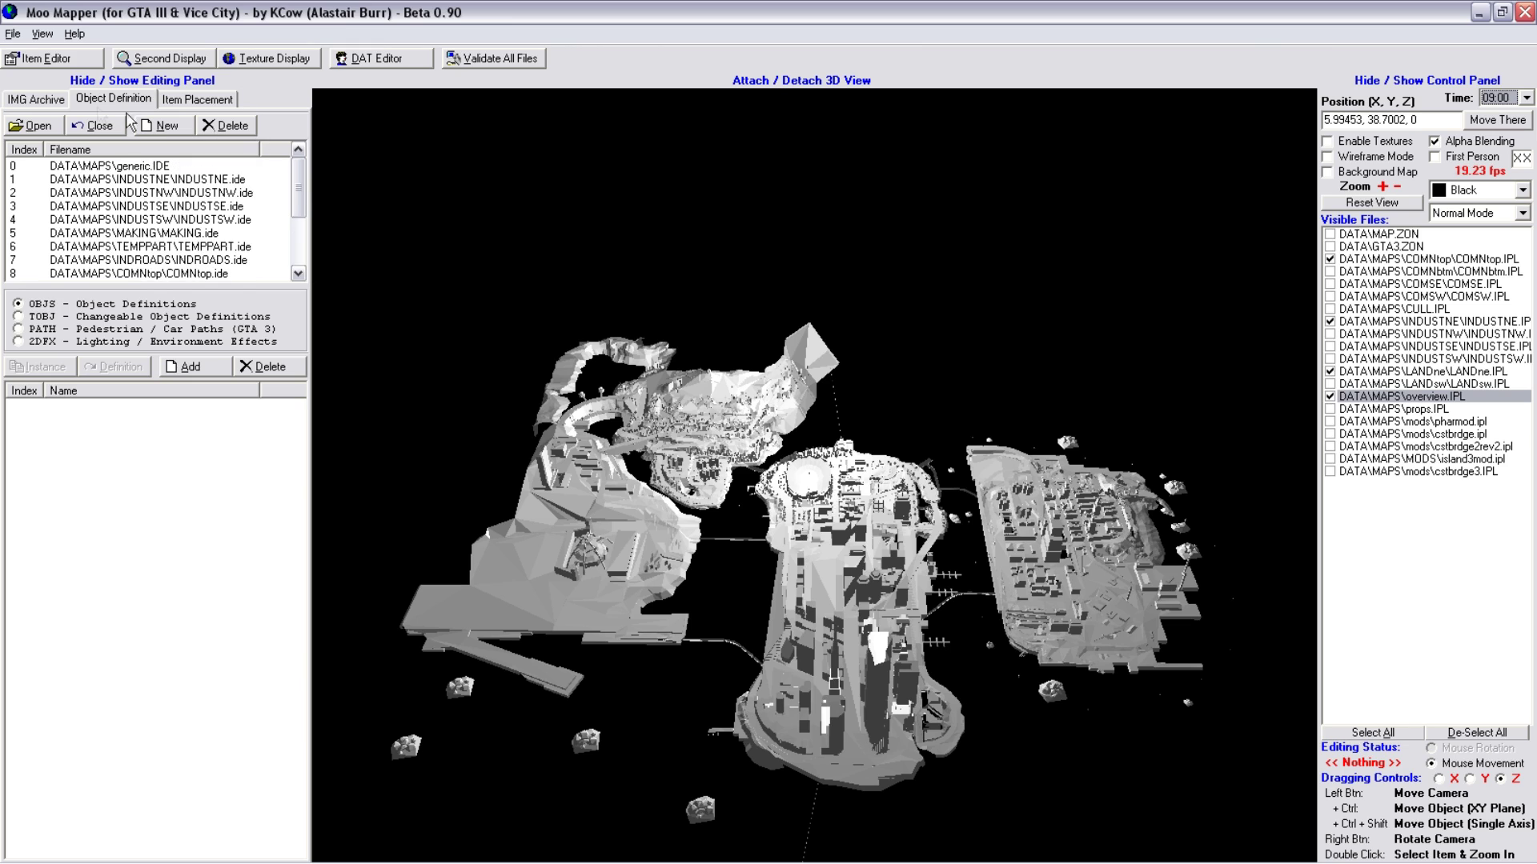
{"action": "left_click", "coordinate": [53, 101]}
{"action": "left_click", "coordinate": [211, 101]}
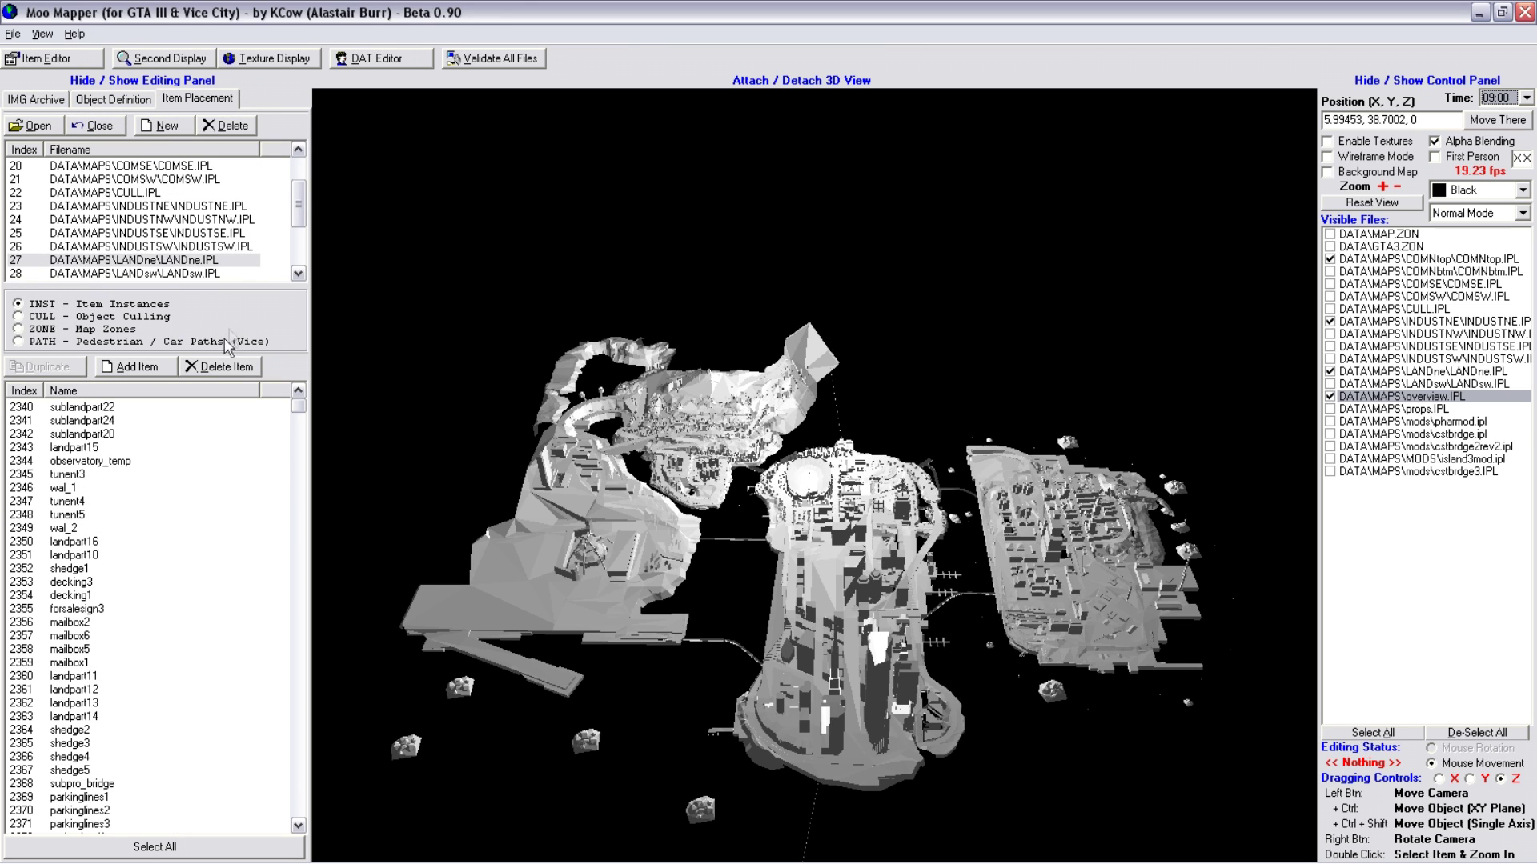
{"action": "left_click", "coordinate": [302, 258]}
{"action": "left_click_drag", "start_coordinate": [303, 259], "coordinate": [301, 200]}
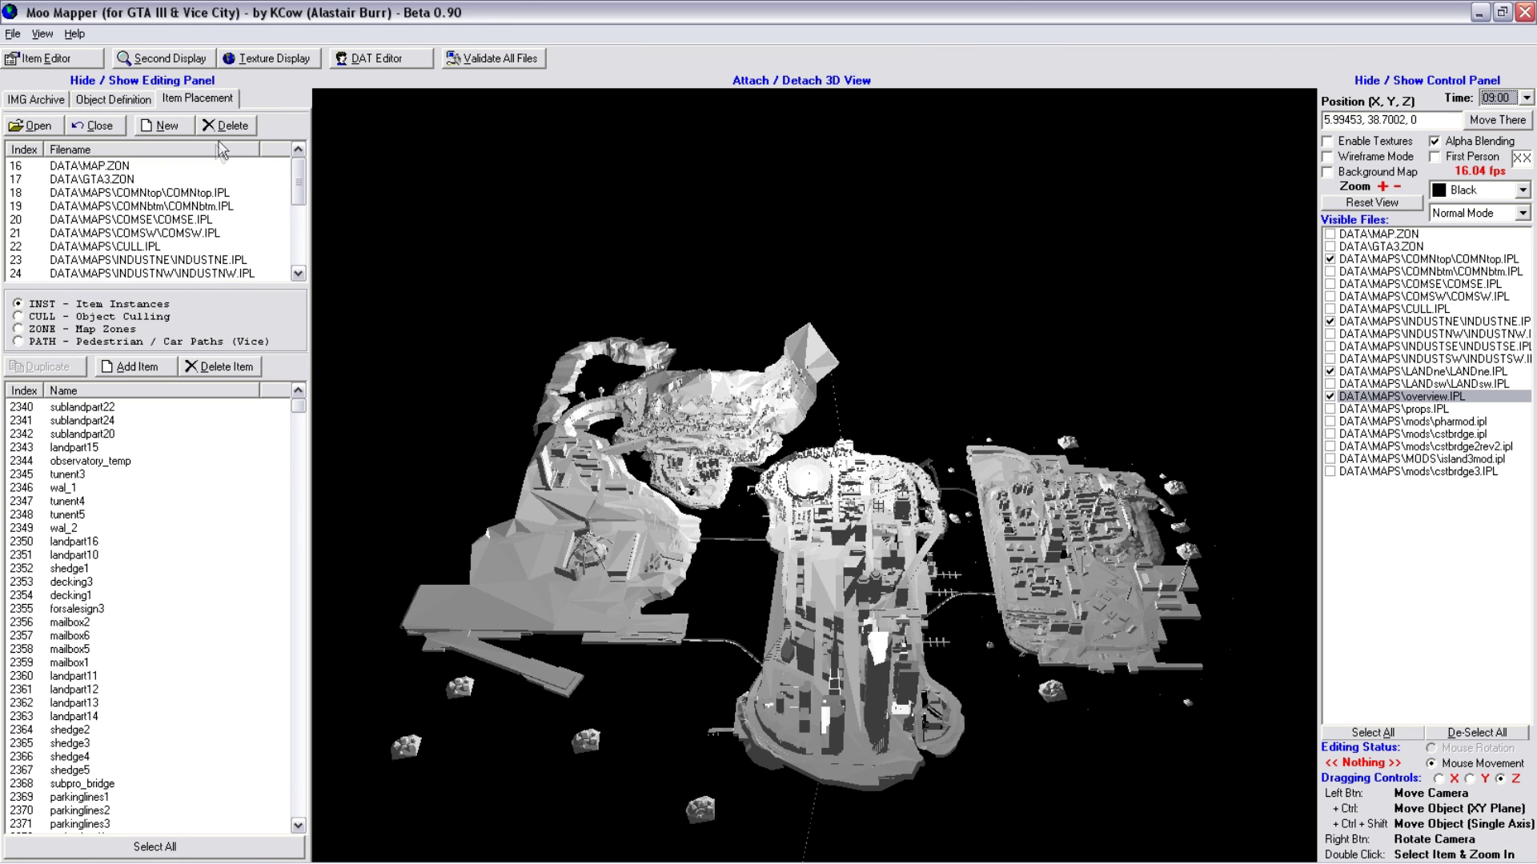
{"action": "left_click", "coordinate": [113, 99]}
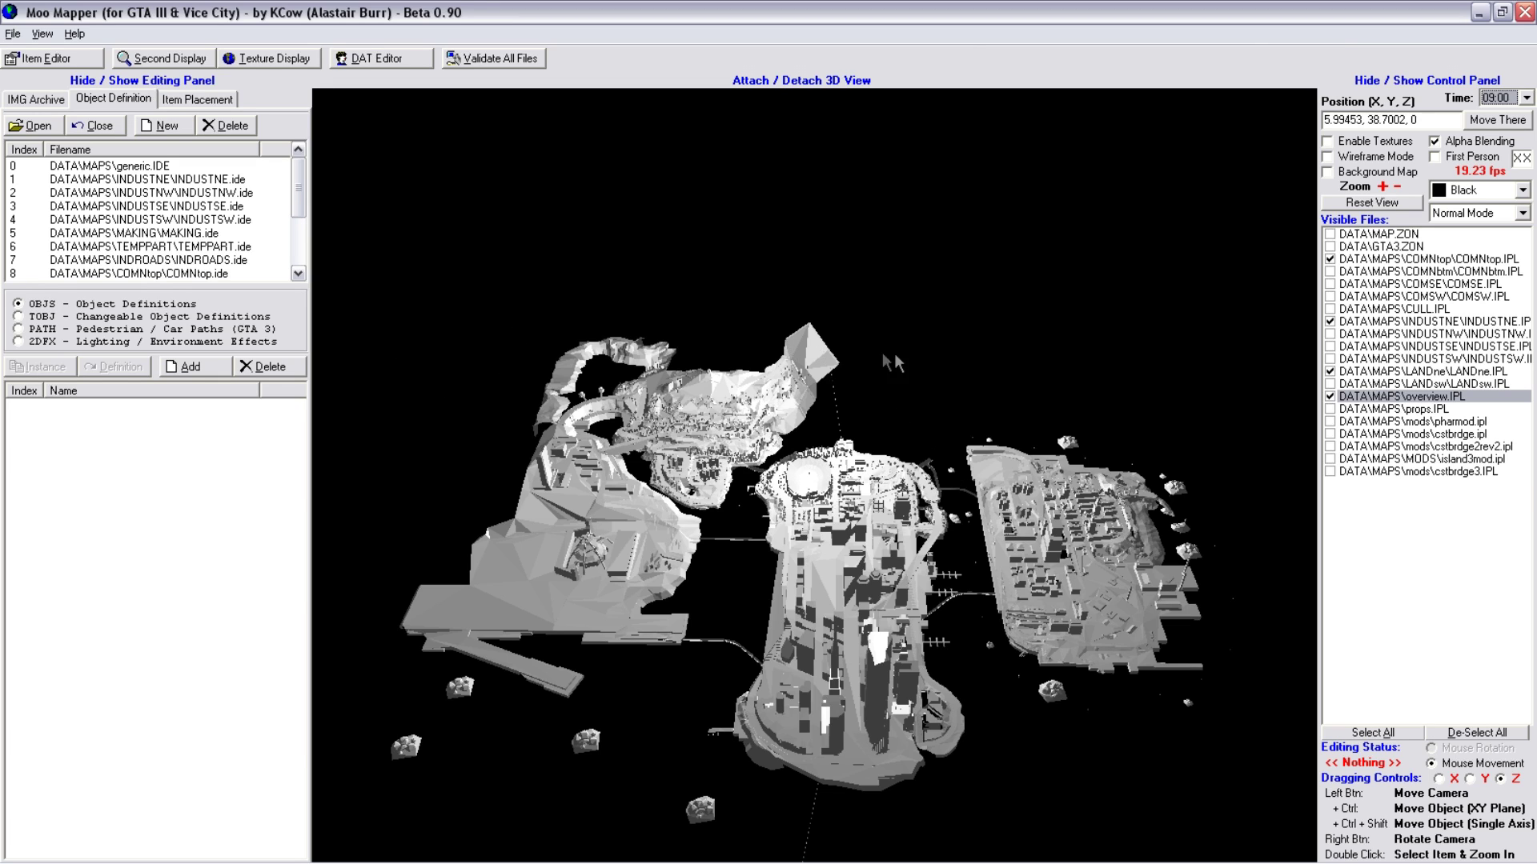
Display DATA\MAPS\mods\cstbrdge.ipl in the 3D view along with the loaded map sections.
{"action": "left_click", "coordinate": [1330, 434]}
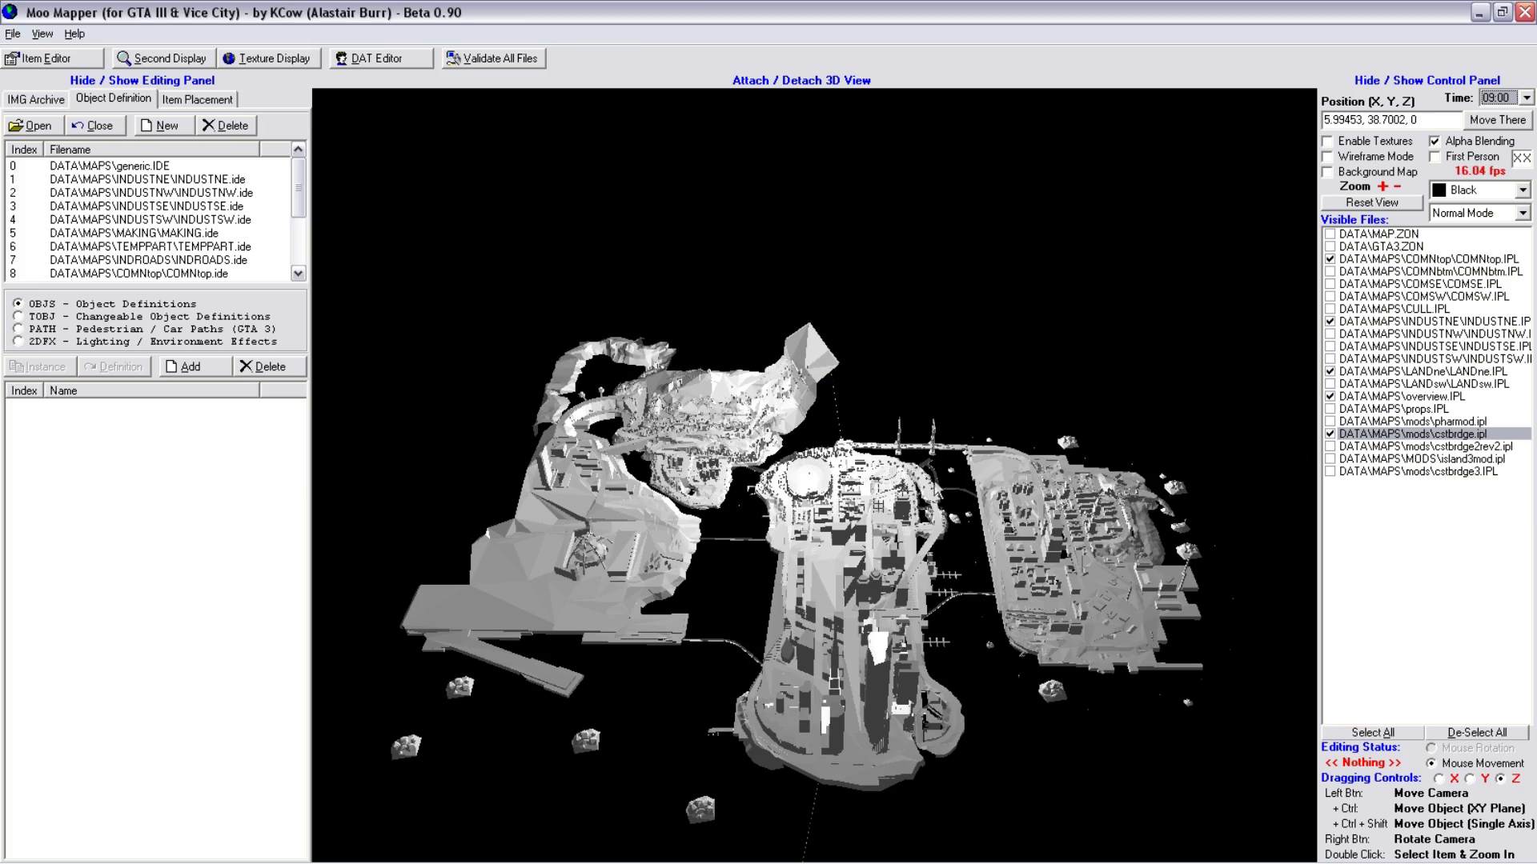
{"action": "scroll", "coordinate": [915, 432], "scroll_direction": "up", "scroll_amount": 12}
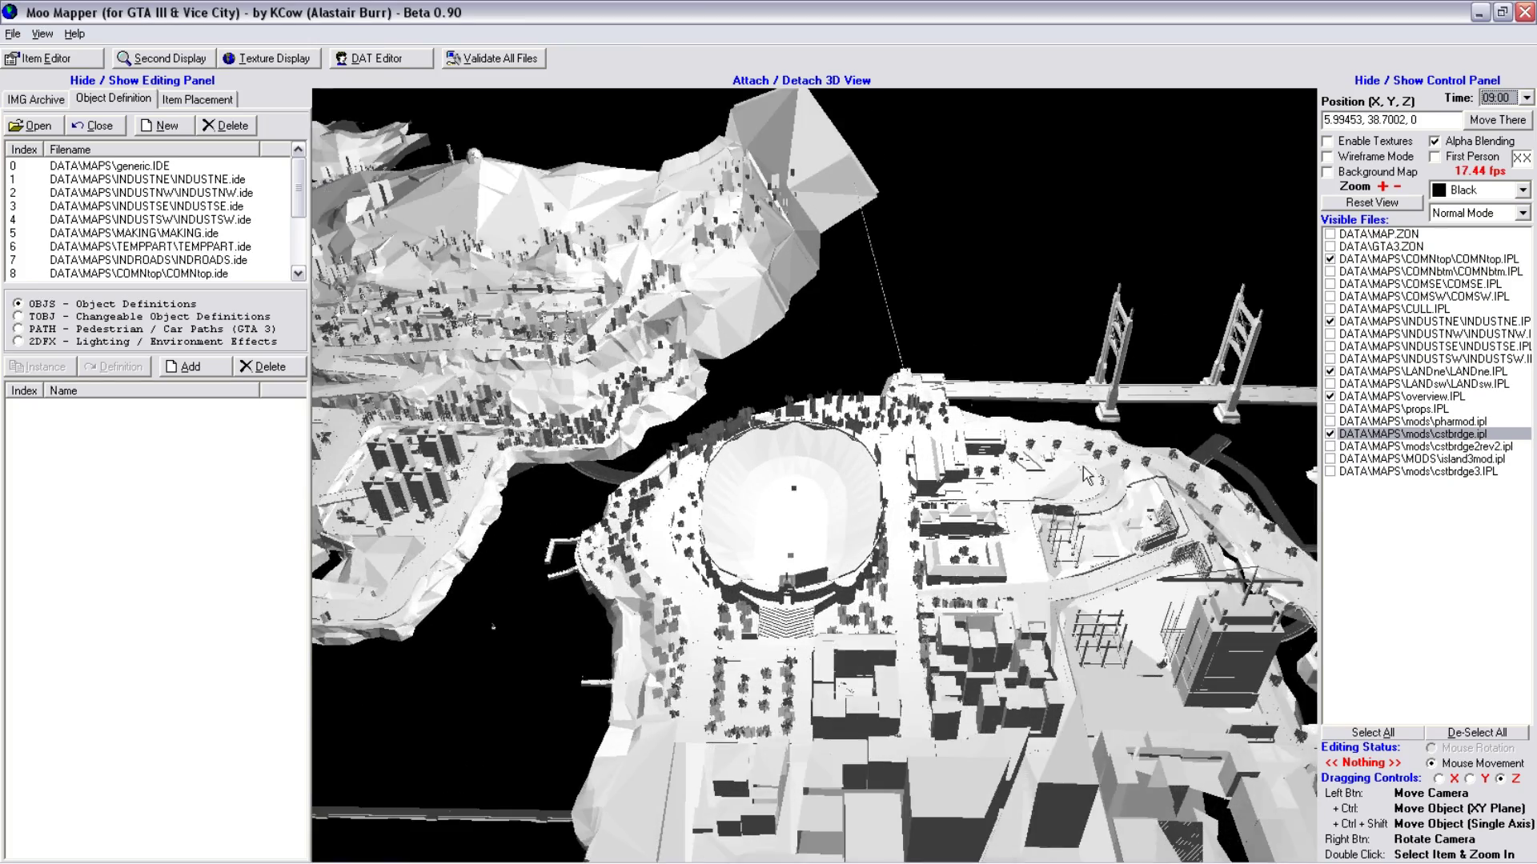
{"action": "left_click_drag", "start_coordinate": [960, 446], "coordinate": [926, 480]}
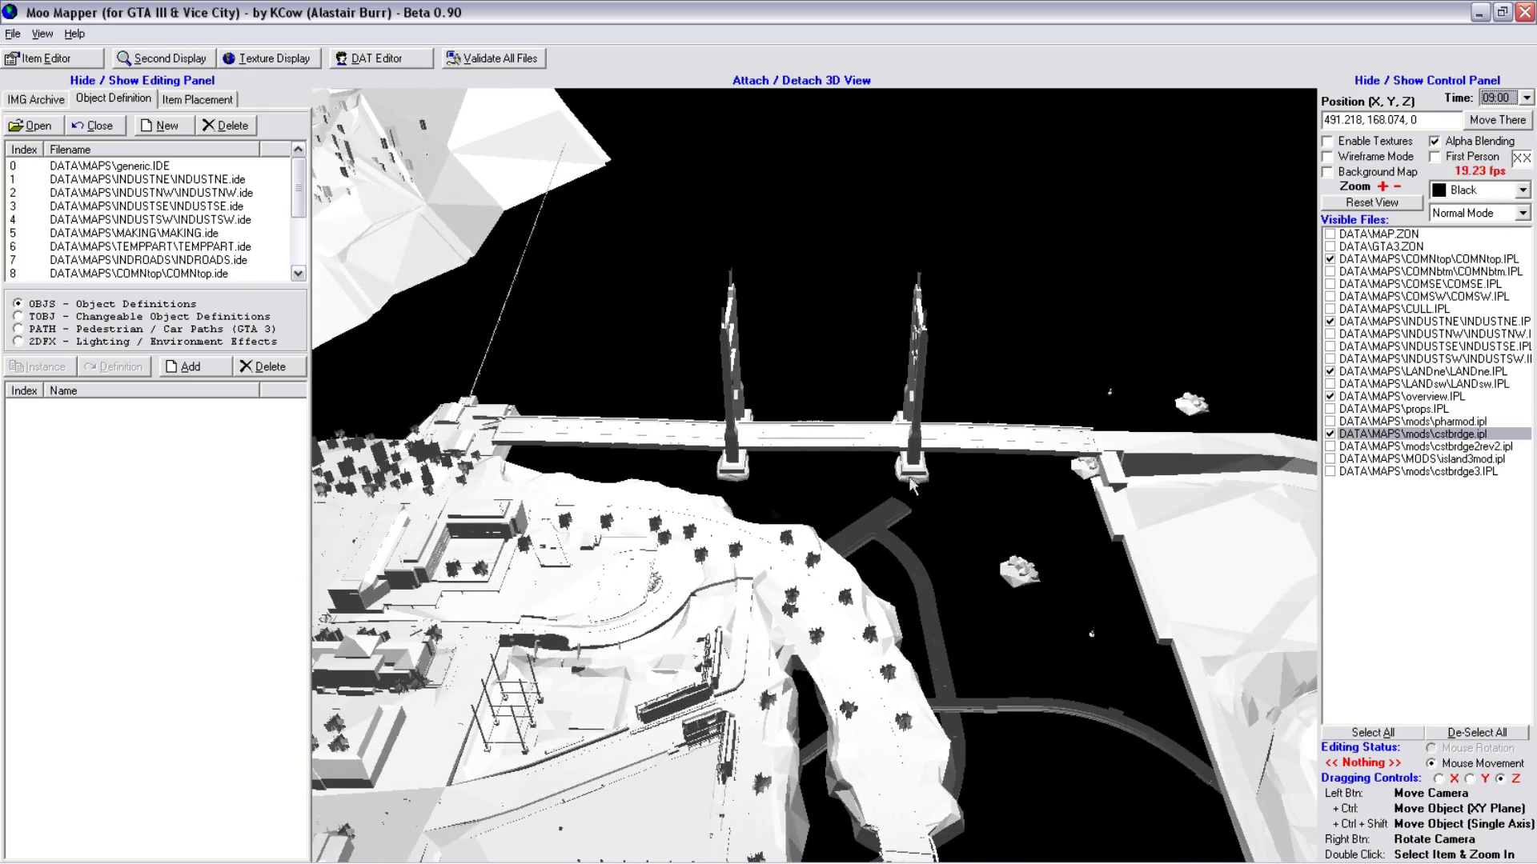
{"action": "right_click_drag", "start_coordinate": [1139, 474], "coordinate": [1146, 518]}
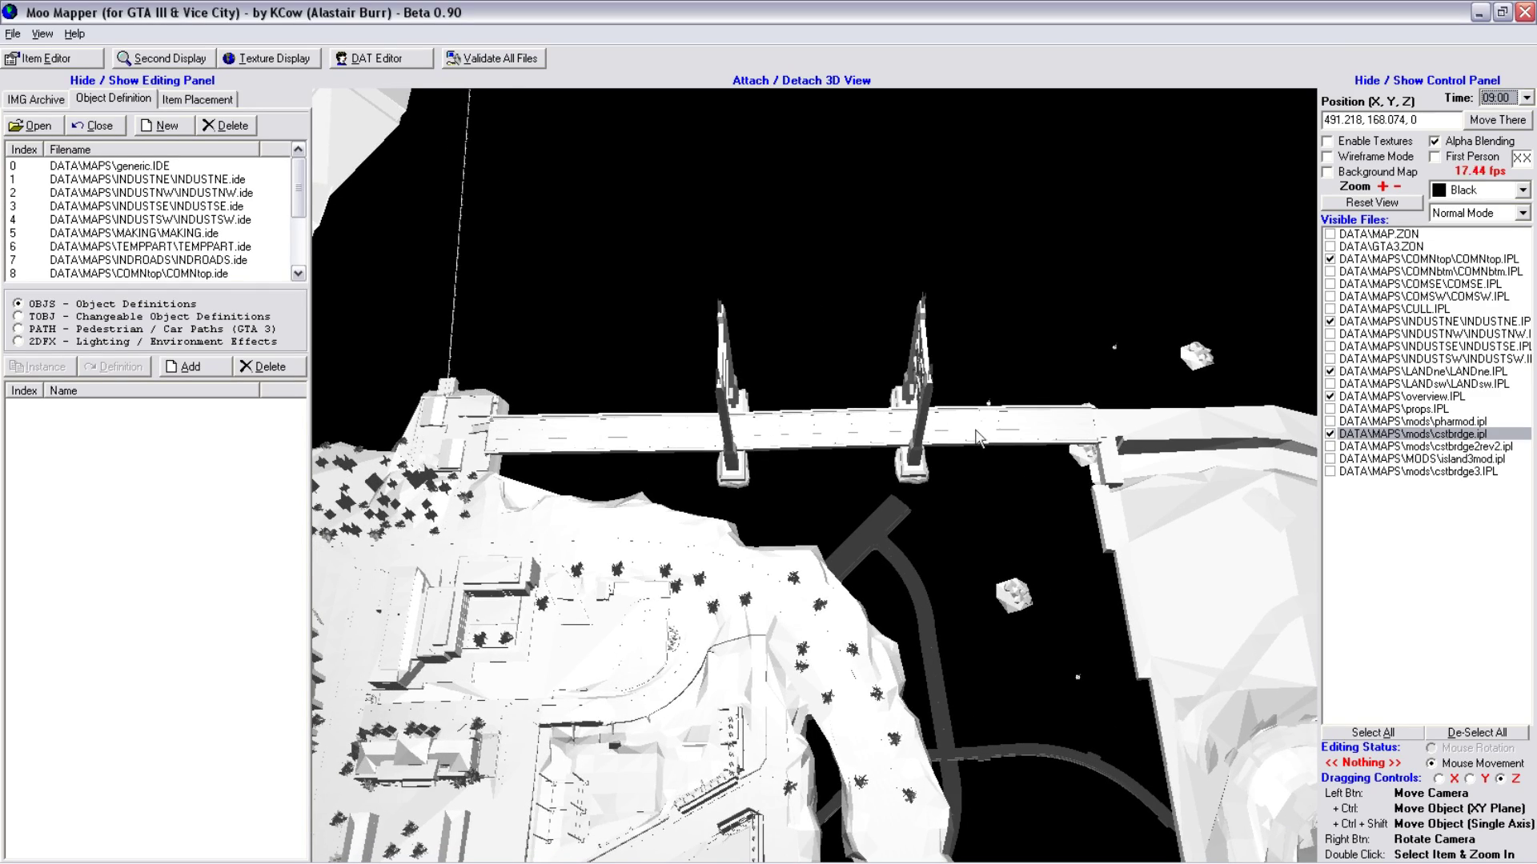
Examine the custom bridge between the two islands from several angles and distances.
{"action": "scroll", "coordinate": [865, 446], "scroll_direction": "down", "scroll_amount": 3}
{"action": "scroll", "coordinate": [864, 446], "scroll_direction": "up", "scroll_amount": 2}
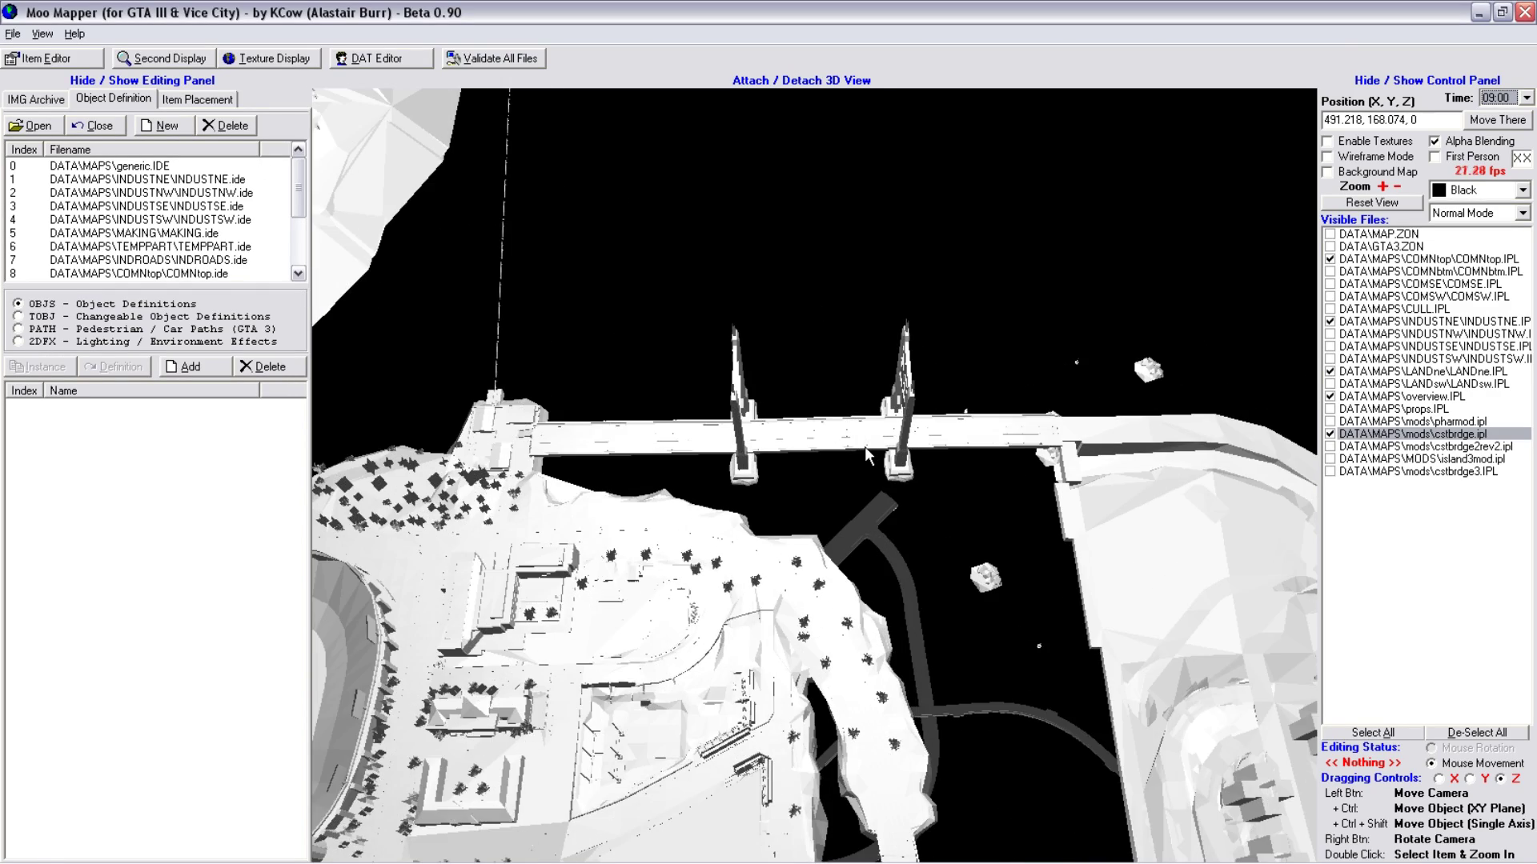
{"action": "right_click_drag", "start_coordinate": [868, 454], "coordinate": [835, 400]}
{"action": "scroll", "coordinate": [862, 467], "scroll_direction": "down", "scroll_amount": 8}
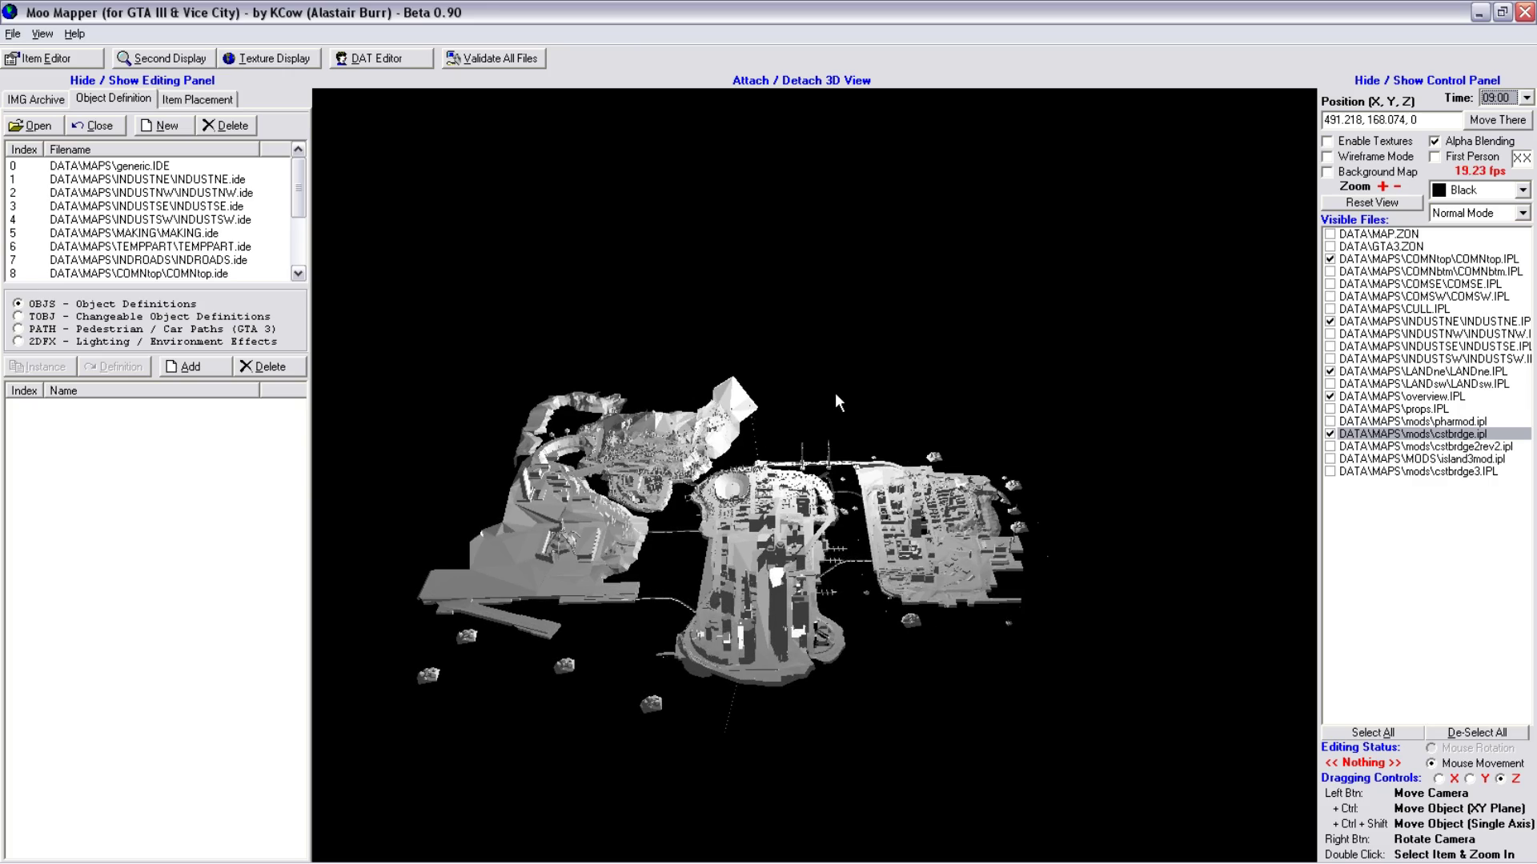
{"action": "scroll", "coordinate": [834, 398], "scroll_direction": "up", "scroll_amount": 6}
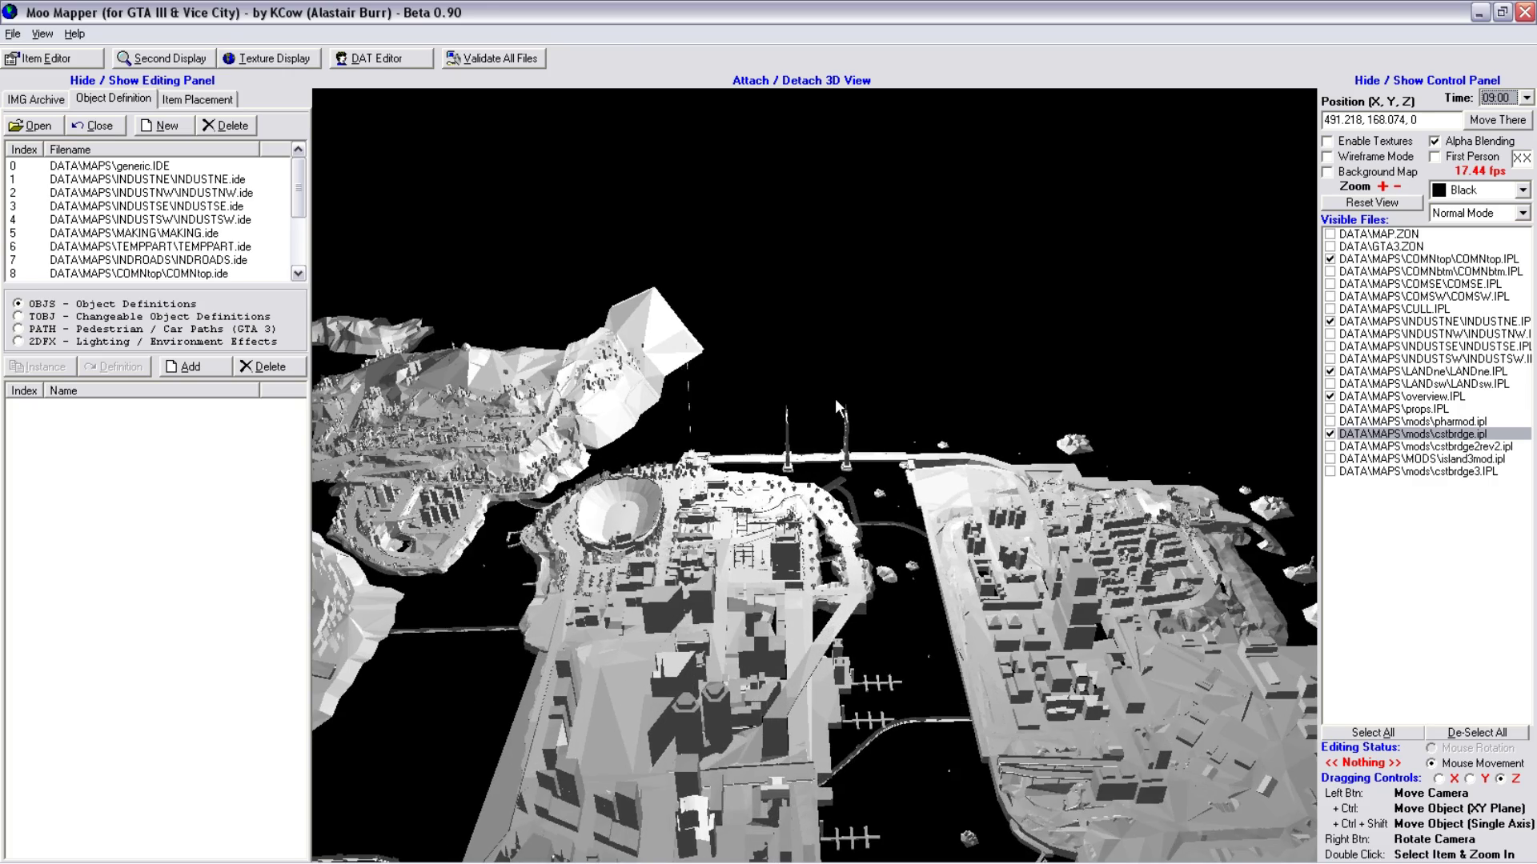
{"action": "scroll", "coordinate": [834, 398], "scroll_direction": "up", "scroll_amount": 4}
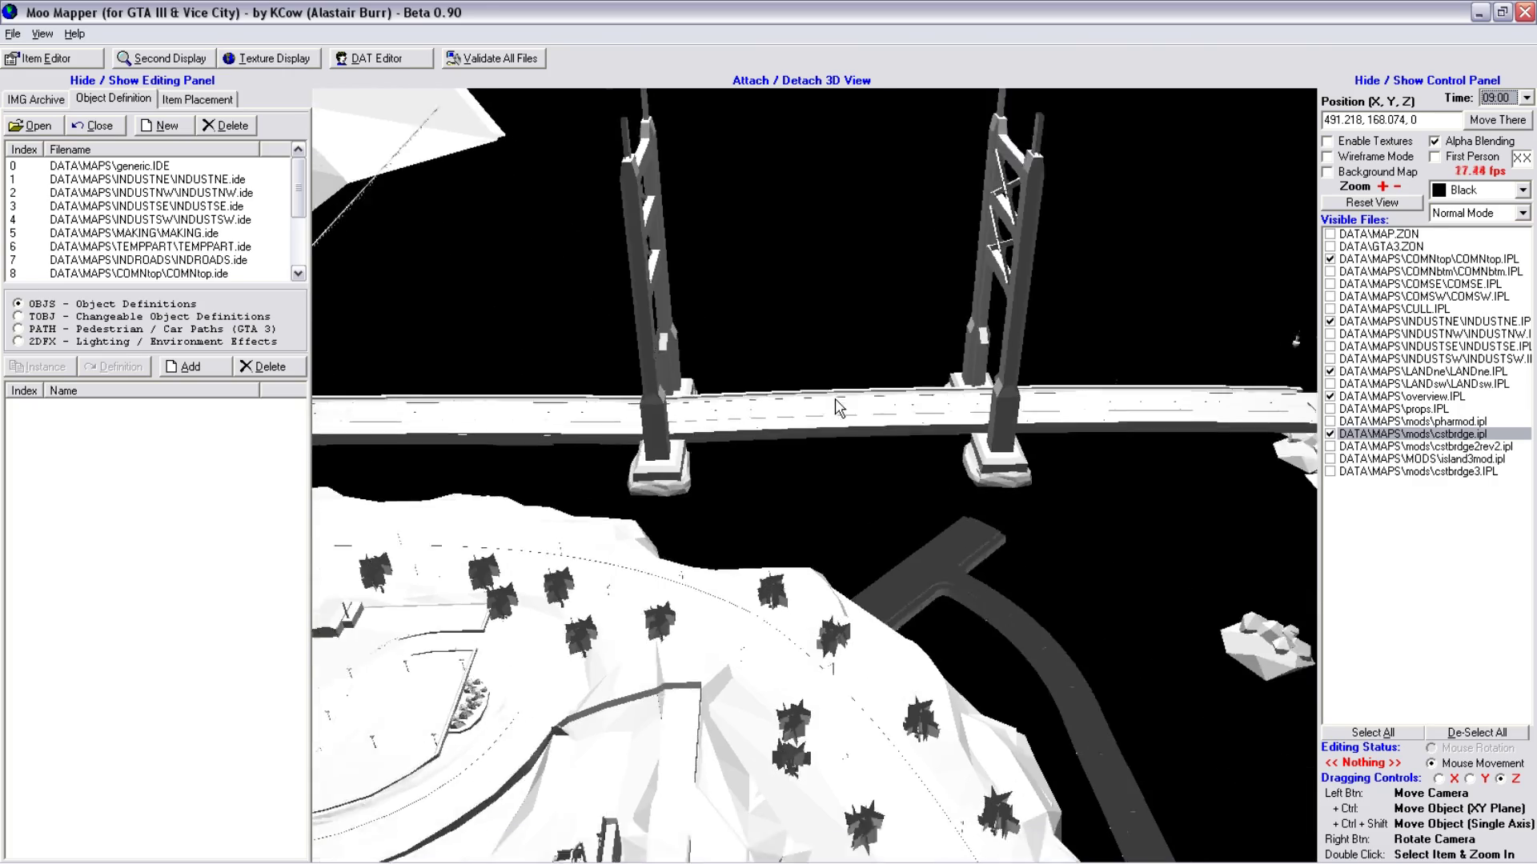
{"action": "scroll", "coordinate": [835, 399], "scroll_direction": "down", "scroll_amount": 7}
{"action": "right_click_drag", "start_coordinate": [843, 463], "coordinate": [916, 541]}
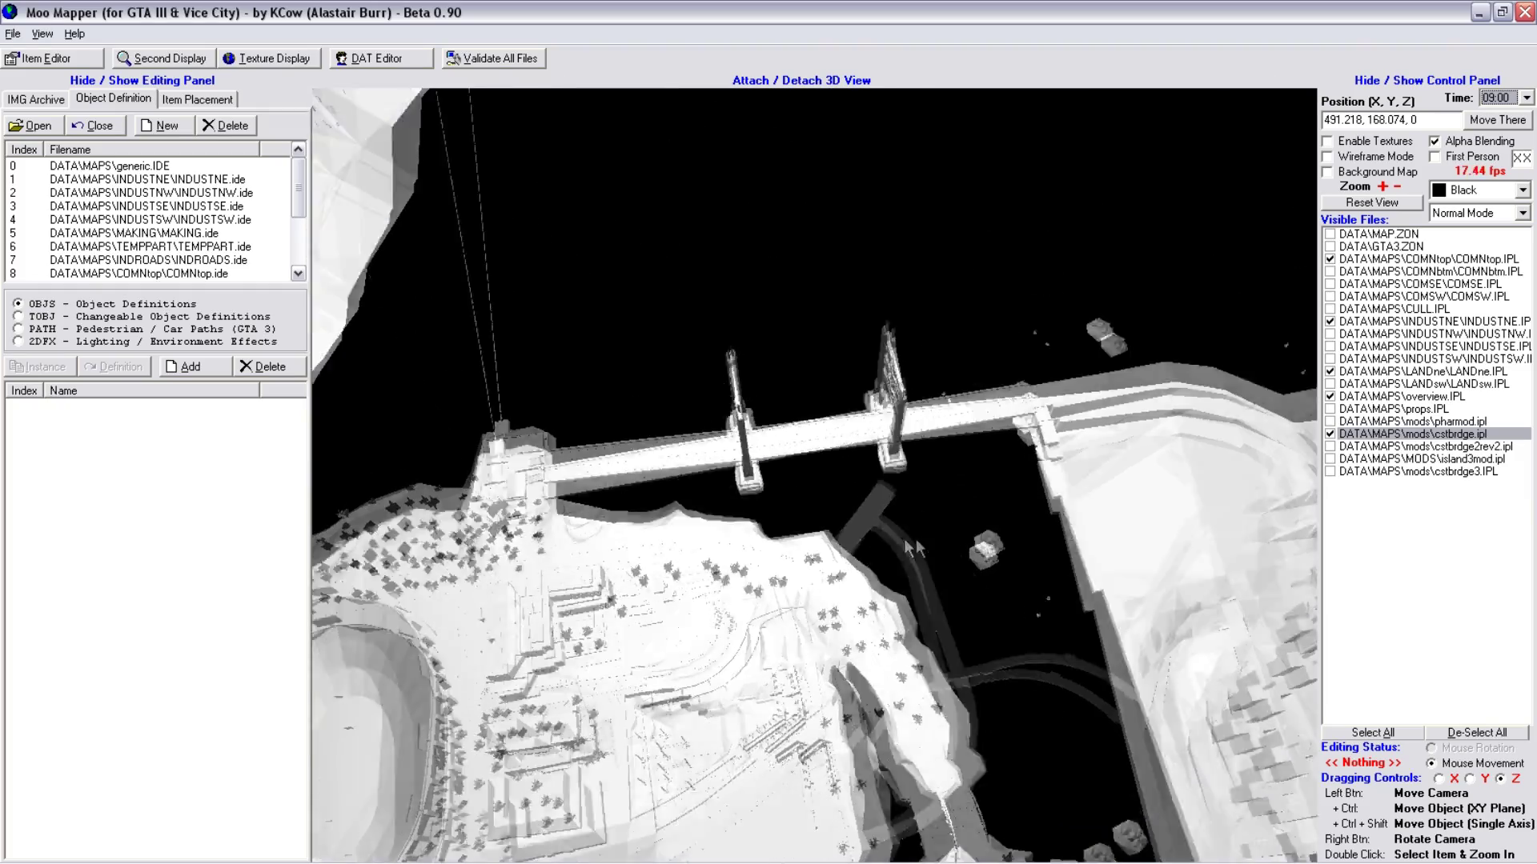
{"action": "mouse_move", "coordinate": [916, 540]}
{"action": "left_mouse_down"}
{"action": "mouse_move", "coordinate": [1038, 419]}
{"action": "mouse_move", "coordinate": [932, 416]}
{"action": "mouse_move", "coordinate": [858, 500]}
{"action": "mouse_move", "coordinate": [671, 483]}
{"action": "mouse_move", "coordinate": [823, 525]}
{"action": "mouse_move", "coordinate": [850, 483]}
{"action": "left_mouse_up"}
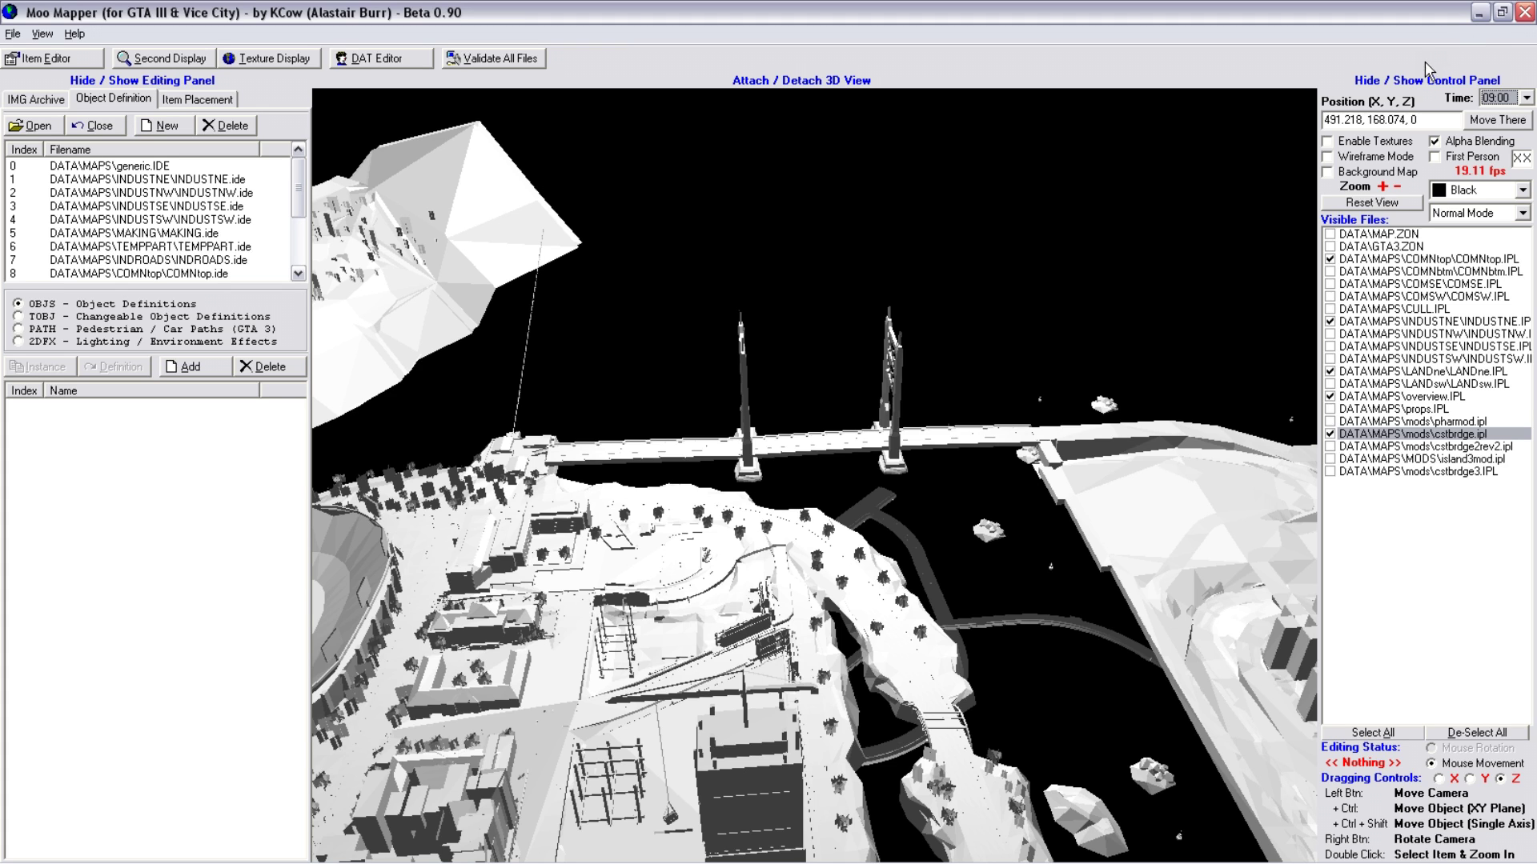
Switch to MEd v0.32, load the GTA 3 installation and bring up the scene's list of IPL files.
{"action": "mouse_move", "coordinate": [1479, 858]}
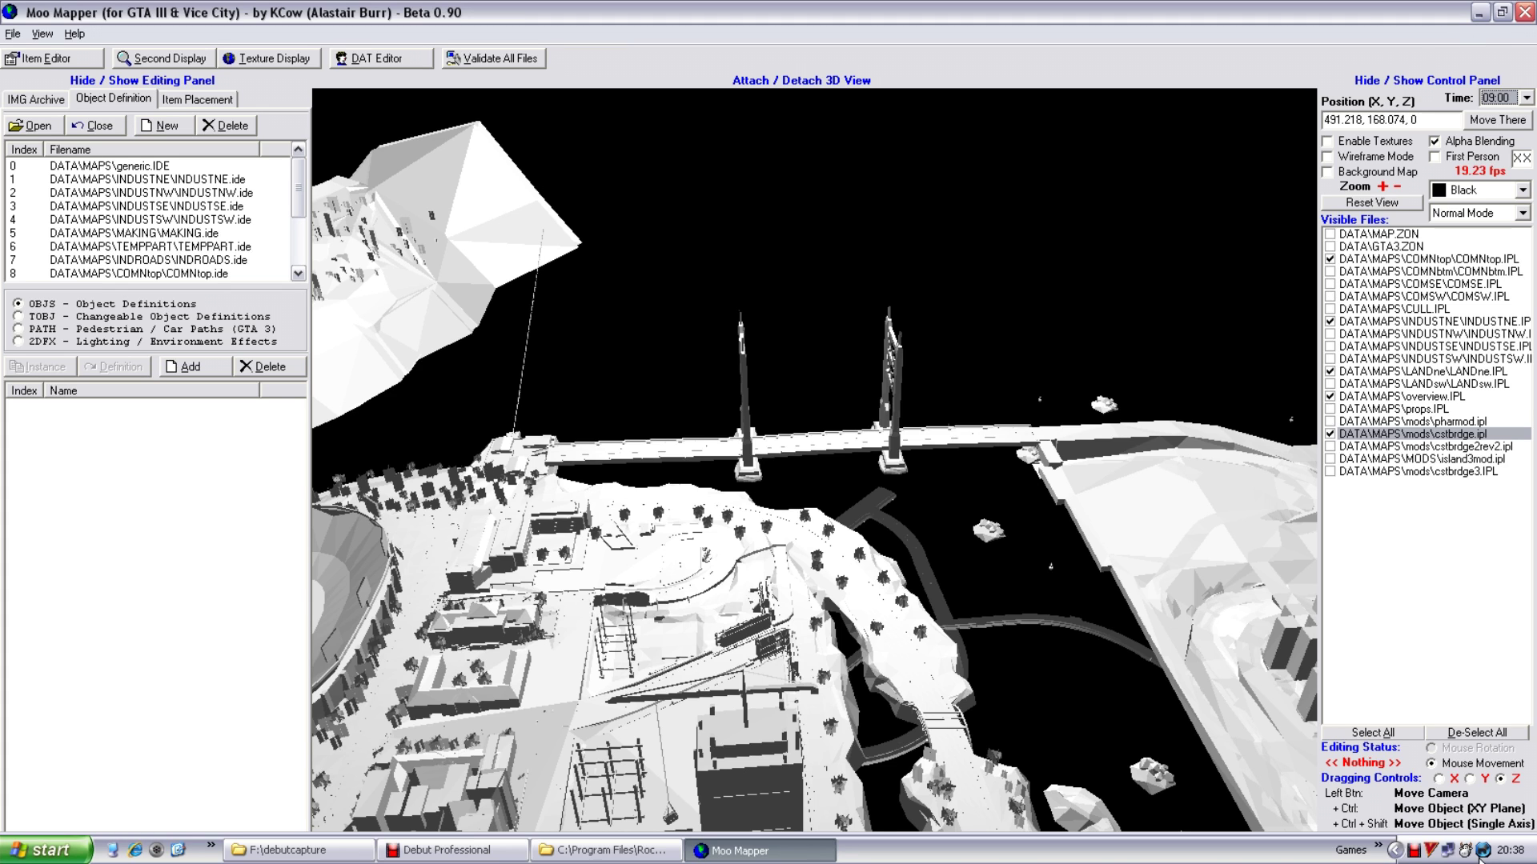
{"action": "right_click", "coordinate": [1414, 850]}
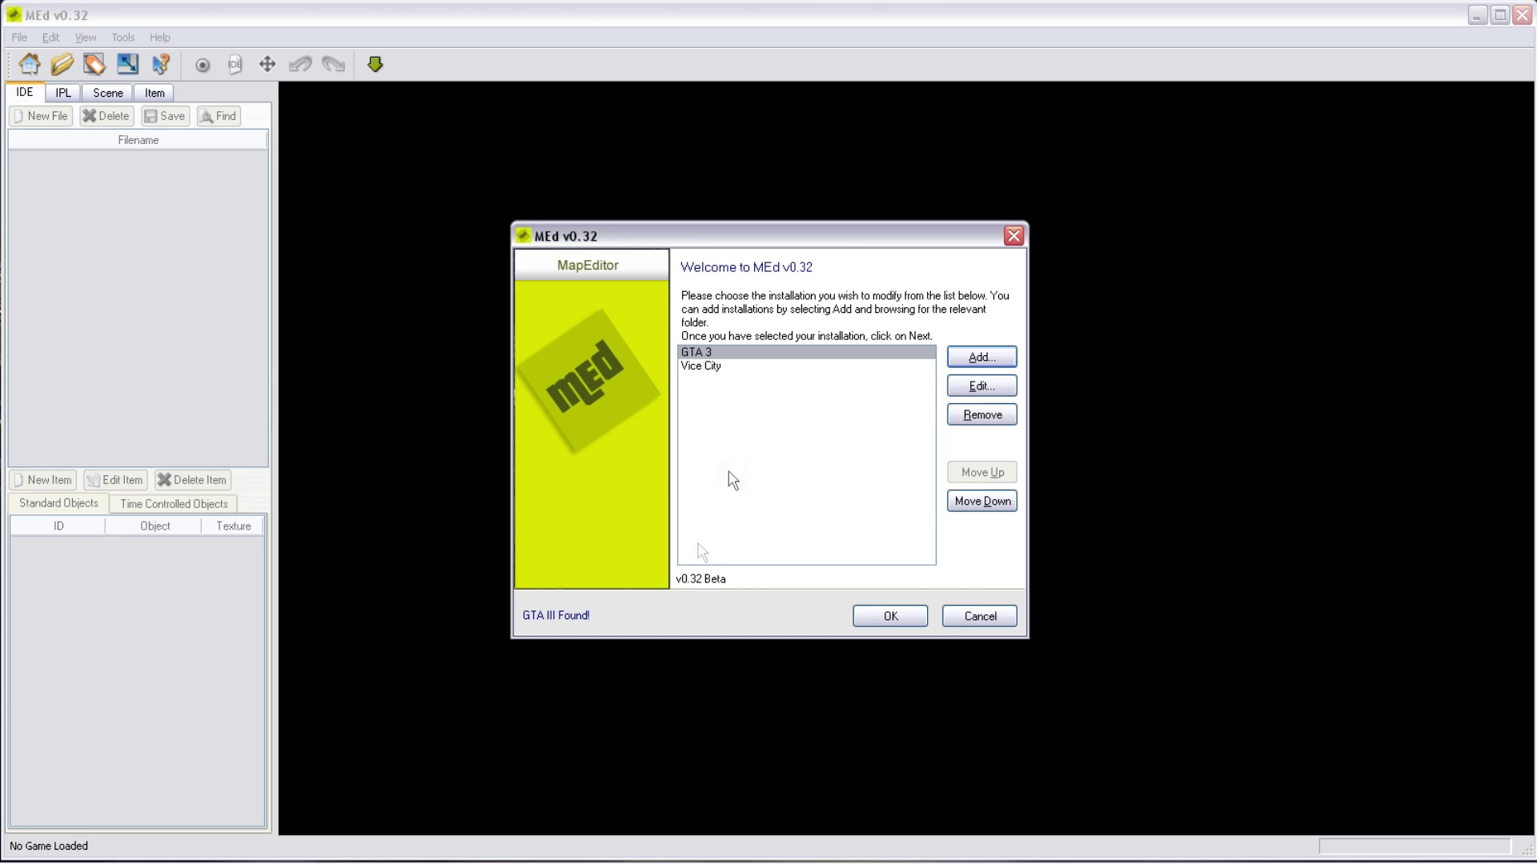
{"action": "left_click", "coordinate": [713, 372]}
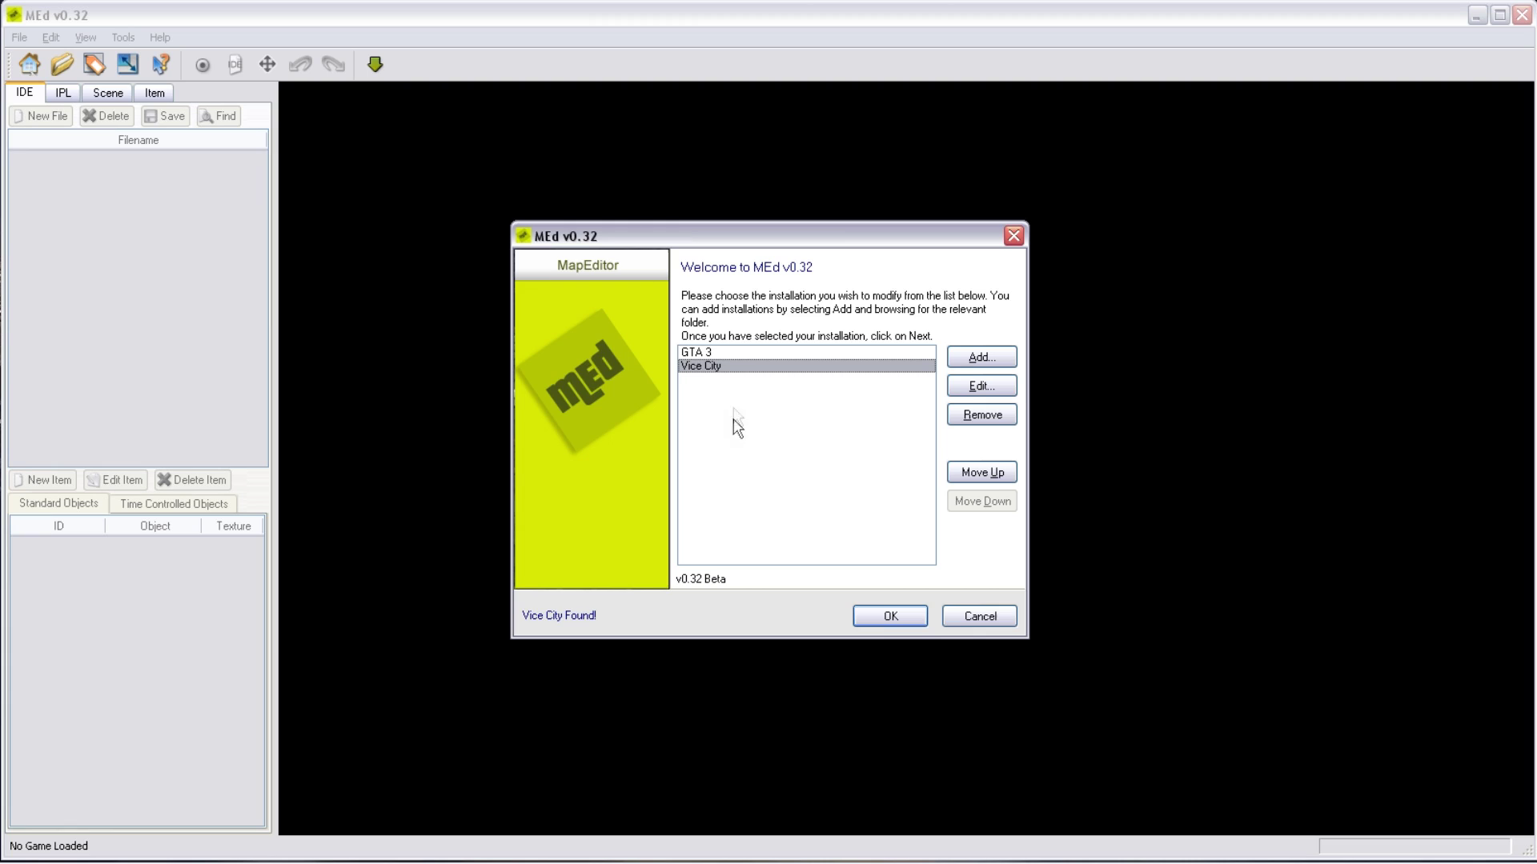
{"action": "left_click", "coordinate": [728, 353]}
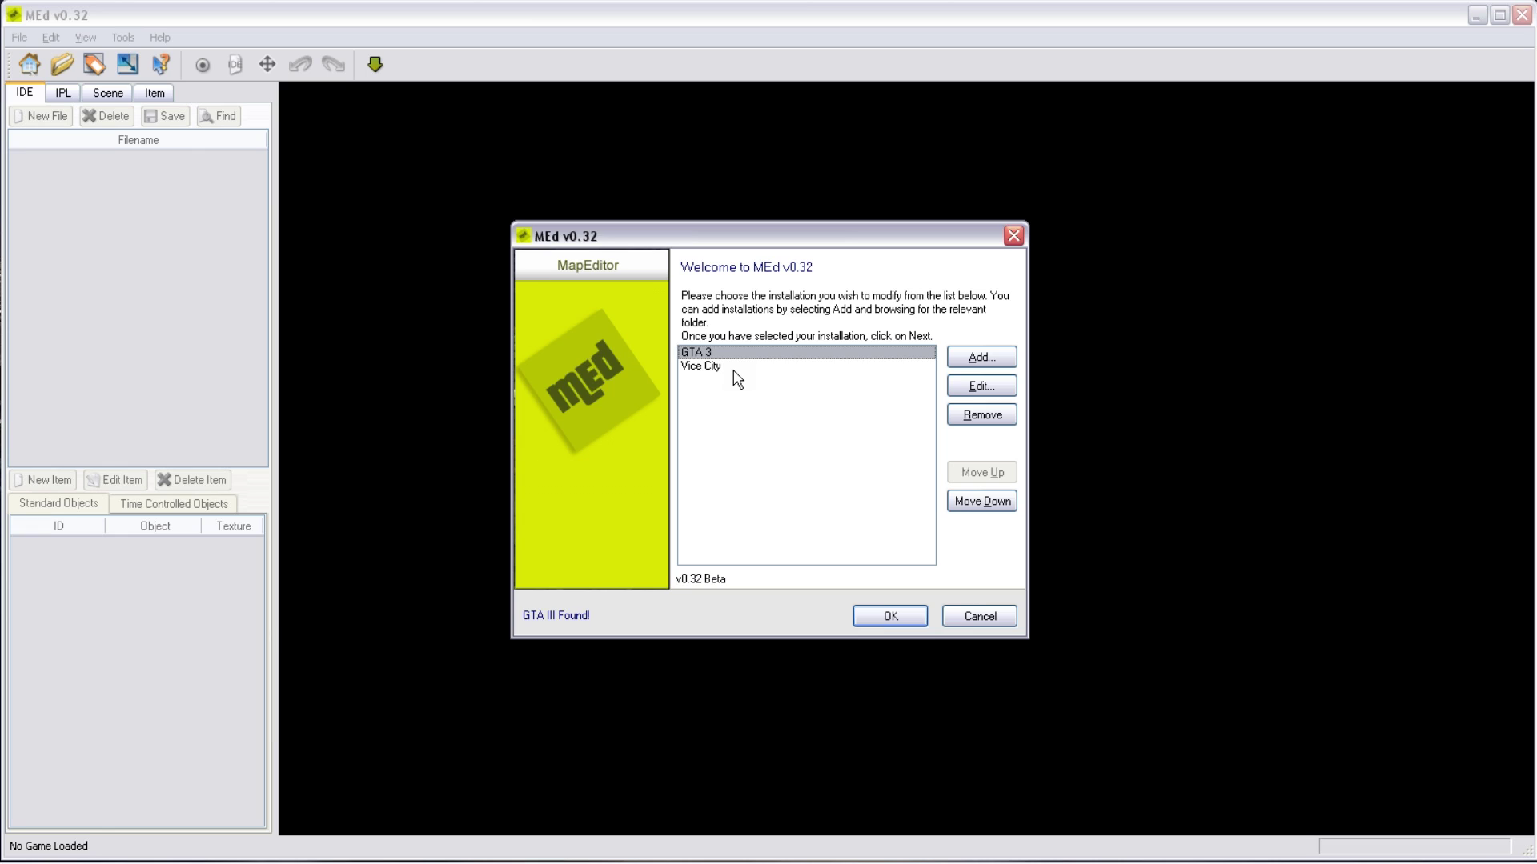
{"action": "left_click", "coordinate": [902, 623]}
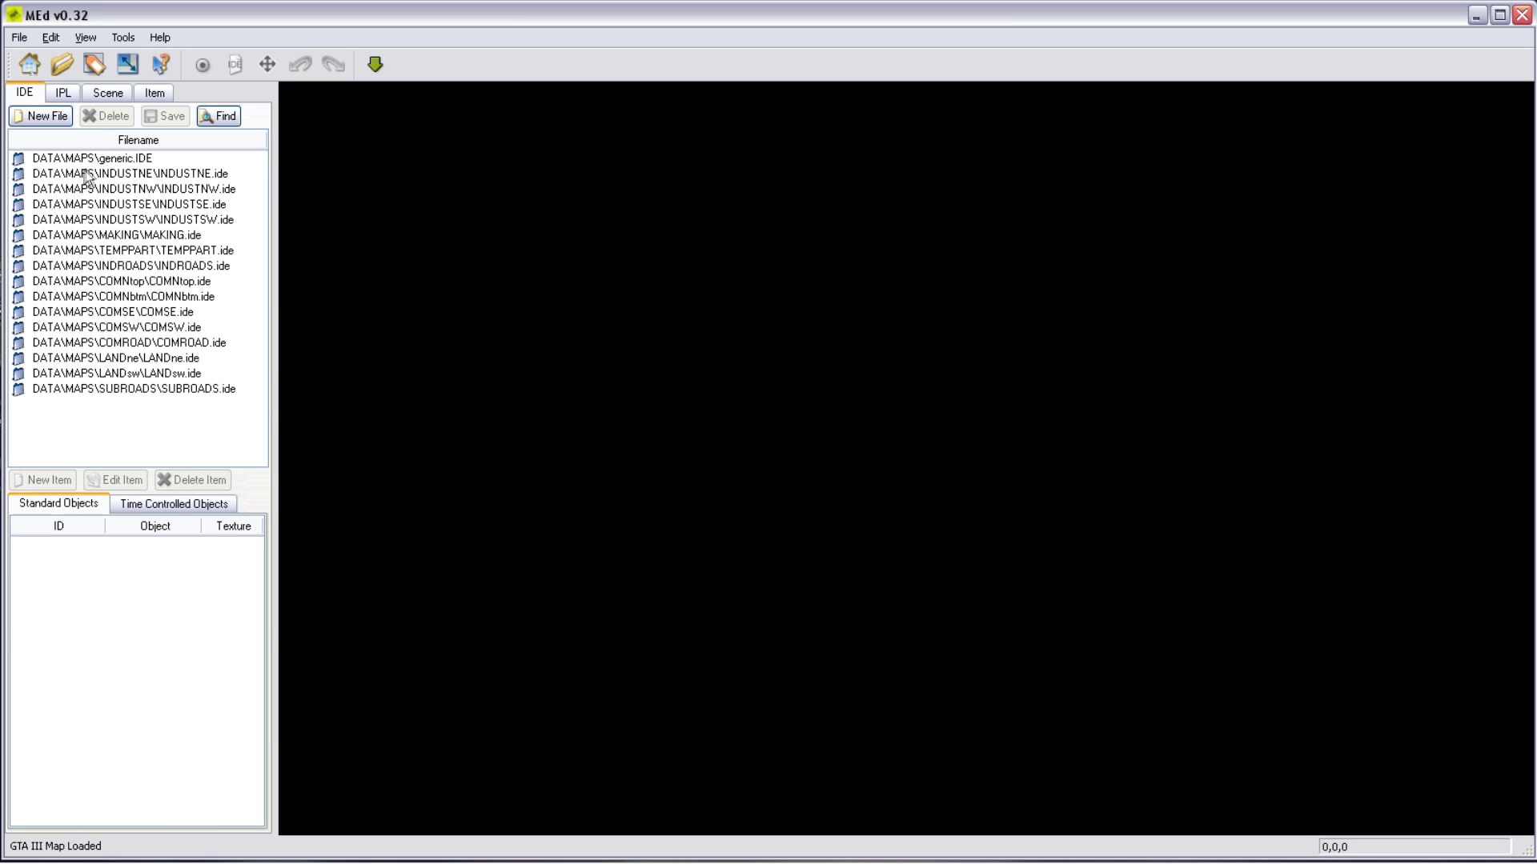
{"action": "left_click", "coordinate": [109, 95]}
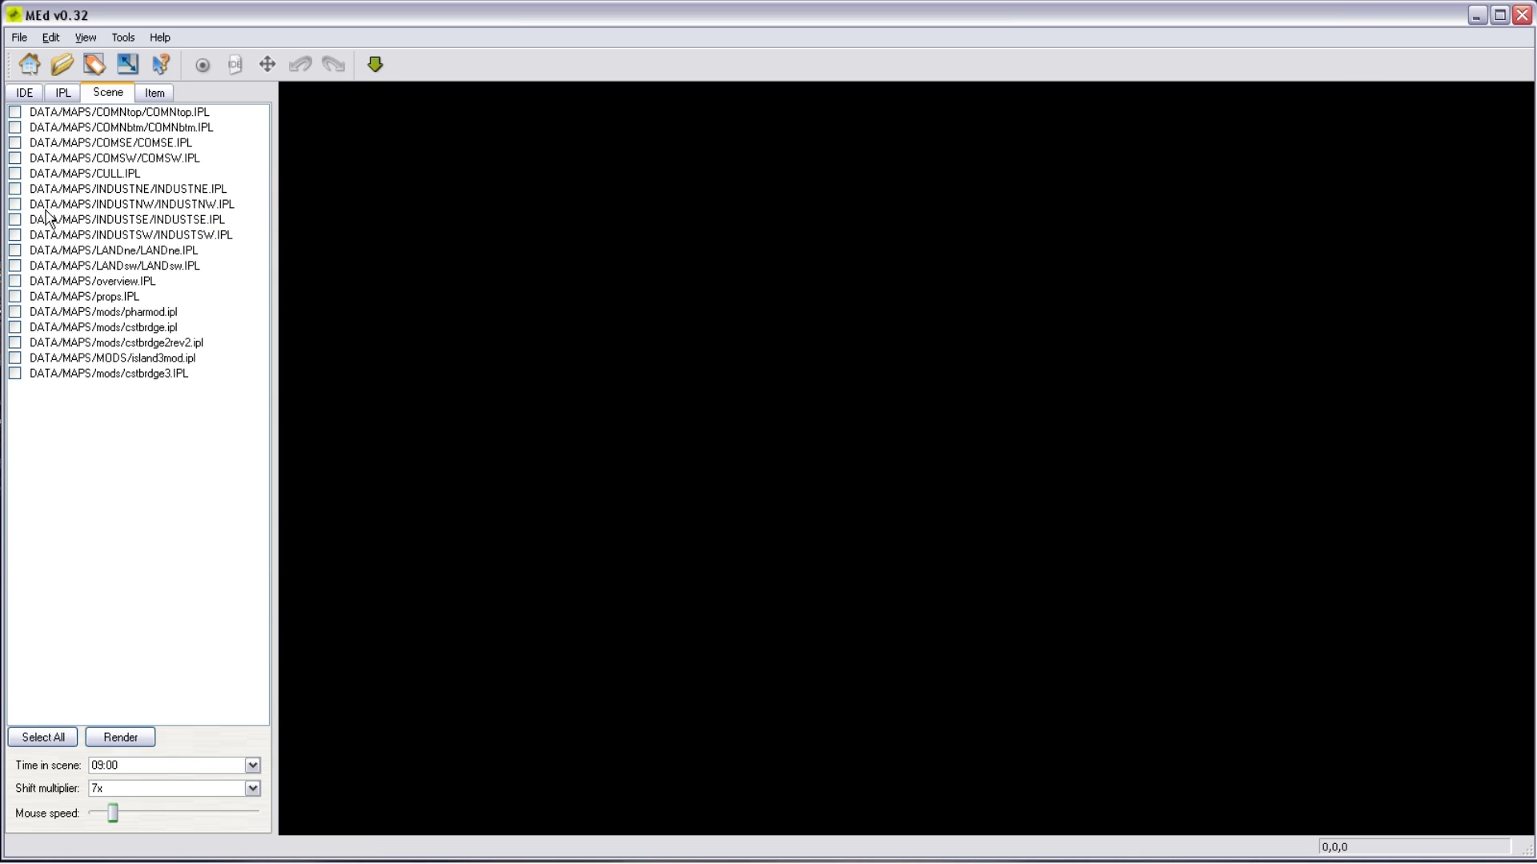
Render the COMNtop, INDUSTNE, INDUSTNW and LANDne IPL sections in the scene and set the shift multiplier to 6x.
{"action": "left_click", "coordinate": [15, 113]}
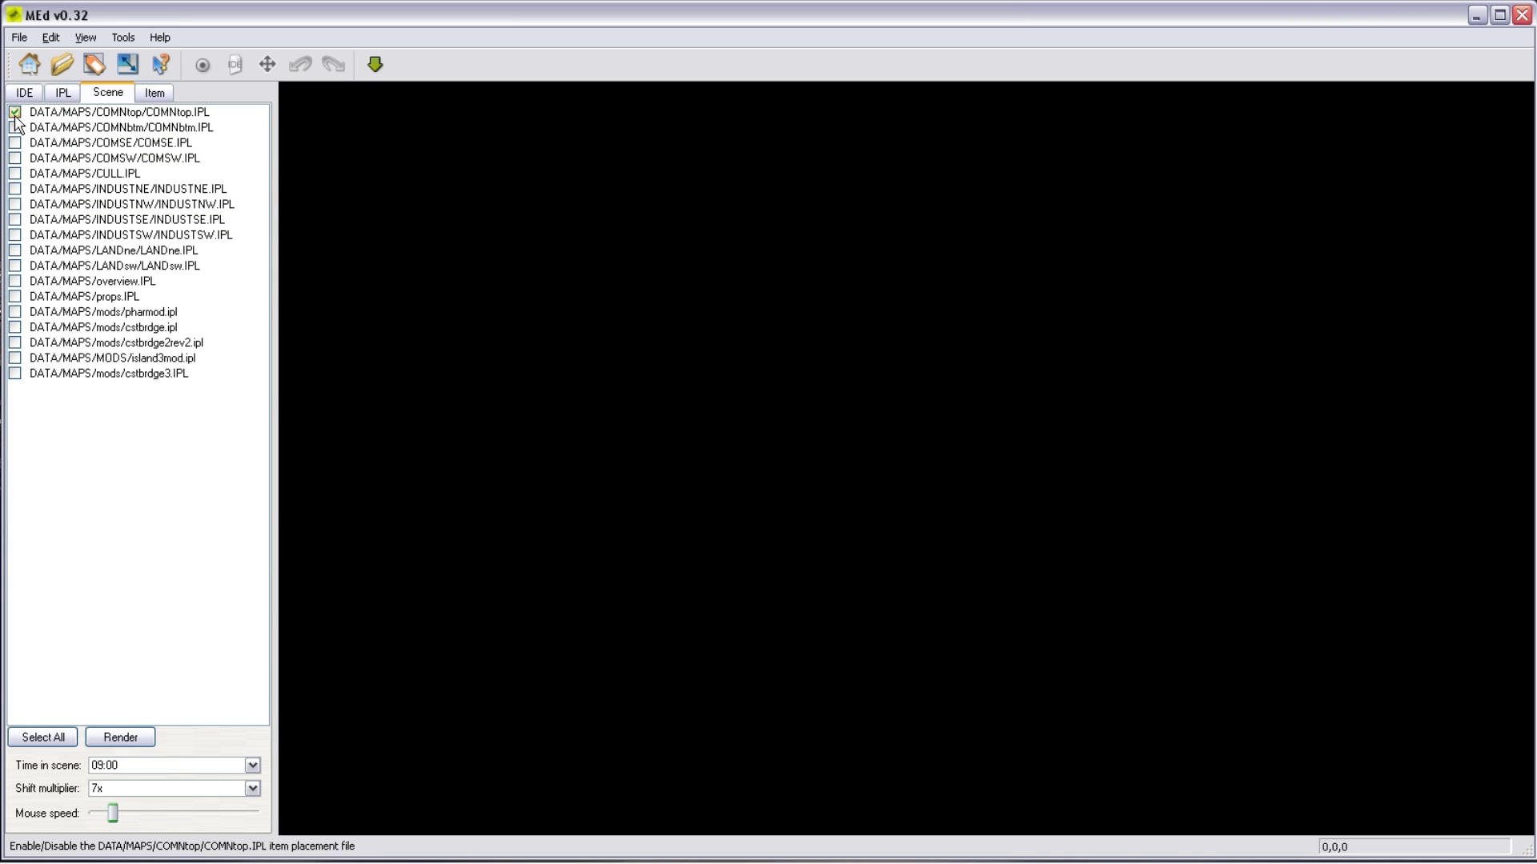
{"action": "left_click", "coordinate": [15, 188]}
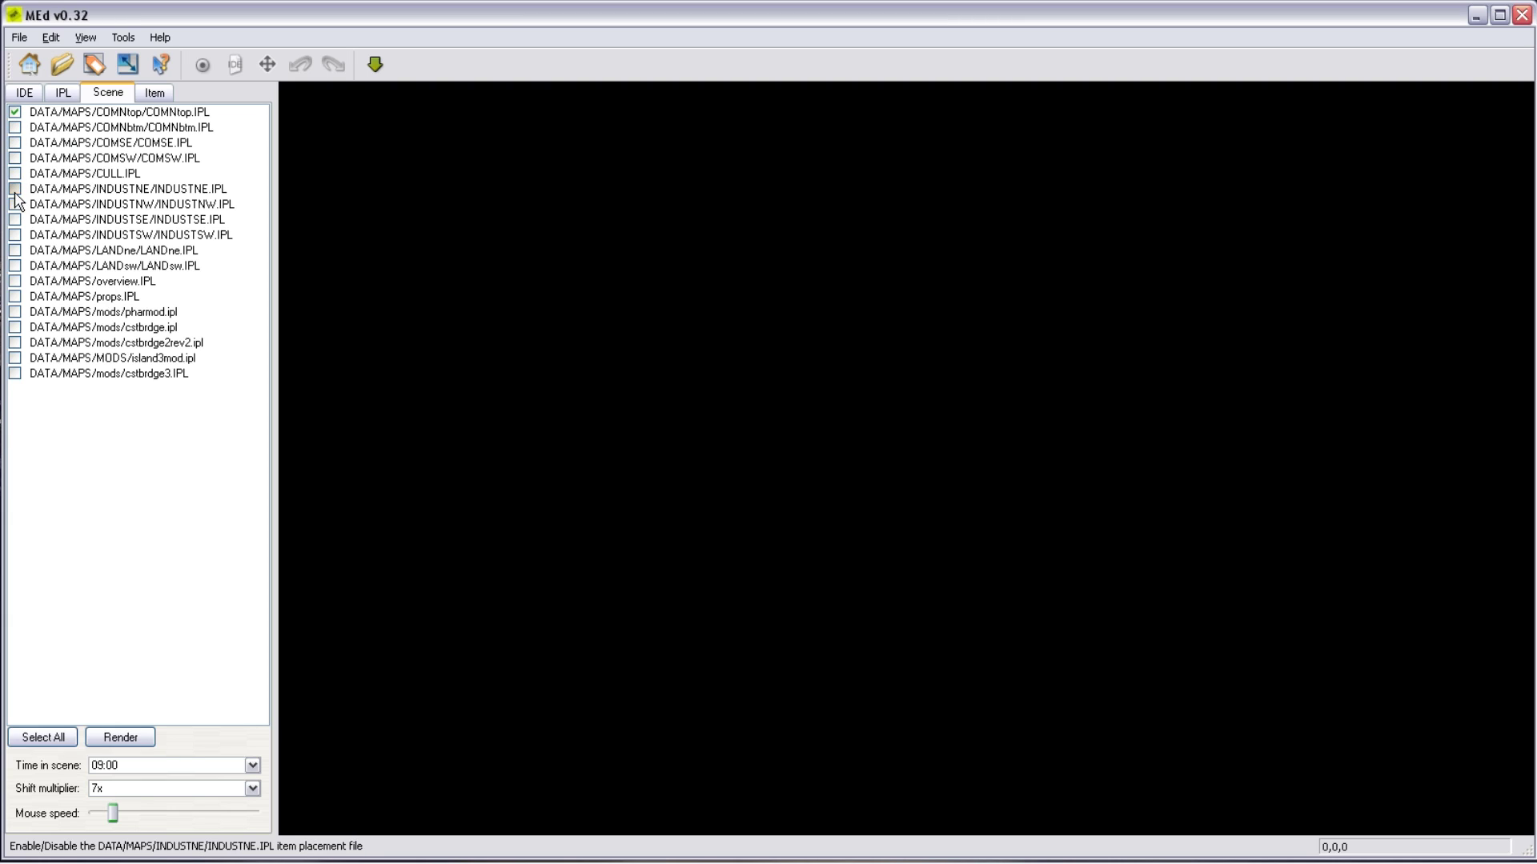
{"action": "left_click", "coordinate": [15, 251]}
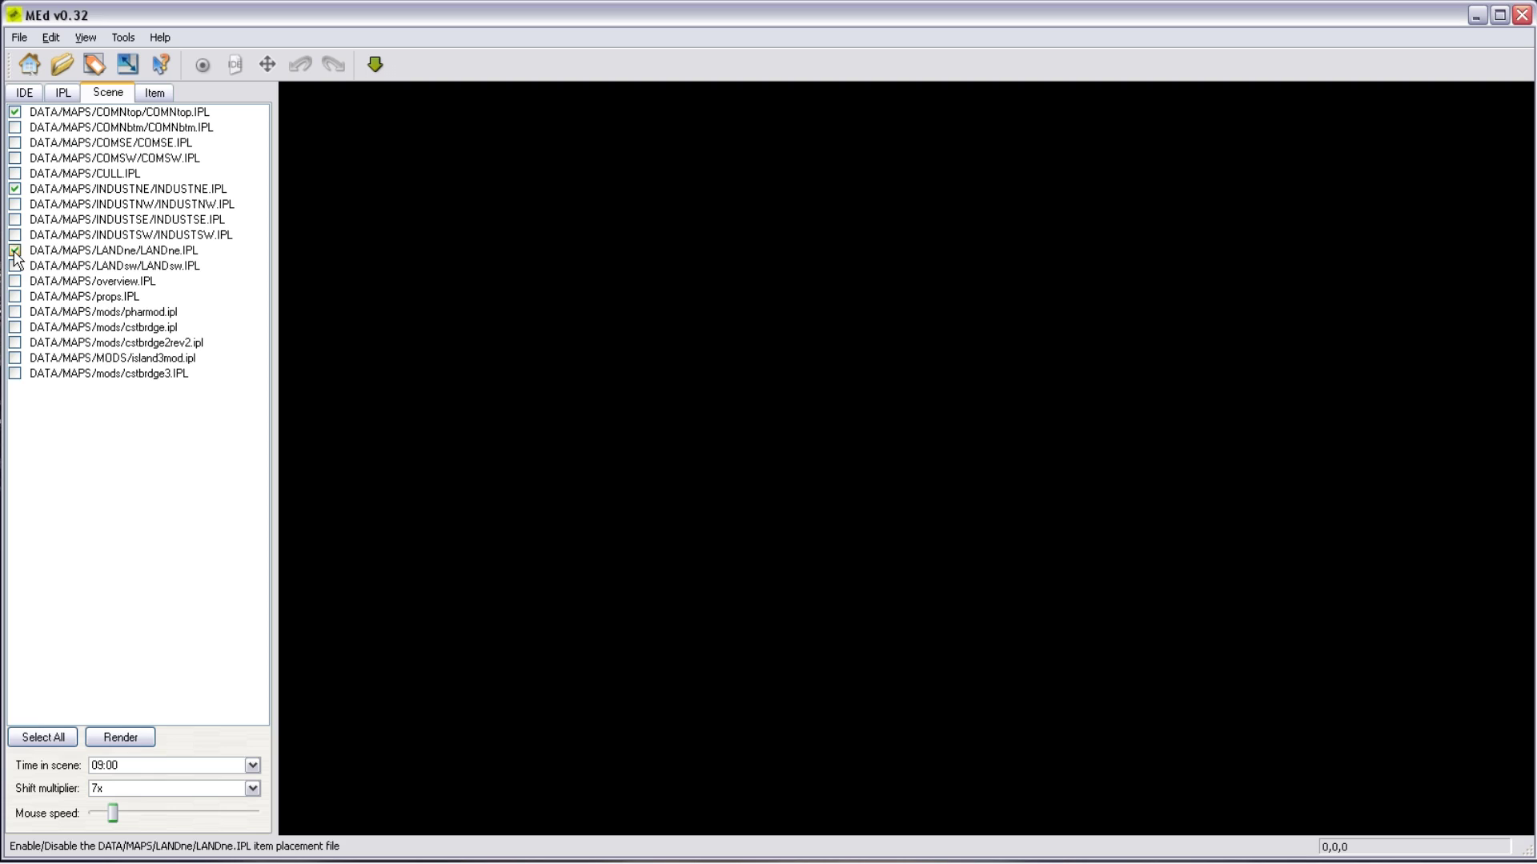
{"action": "left_click", "coordinate": [15, 204]}
{"action": "left_click", "coordinate": [135, 736]}
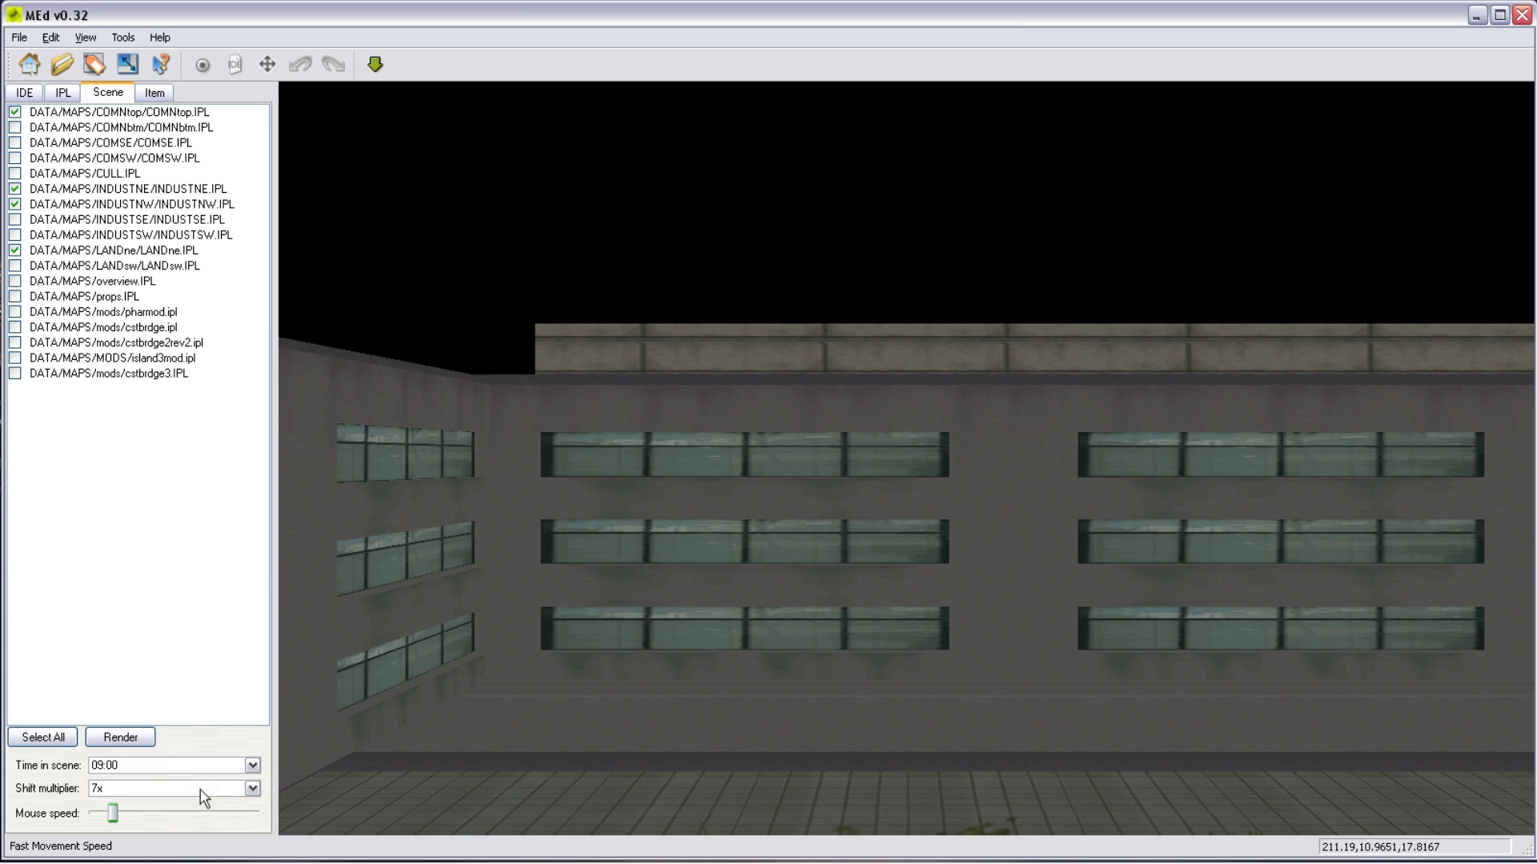
{"action": "left_click", "coordinate": [202, 791]}
{"action": "left_click", "coordinate": [202, 720]}
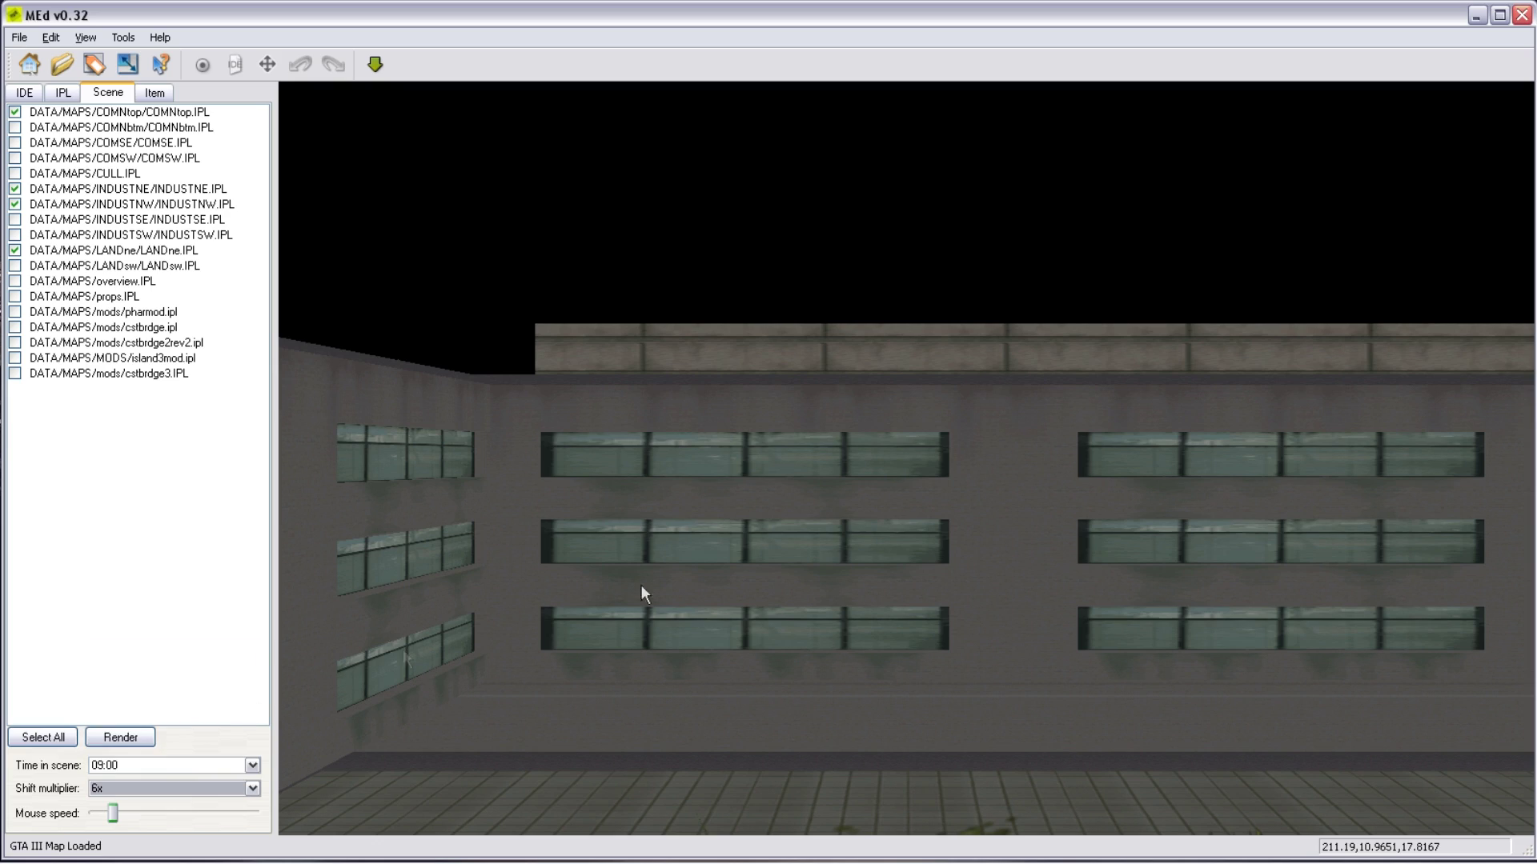
Examine the buildings around the starting position, at normal and fast movement speed and from higher up.
{"action": "left_click_drag", "start_coordinate": [855, 502], "coordinate": [1325, 537]}
{"action": "right_click_drag", "start_coordinate": [1326, 538], "coordinate": [858, 570]}
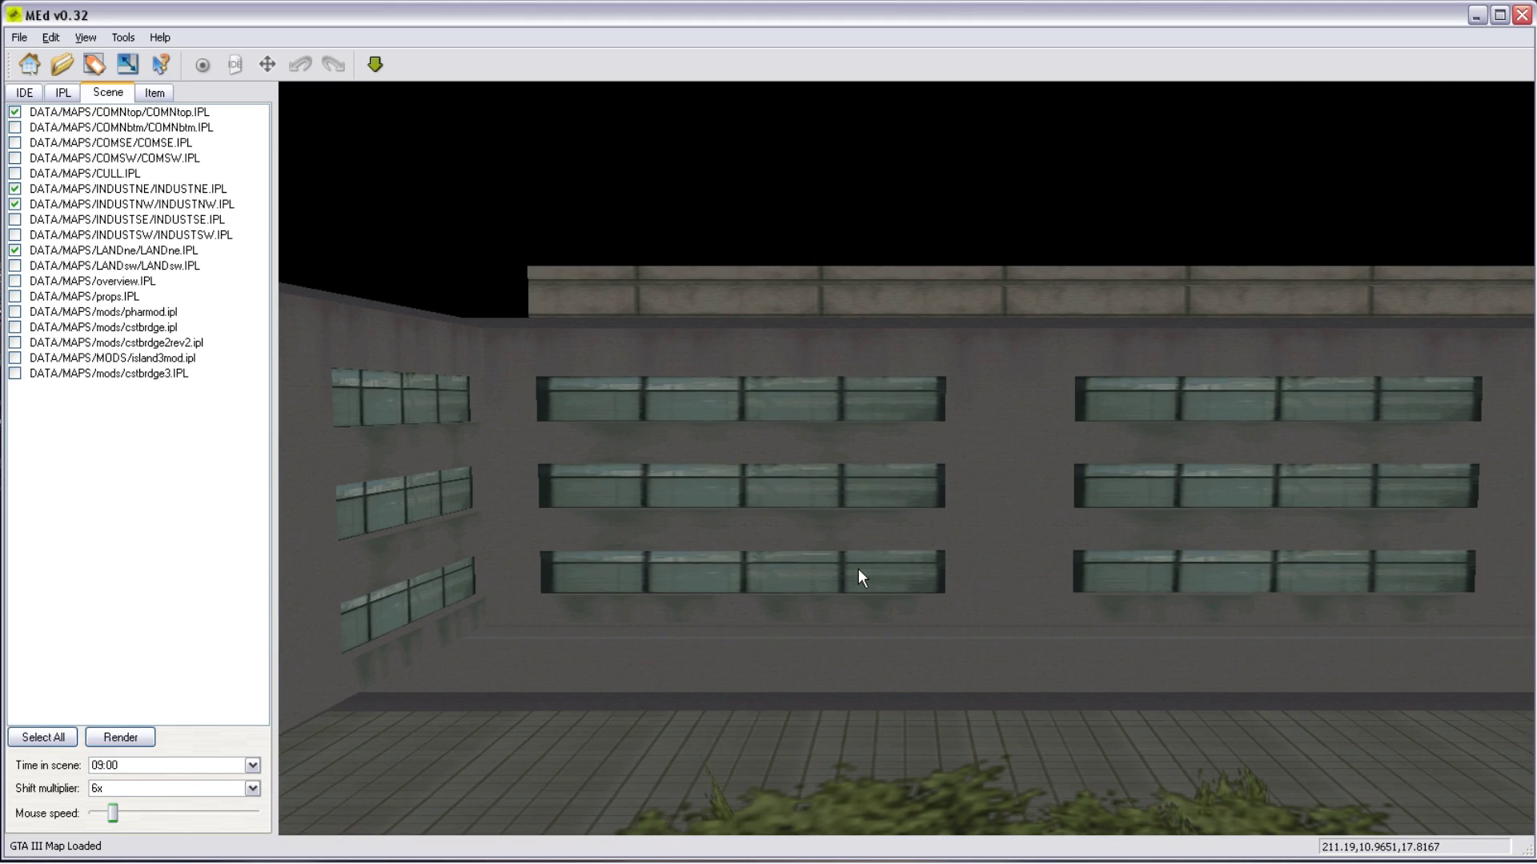
{"action": "key", "text": "s"}
{"action": "key", "text": "w"}
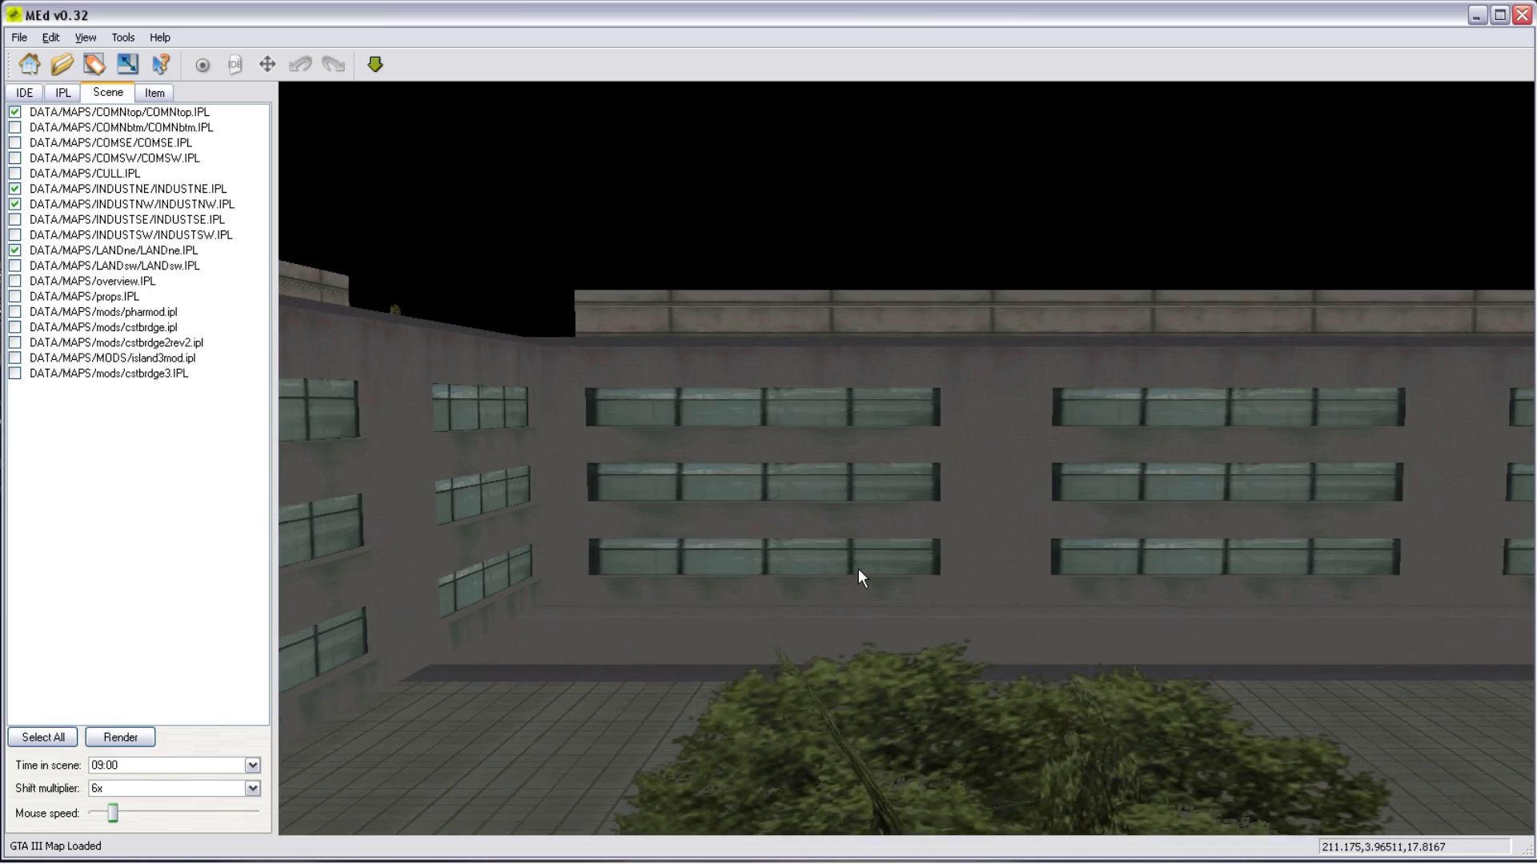
{"action": "key", "text": "a"}
{"action": "key", "text": "s"}
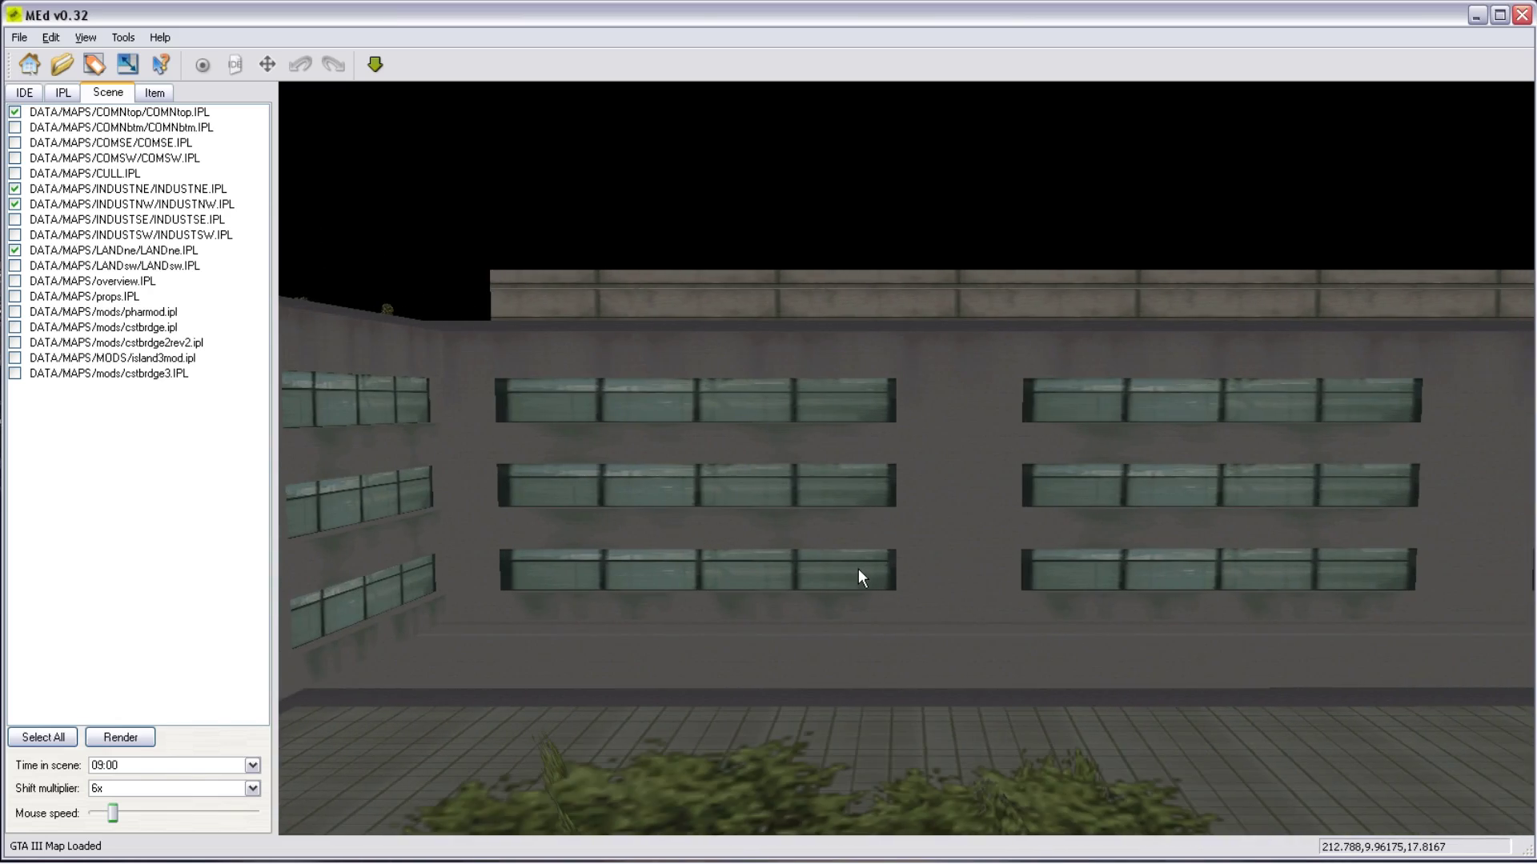
{"action": "key", "text": "shift+s"}
{"action": "key", "text": "shift+w"}
{"action": "key", "text": "shift+s"}
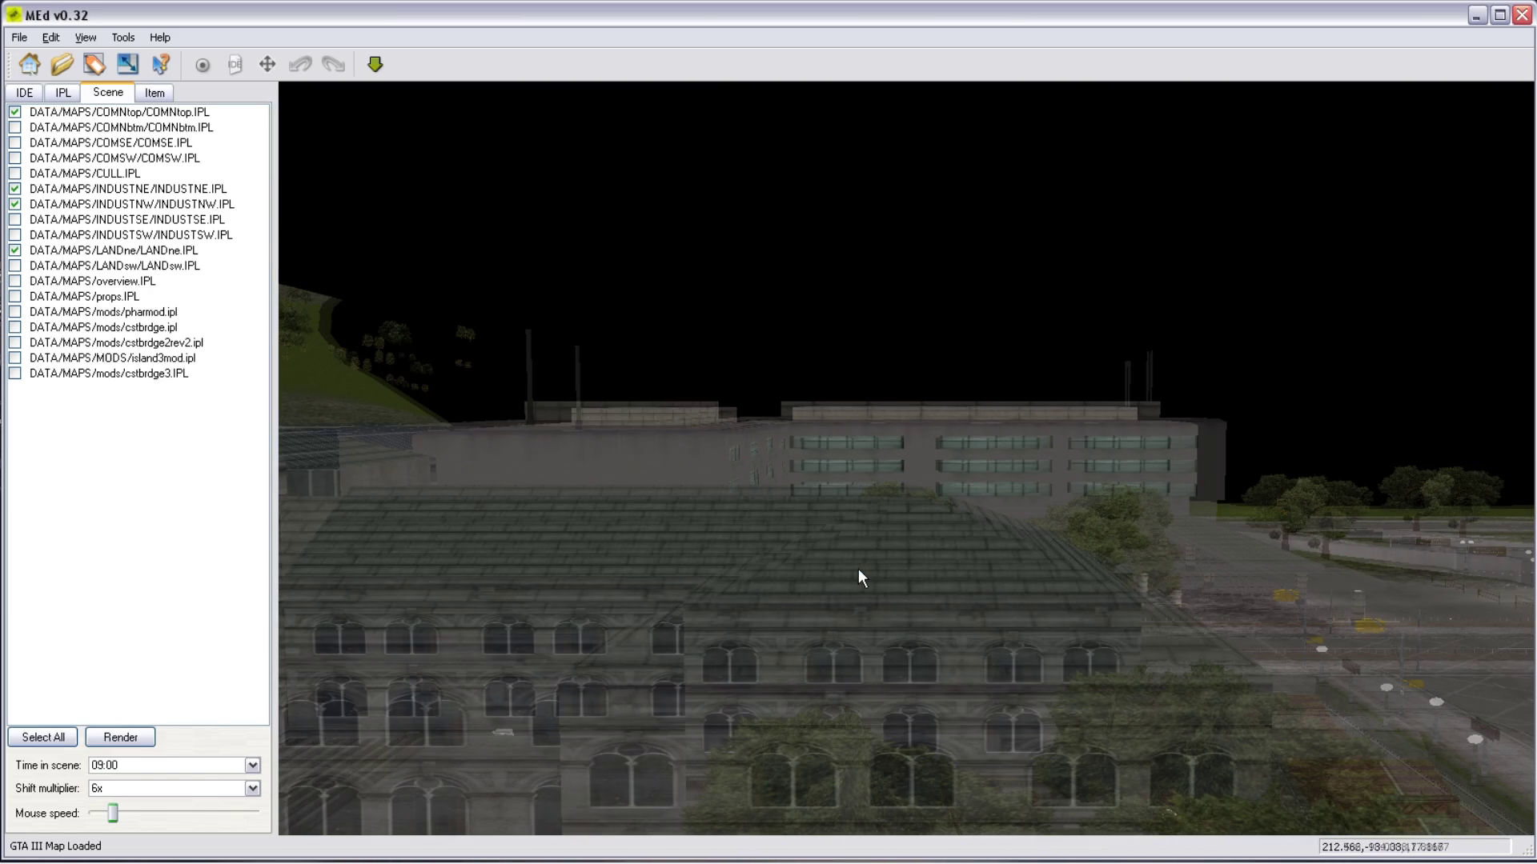
{"action": "key", "text": "shift+q"}
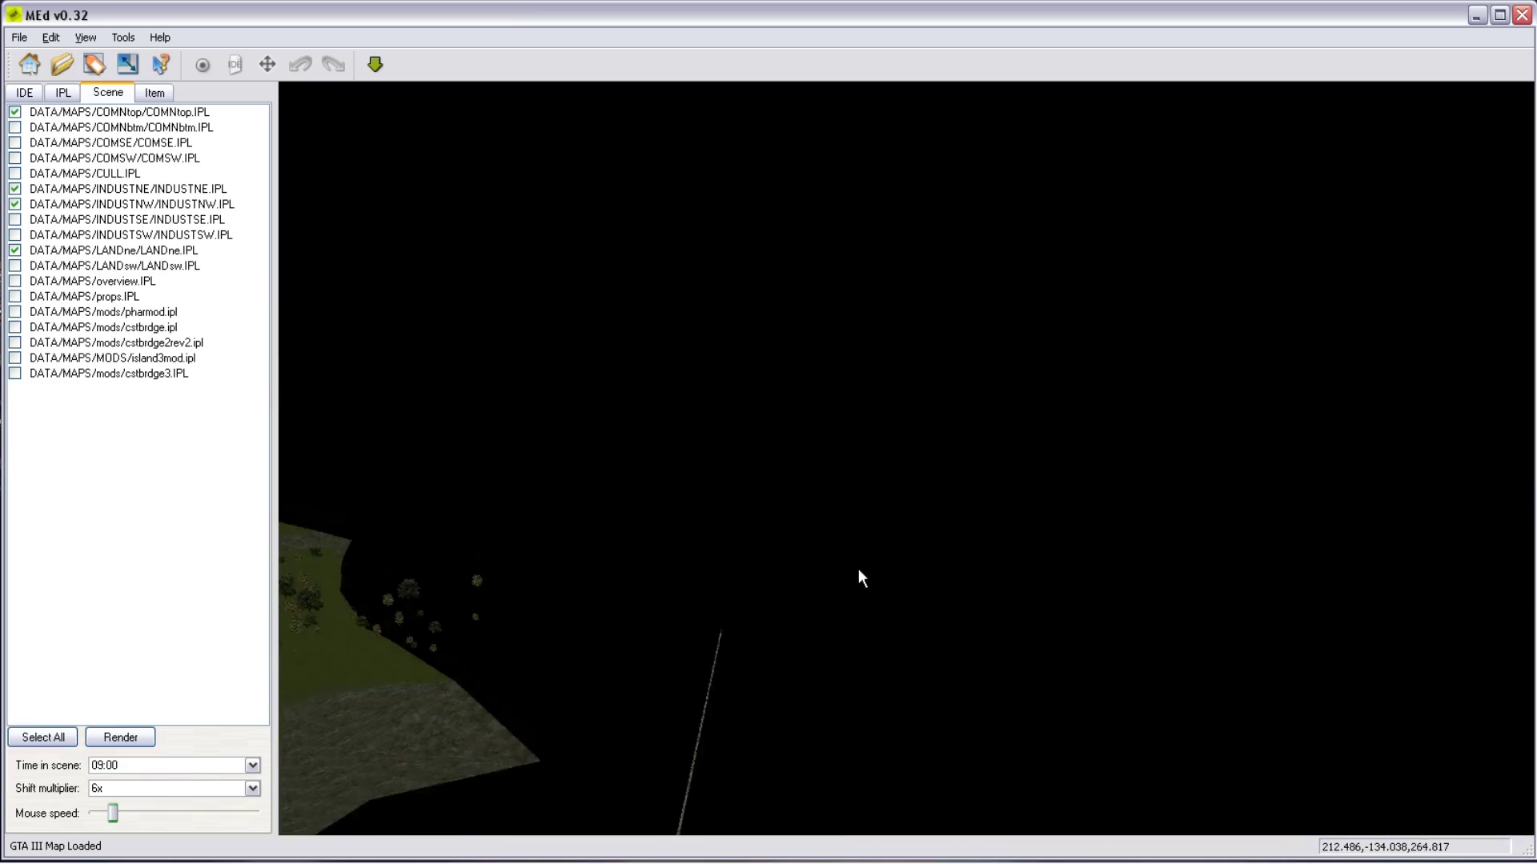
{"action": "key", "text": "shift+e"}
{"action": "key", "text": "shift+q"}
Survey the loaded map sections from far away until all the islands are in view.
{"action": "left_click_drag", "start_coordinate": [848, 505], "coordinate": [857, 813]}
{"action": "key", "text": "s"}
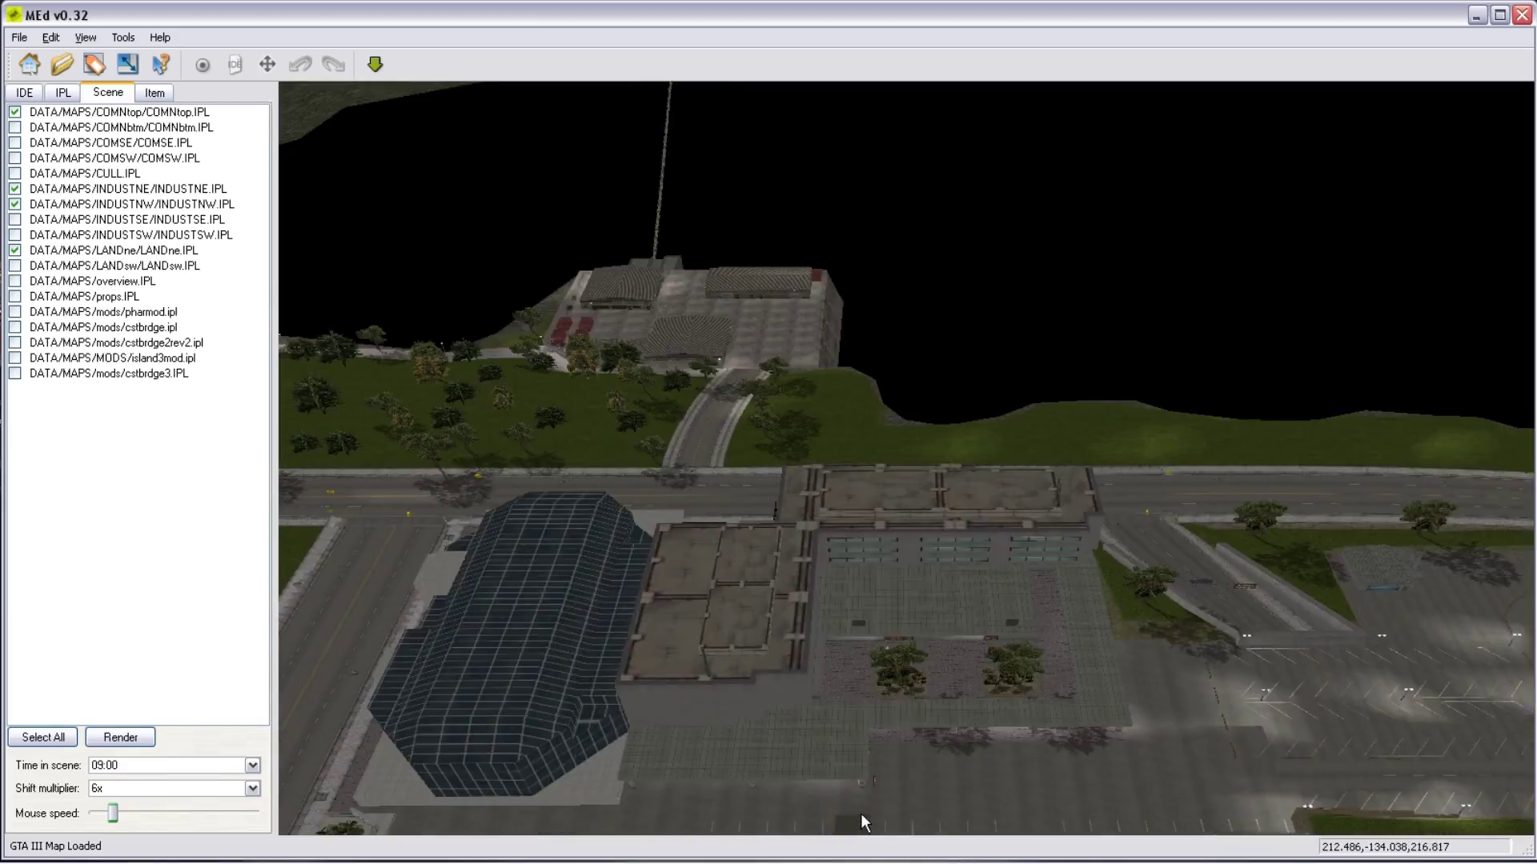
{"action": "key", "text": "s"}
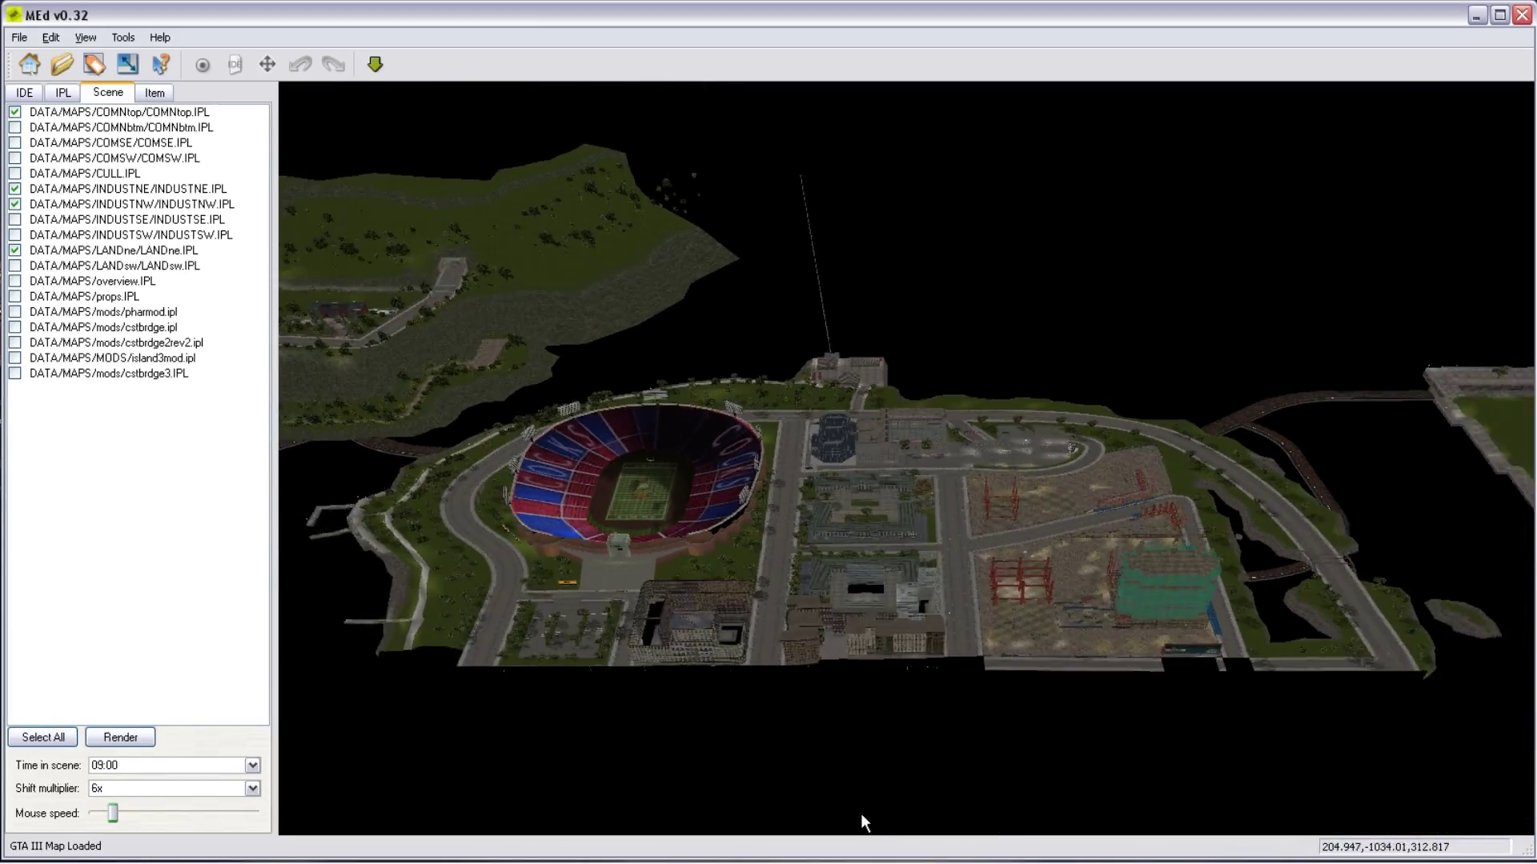
{"action": "key", "text": "s"}
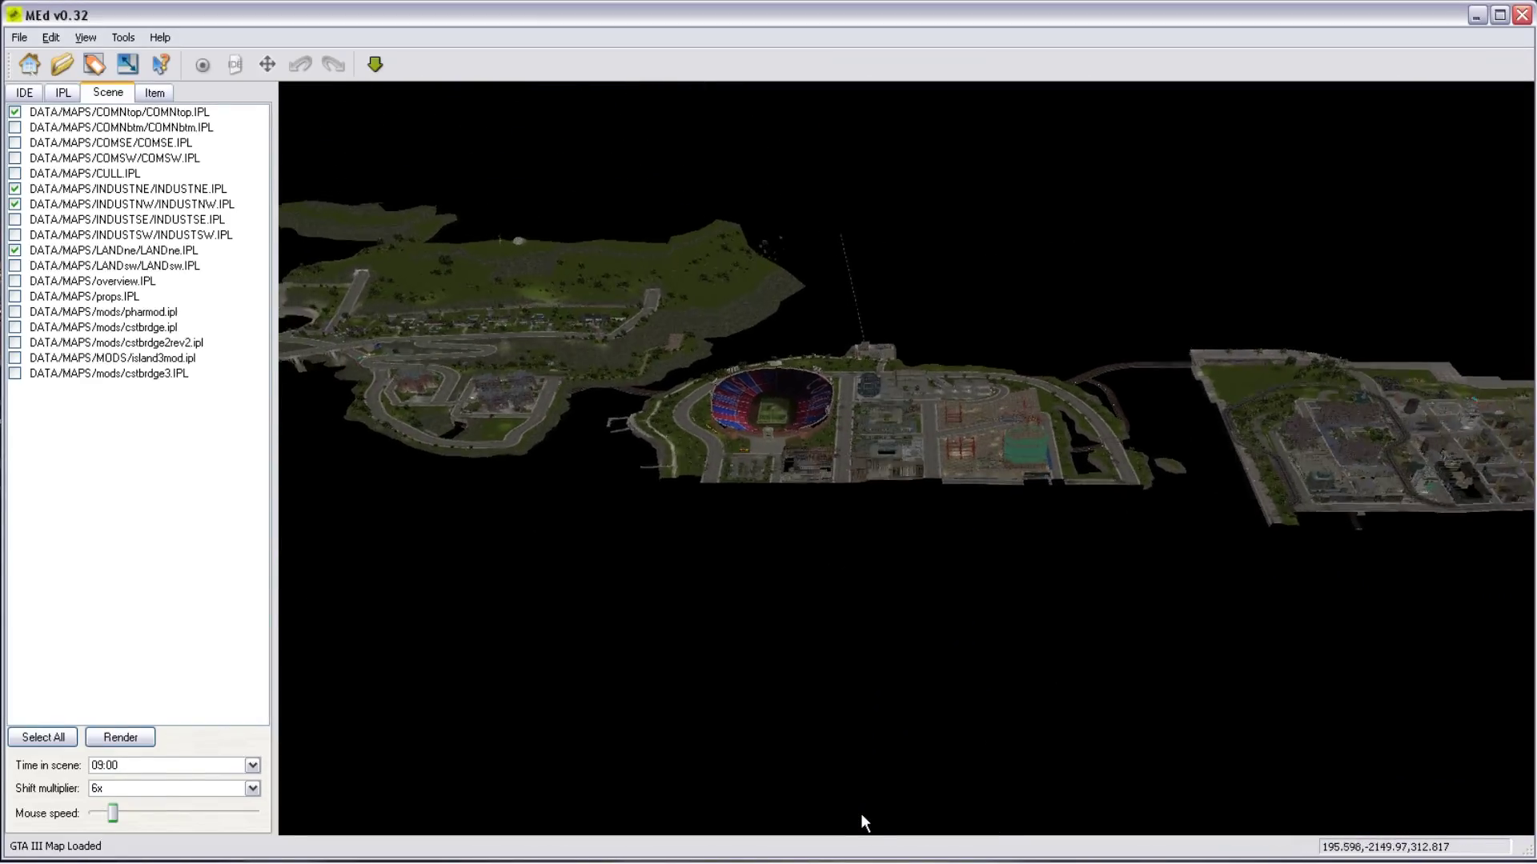
{"action": "key", "text": "s"}
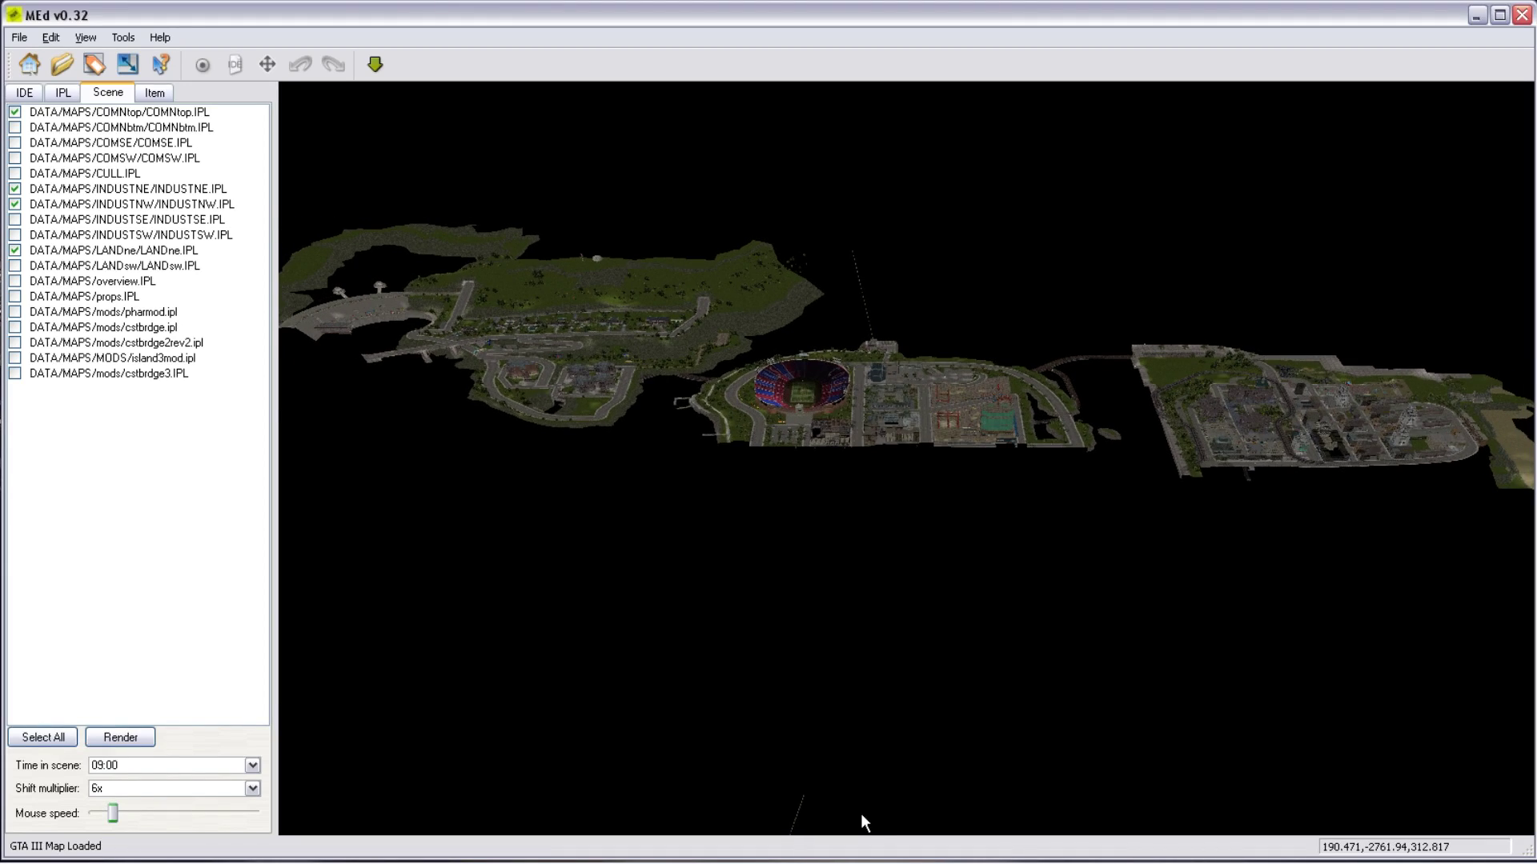
{"action": "key", "text": "s"}
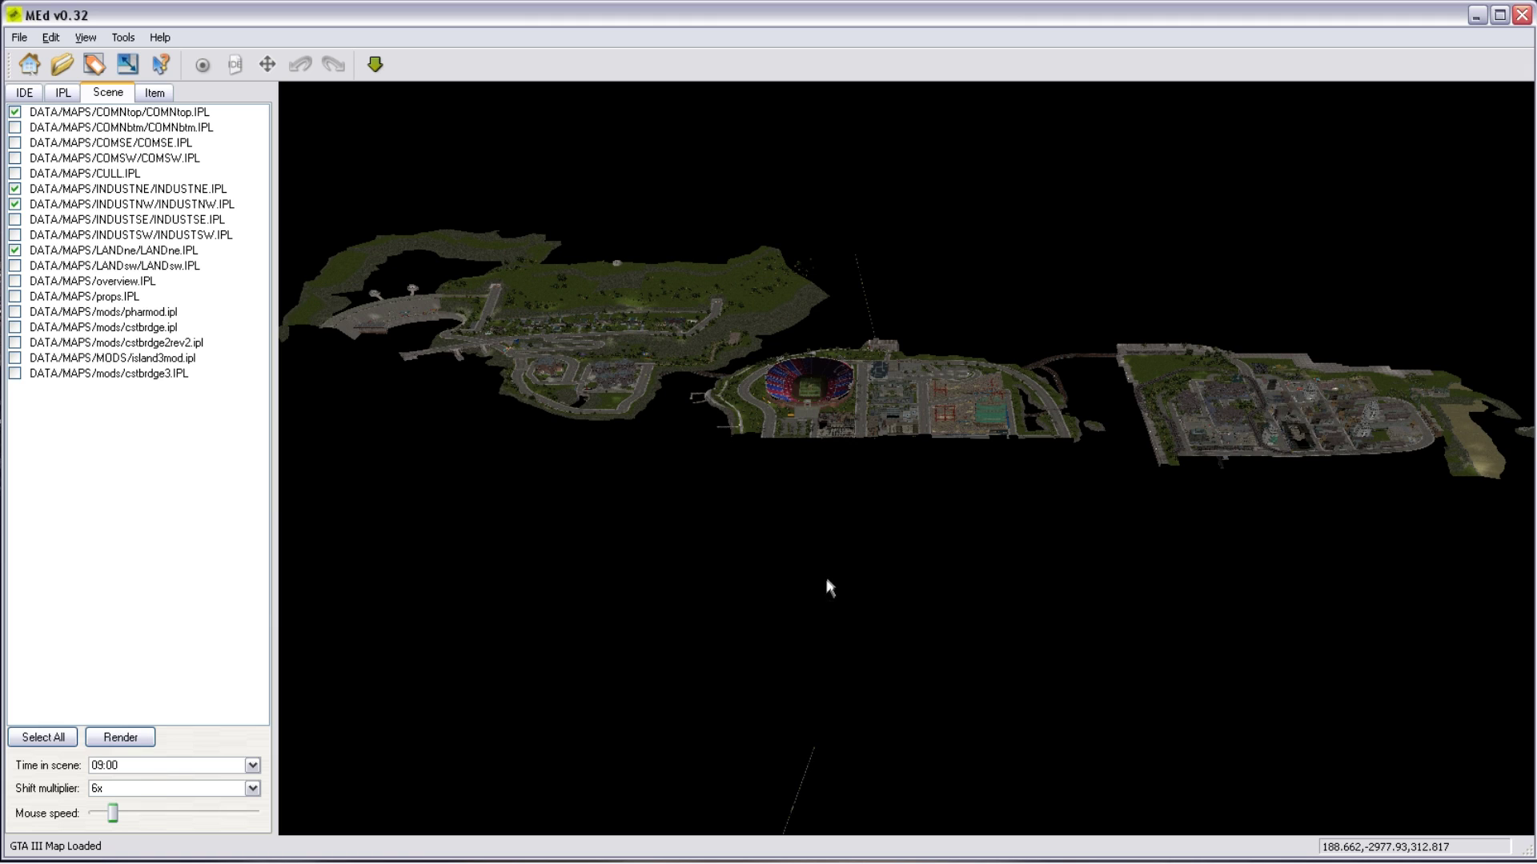
{"action": "left_click_drag", "start_coordinate": [826, 580], "coordinate": [819, 670]}
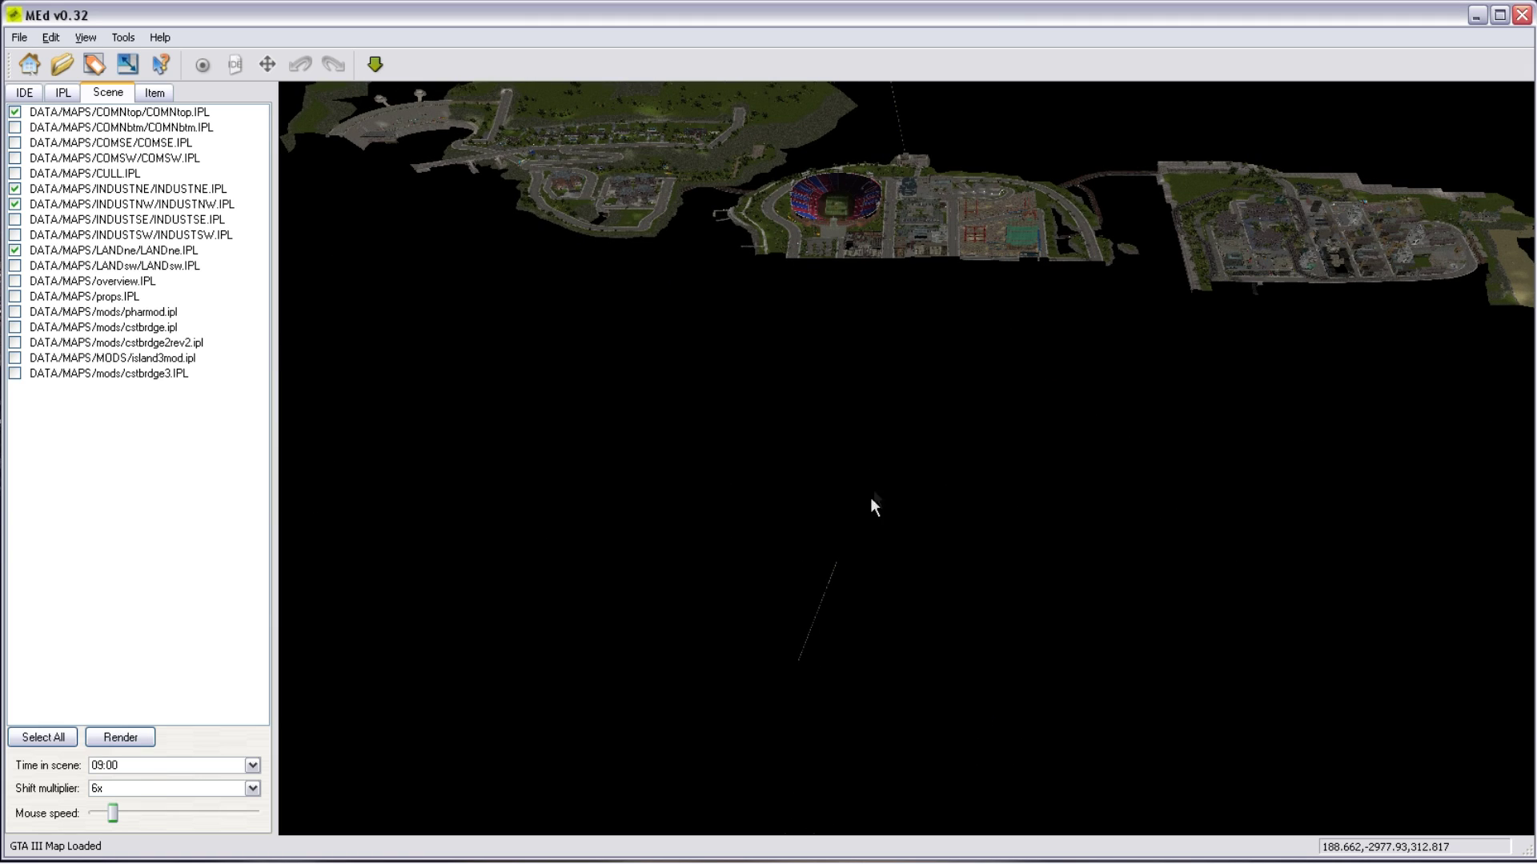
{"action": "right_click_drag", "start_coordinate": [871, 497], "coordinate": [930, 256]}
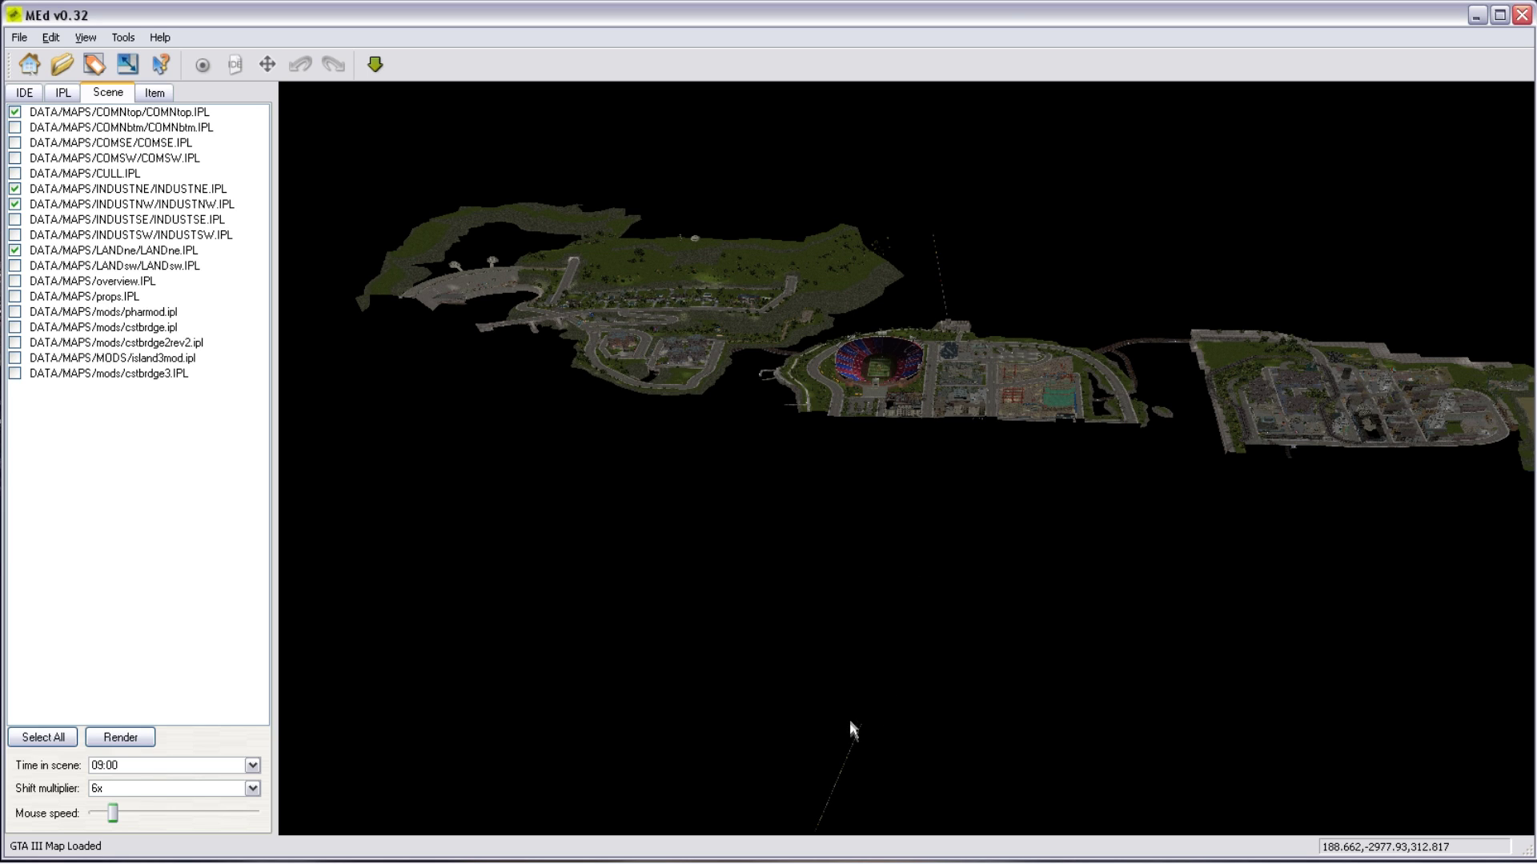
{"action": "right_click_drag", "start_coordinate": [906, 597], "coordinate": [989, 518]}
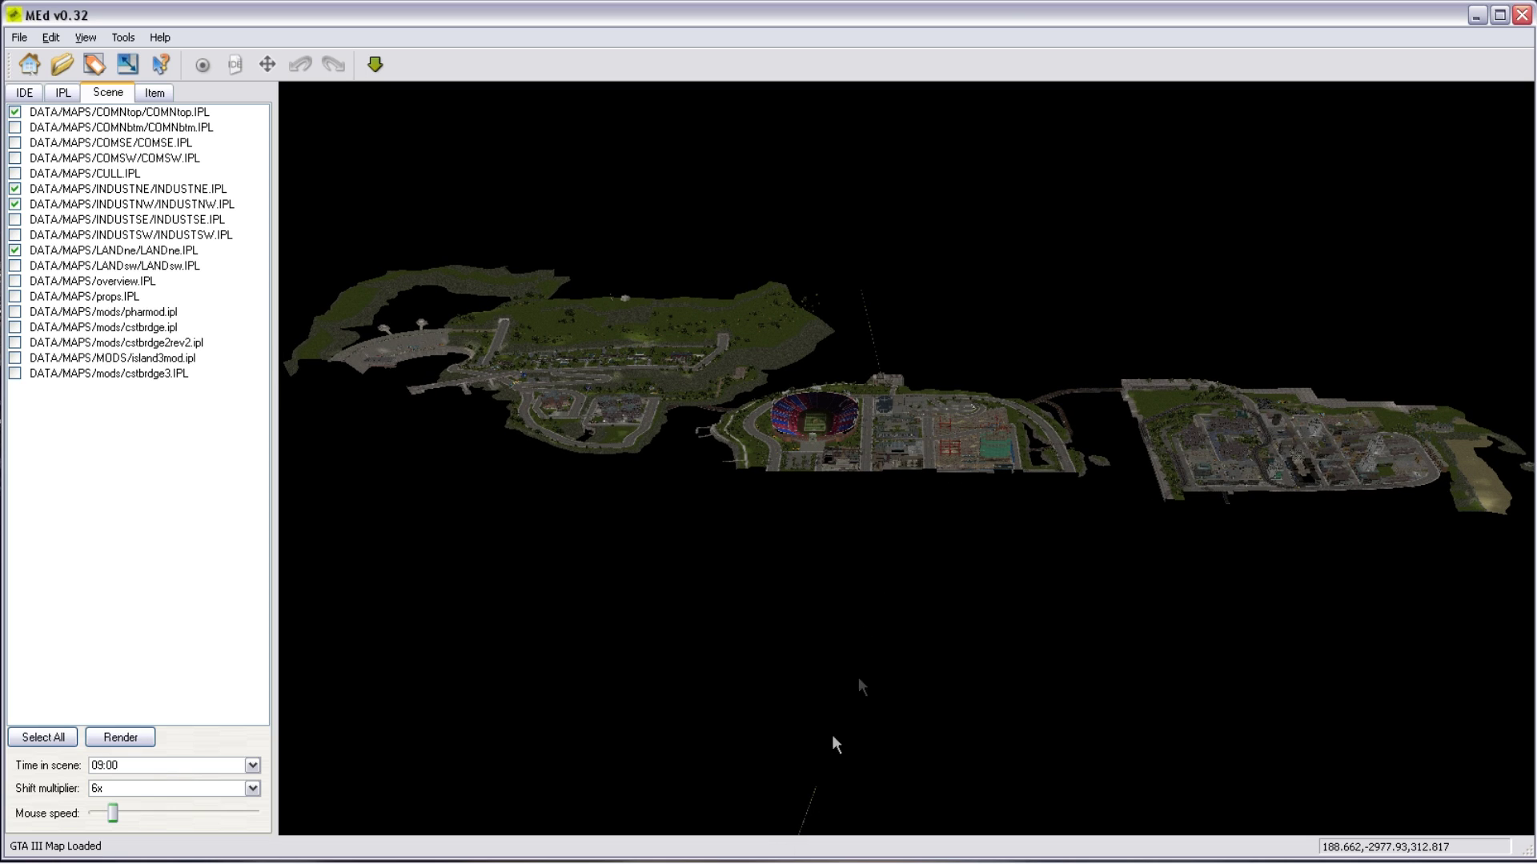
{"action": "right_click_drag", "start_coordinate": [931, 505], "coordinate": [913, 483]}
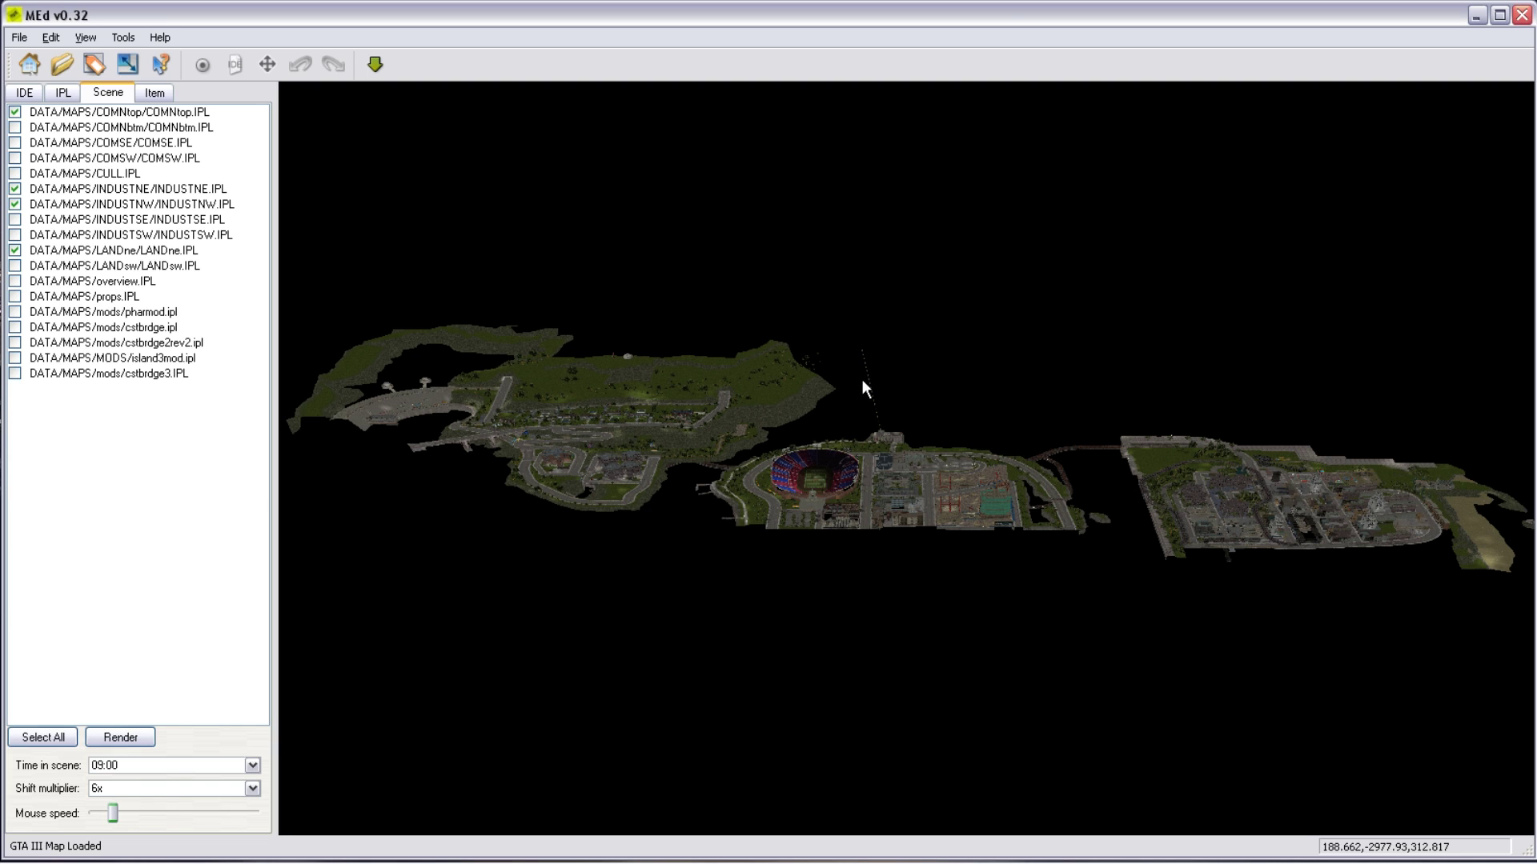
{"action": "left_click_drag", "start_coordinate": [1013, 349], "coordinate": [1017, 347]}
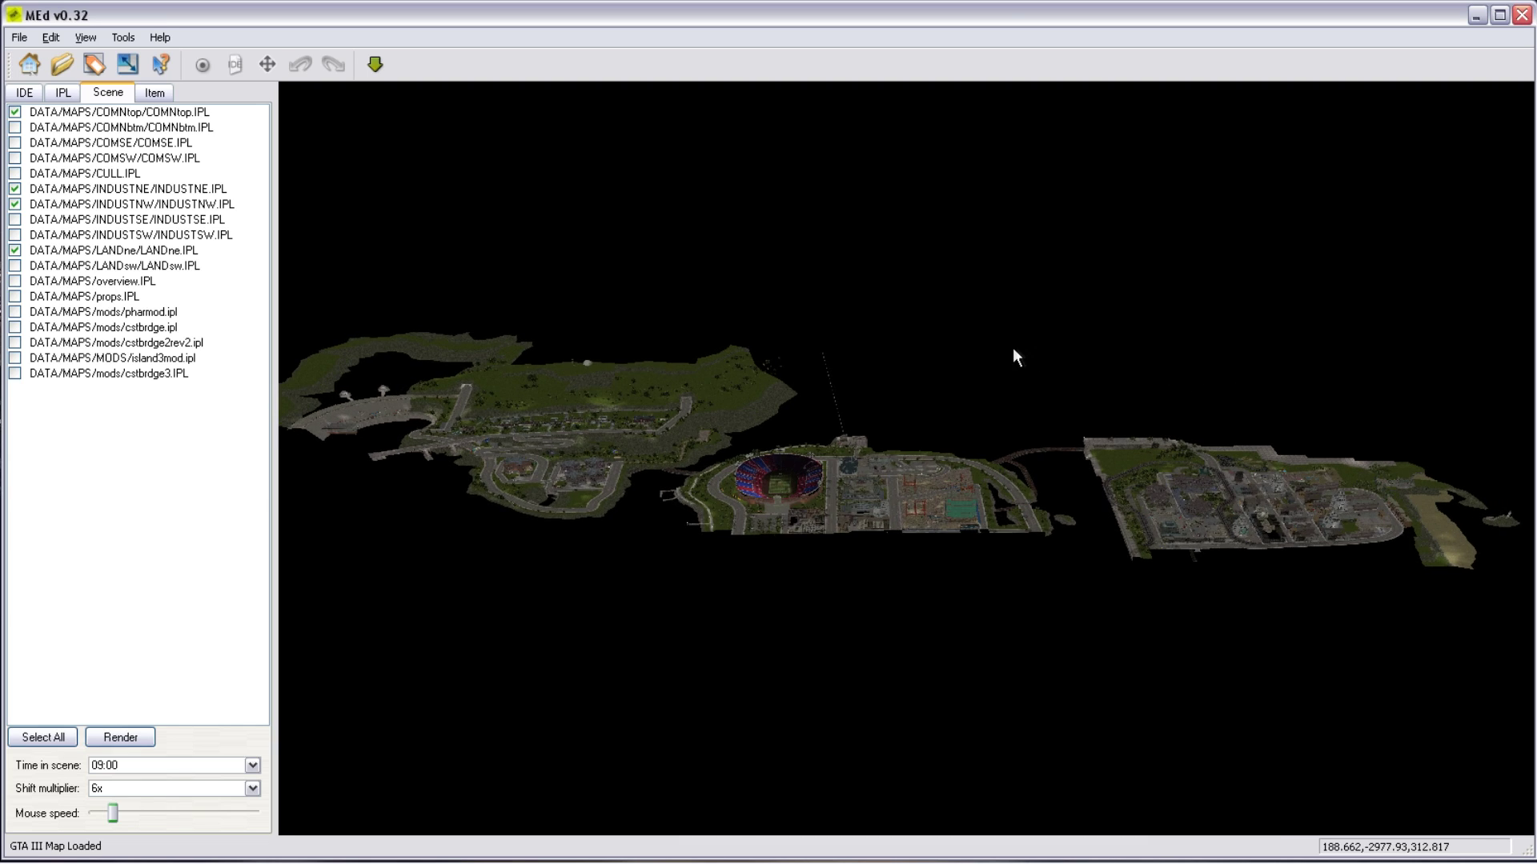
{"action": "left_click_drag", "start_coordinate": [1014, 350], "coordinate": [1013, 350]}
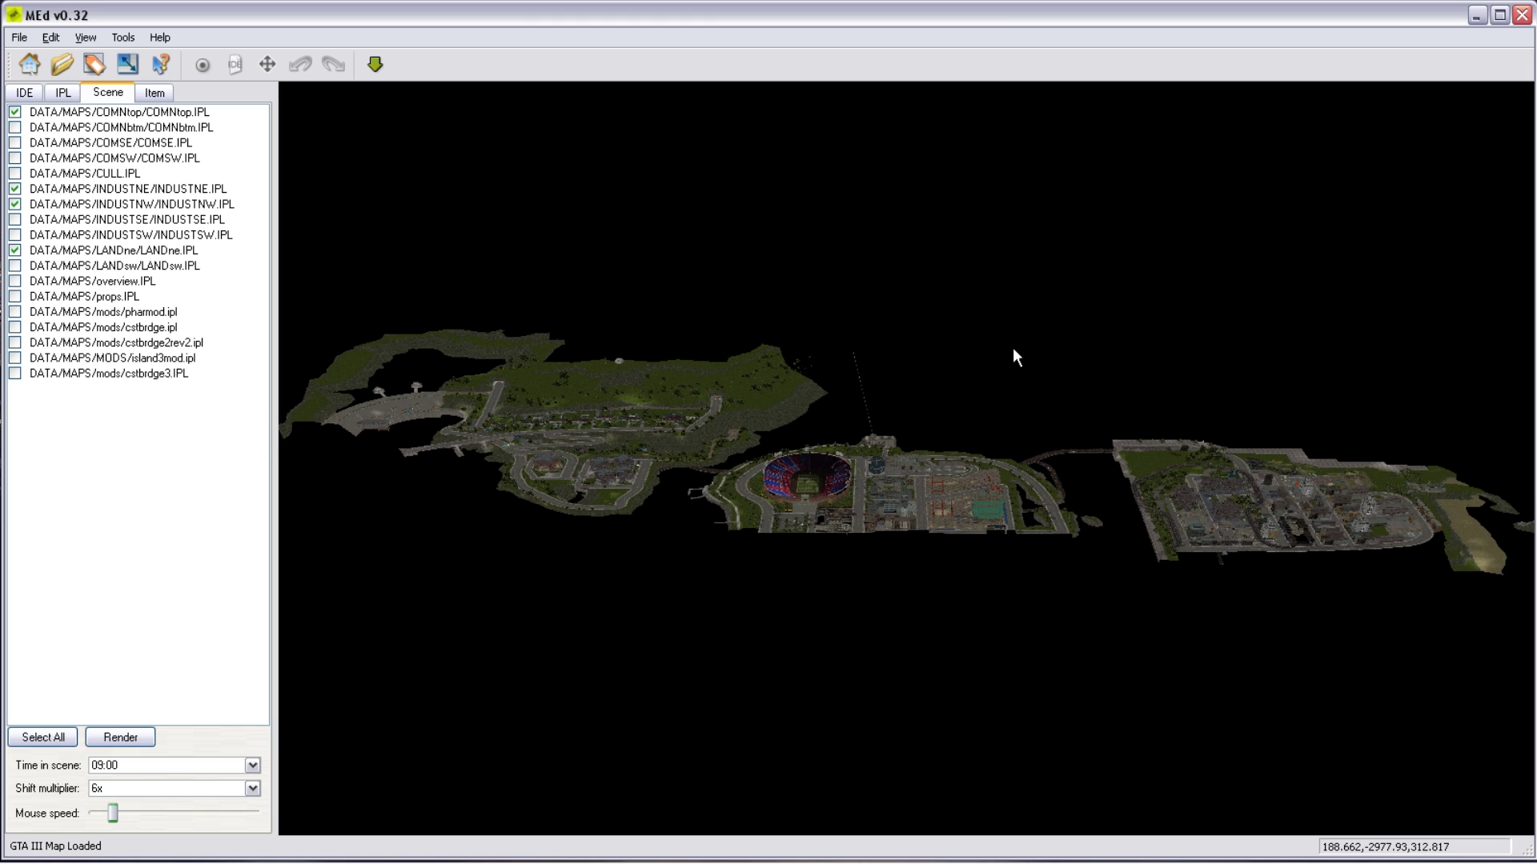
Examine the gap between the stadium island and the neighbouring industrial island up close.
{"action": "key", "text": "d"}
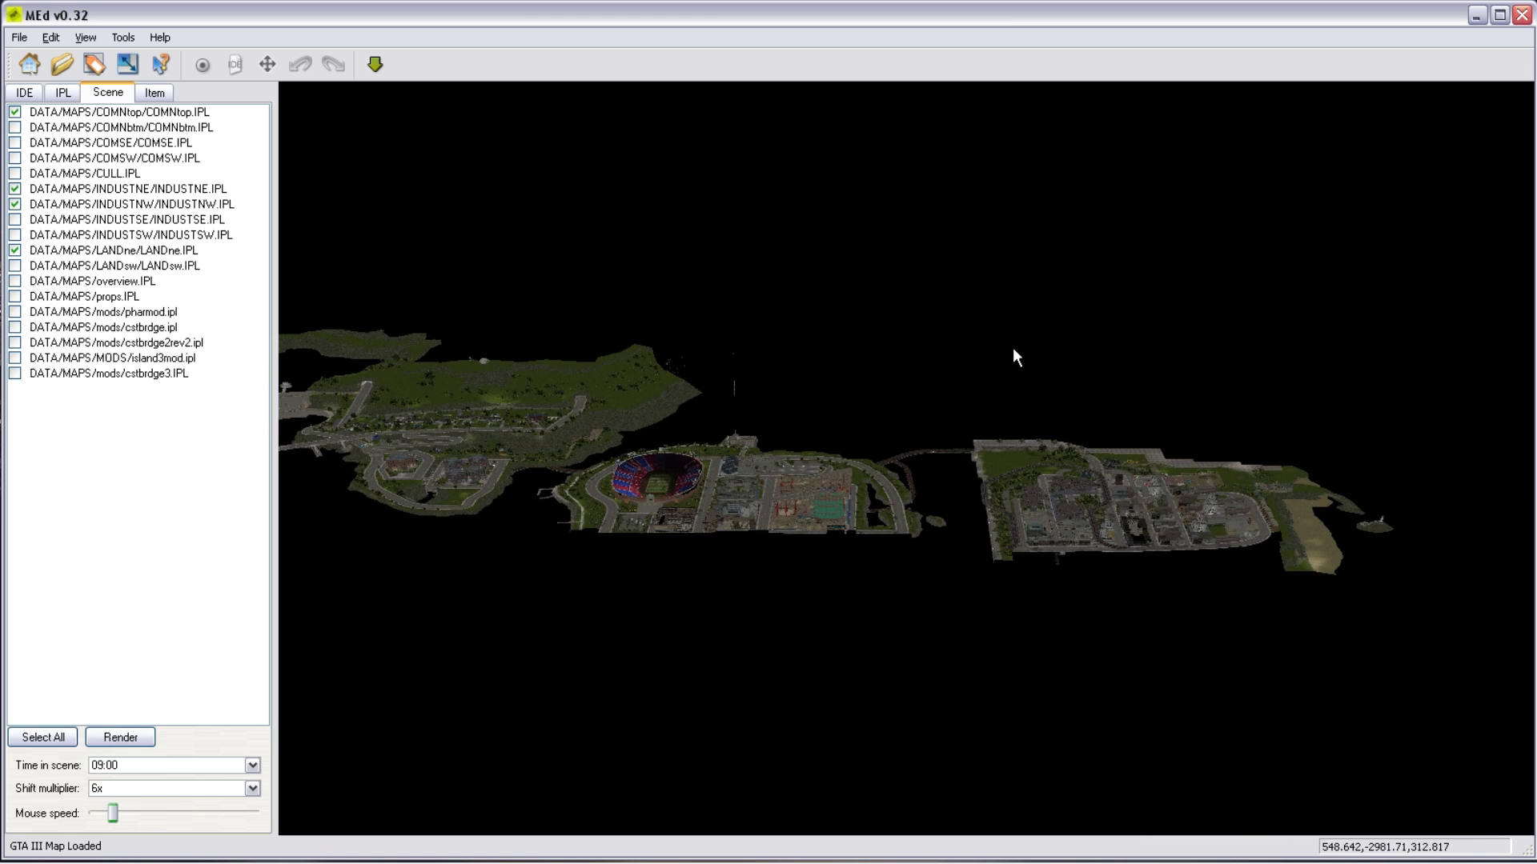
{"action": "key", "text": "w"}
{"action": "key", "text": "Page_Up"}
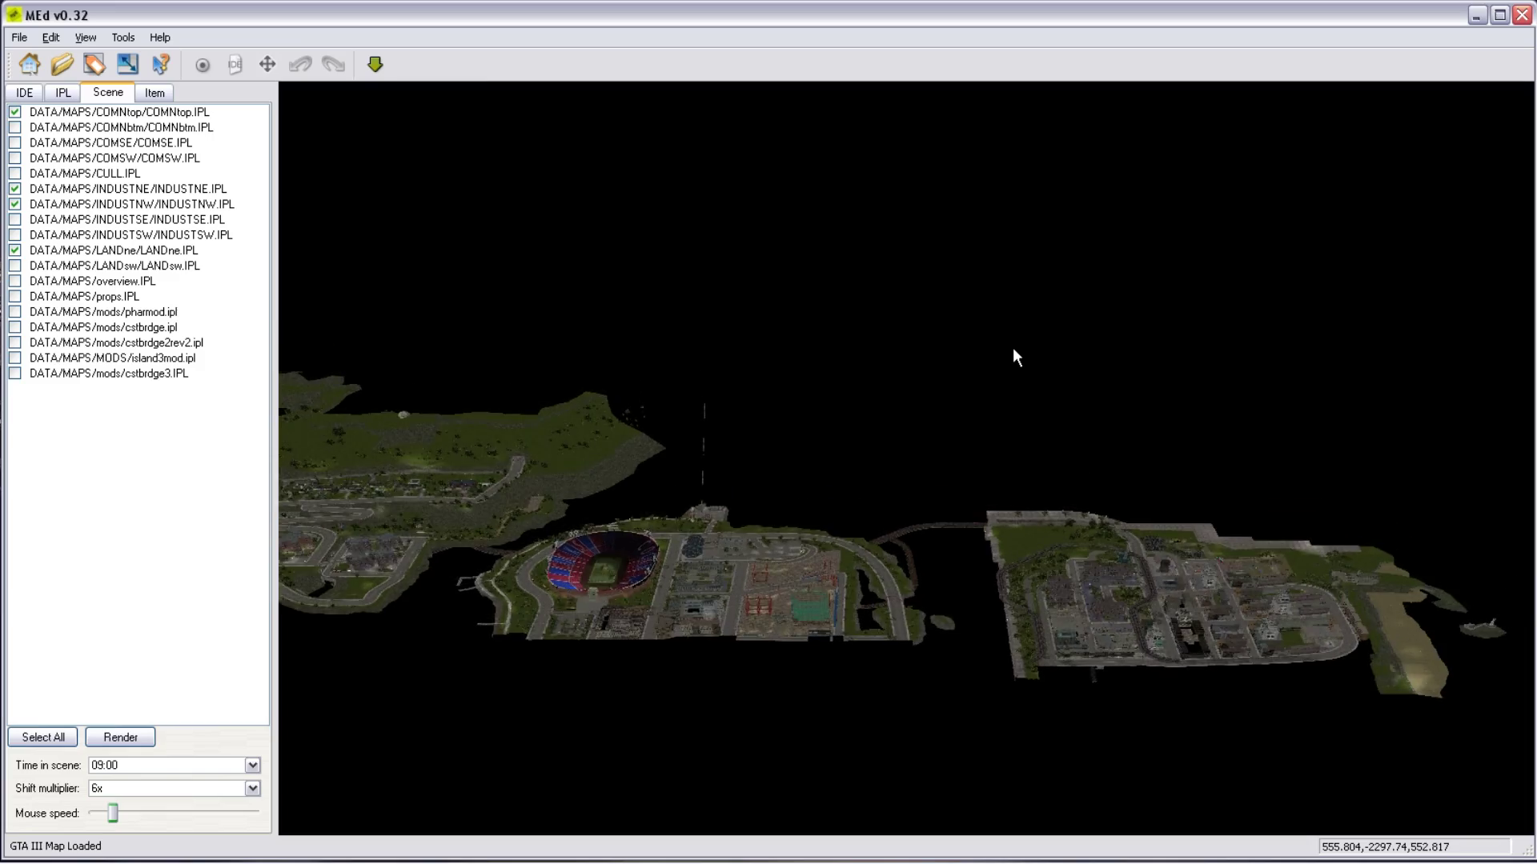
{"action": "key", "text": "Page_Down"}
{"action": "key", "text": "w"}
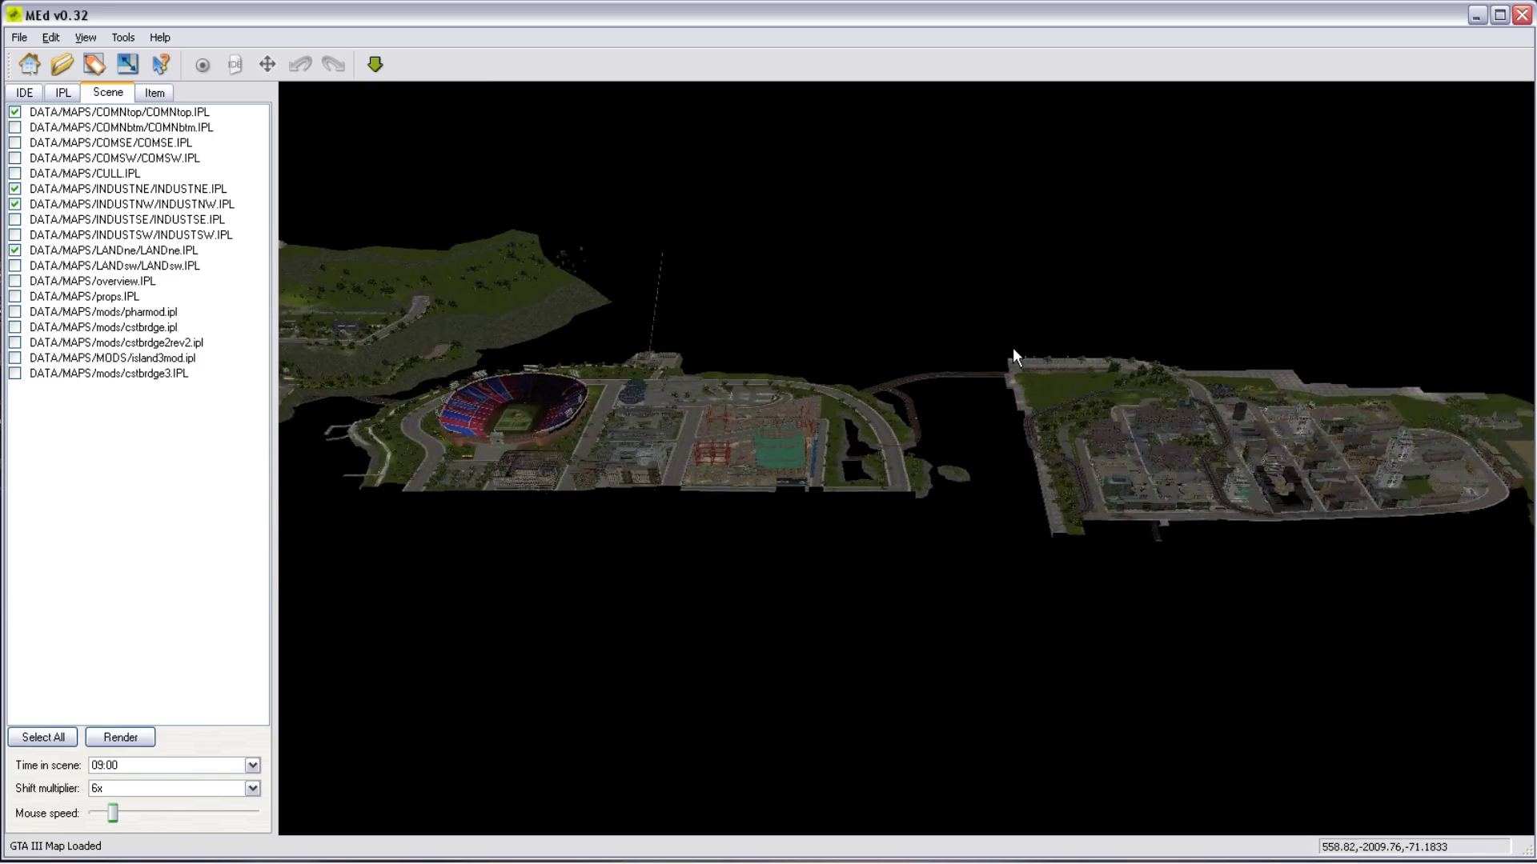
{"action": "key", "text": "w"}
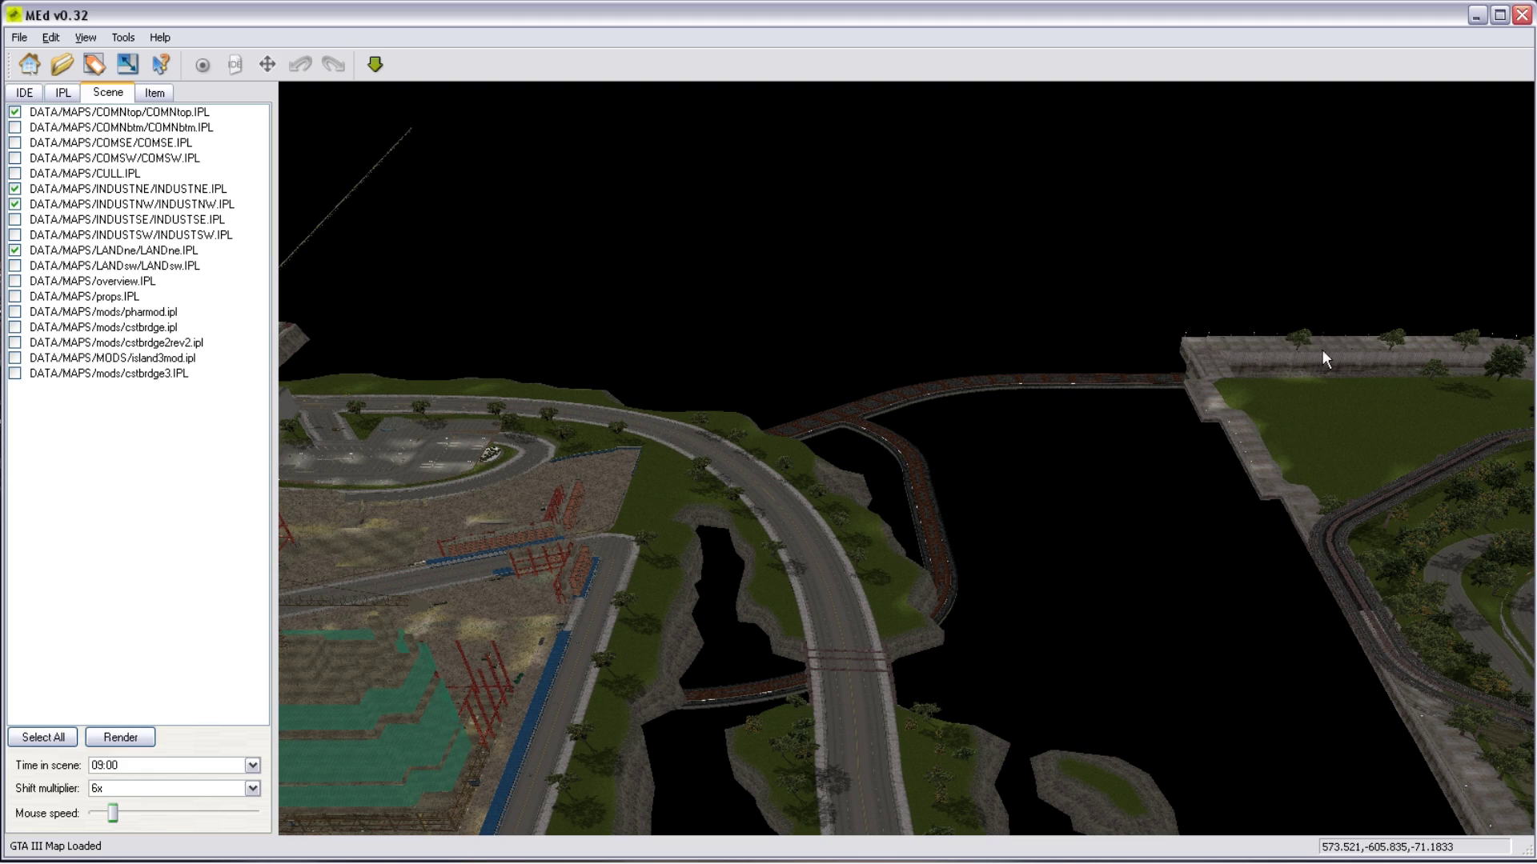
{"action": "left_click_drag", "start_coordinate": [965, 389], "coordinate": [976, 387]}
{"action": "right_click_drag", "start_coordinate": [976, 386], "coordinate": [886, 378]}
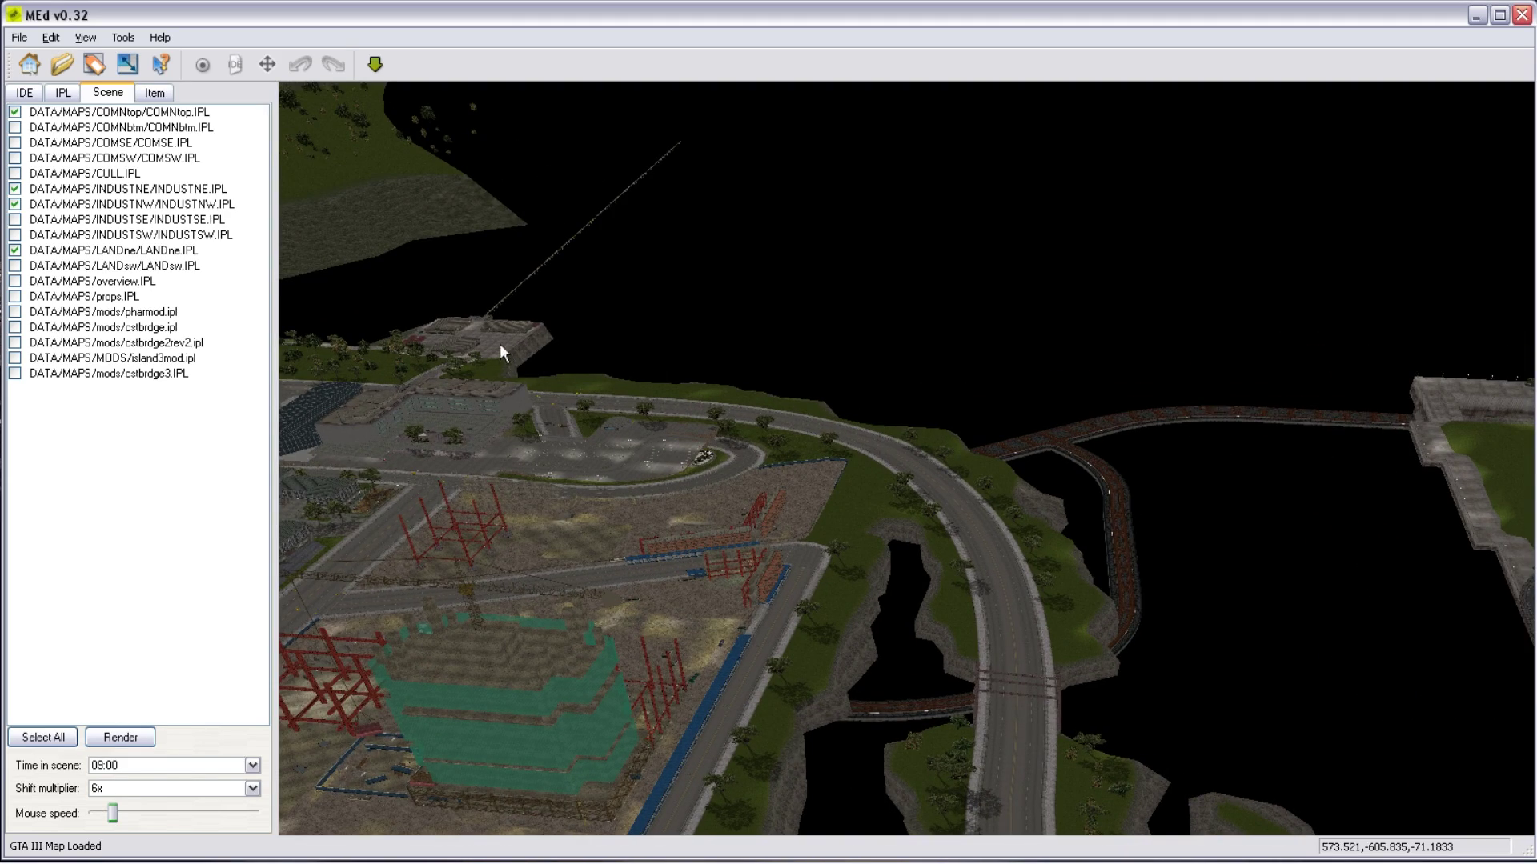
{"action": "left_click_drag", "start_coordinate": [1049, 421], "coordinate": [1104, 417]}
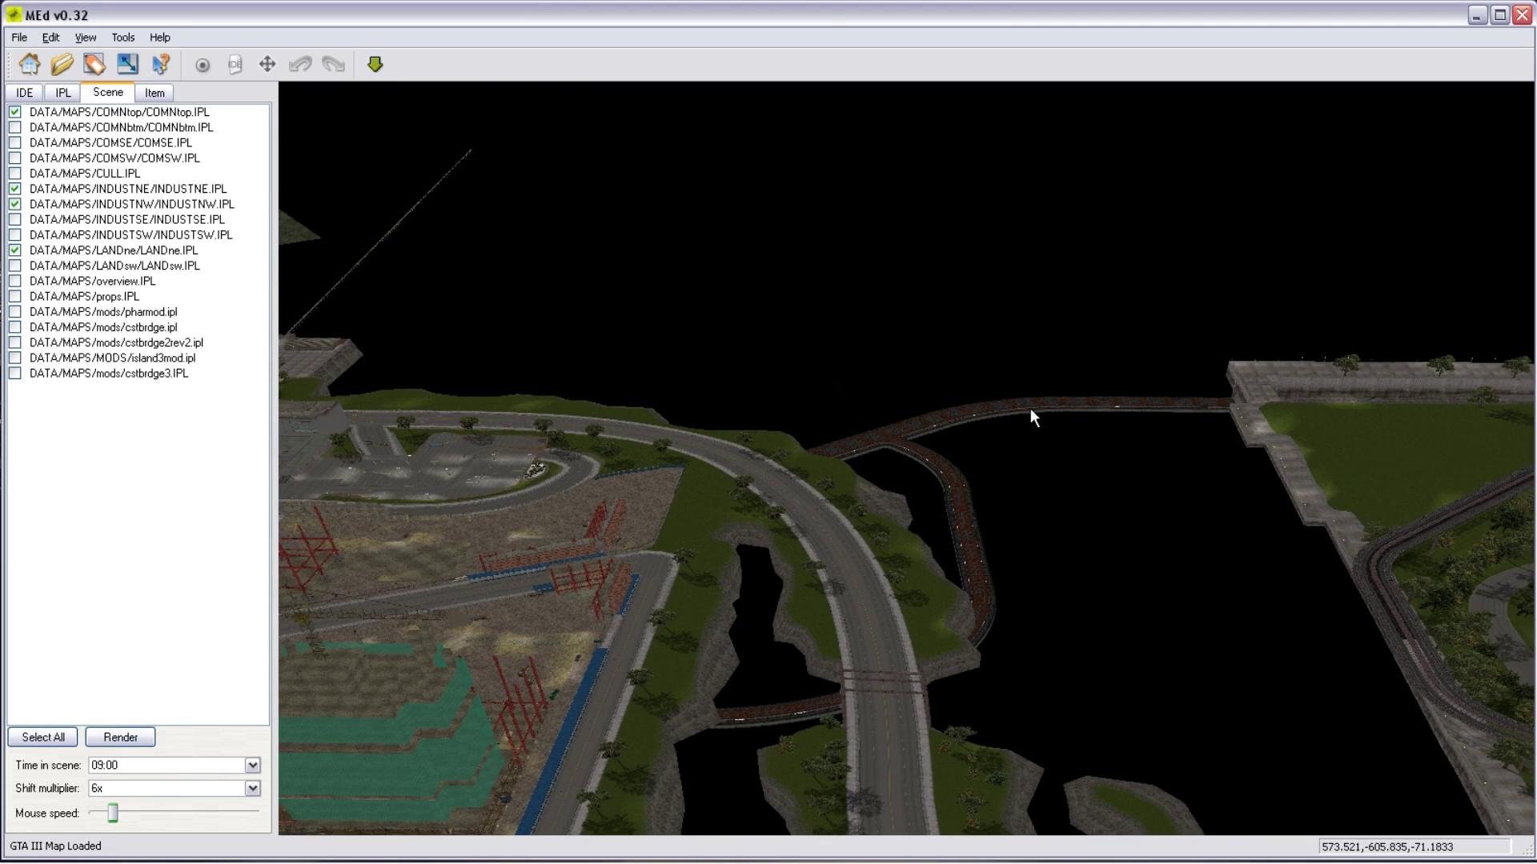
Render DATA/MAPS/mods/cstbrdge.ipl with the other sections and inspect the custom bridge between the two islands.
{"action": "left_click", "coordinate": [15, 327]}
{"action": "left_click", "coordinate": [120, 737]}
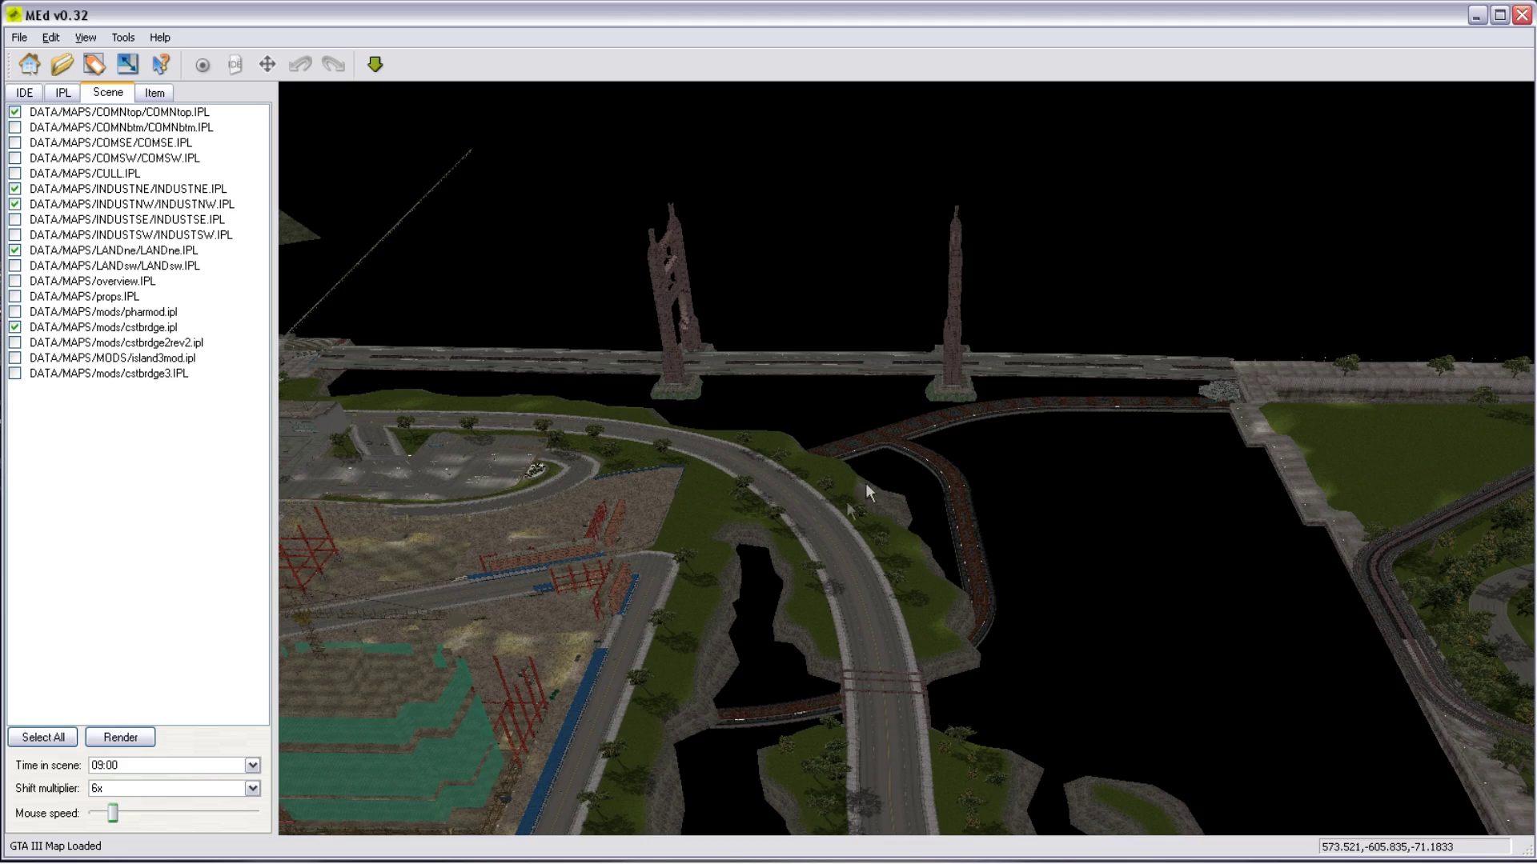
{"action": "left_click_drag", "start_coordinate": [866, 482], "coordinate": [690, 436]}
{"action": "right_click_drag", "start_coordinate": [692, 442], "coordinate": [862, 446]}
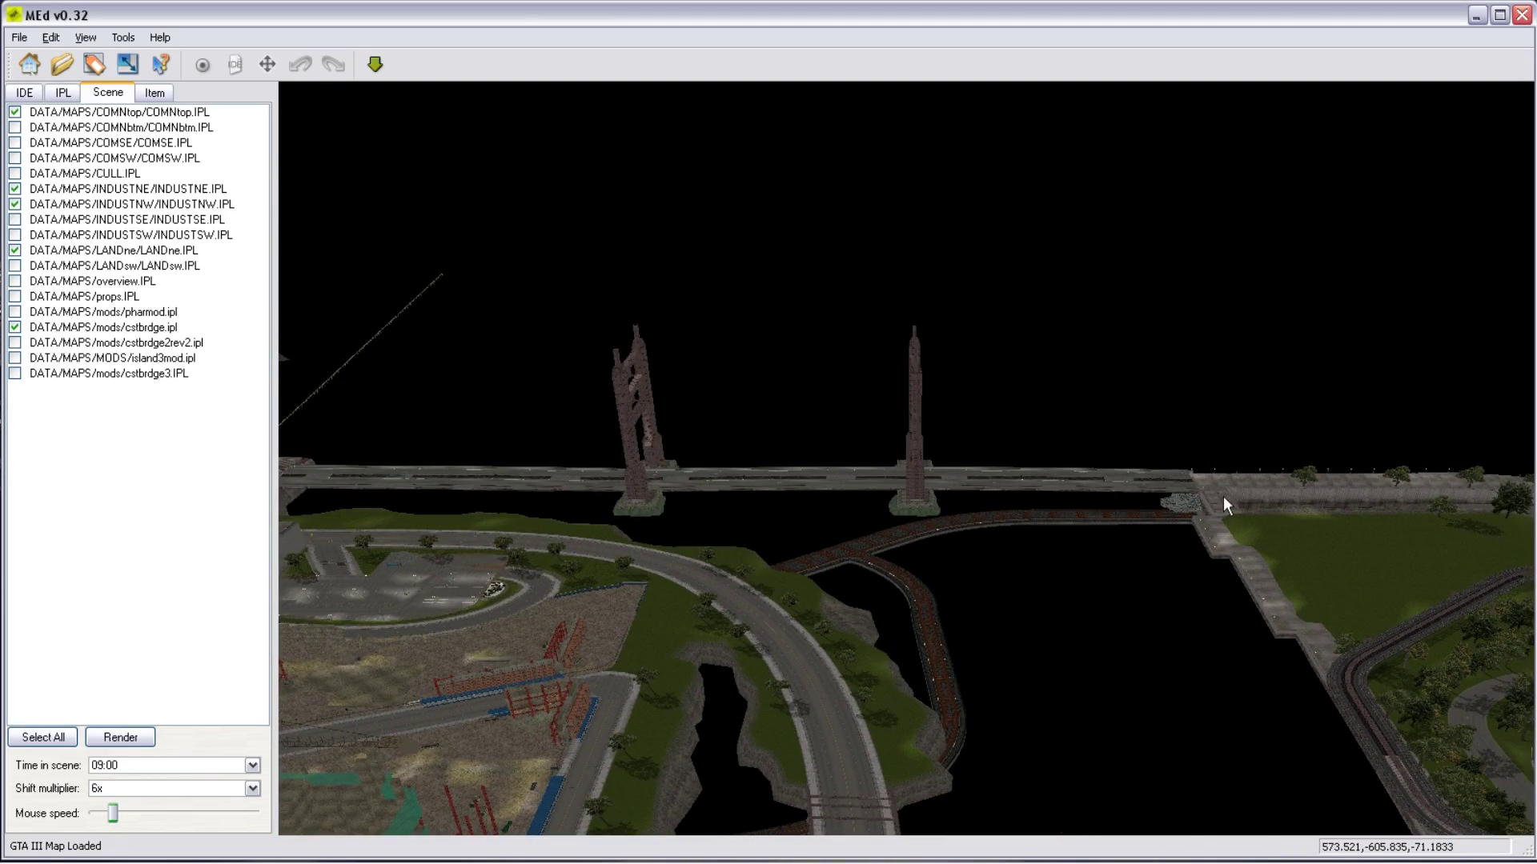
{"action": "key", "text": "d"}
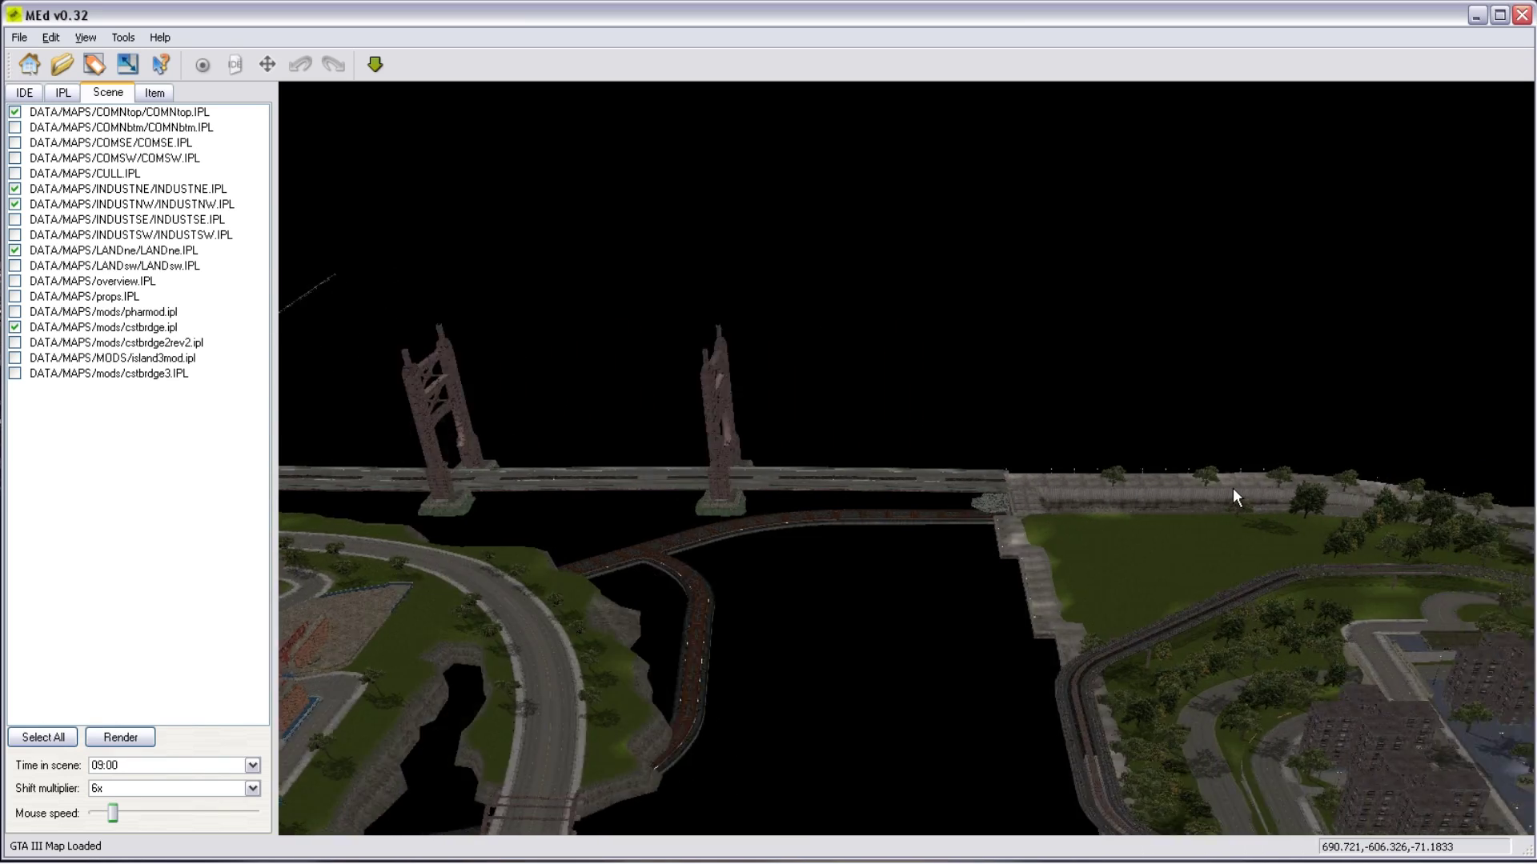
{"action": "key", "text": "w"}
{"action": "key", "text": "w"}
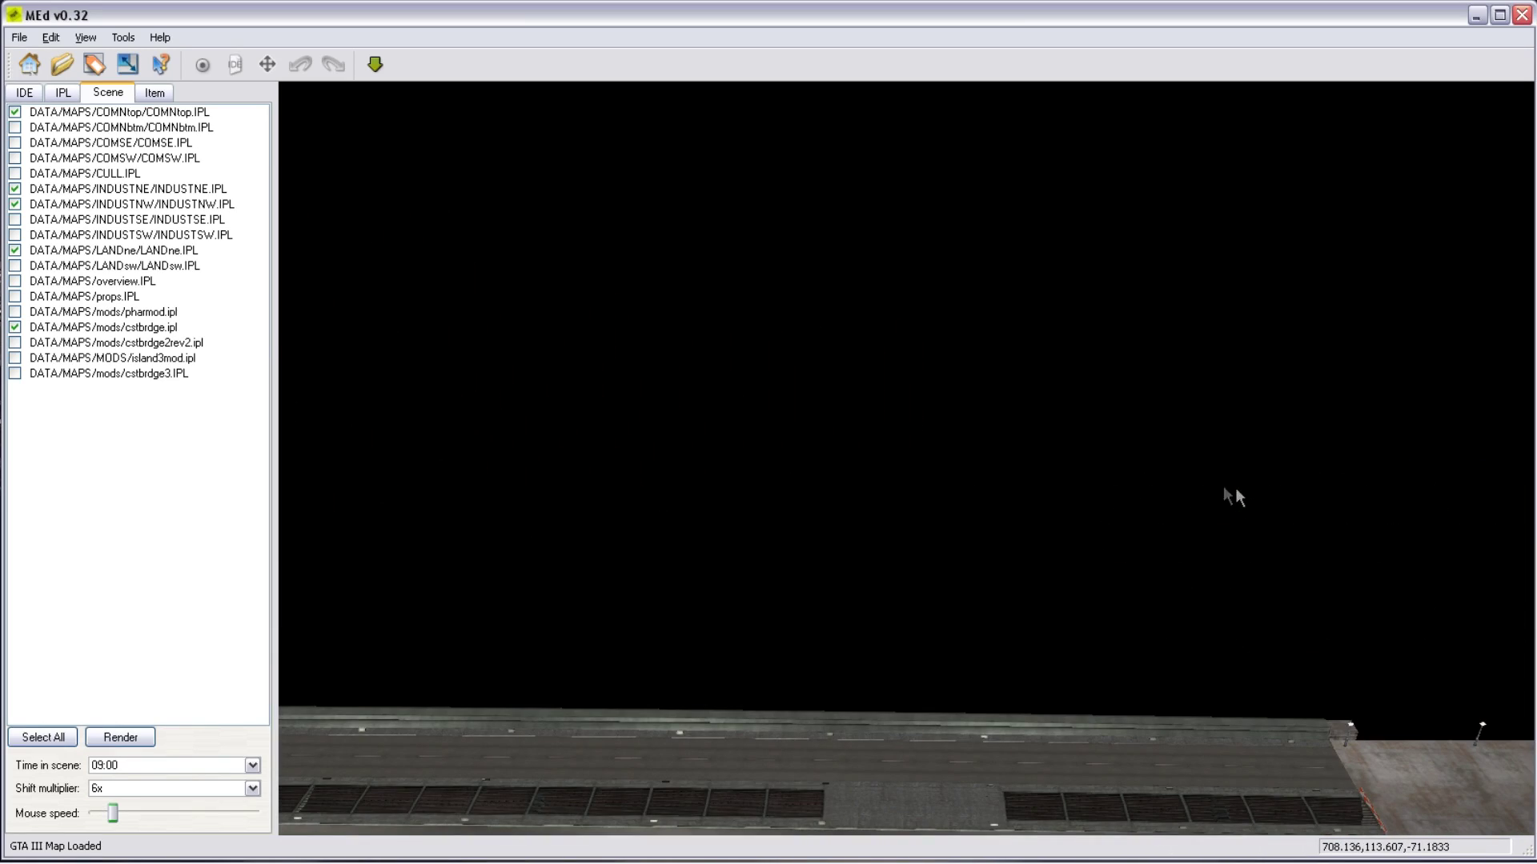
Set the shift multiplier to 10x and test the fast movement back and forth near the bridge.
{"action": "left_click", "coordinate": [120, 788]}
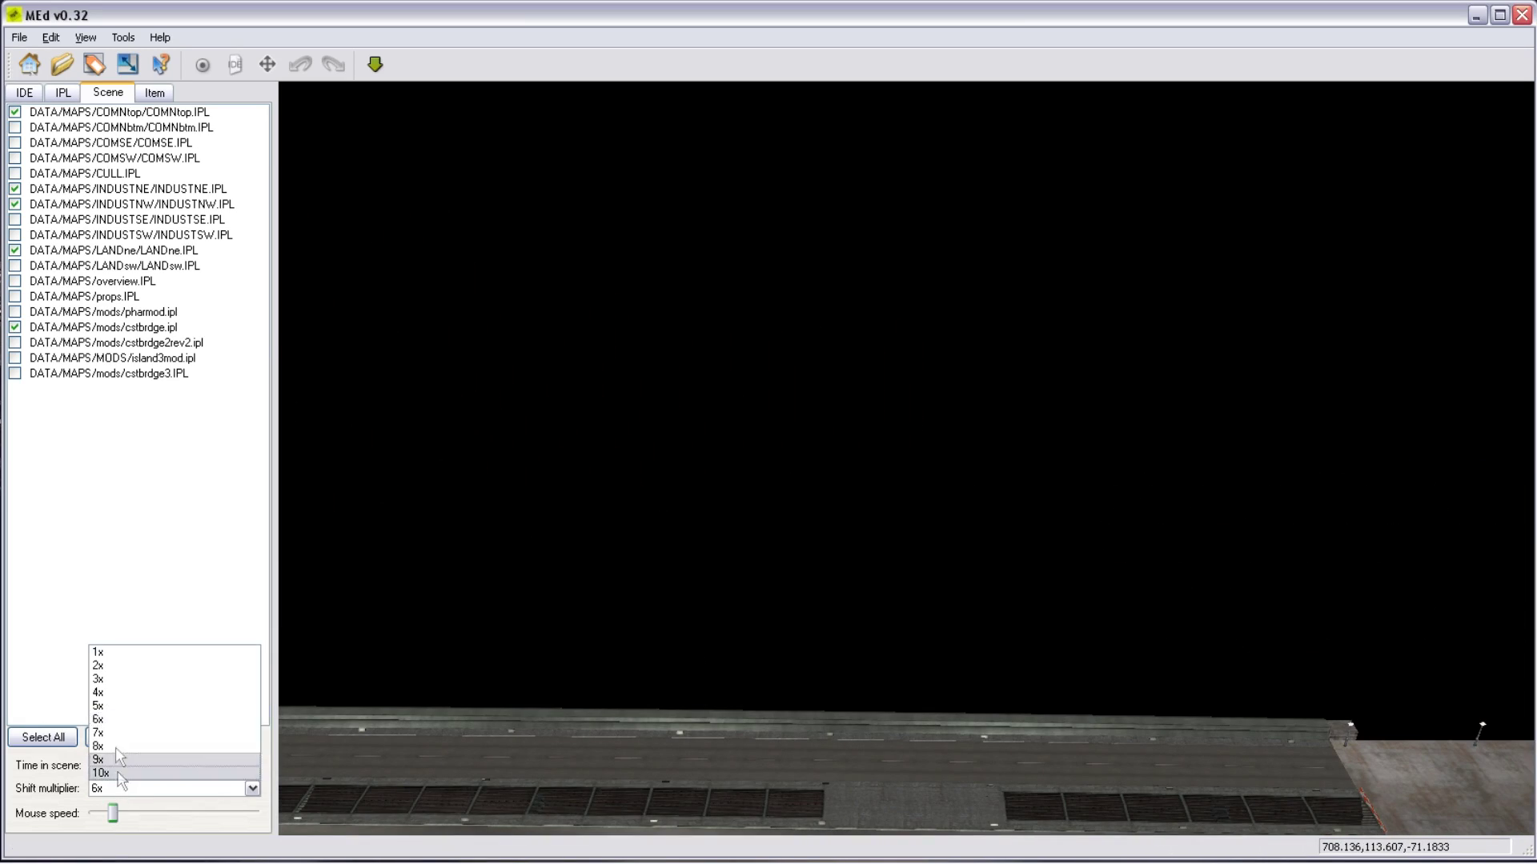
{"action": "left_click", "coordinate": [120, 653]}
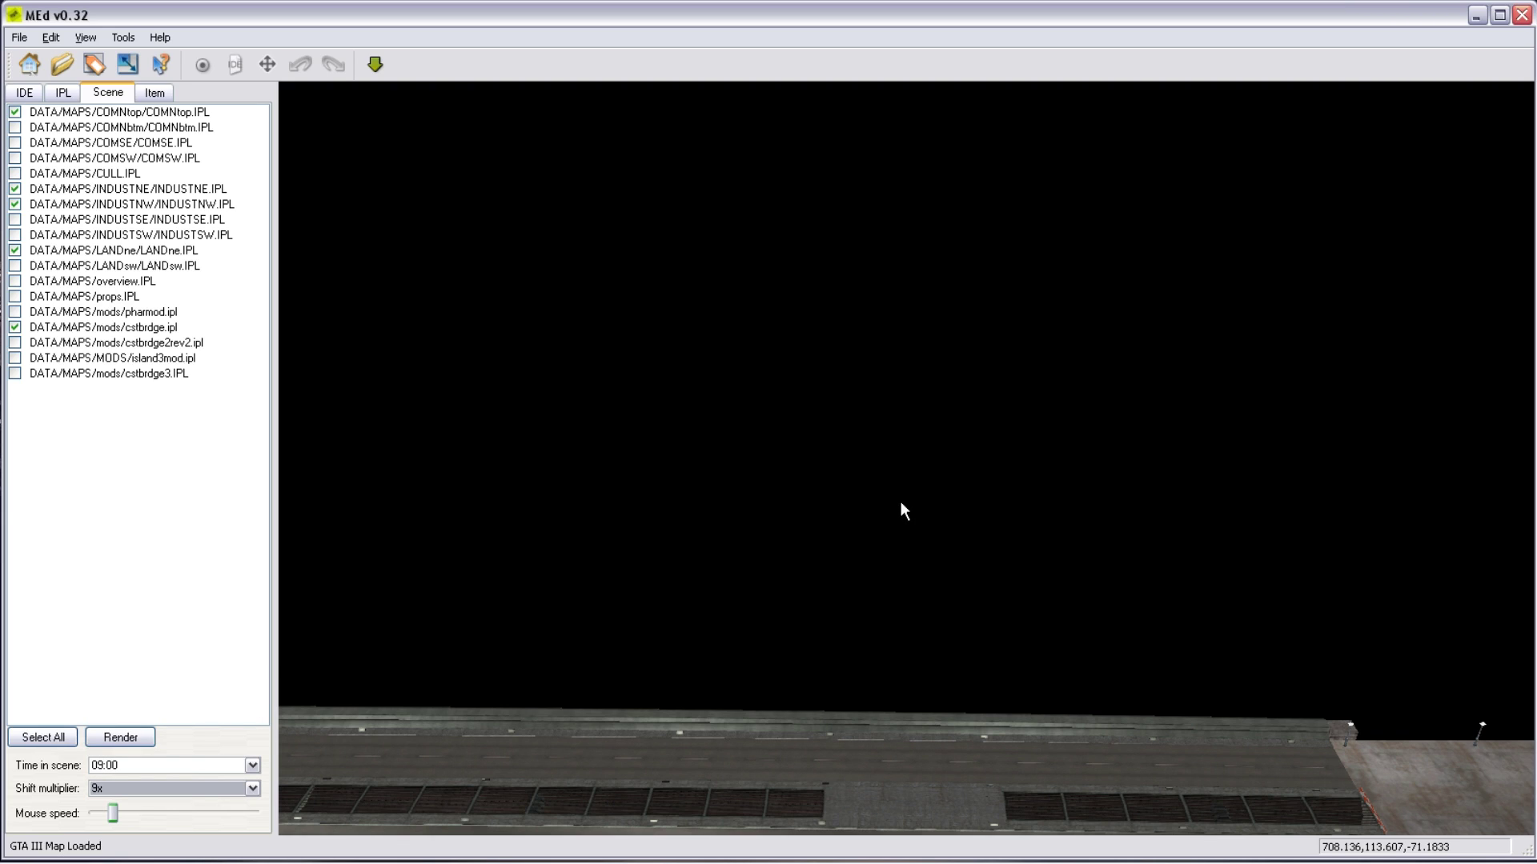
{"action": "key", "text": "Down"}
{"action": "left_click", "coordinate": [900, 501]}
{"action": "key", "text": "shift+Down"}
{"action": "key", "text": "shift+Up"}
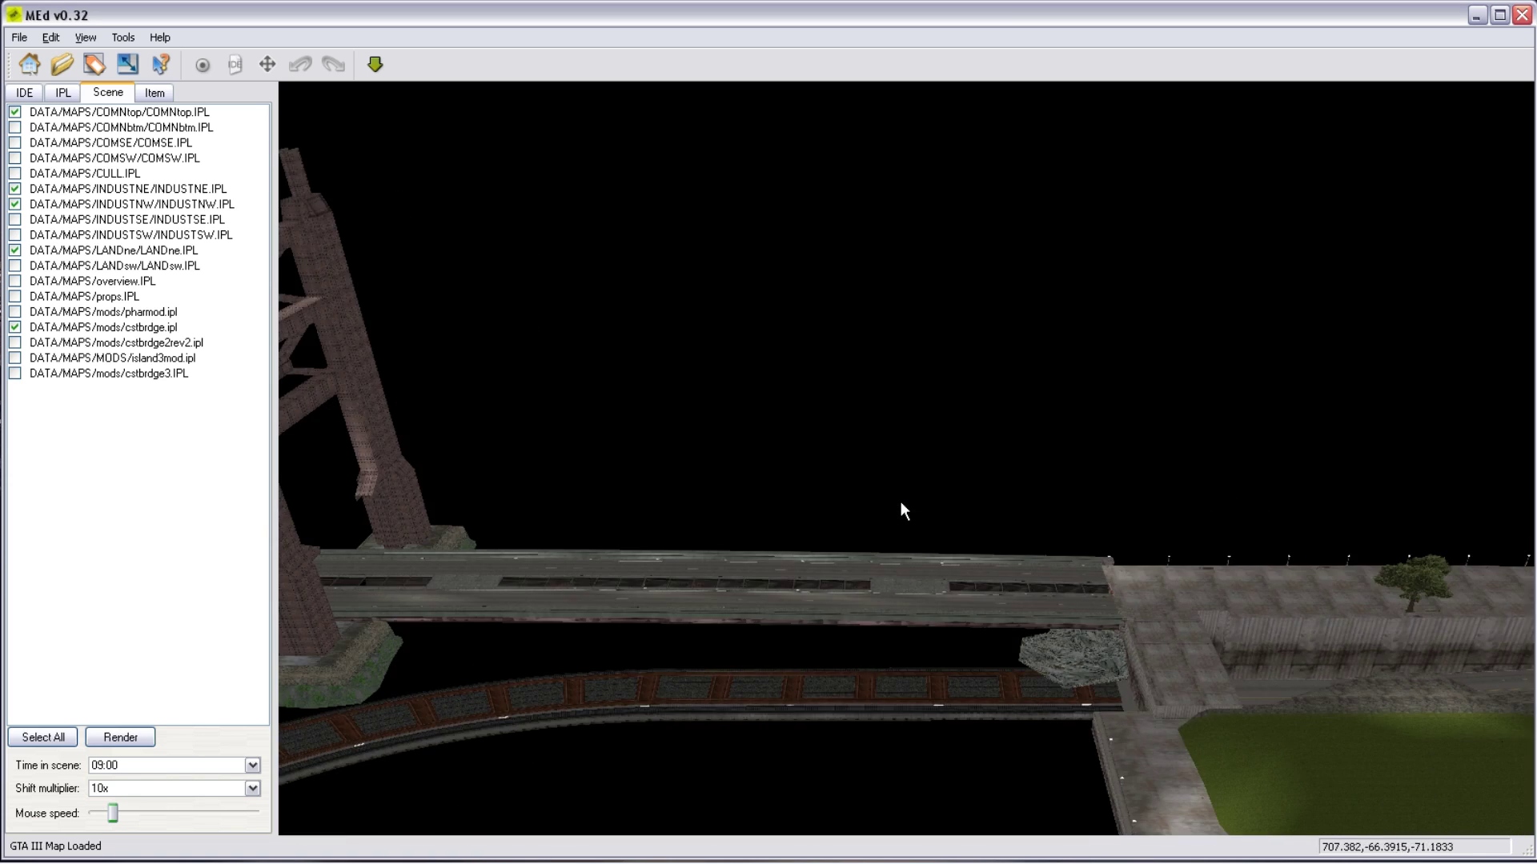
{"action": "key", "text": "shift+Up"}
{"action": "key", "text": "shift+Down"}
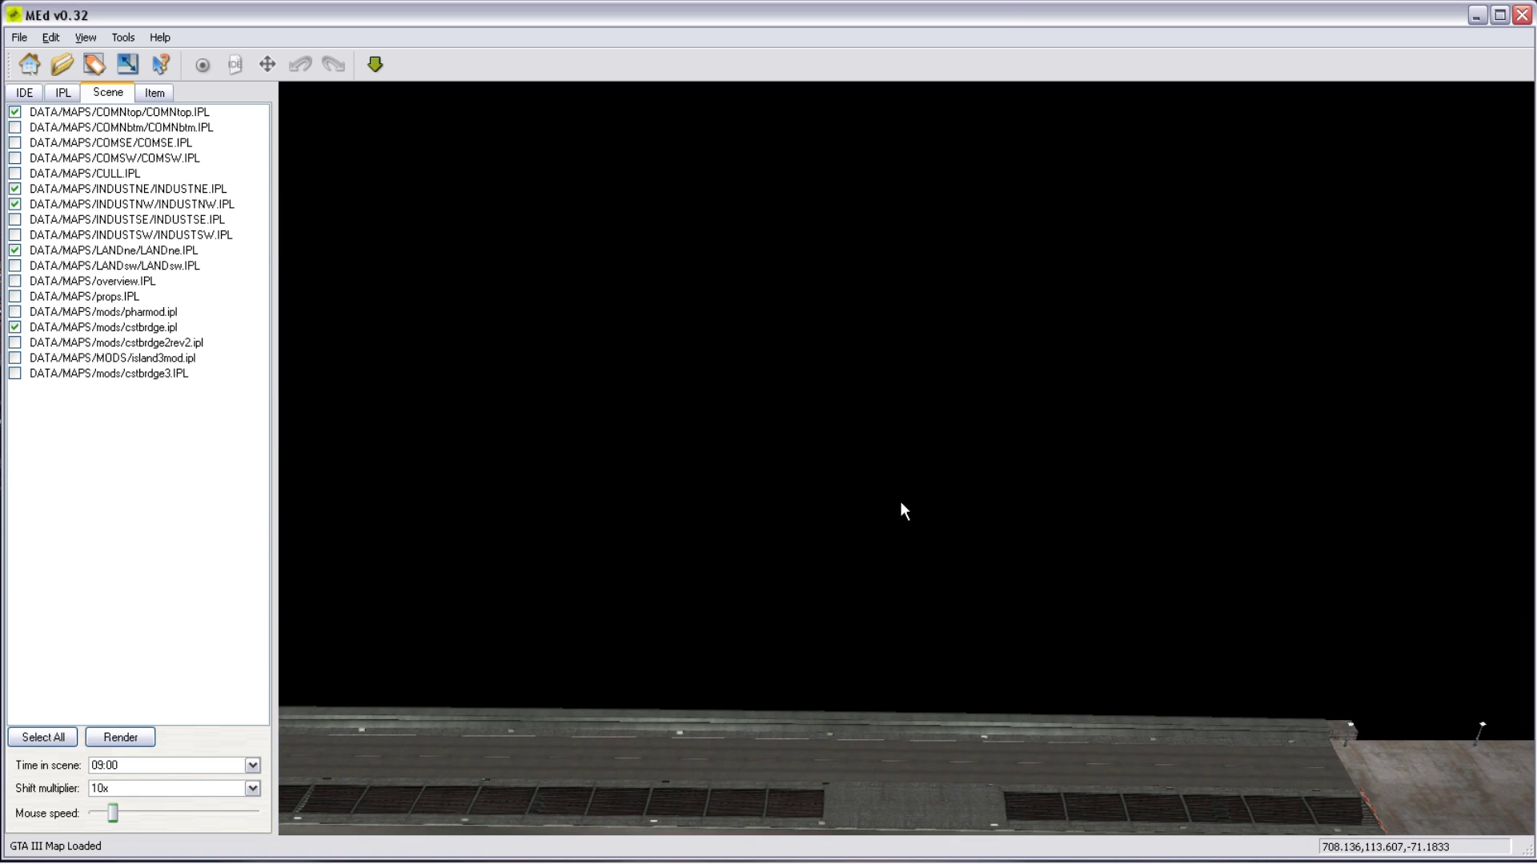
Set the shift multiplier to 3x and test the movement speed back and forth near the bridge.
{"action": "left_click", "coordinate": [171, 789]}
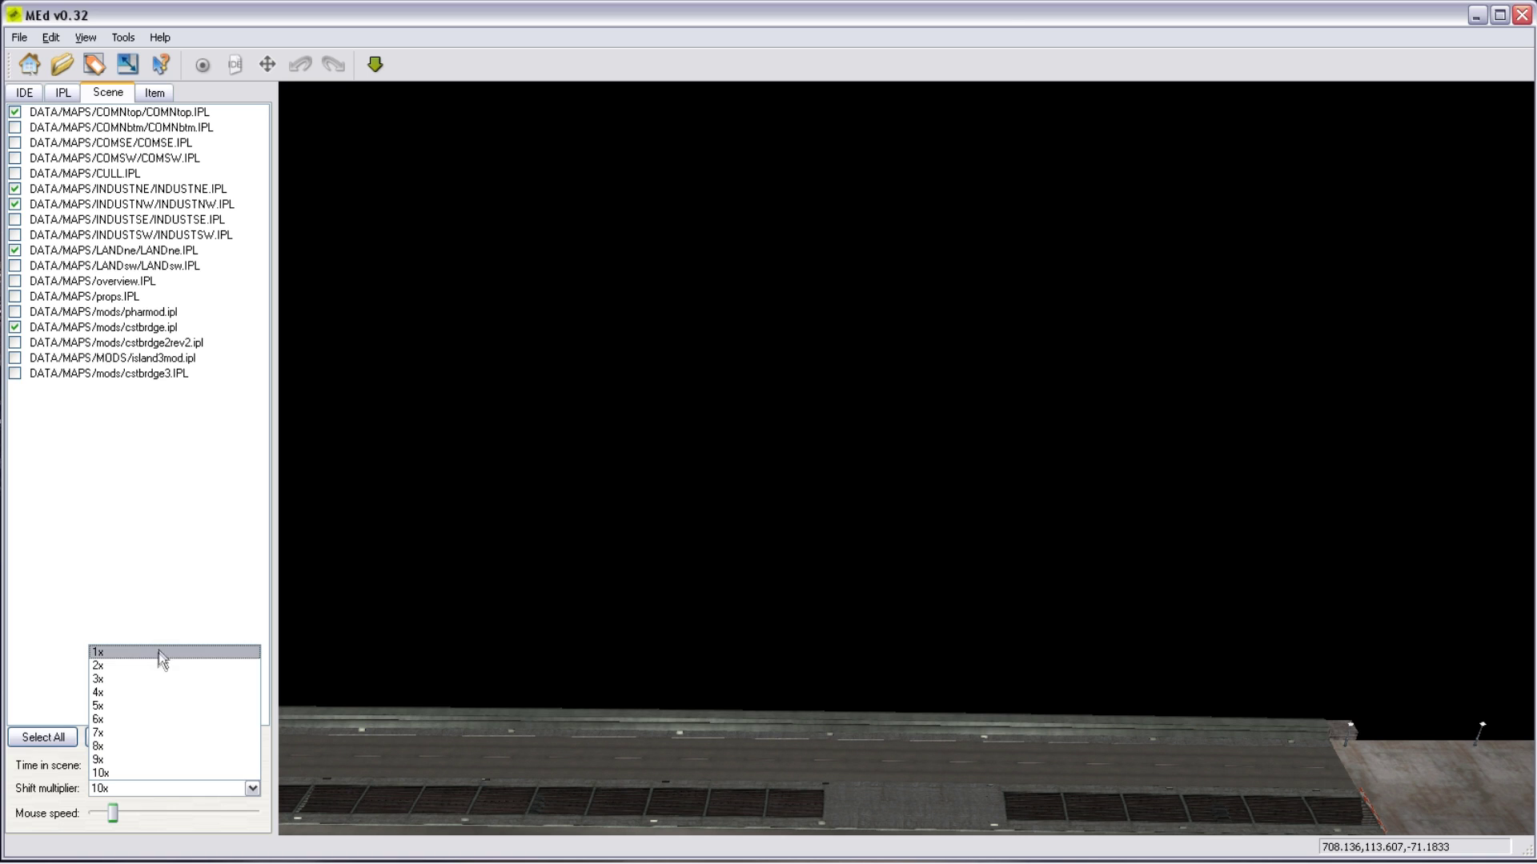
{"action": "left_click", "coordinate": [165, 679]}
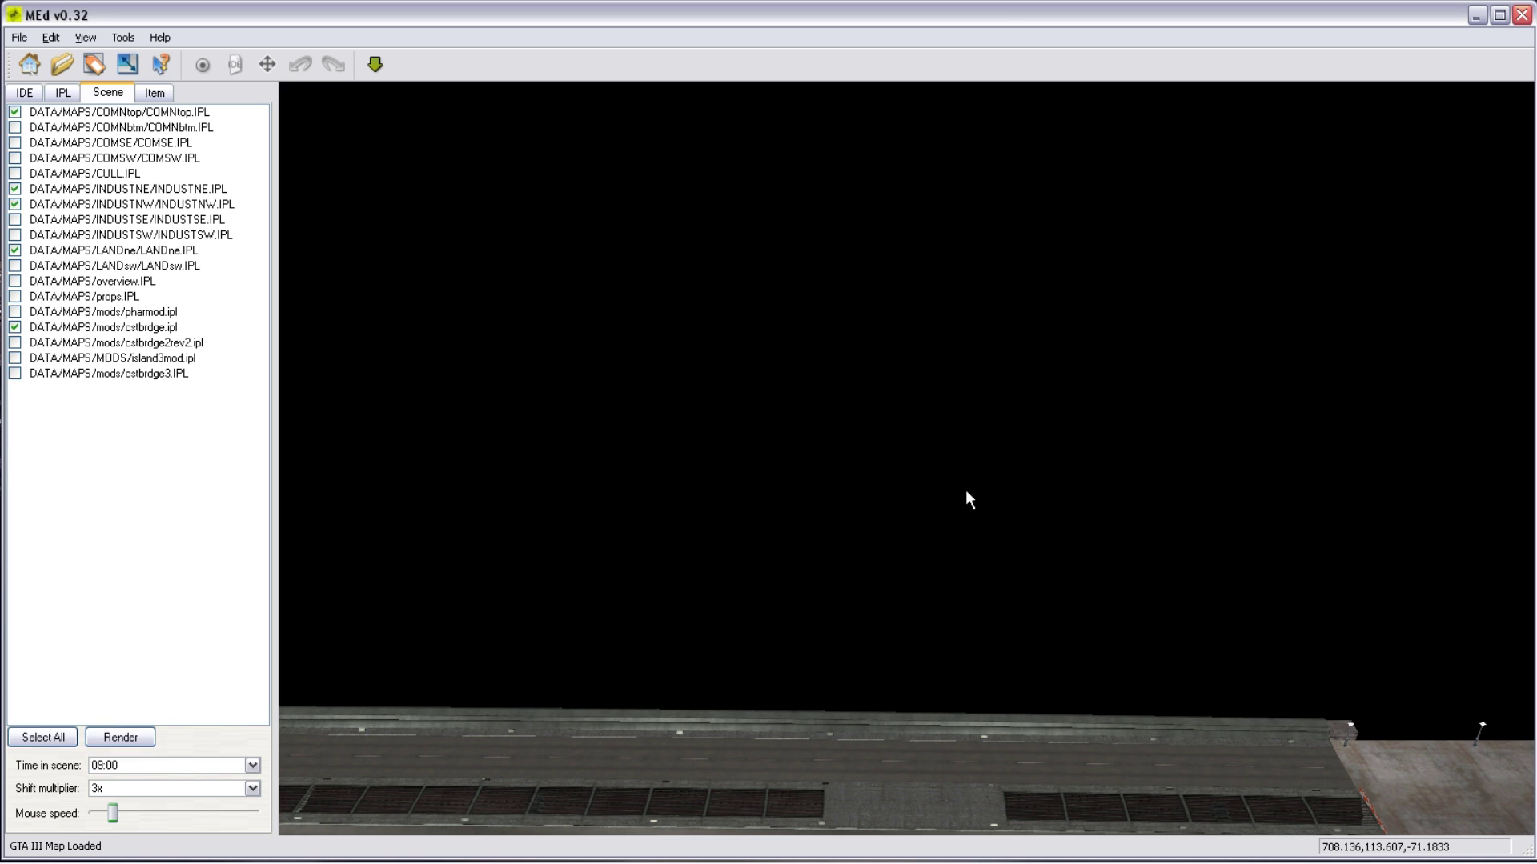
{"action": "key", "text": "shift+Down"}
{"action": "key", "text": "shift+Up"}
{"action": "key", "text": "Down"}
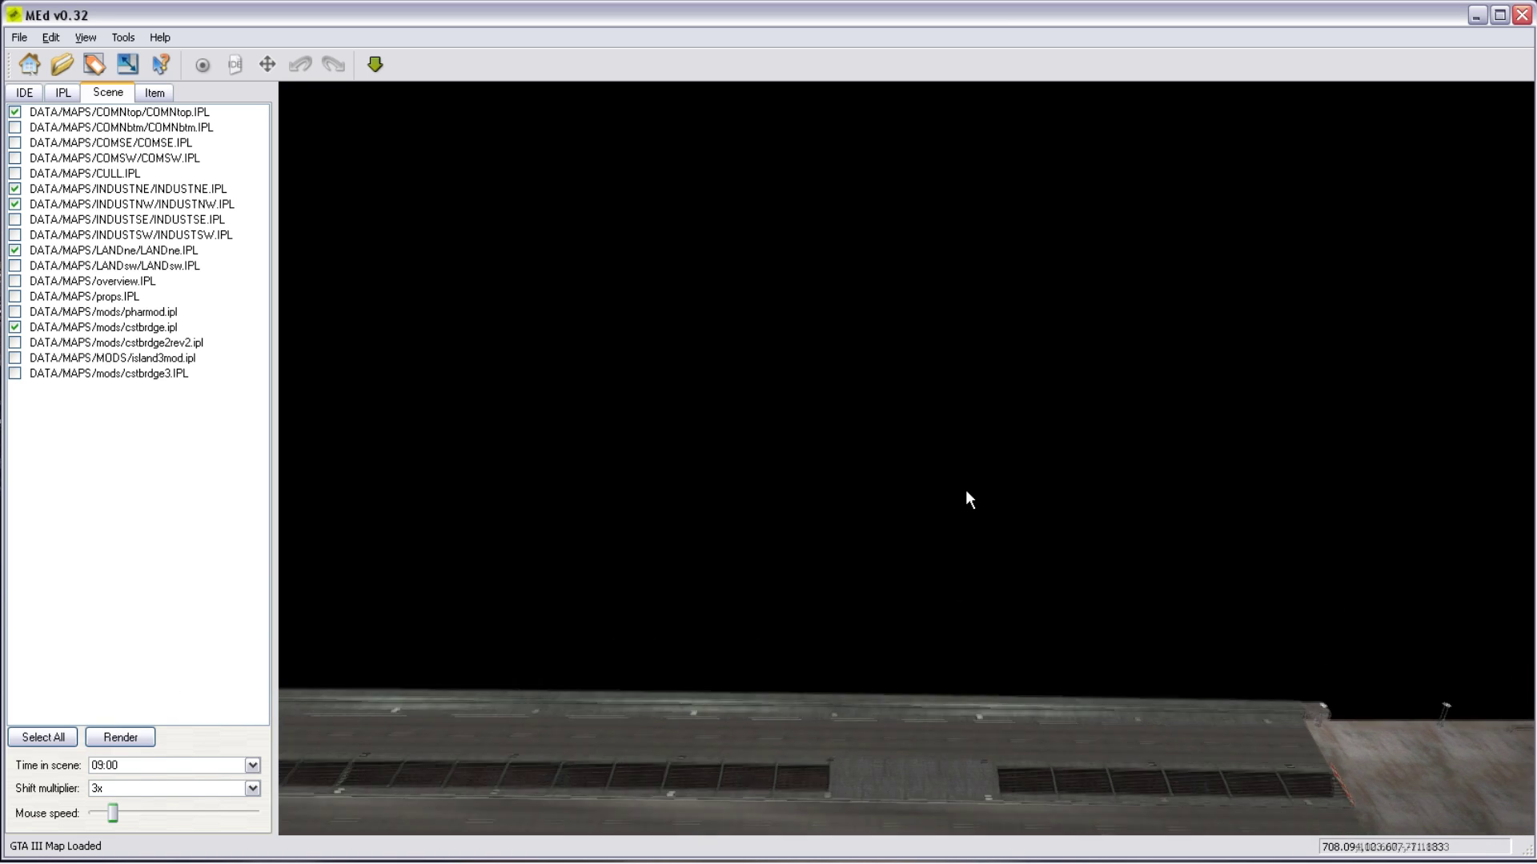
Inspect the custom bridge from the side and approach the concrete embankment at its industrial island end.
{"action": "scroll", "coordinate": [965, 490], "scroll_direction": "down", "scroll_amount": 5}
{"action": "scroll", "coordinate": [965, 490], "scroll_direction": "up", "scroll_amount": 1}
{"action": "key", "text": "Right"}
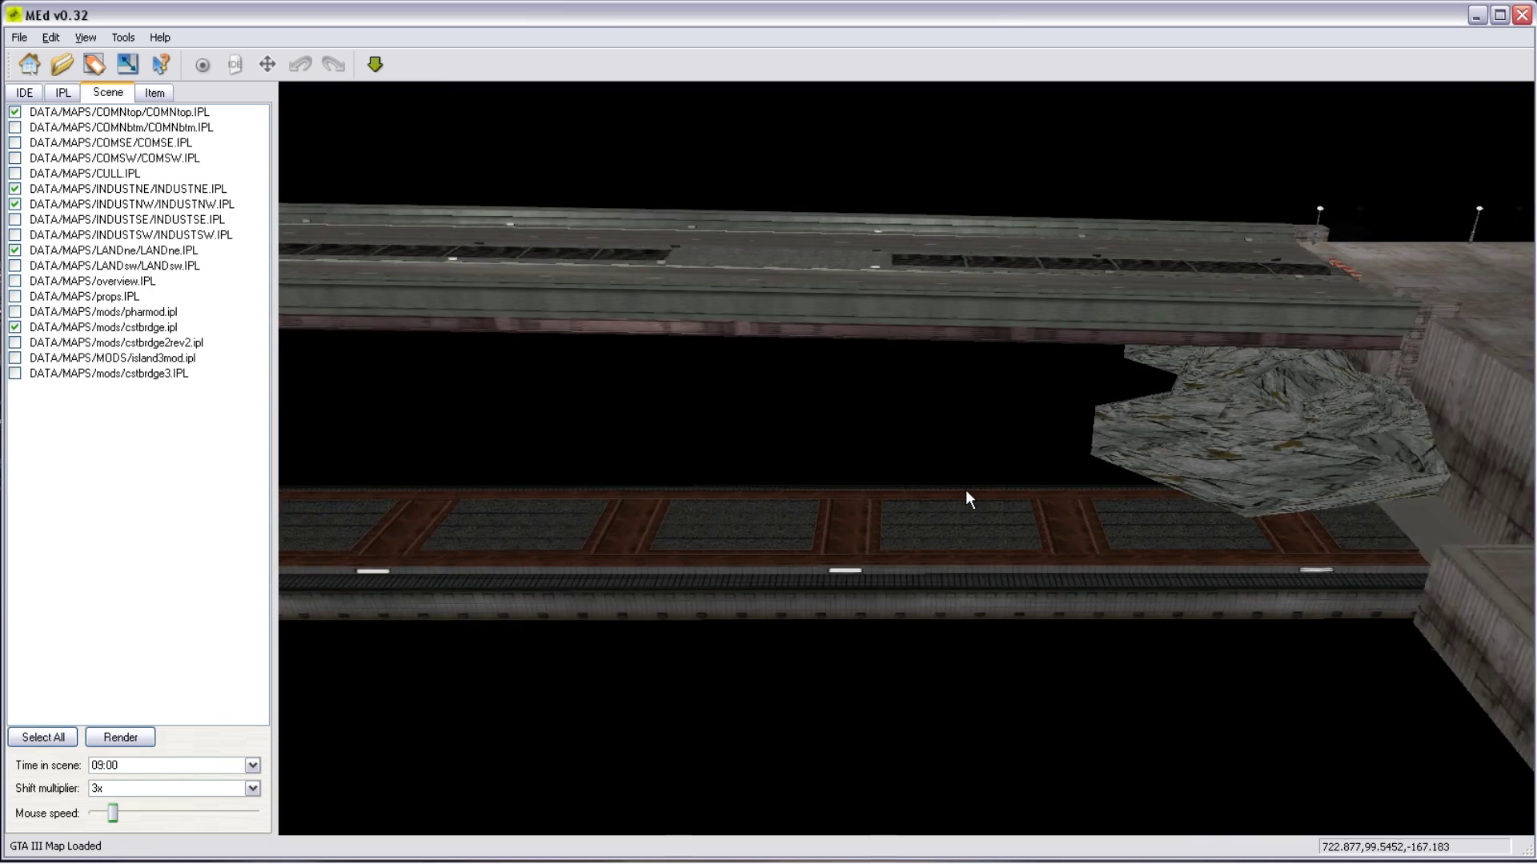
{"action": "key", "text": "Right"}
{"action": "key", "text": "Up"}
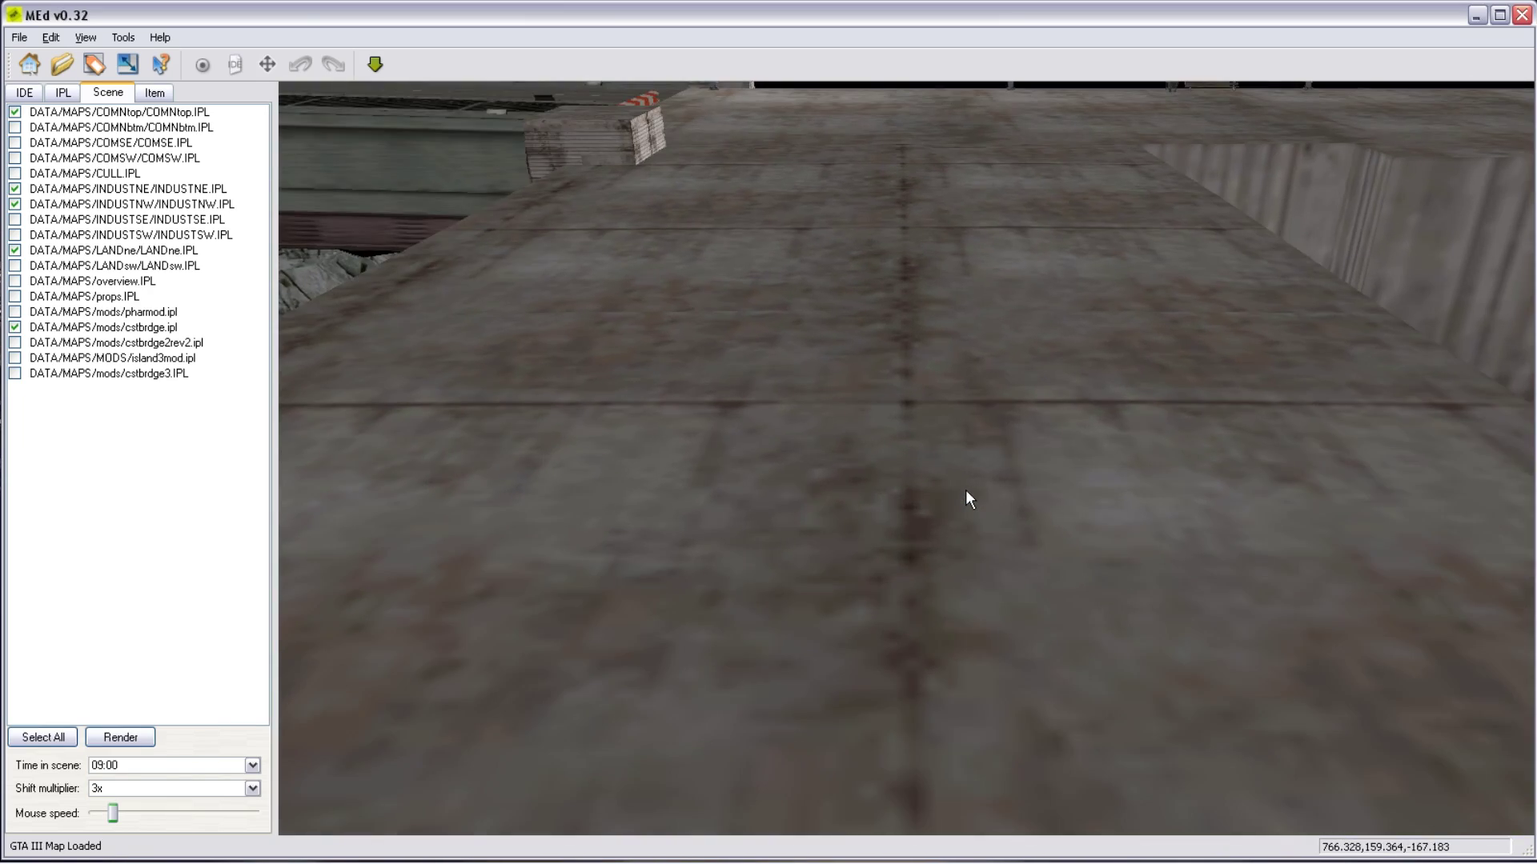
{"action": "scroll", "coordinate": [965, 489], "scroll_direction": "up", "scroll_amount": 4}
{"action": "key", "text": "Up"}
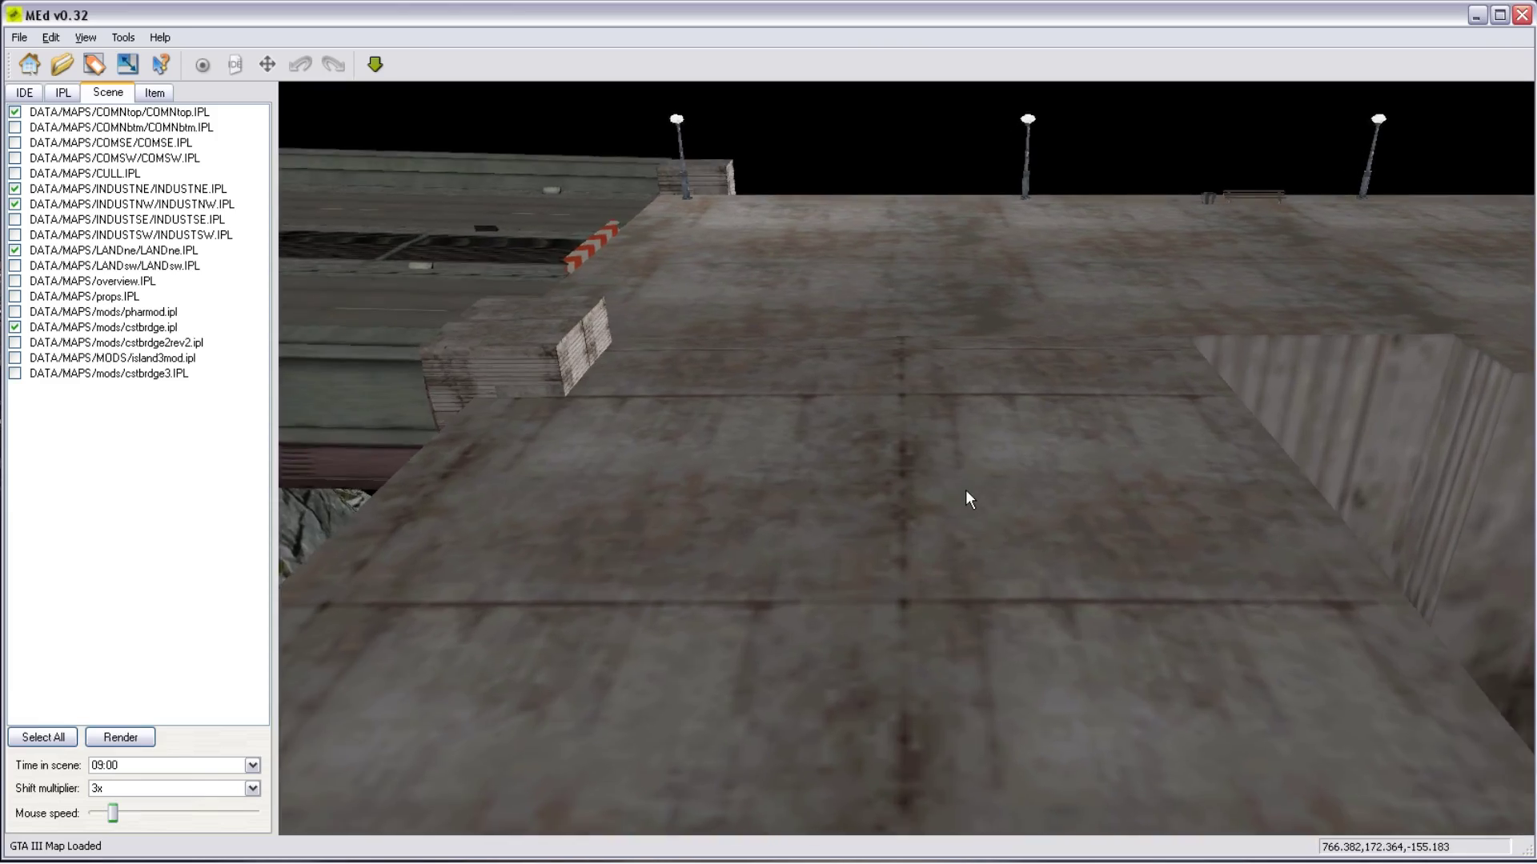
Examine the side wall and road deck where the custom bridge meets the concrete embankment.
{"action": "key", "text": "shift+w"}
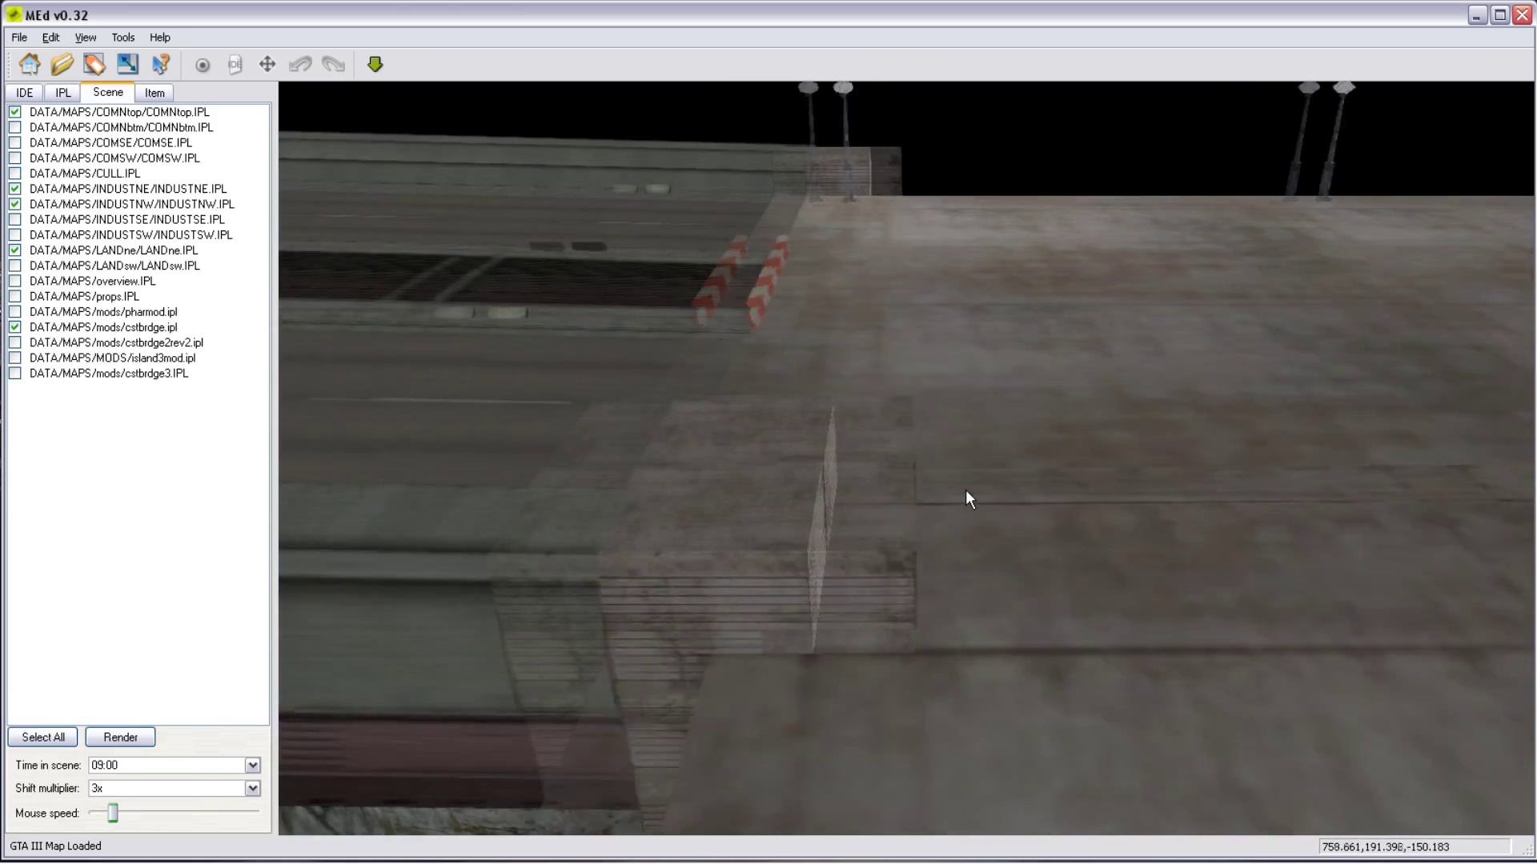
{"action": "key", "text": "Up"}
{"action": "key", "text": "Left"}
{"action": "key", "text": "Page_Down"}
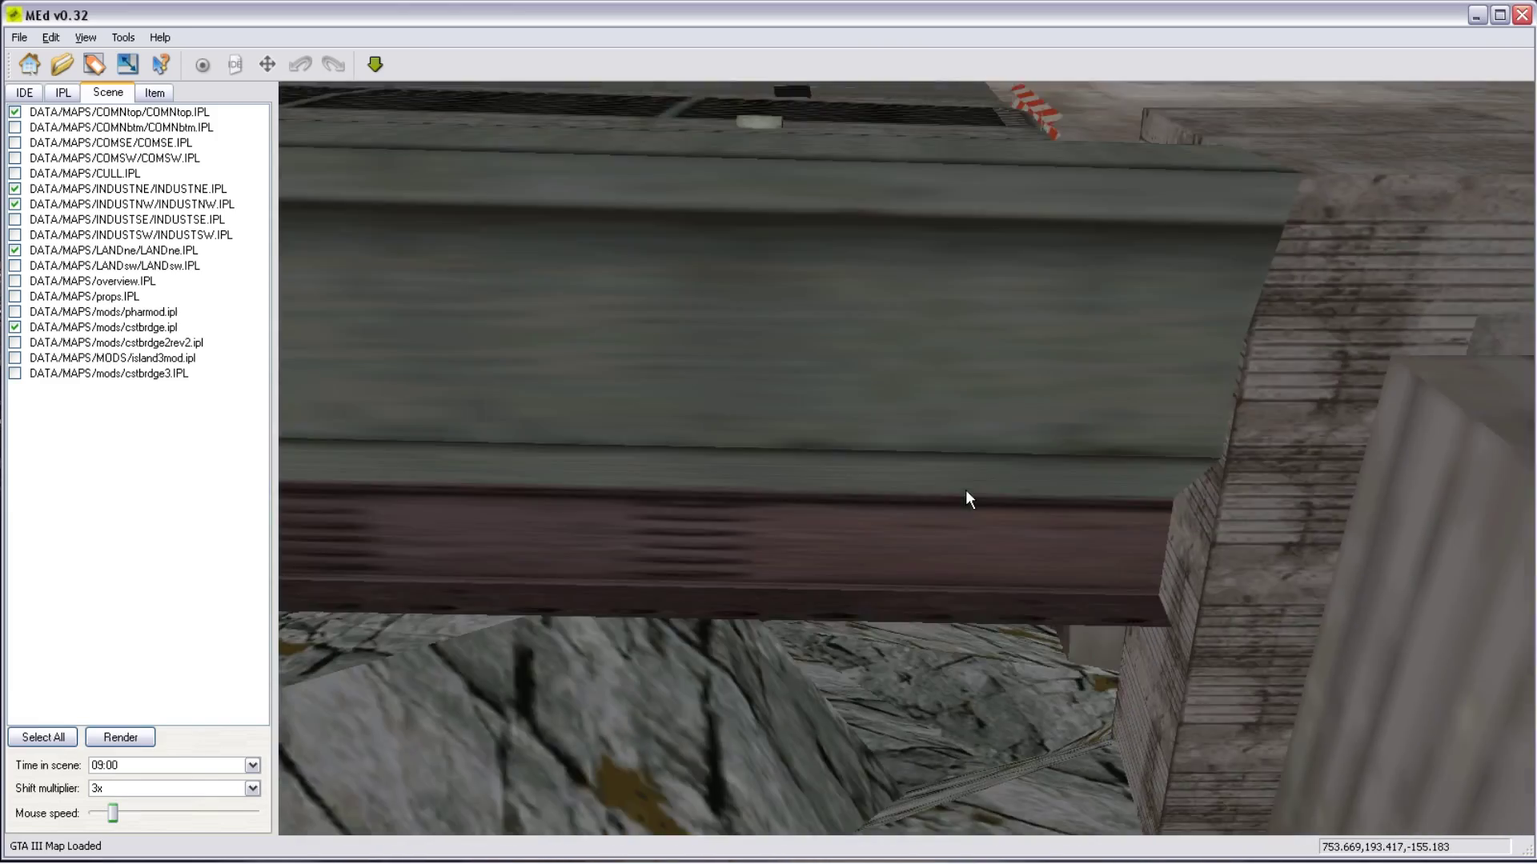
{"action": "key", "text": "Page_Down"}
{"action": "key", "text": "Page_Up"}
{"action": "key", "text": "Page_Up"}
{"action": "key", "text": "Up"}
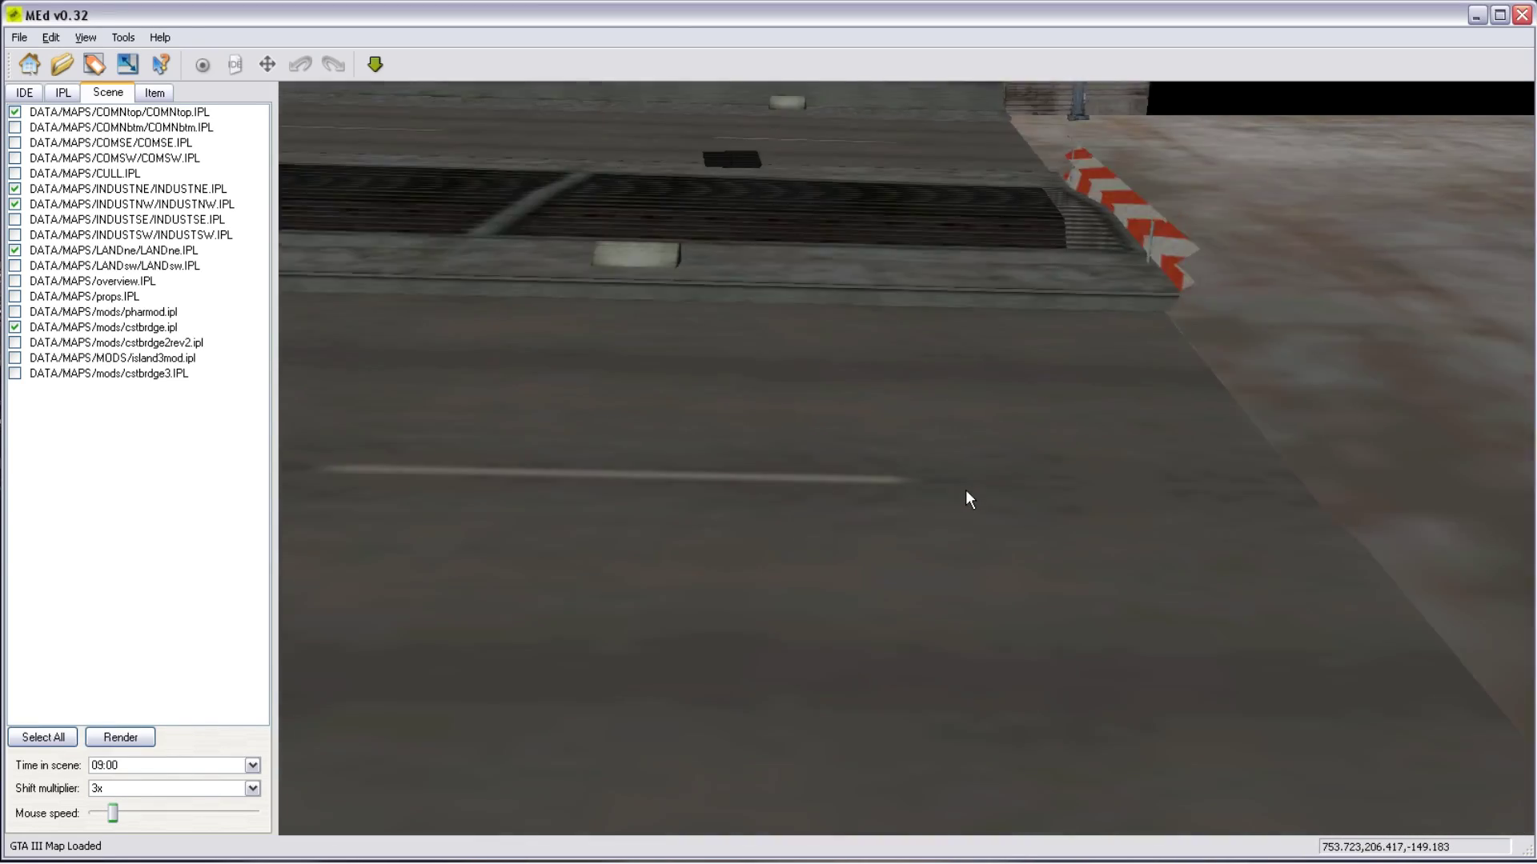
Inspect the seam between the bridge road and the embankment up close, along to the striped barrier.
{"action": "key", "text": "w"}
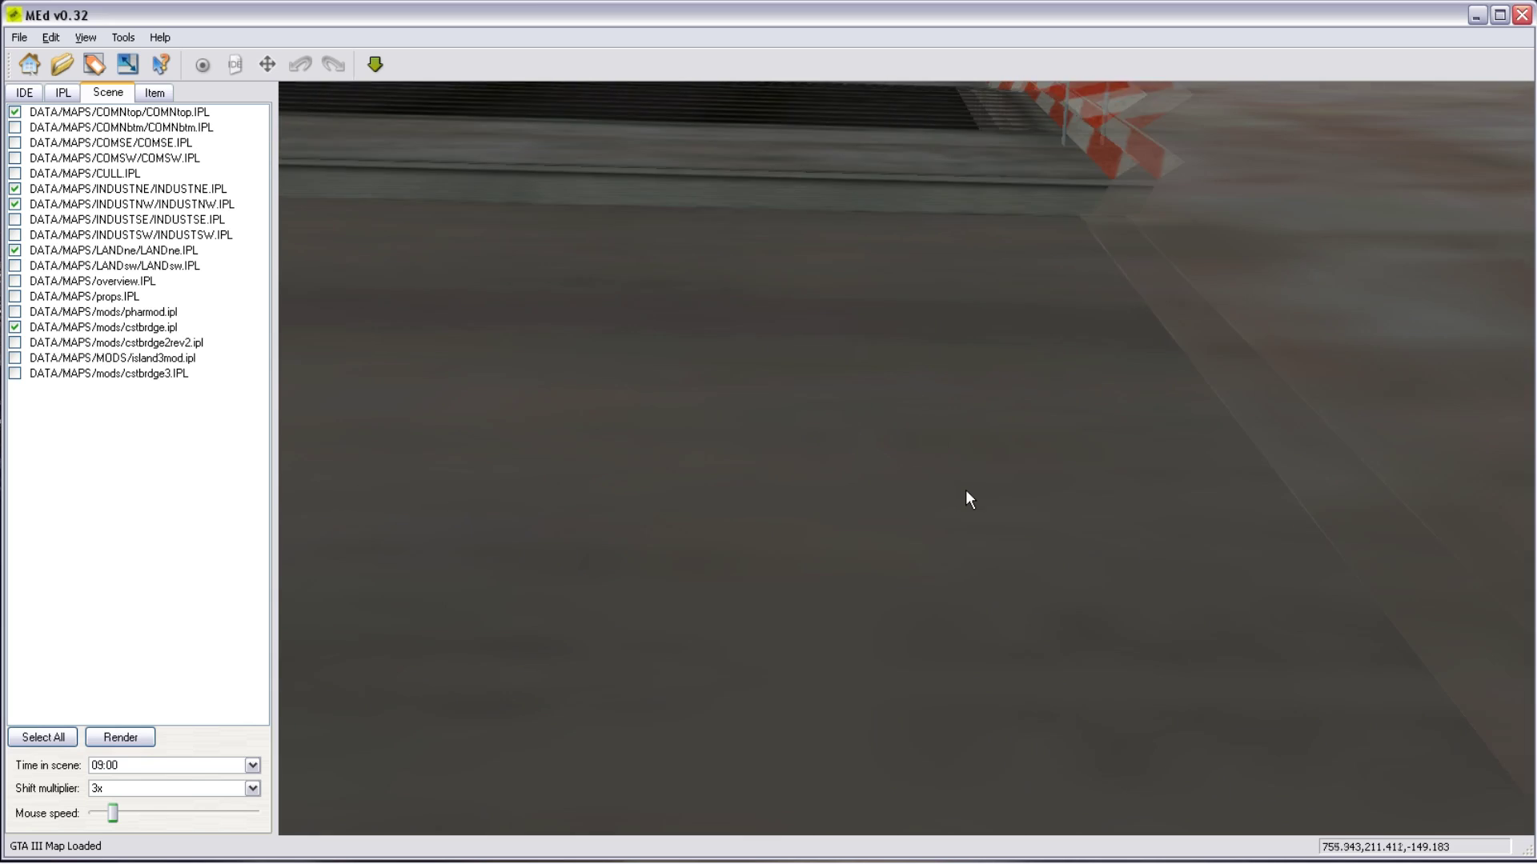
{"action": "key", "text": "a"}
{"action": "key", "text": "d"}
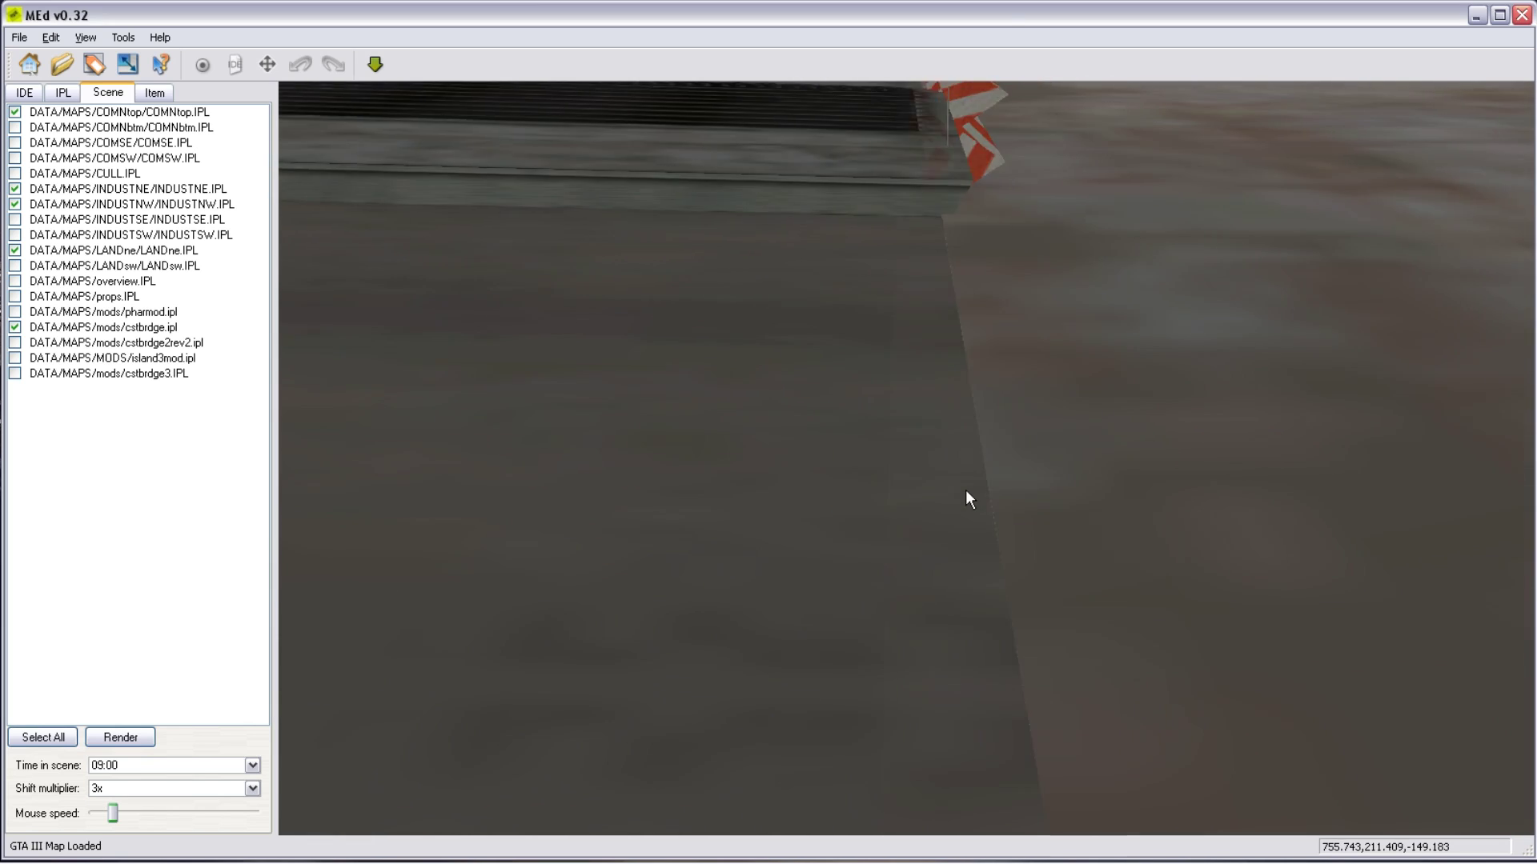
{"action": "key", "text": "Right"}
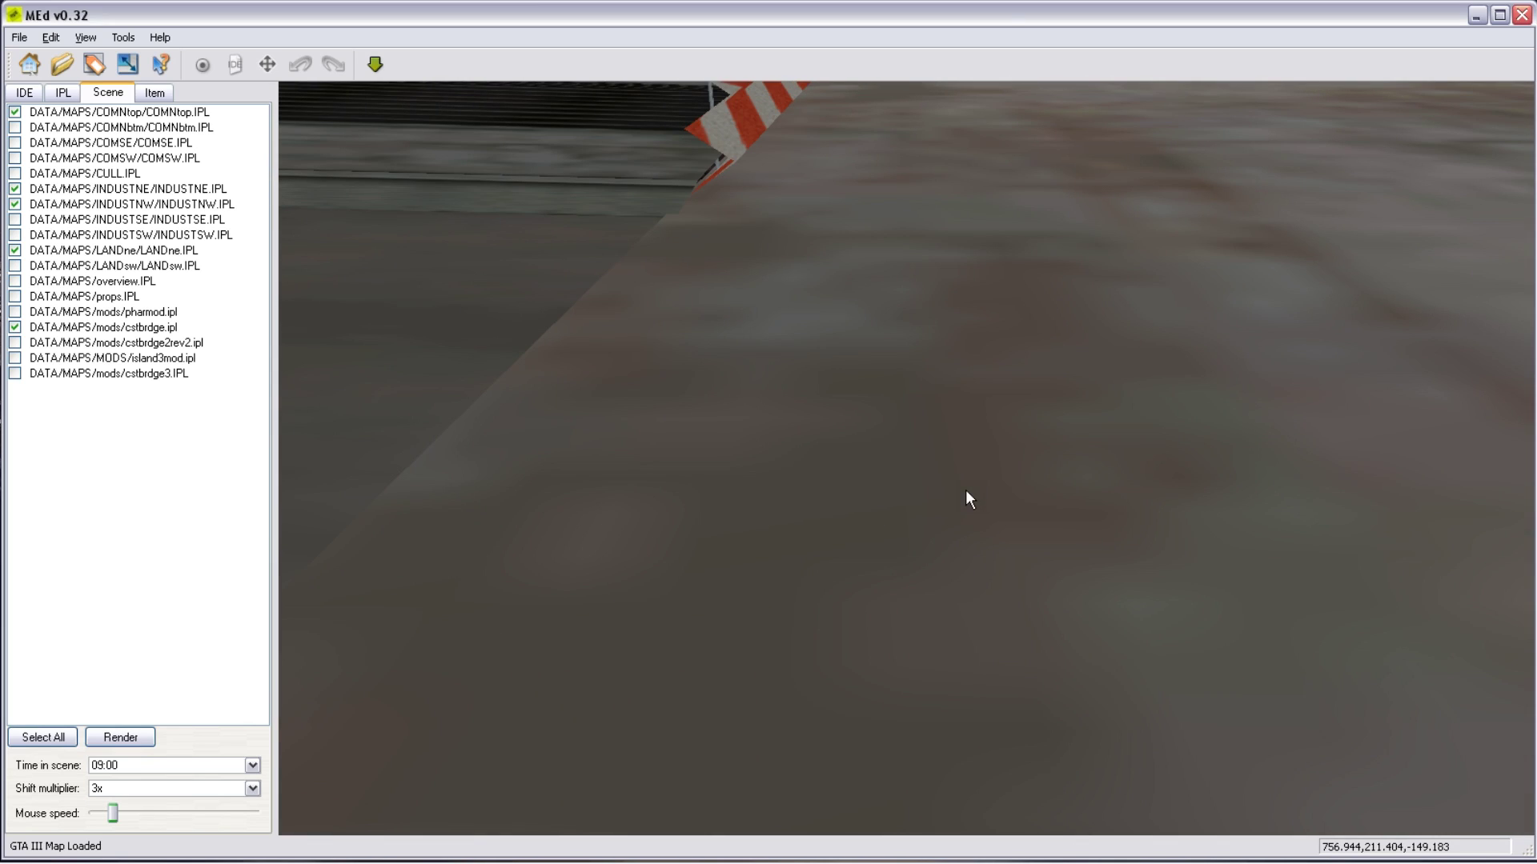
{"action": "key", "text": "q"}
{"action": "key", "text": "w"}
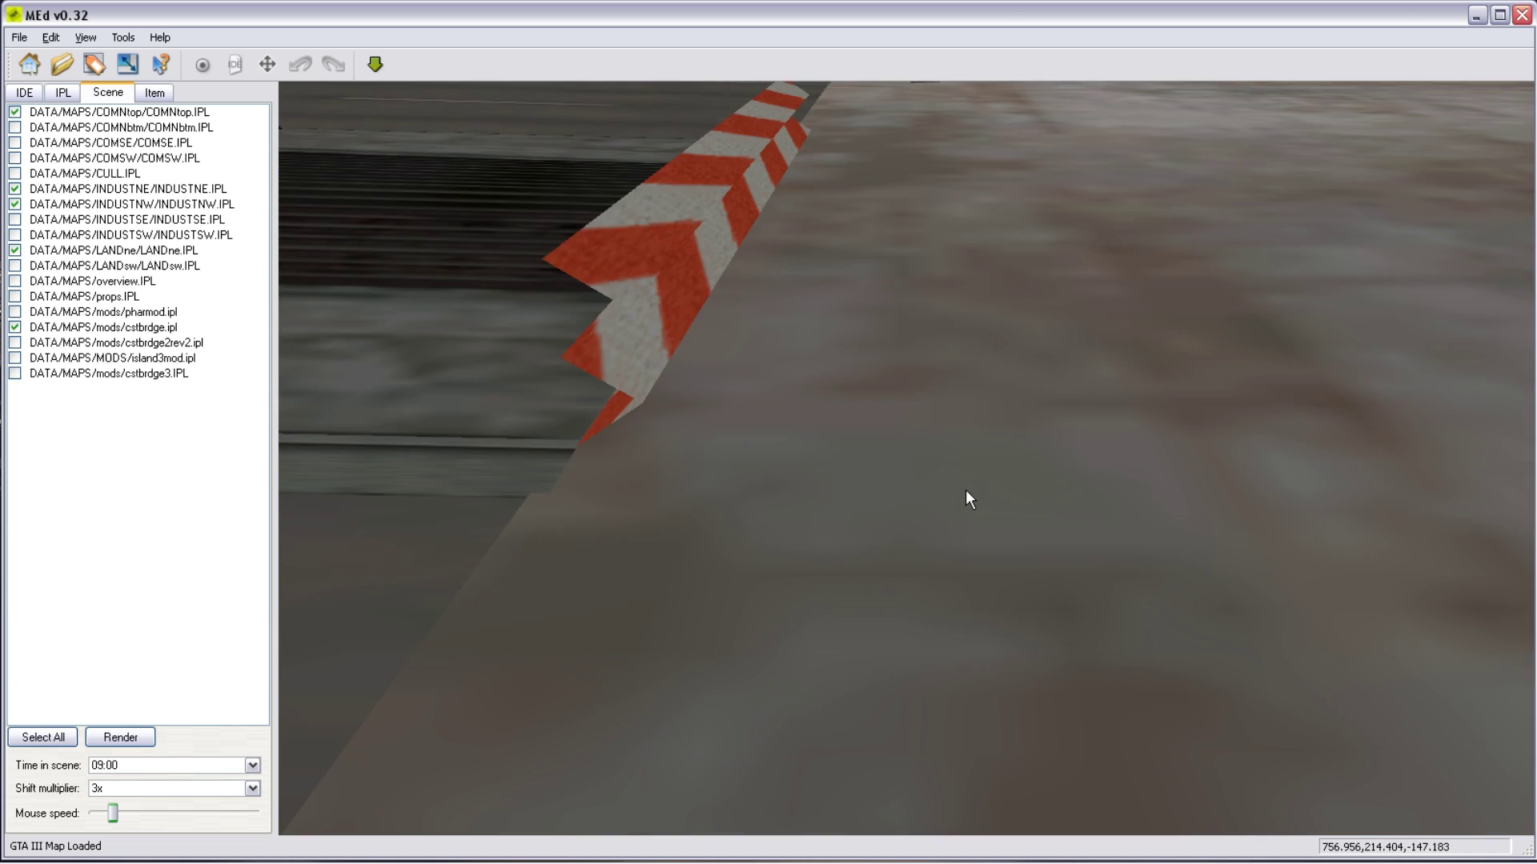
{"action": "key", "text": "w"}
{"action": "key", "text": "Up"}
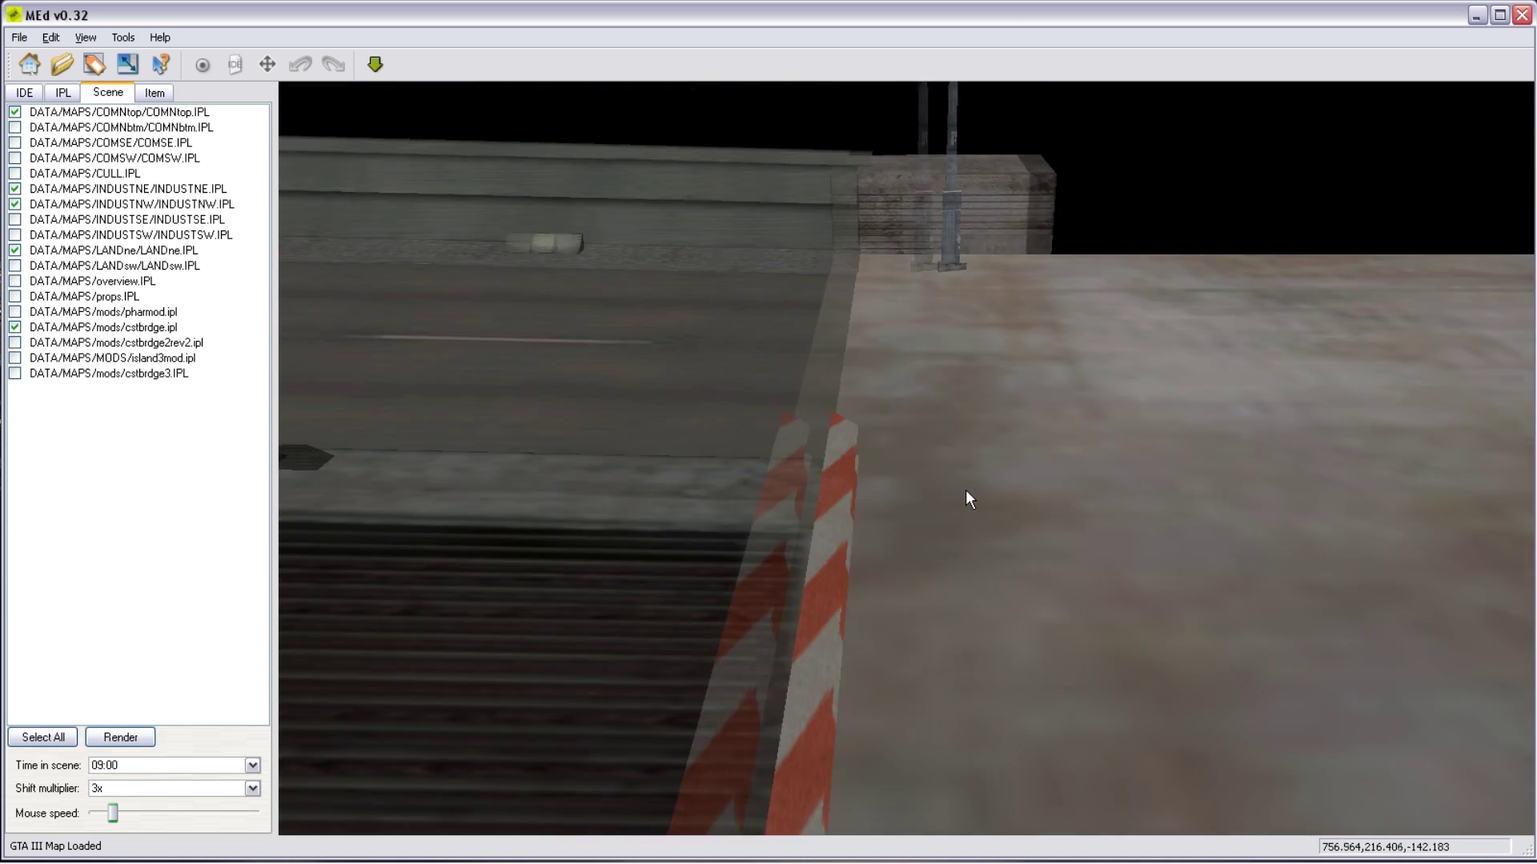
Check the far lane of the bridge and its junction with the embankment beyond the striped barrier.
{"action": "key", "text": "a"}
{"action": "key", "text": "w"}
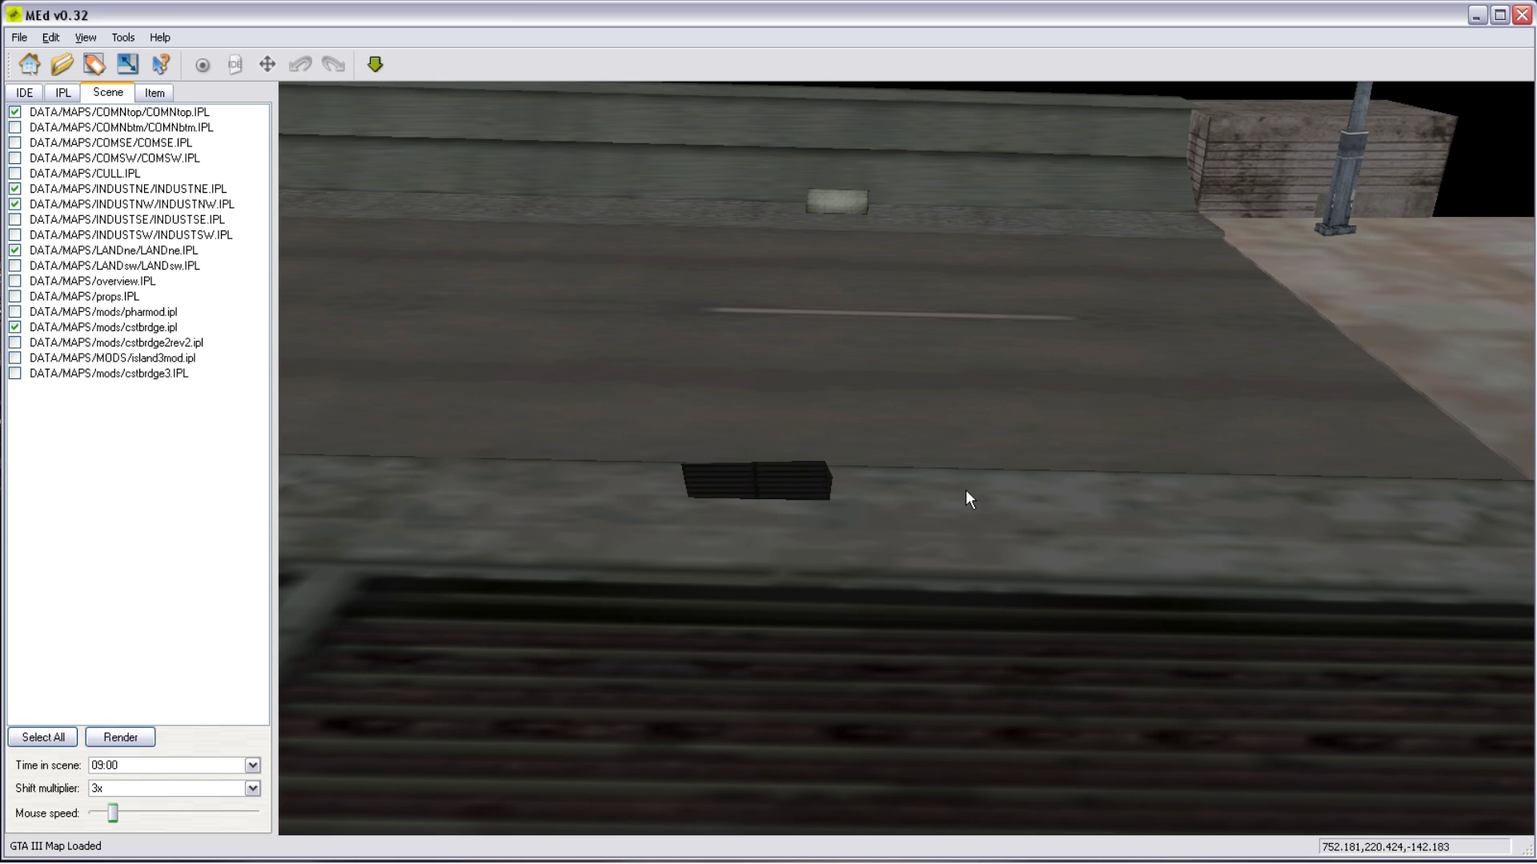
{"action": "key", "text": "d"}
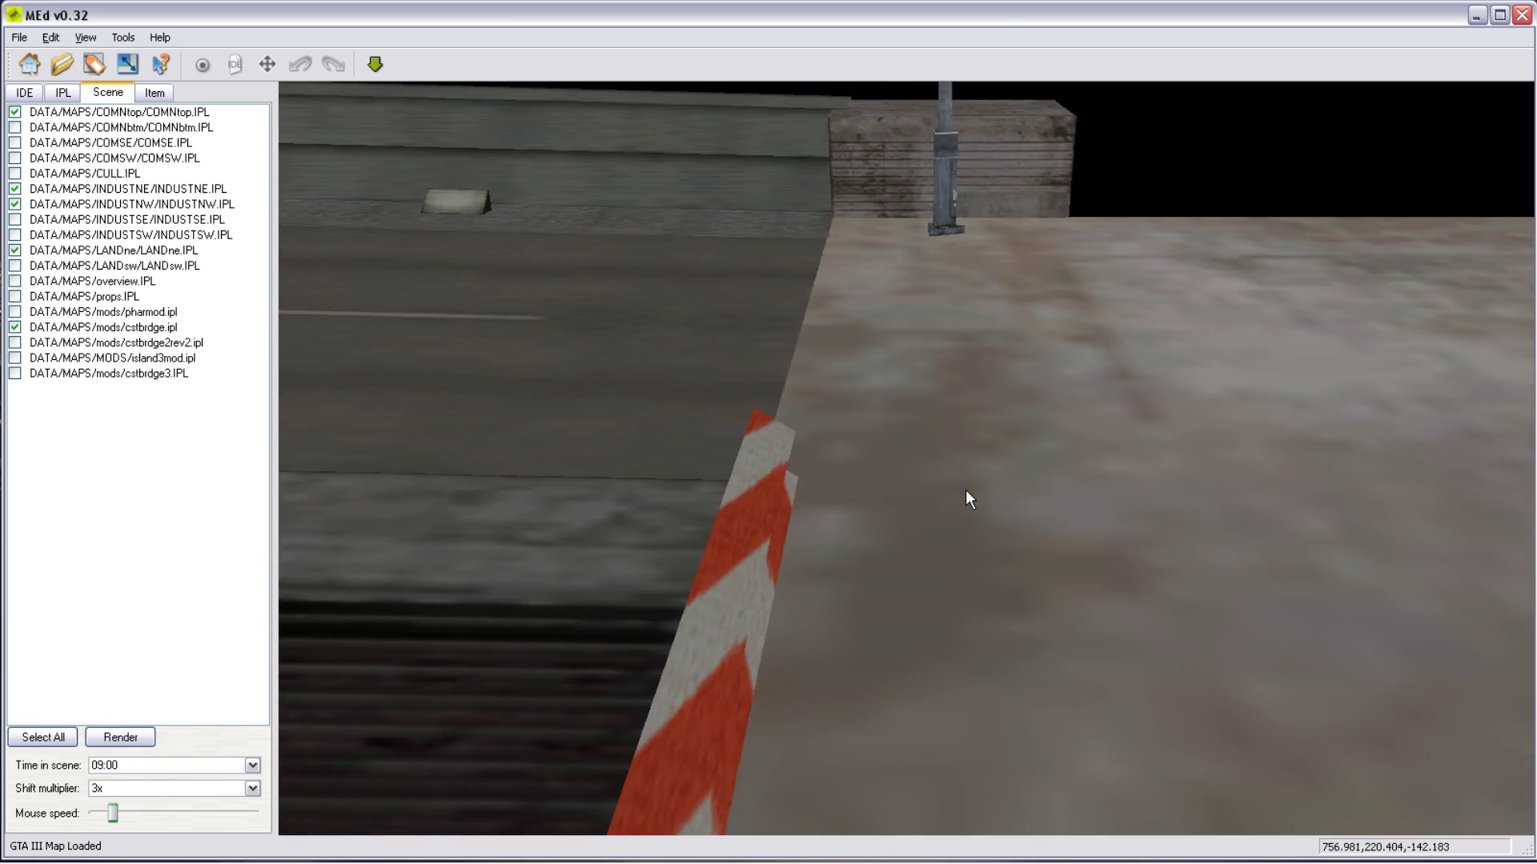
{"action": "key", "text": "d"}
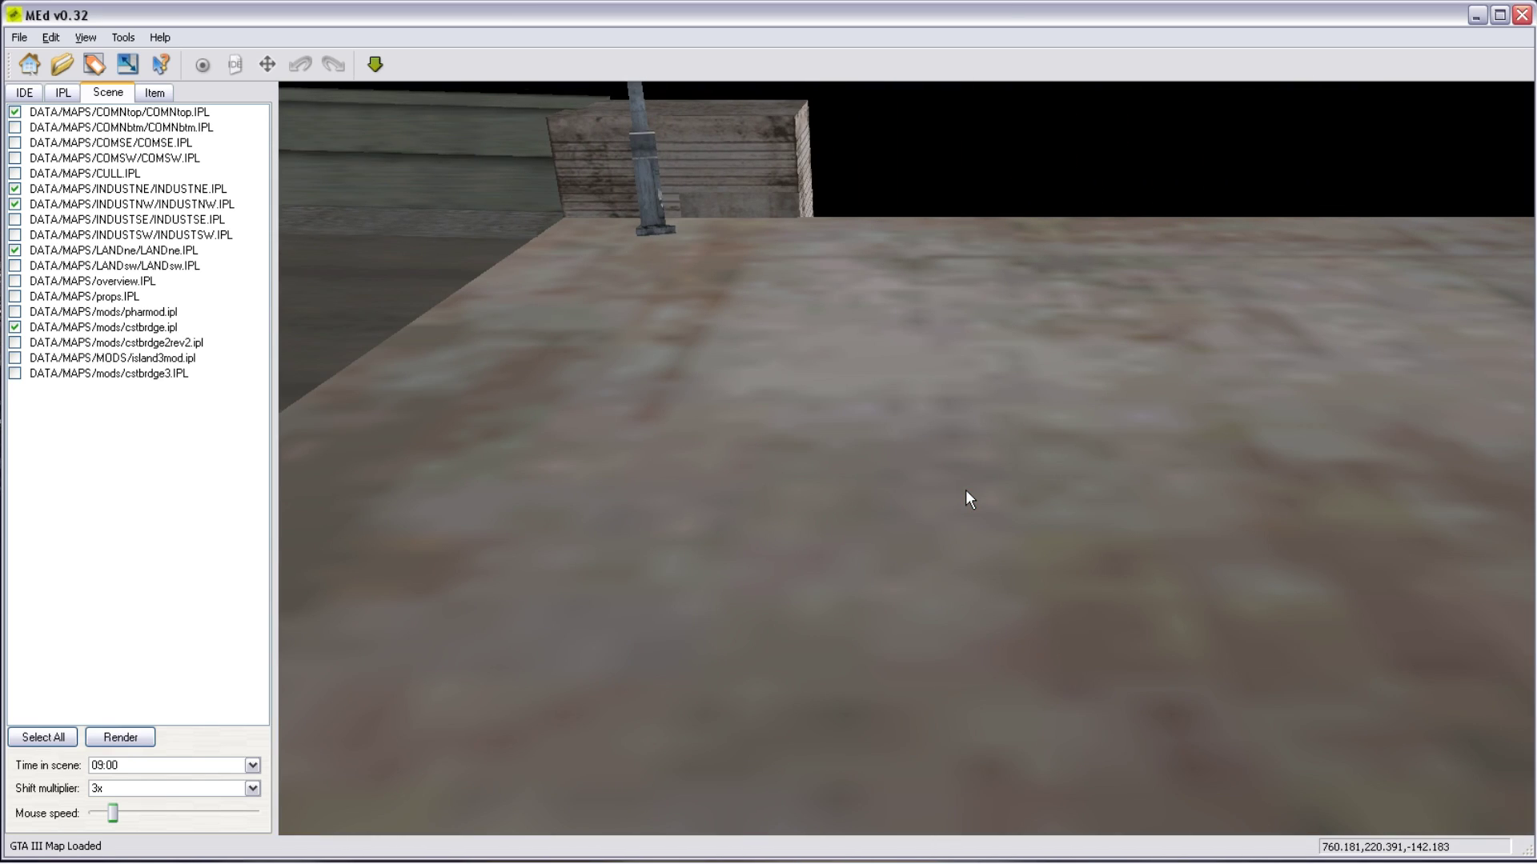
View the full span of the custom bridge, including both towers, from high up and far back.
{"action": "key", "text": "q"}
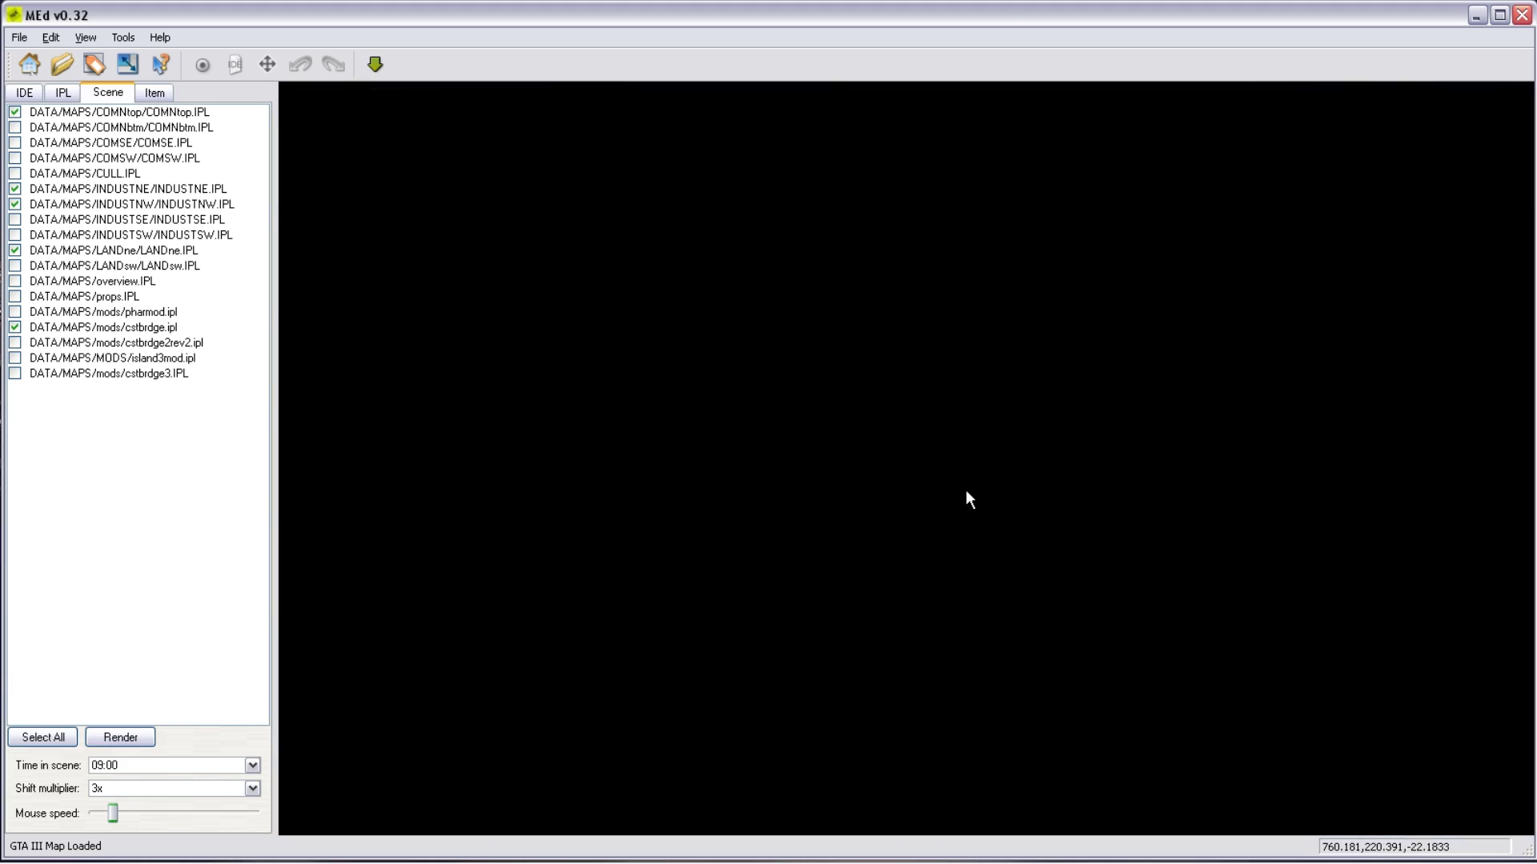
{"action": "key", "text": "s"}
{"action": "key", "text": "s"}
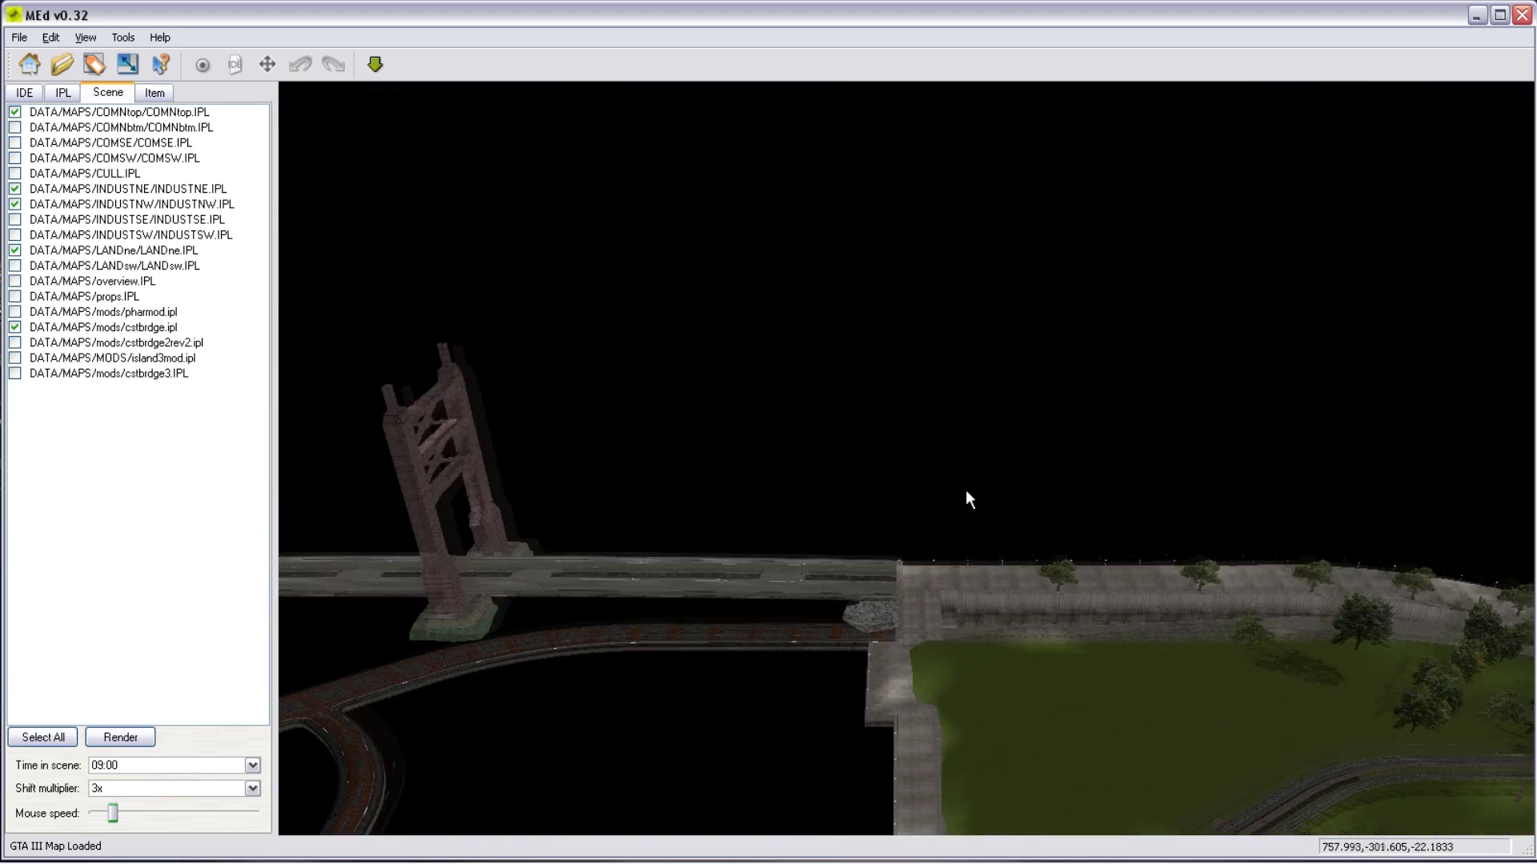
{"action": "key", "text": "s"}
{"action": "key", "text": "a"}
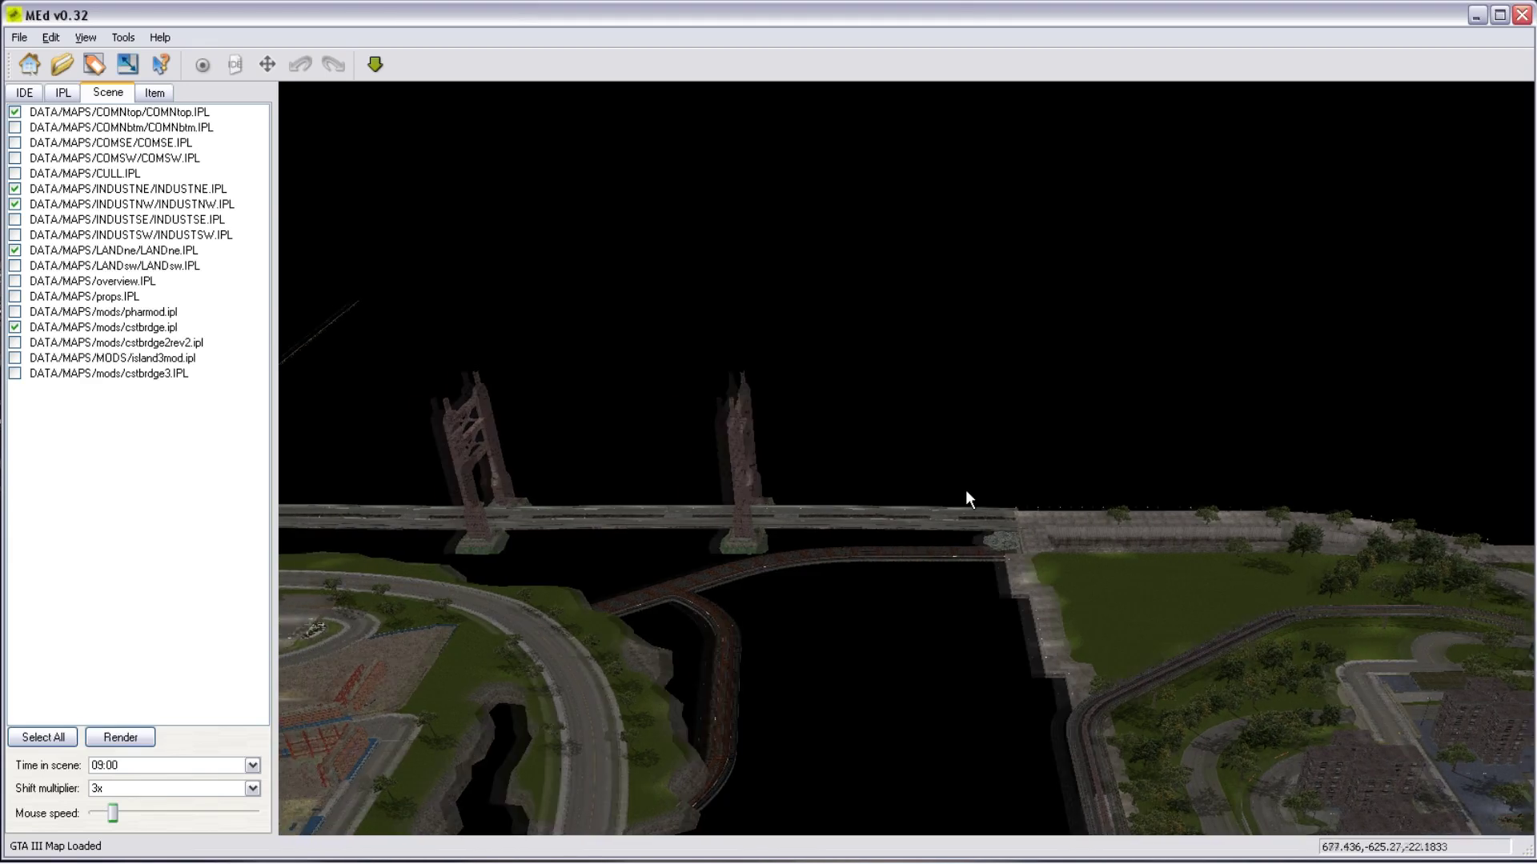
{"action": "key", "text": "a"}
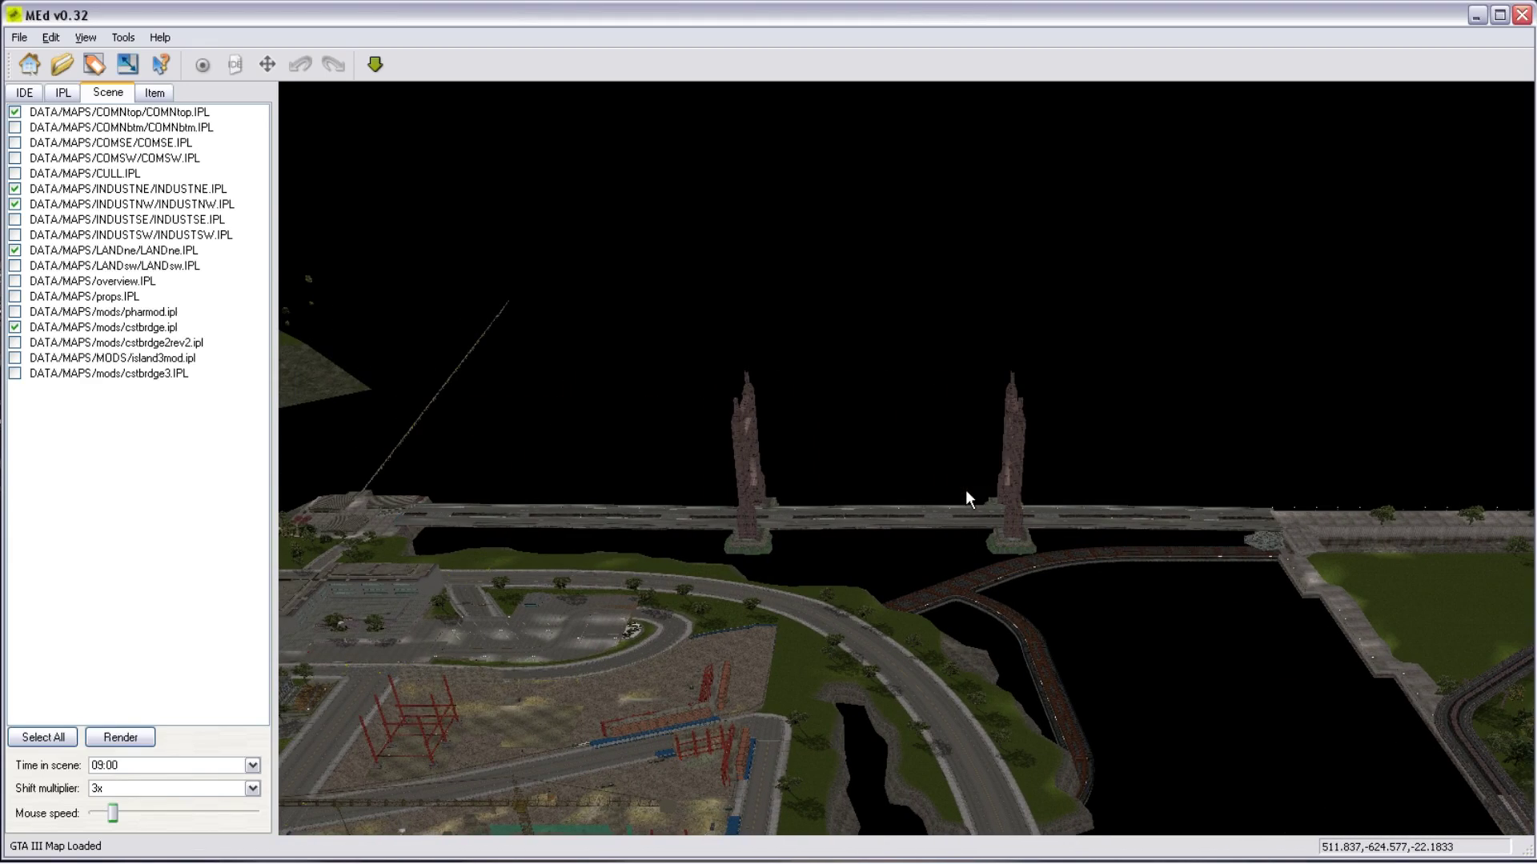
Select the custom bridge's road segments one after another to view their item properties, and clear the selection.
{"action": "left_click", "coordinate": [1128, 532]}
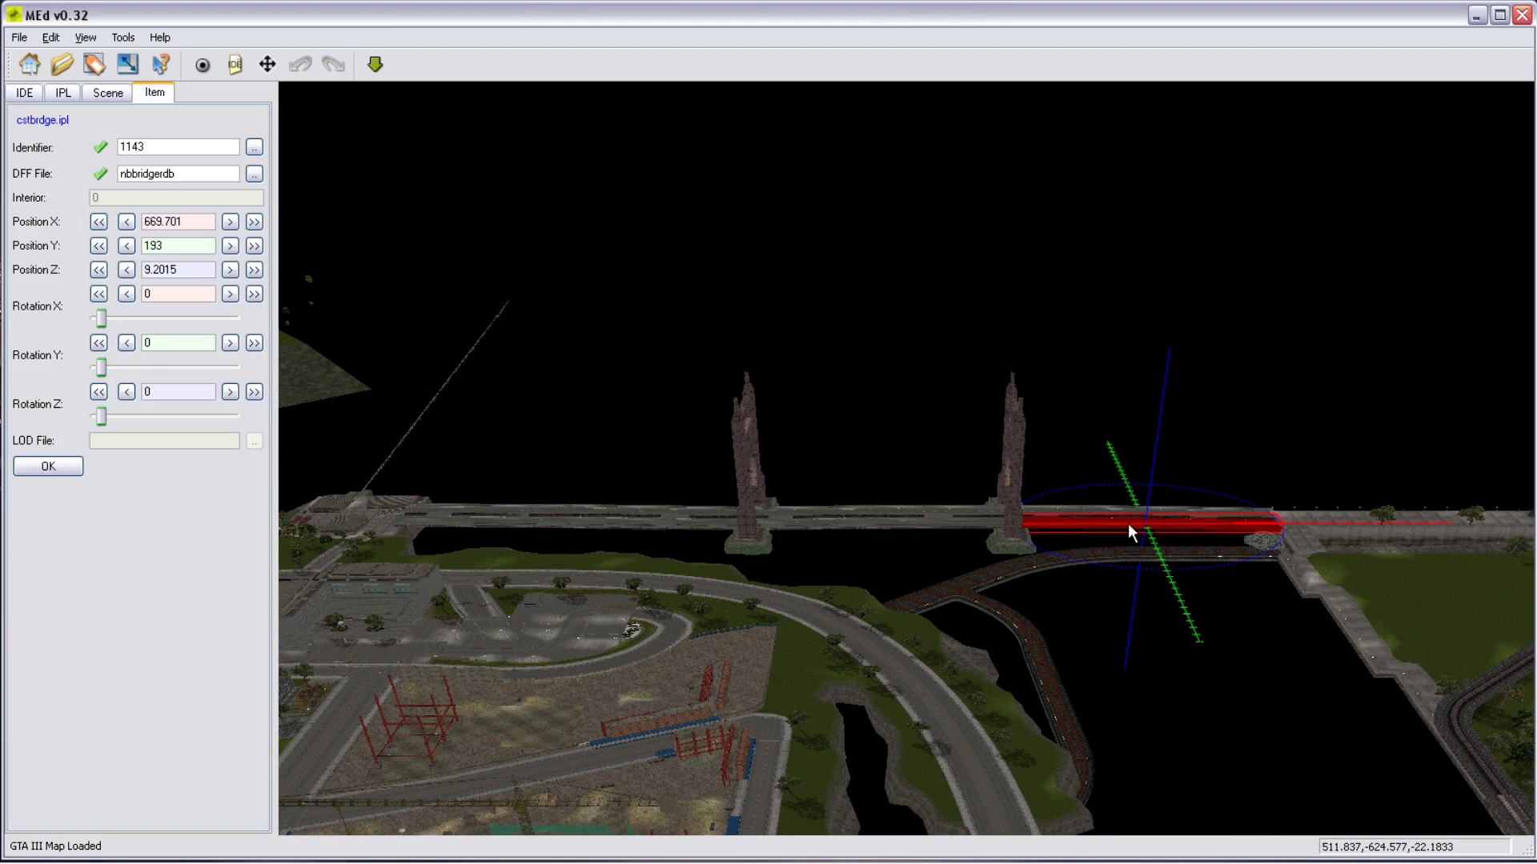
{"action": "left_click", "coordinate": [1109, 505]}
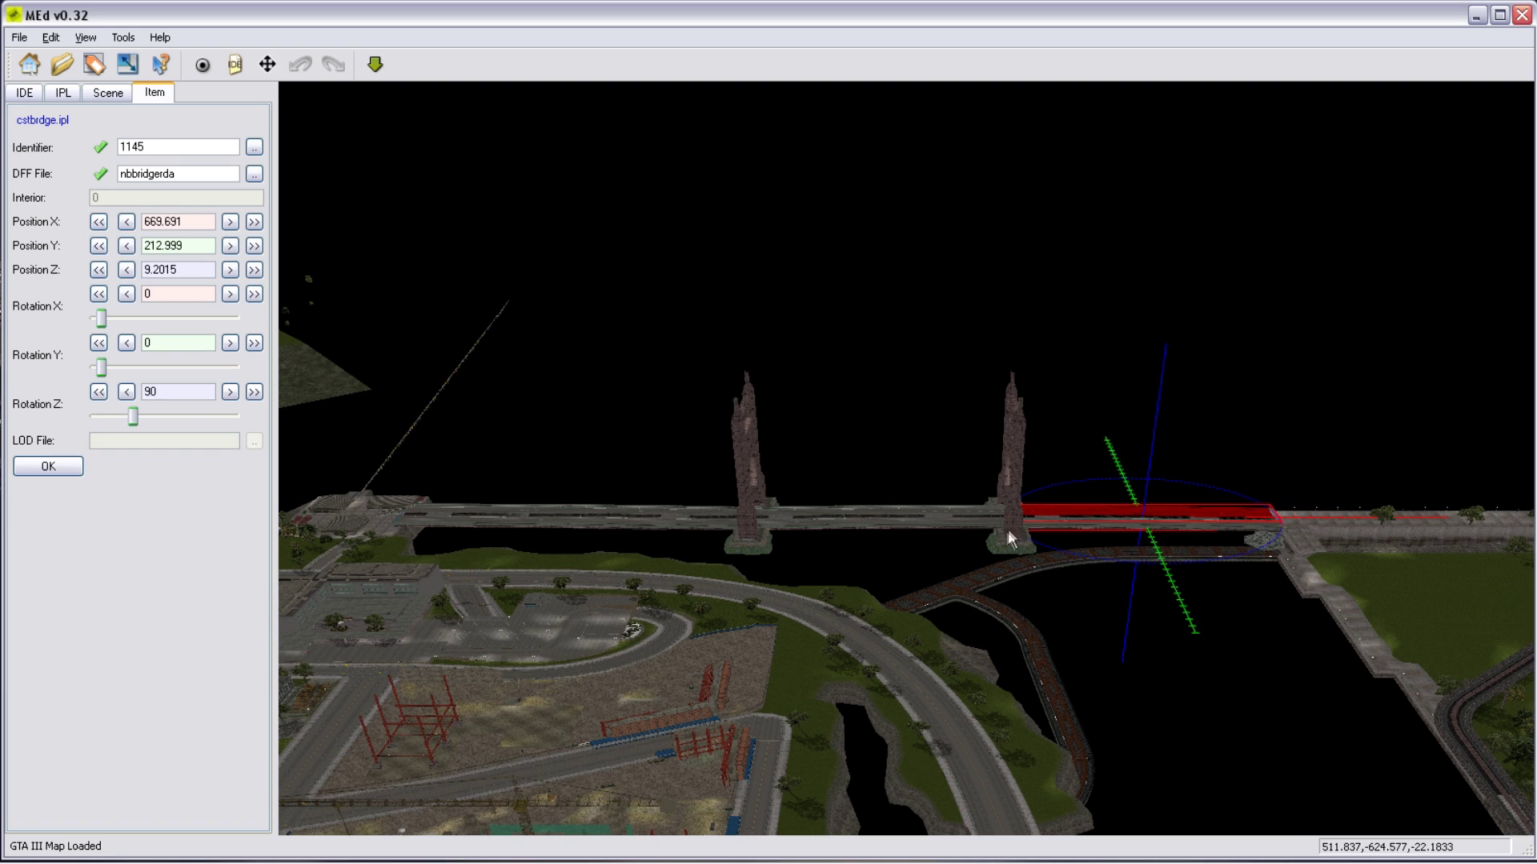
{"action": "left_click", "coordinate": [965, 525]}
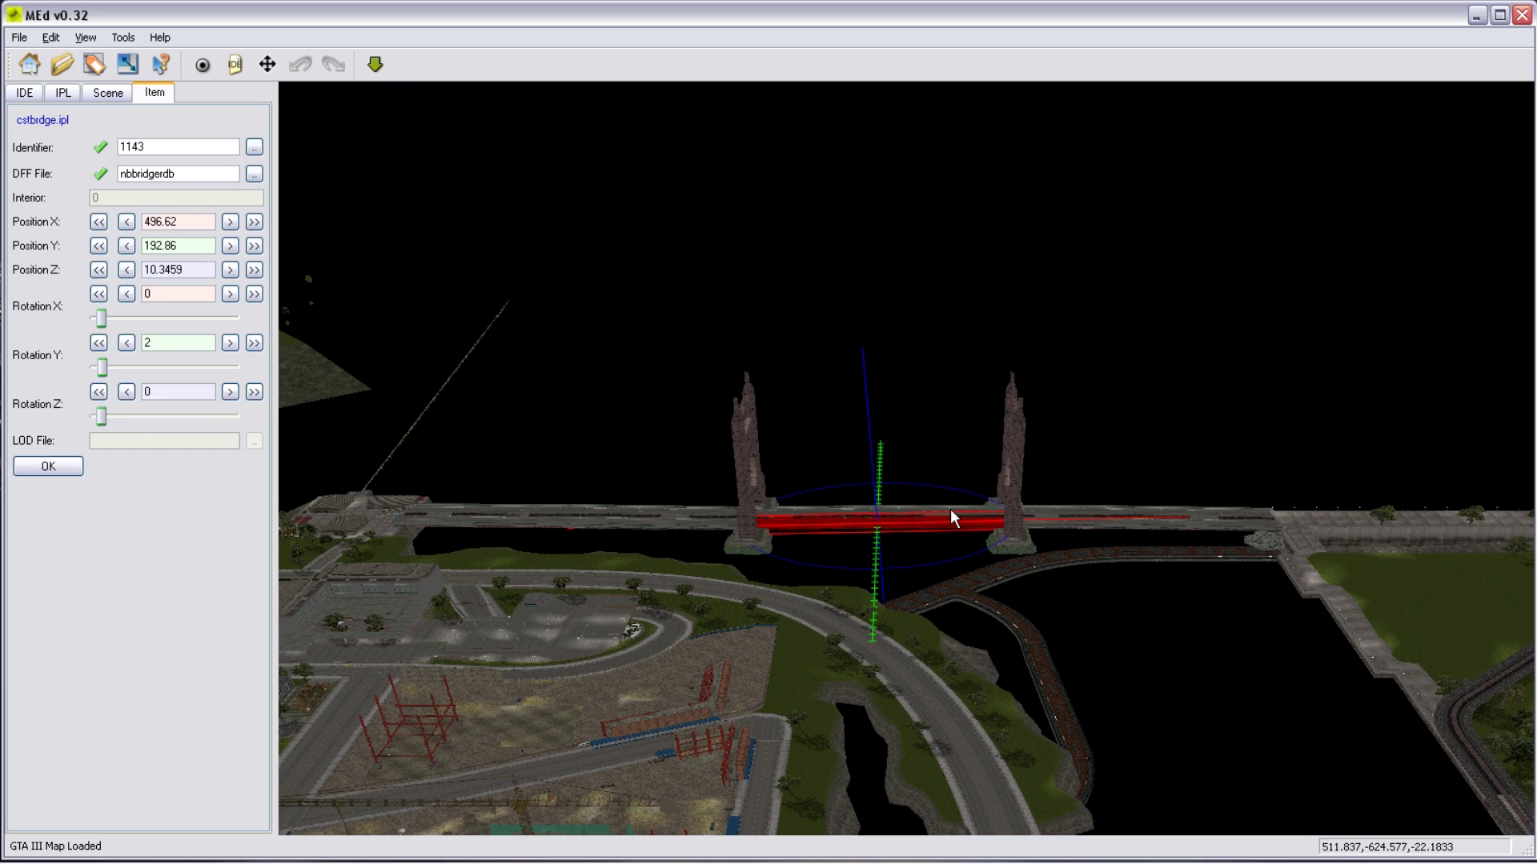
{"action": "left_click", "coordinate": [952, 516]}
{"action": "left_click_drag", "start_coordinate": [616, 526], "coordinate": [484, 522]}
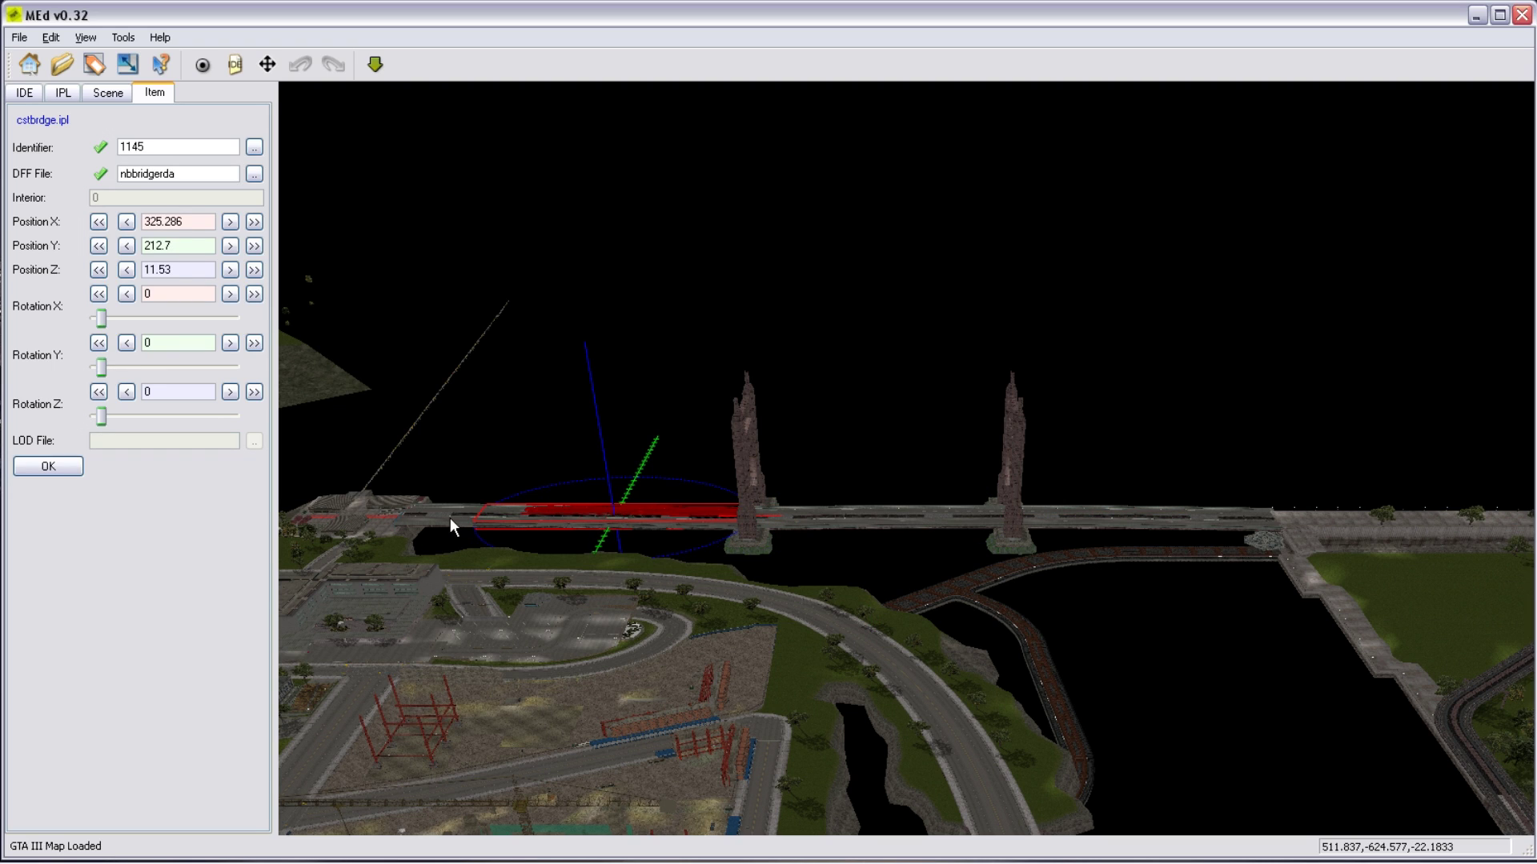
{"action": "left_click", "coordinate": [449, 517]}
{"action": "left_click", "coordinate": [451, 501]}
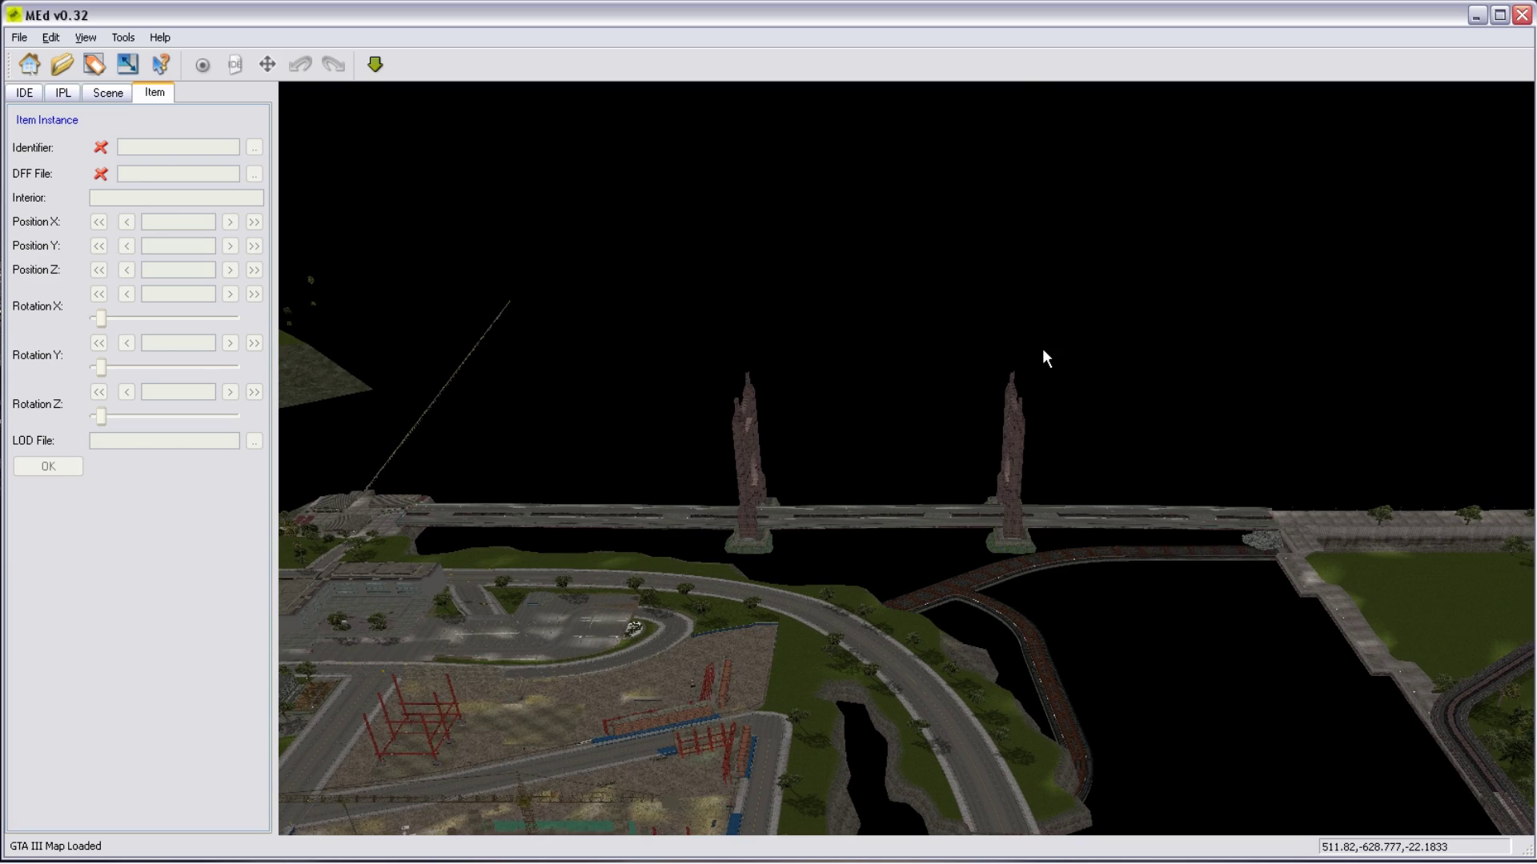
Survey the map from the bridge past the construction site and stadium to the neighbouring hilly island.
{"action": "scroll", "coordinate": [1042, 348], "scroll_direction": "down", "scroll_amount": 6}
{"action": "scroll", "coordinate": [1042, 358], "scroll_direction": "down", "scroll_amount": 3}
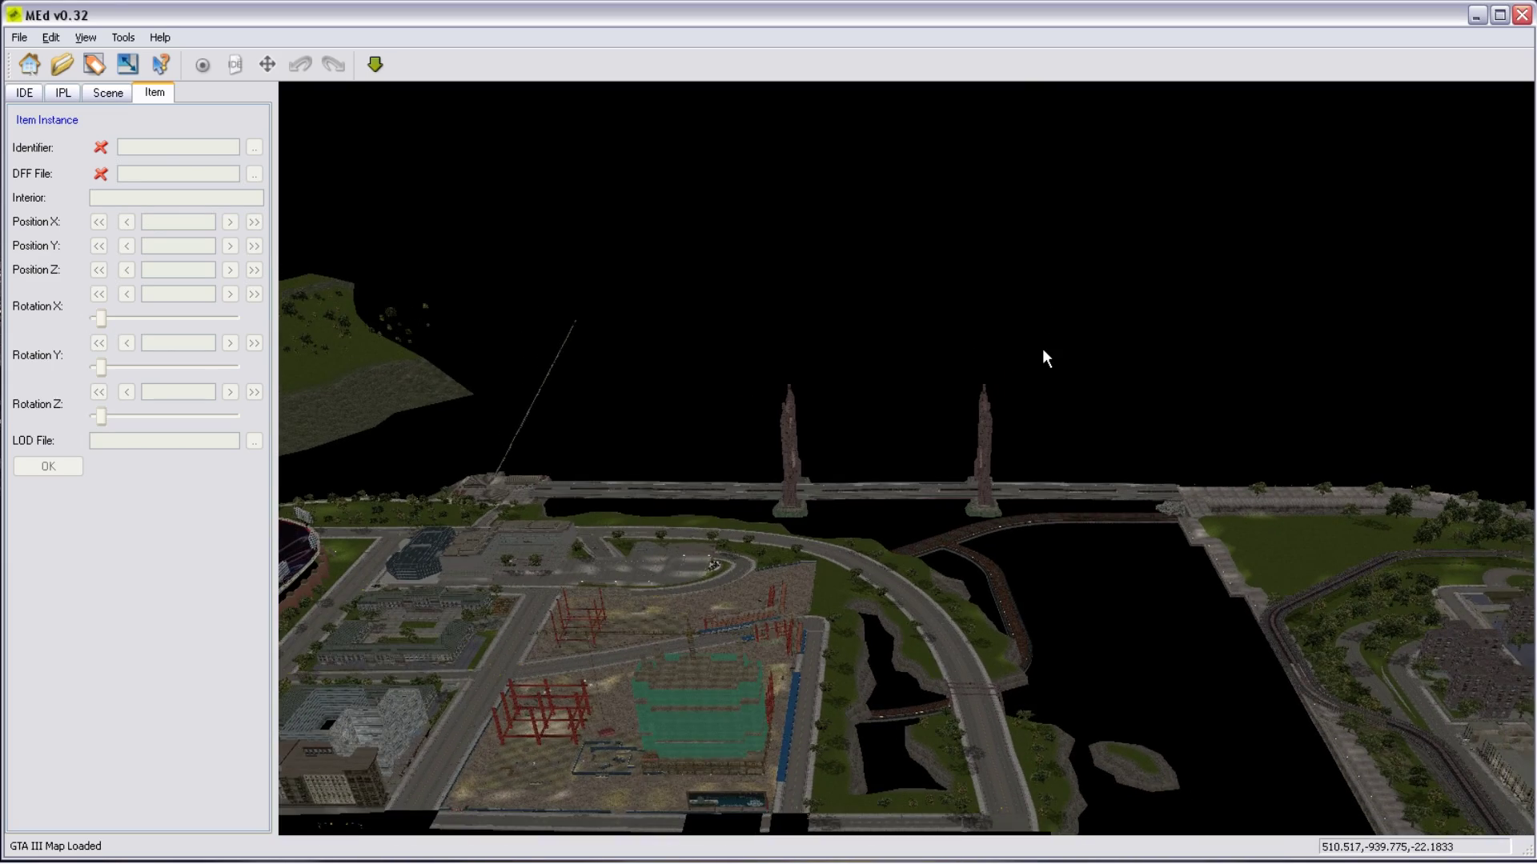
{"action": "key", "text": "a"}
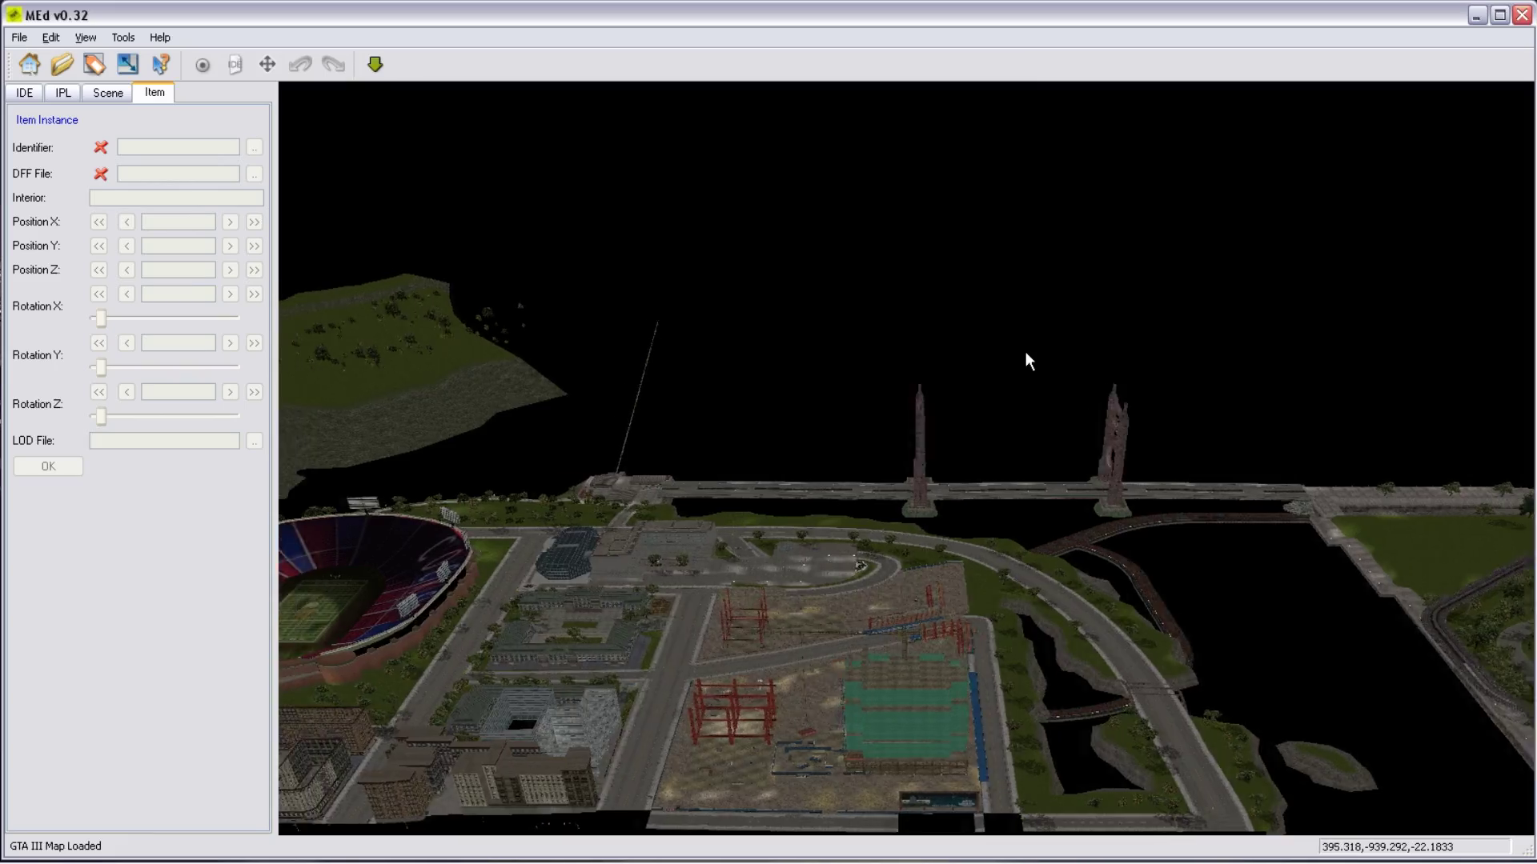
{"action": "key", "text": "Left"}
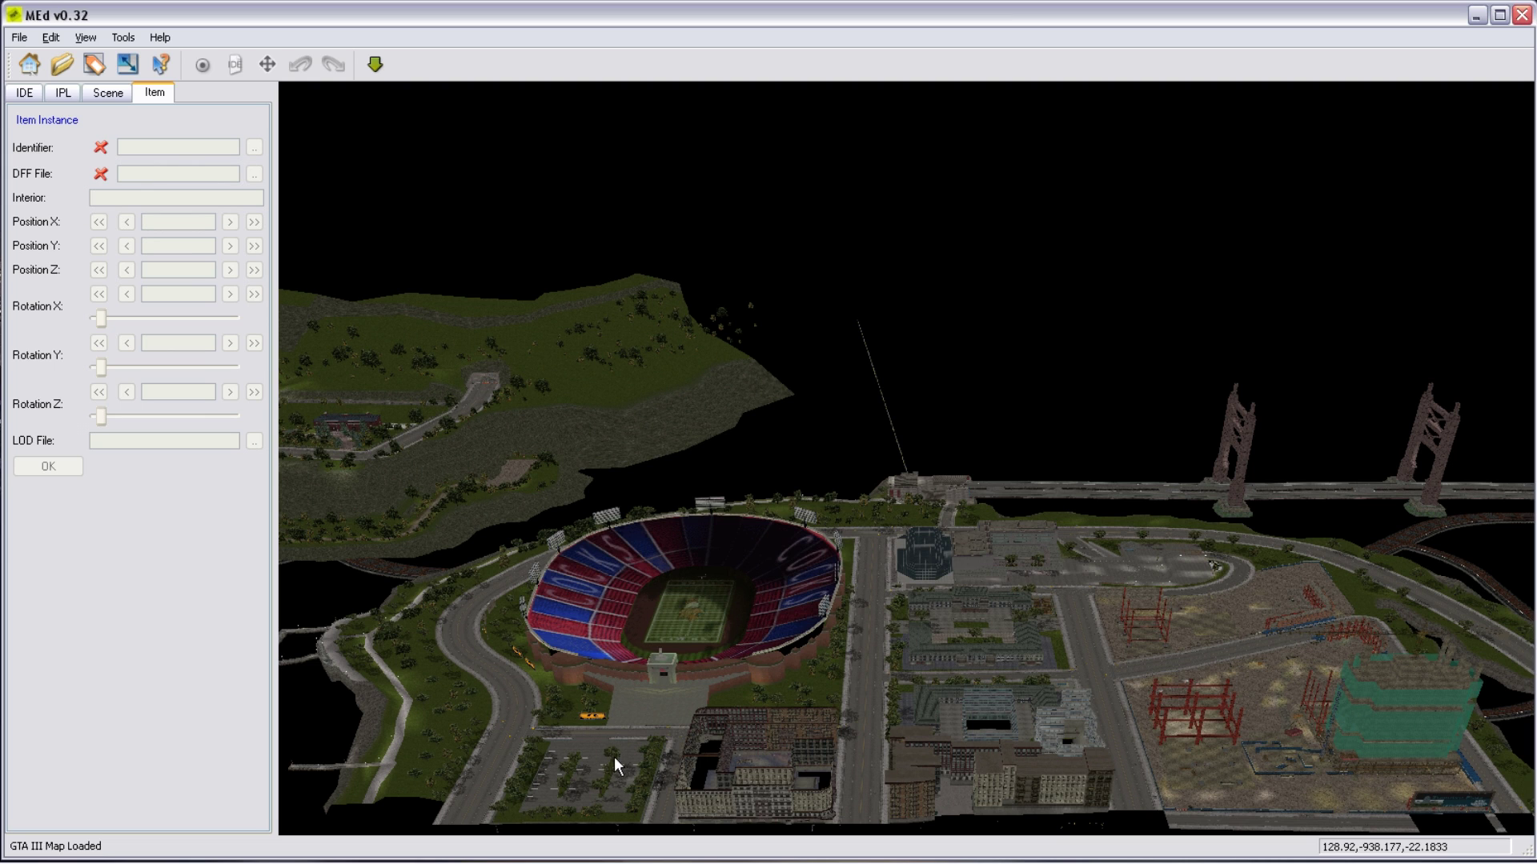
{"action": "key", "text": "Down"}
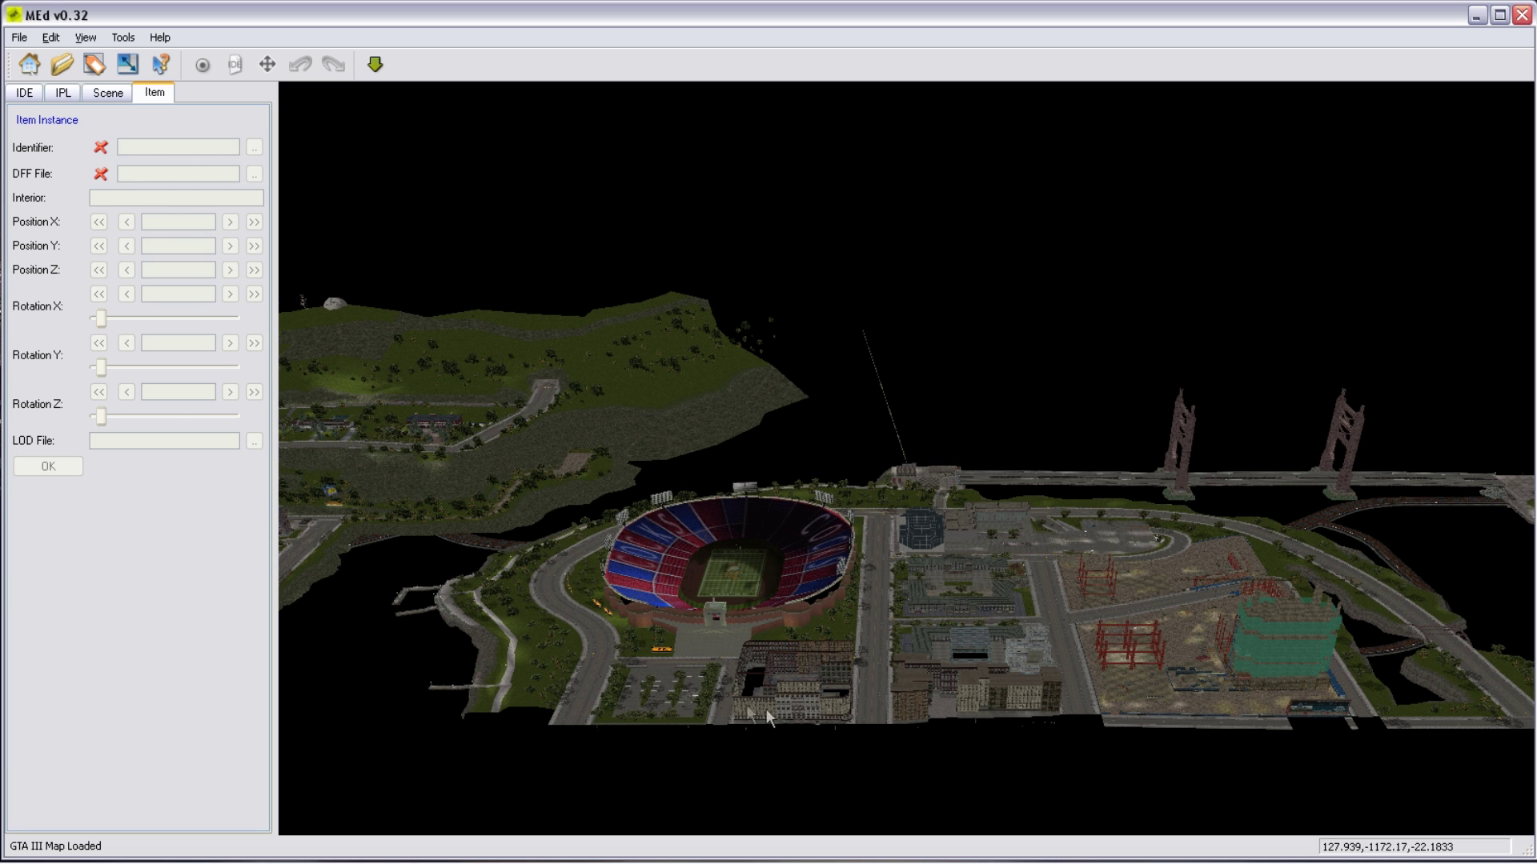
{"action": "key", "text": "Left"}
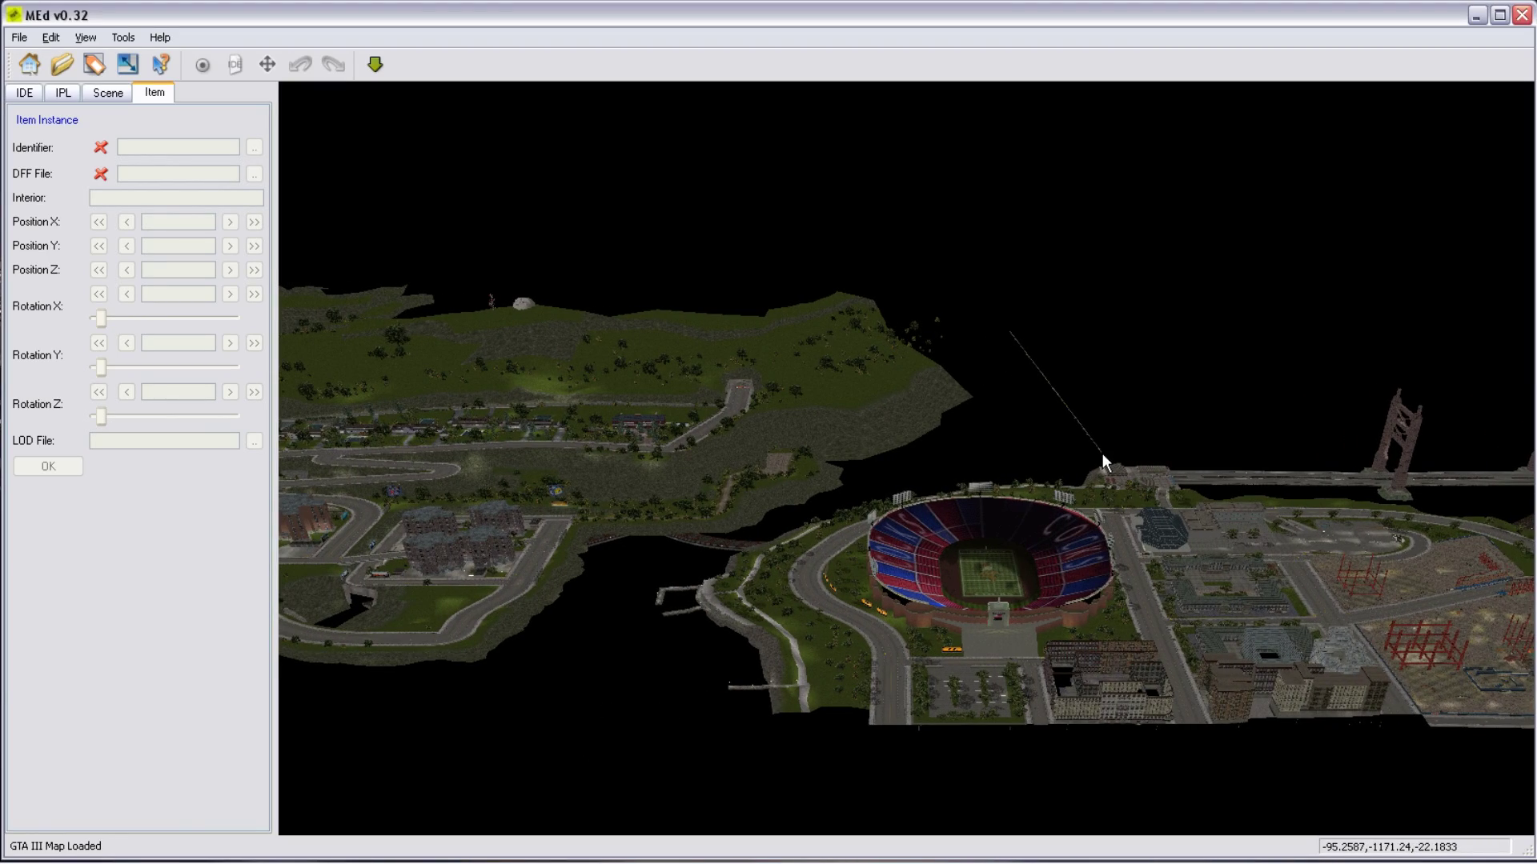
{"action": "key", "text": "Left"}
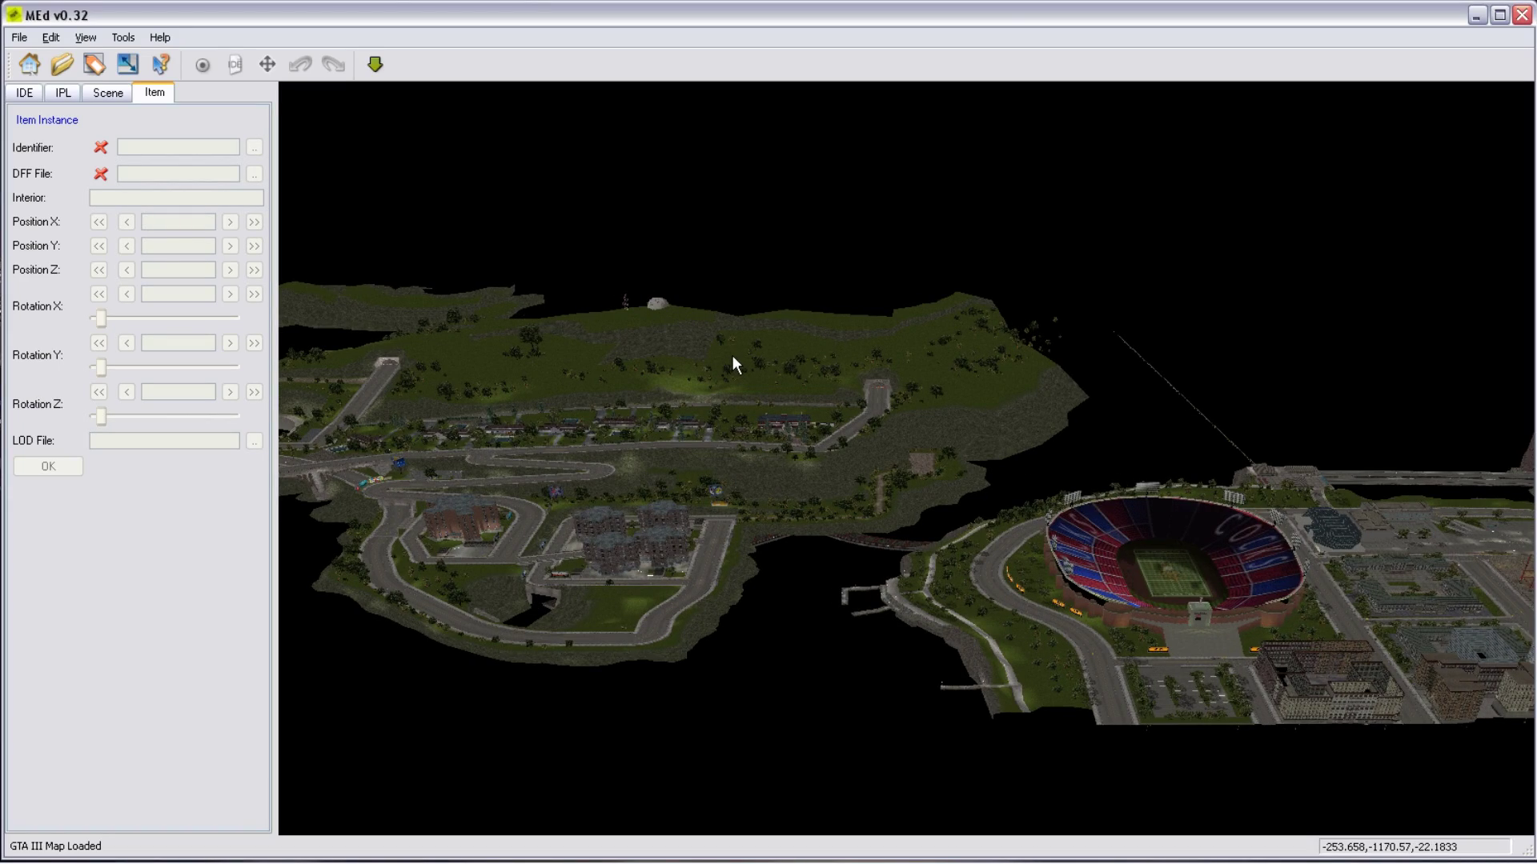
View the stadium island and hilly island from higher and farther away, and reopen the scene's list of map sections.
{"action": "key", "text": "Down"}
{"action": "key", "text": "Page_Down"}
{"action": "key", "text": "Page_Up"}
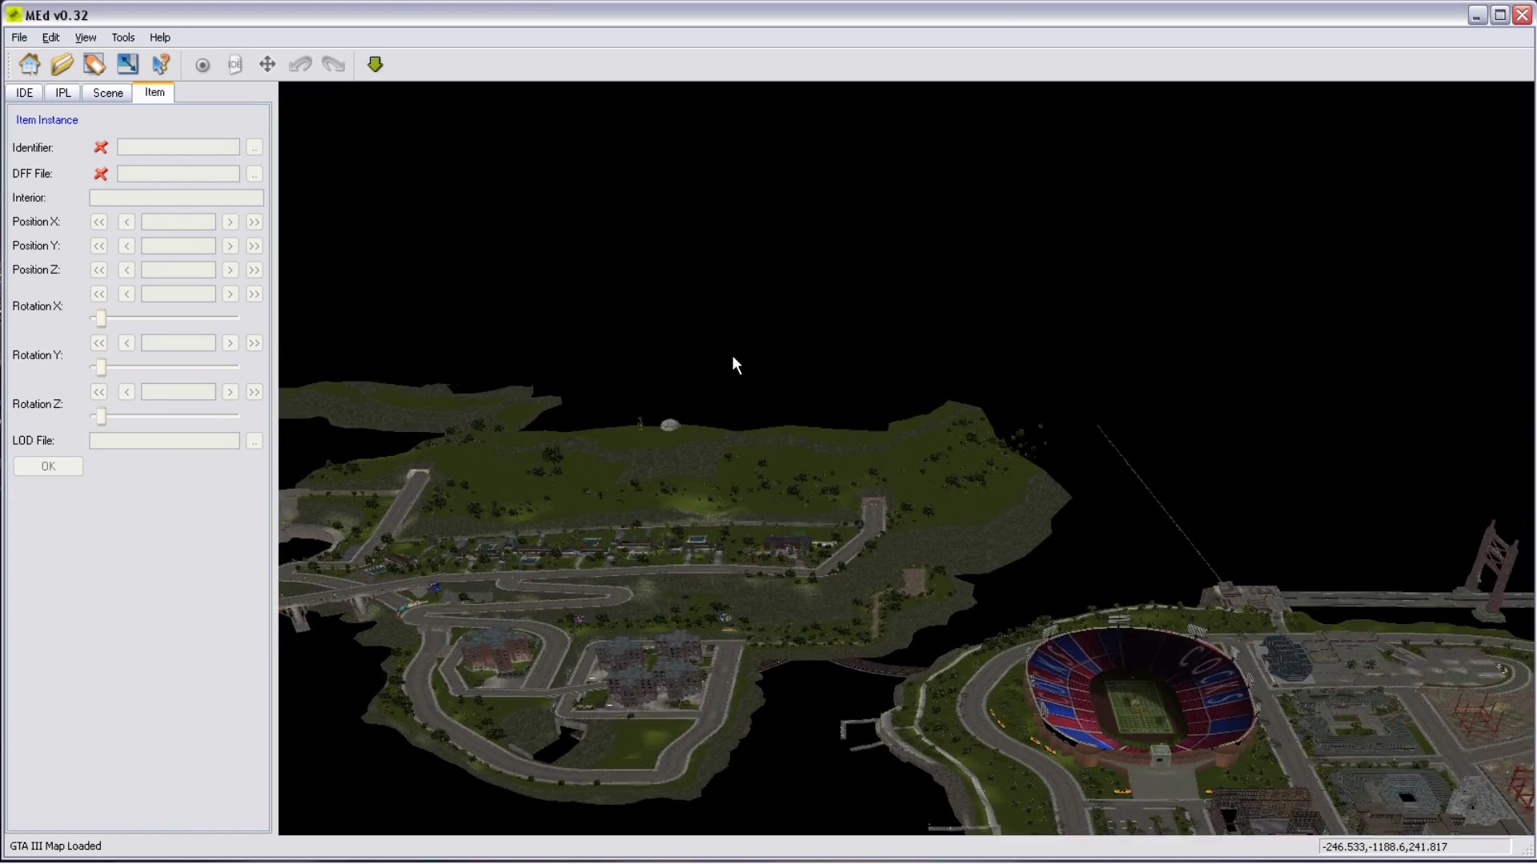
{"action": "key", "text": "Down"}
{"action": "key", "text": "Down"}
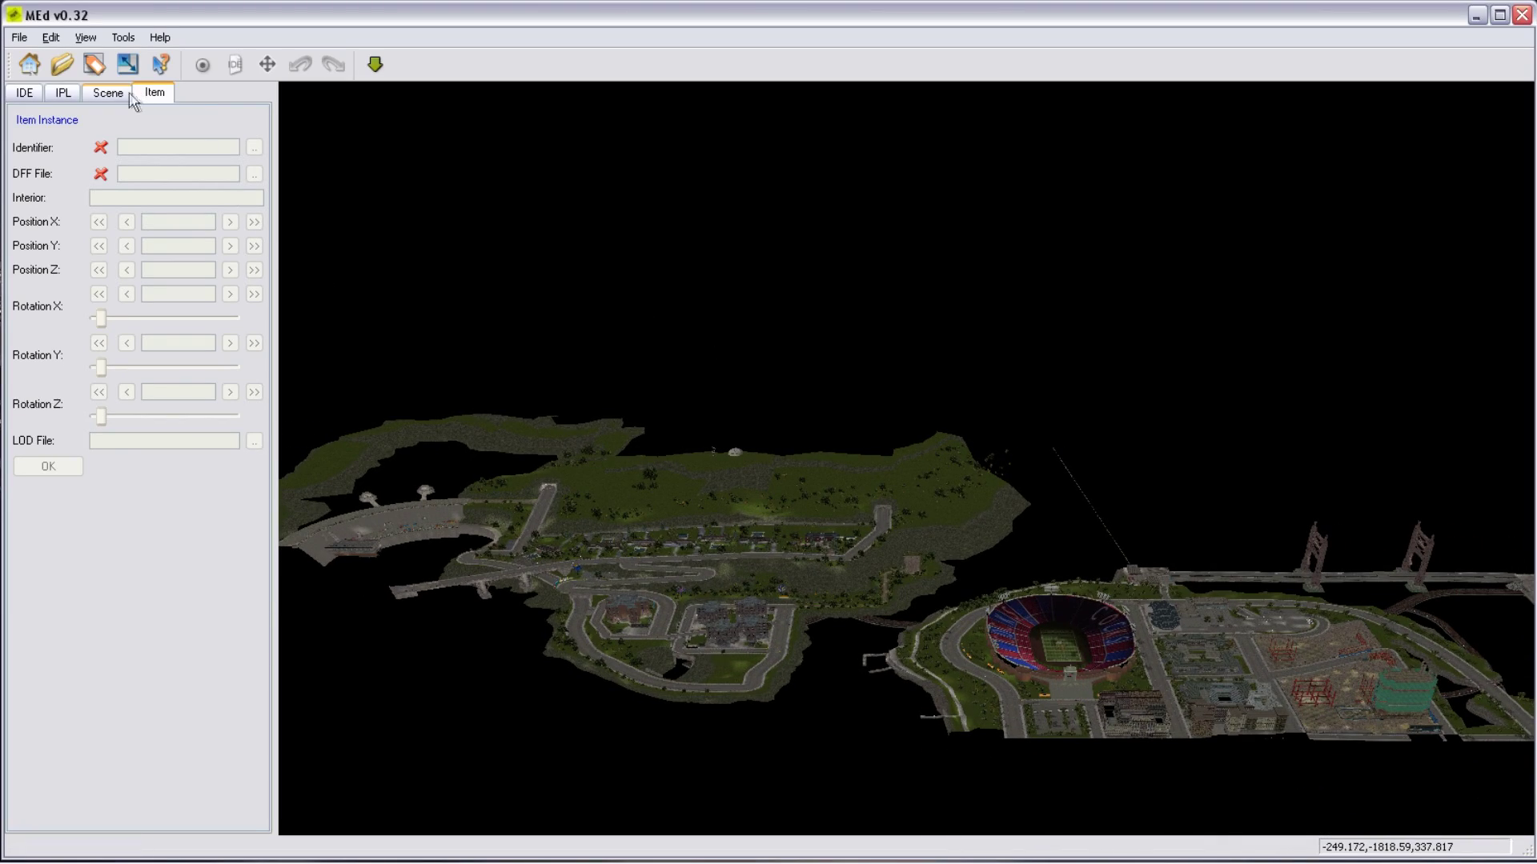
{"action": "left_click", "coordinate": [102, 96]}
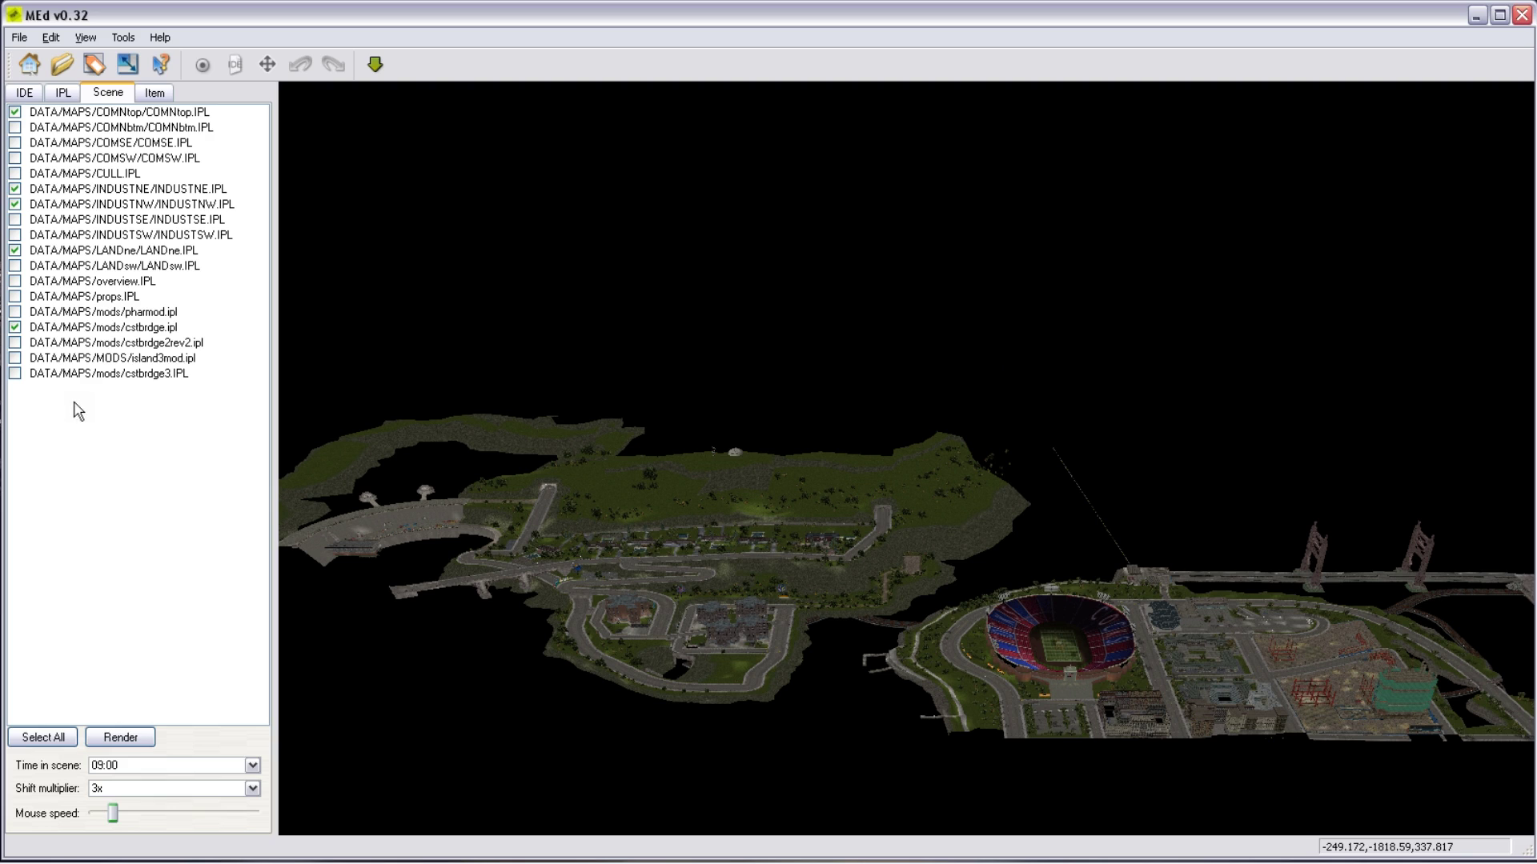
Add LANDsw.IPL to the scene, render it, and view all the loaded islands from higher and farther away.
{"action": "left_click", "coordinate": [16, 265]}
{"action": "left_click", "coordinate": [128, 737]}
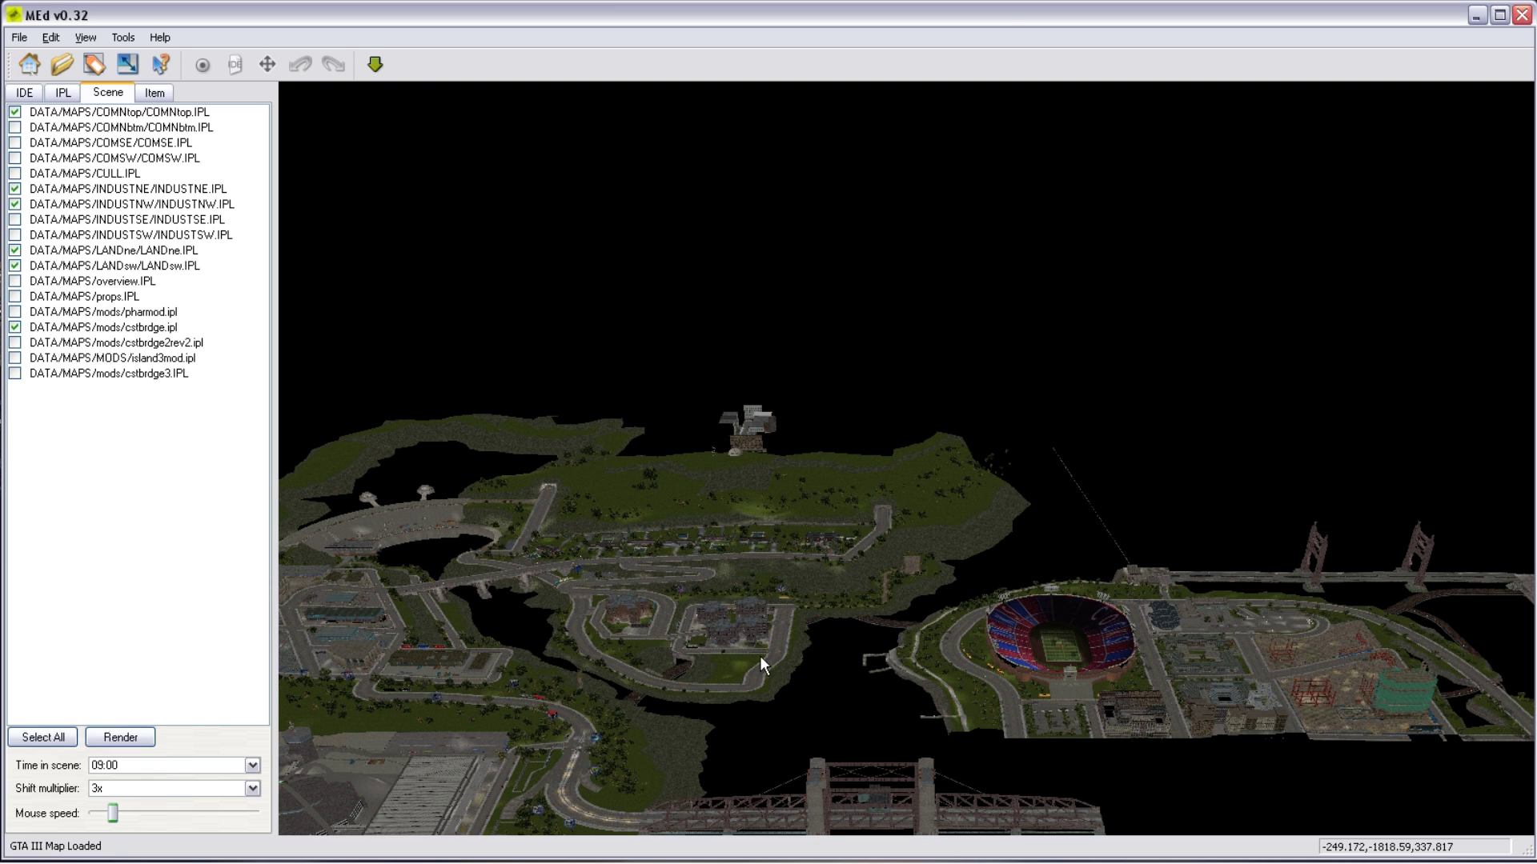
{"action": "key", "text": "Down"}
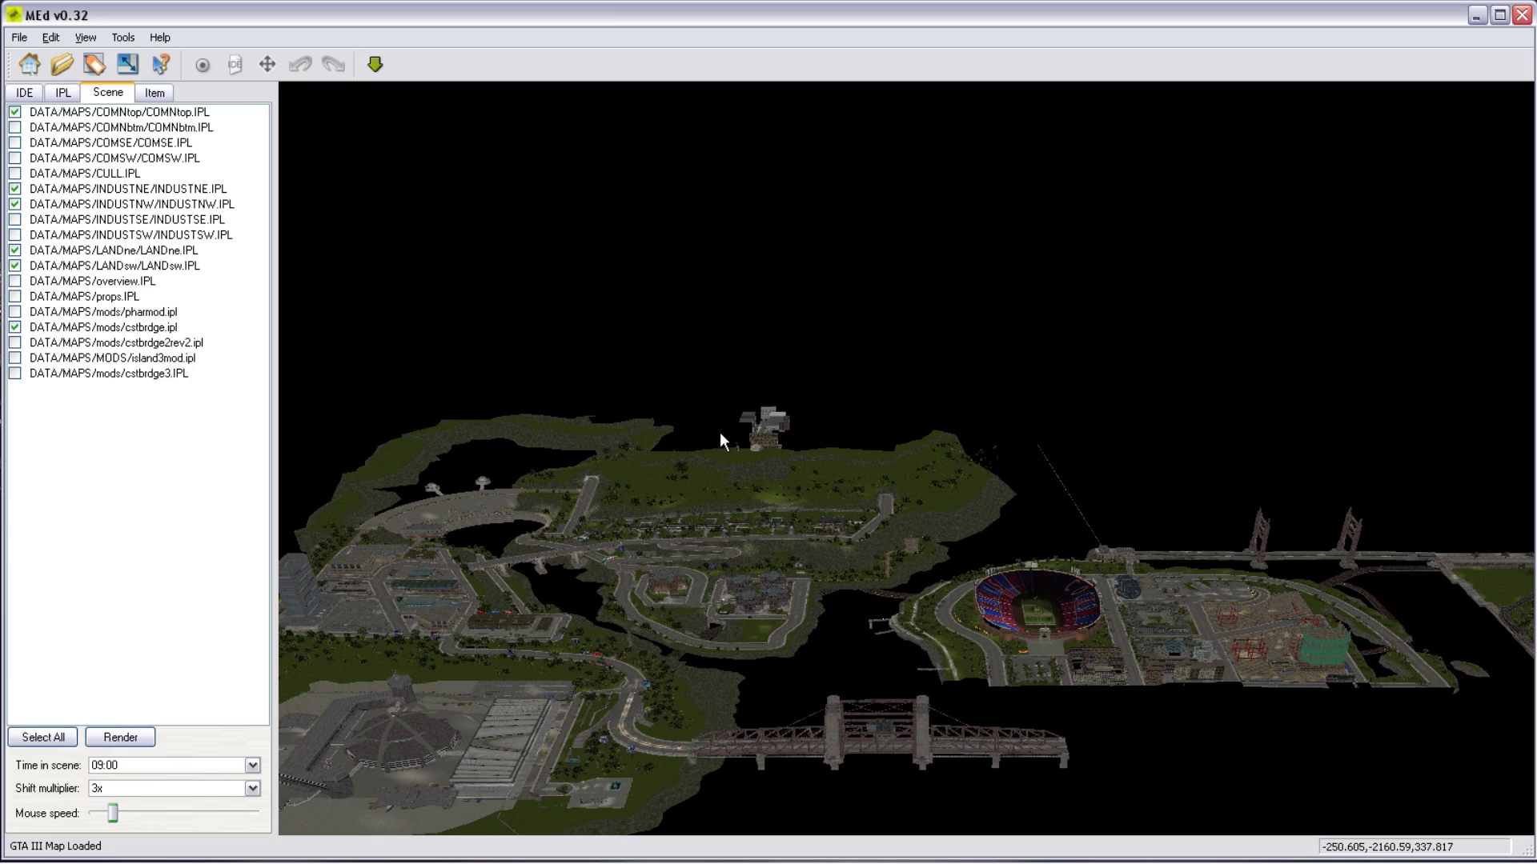
{"action": "key", "text": "d"}
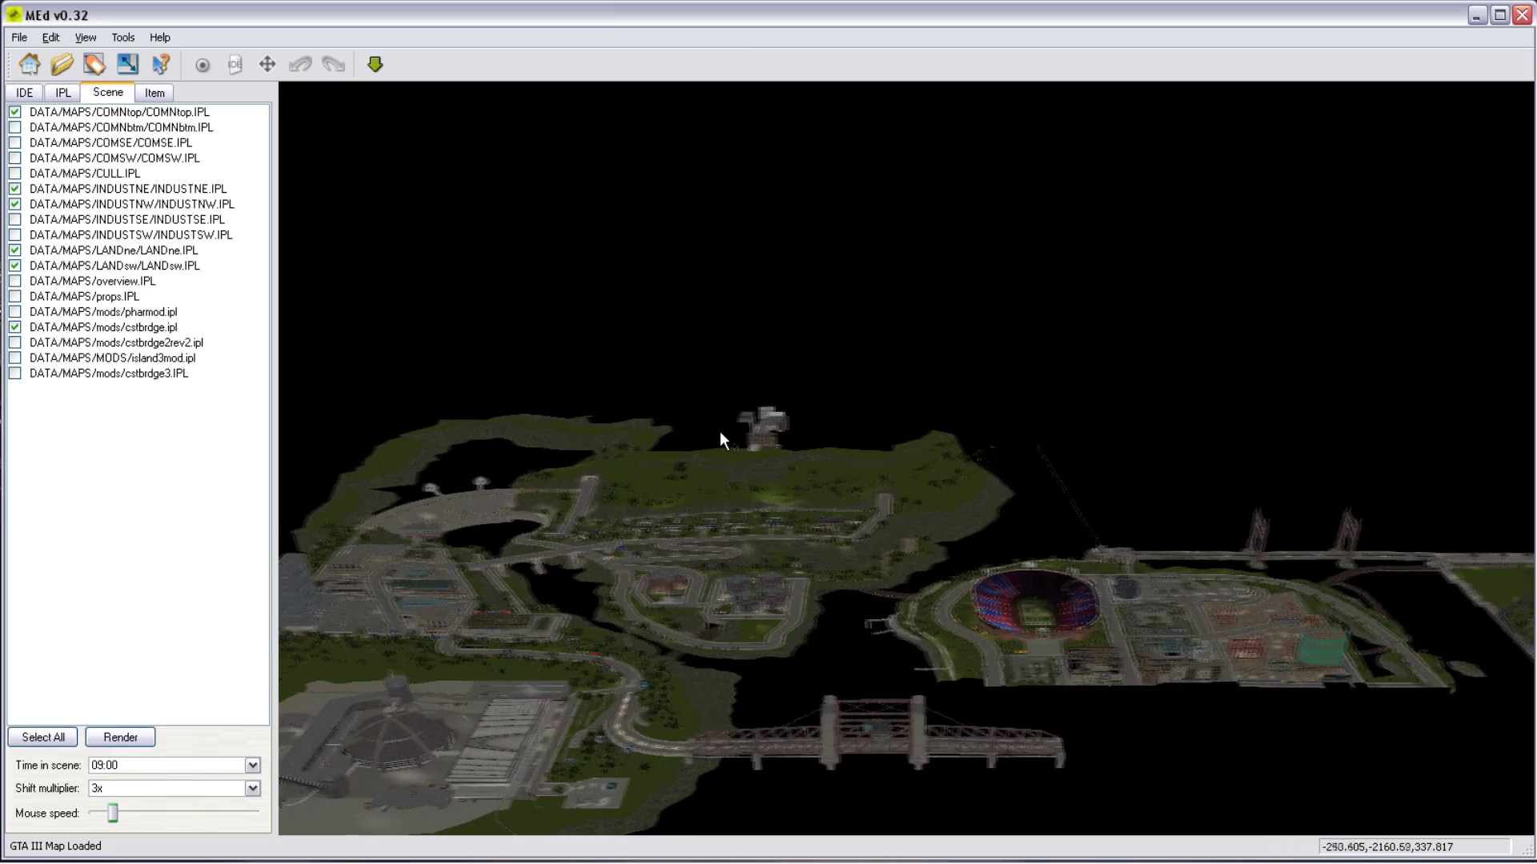
{"action": "key", "text": "q"}
{"action": "key", "text": "e"}
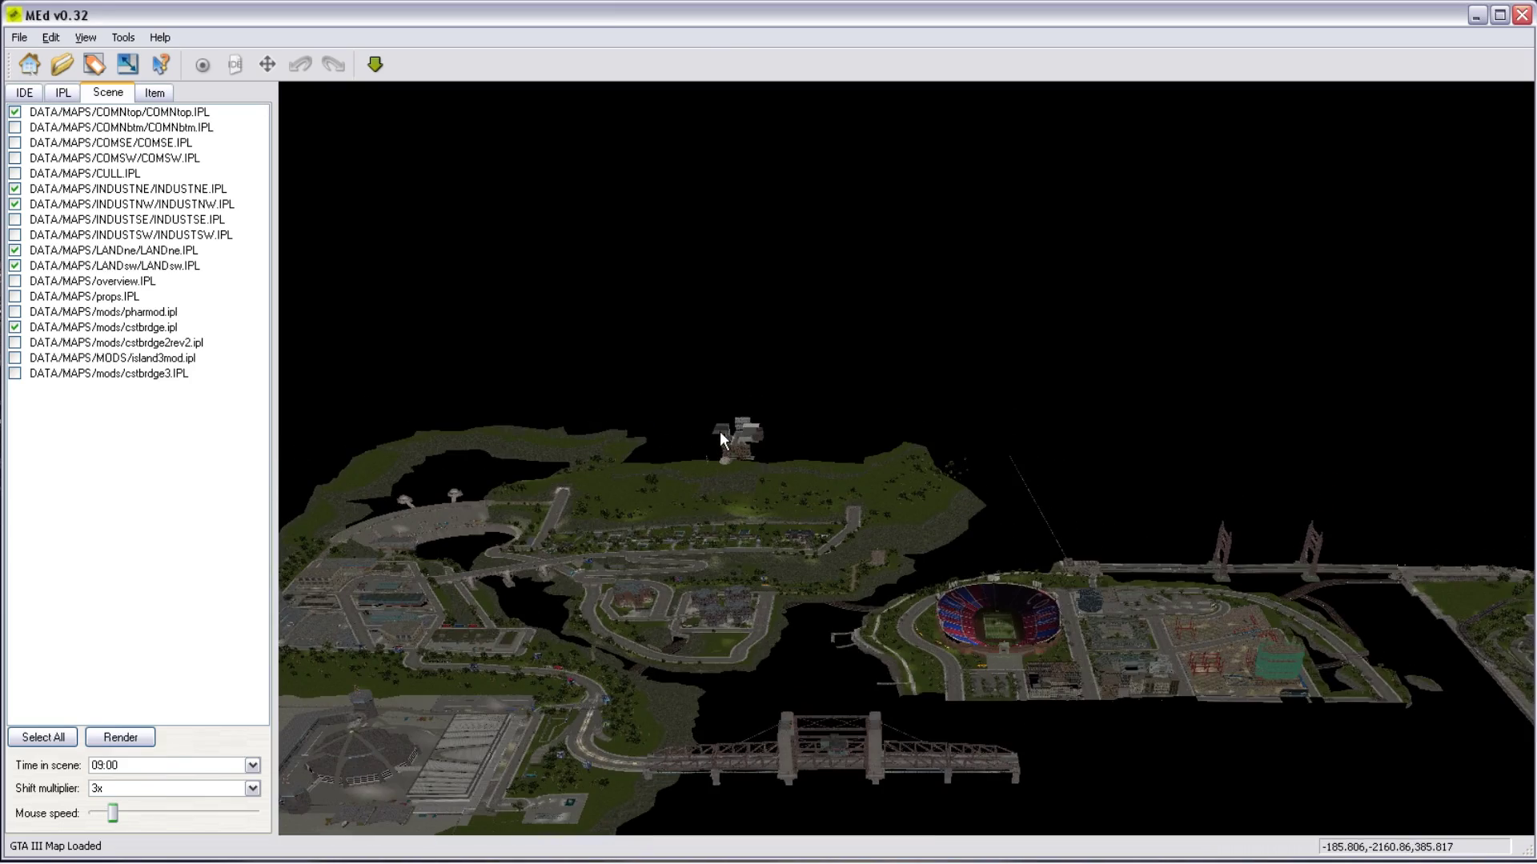
{"action": "left_click_drag", "start_coordinate": [861, 434], "coordinate": [885, 545]}
{"action": "key", "text": "e"}
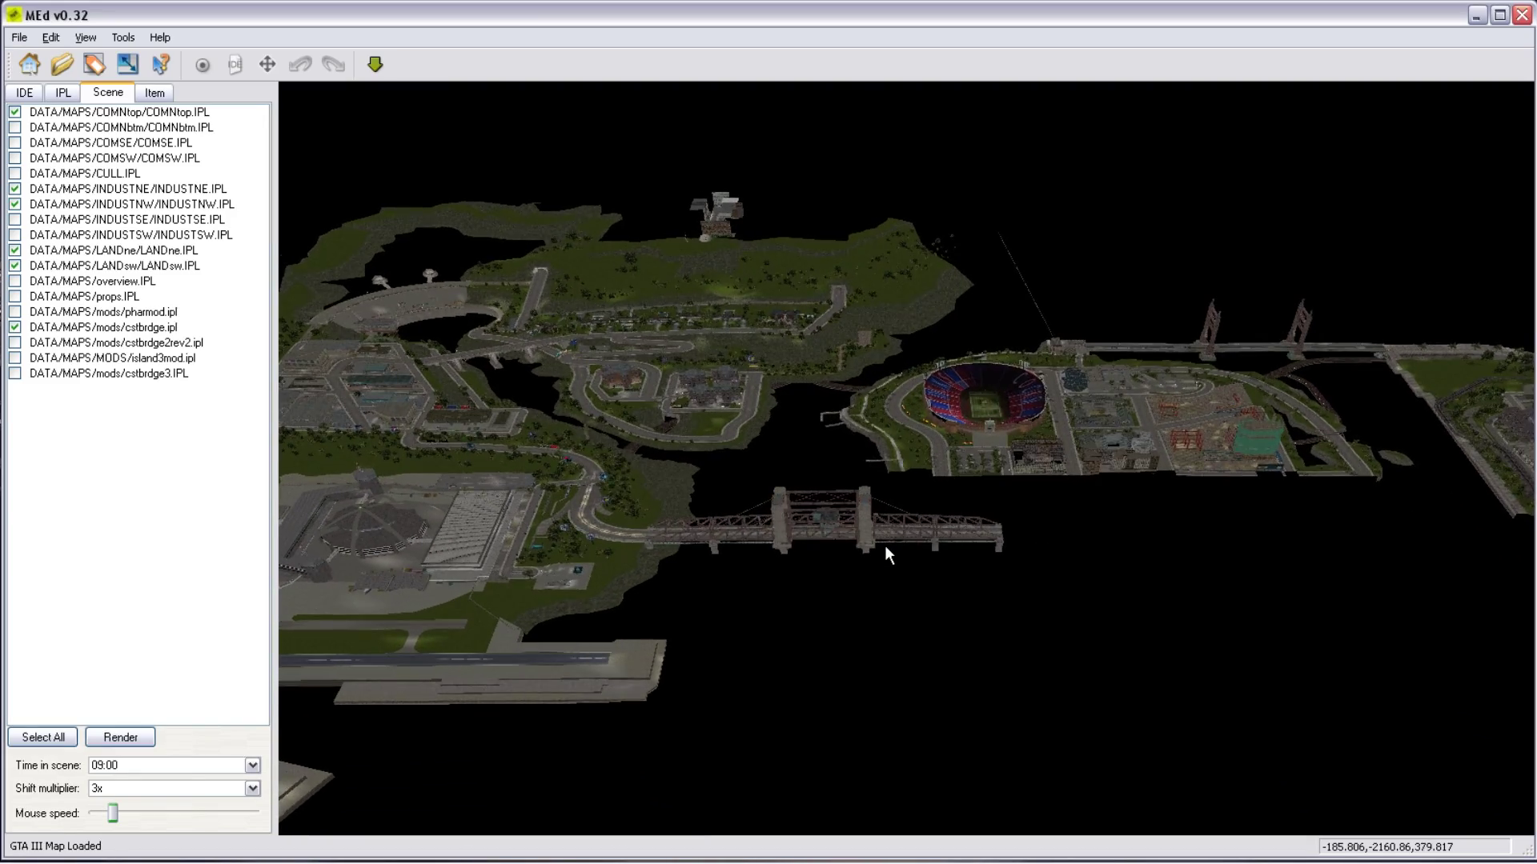
{"action": "key", "text": "s"}
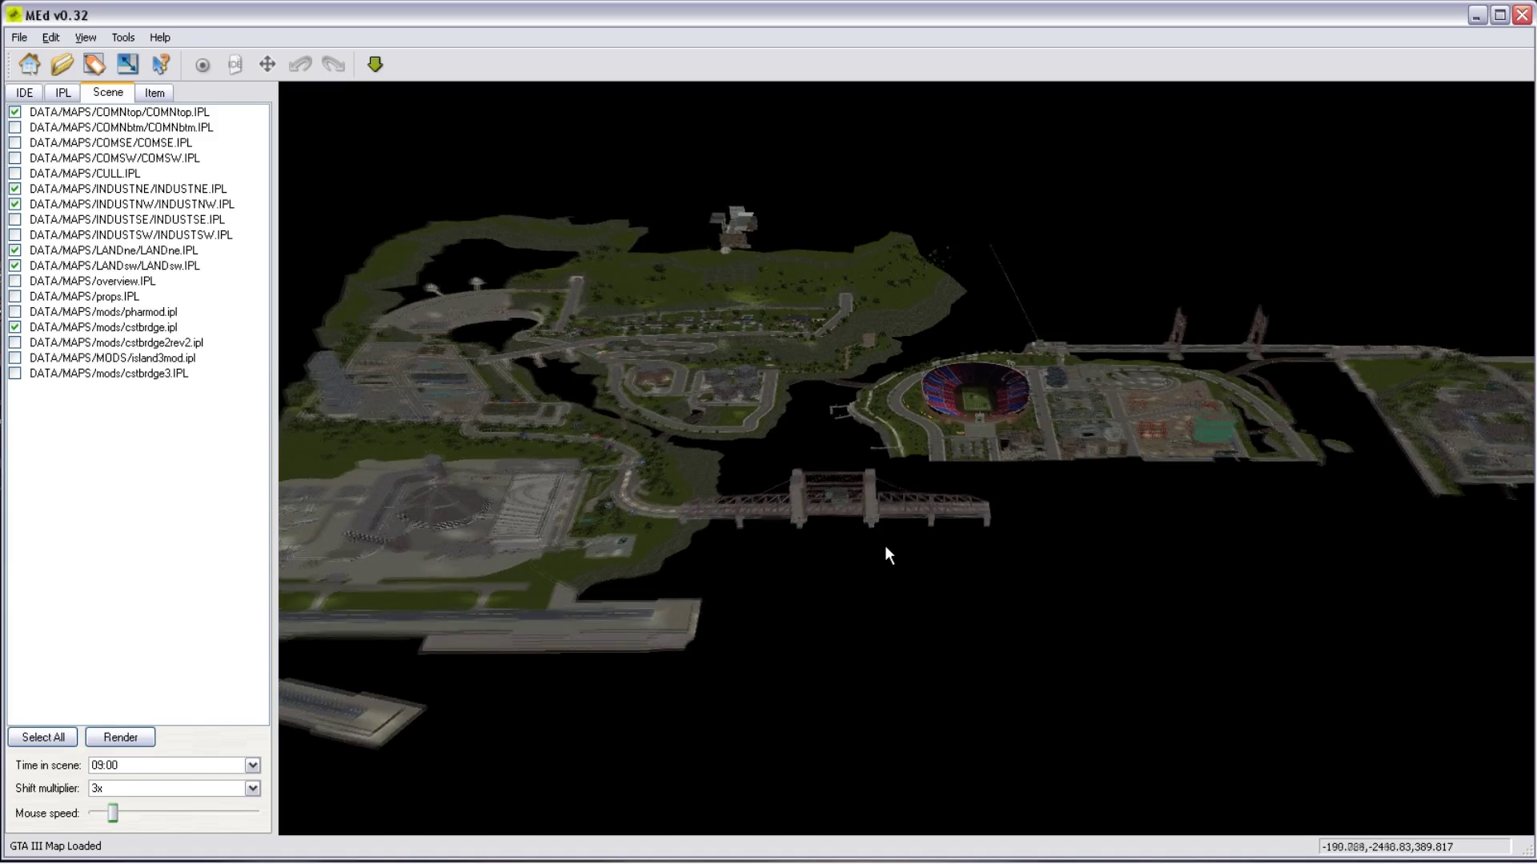
{"action": "key", "text": "s"}
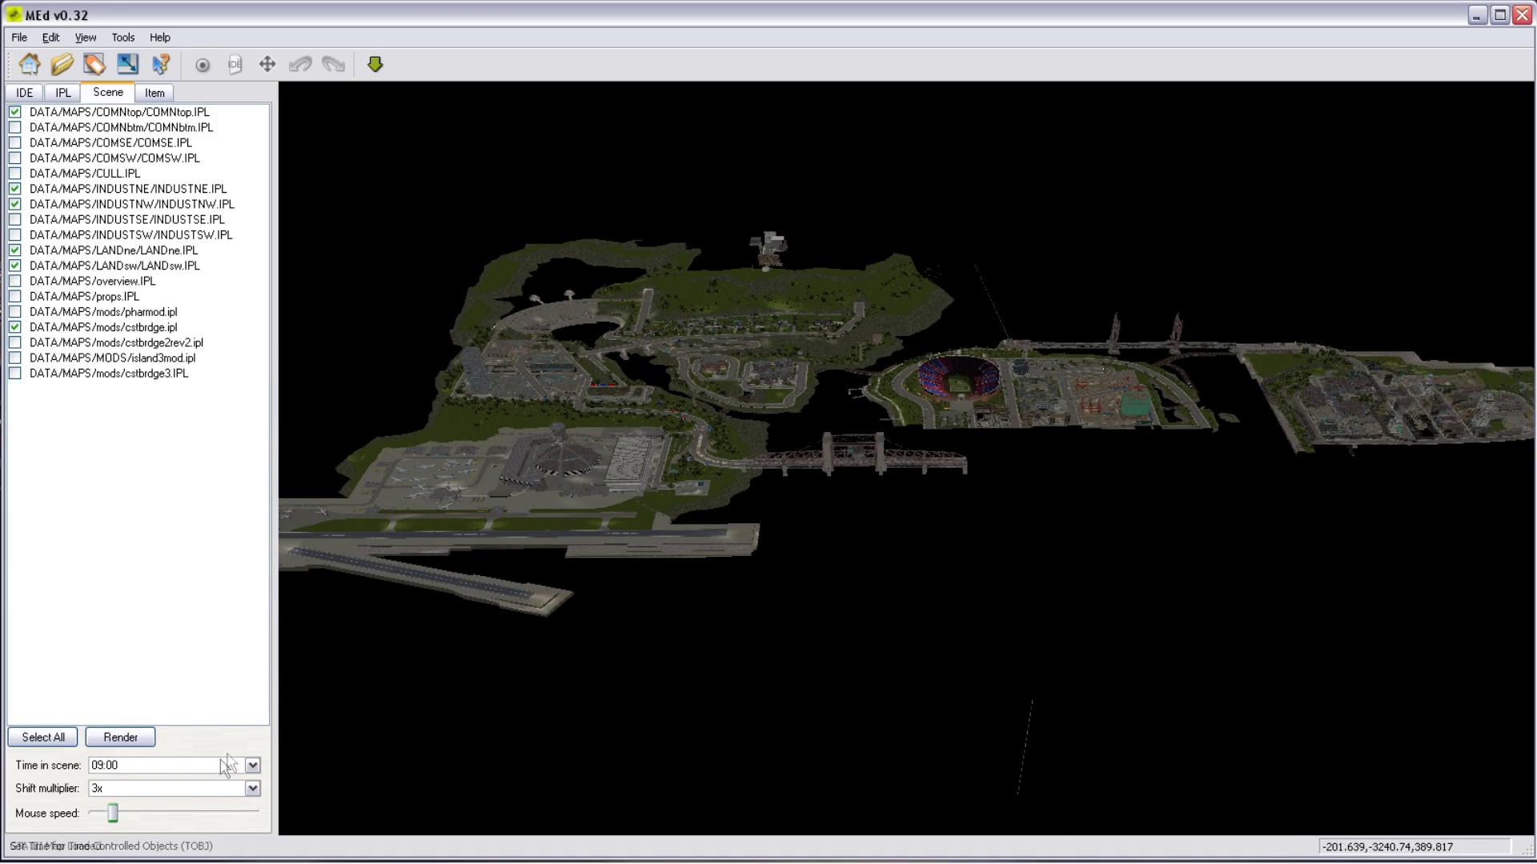
Set the scene's shift multiplier to 10x.
{"action": "left_click", "coordinate": [196, 791]}
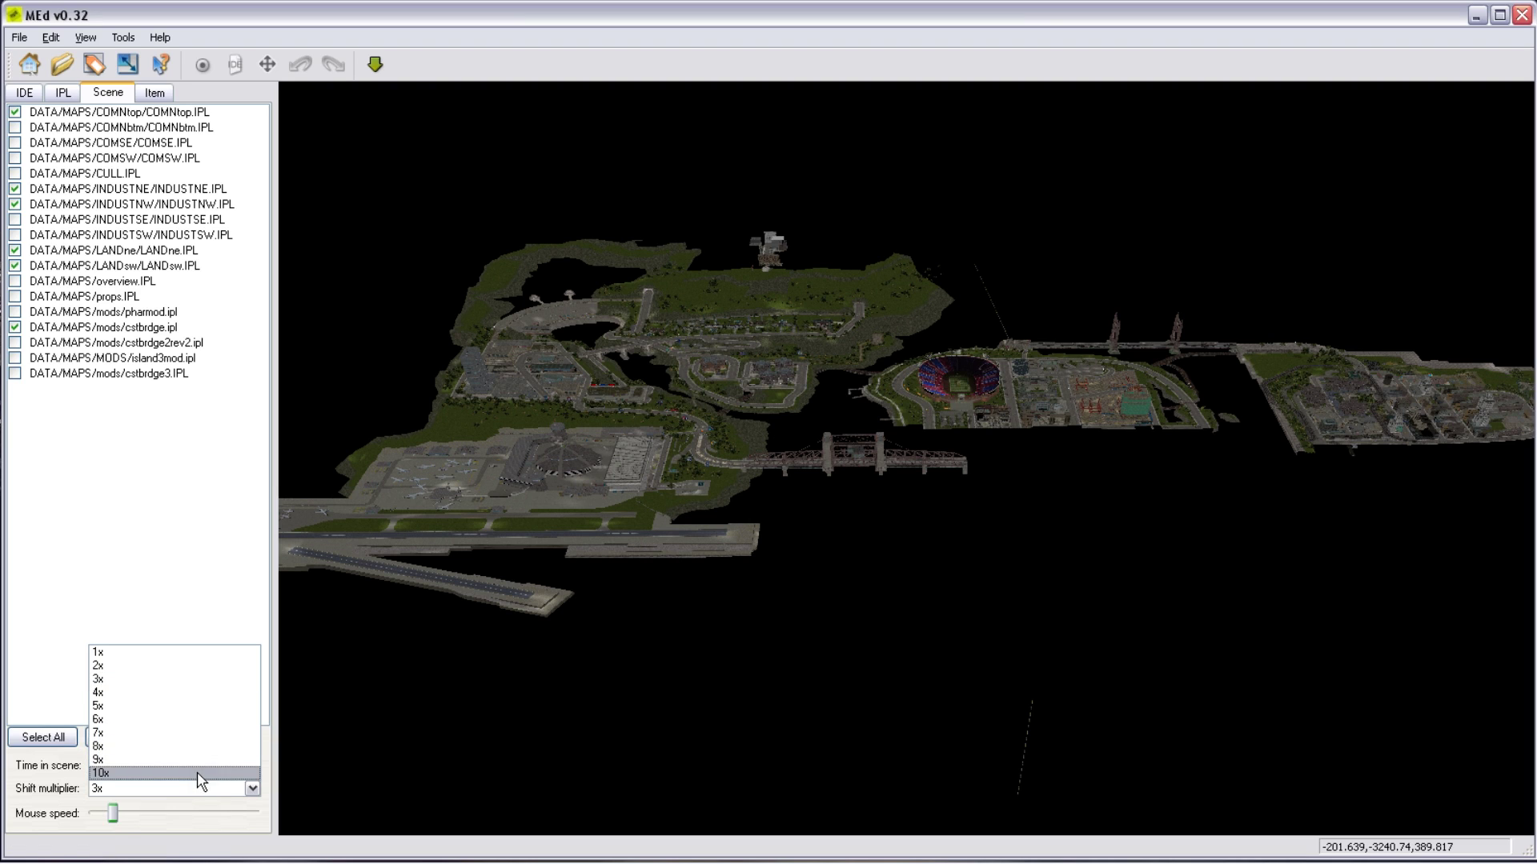
{"action": "left_click", "coordinate": [200, 773]}
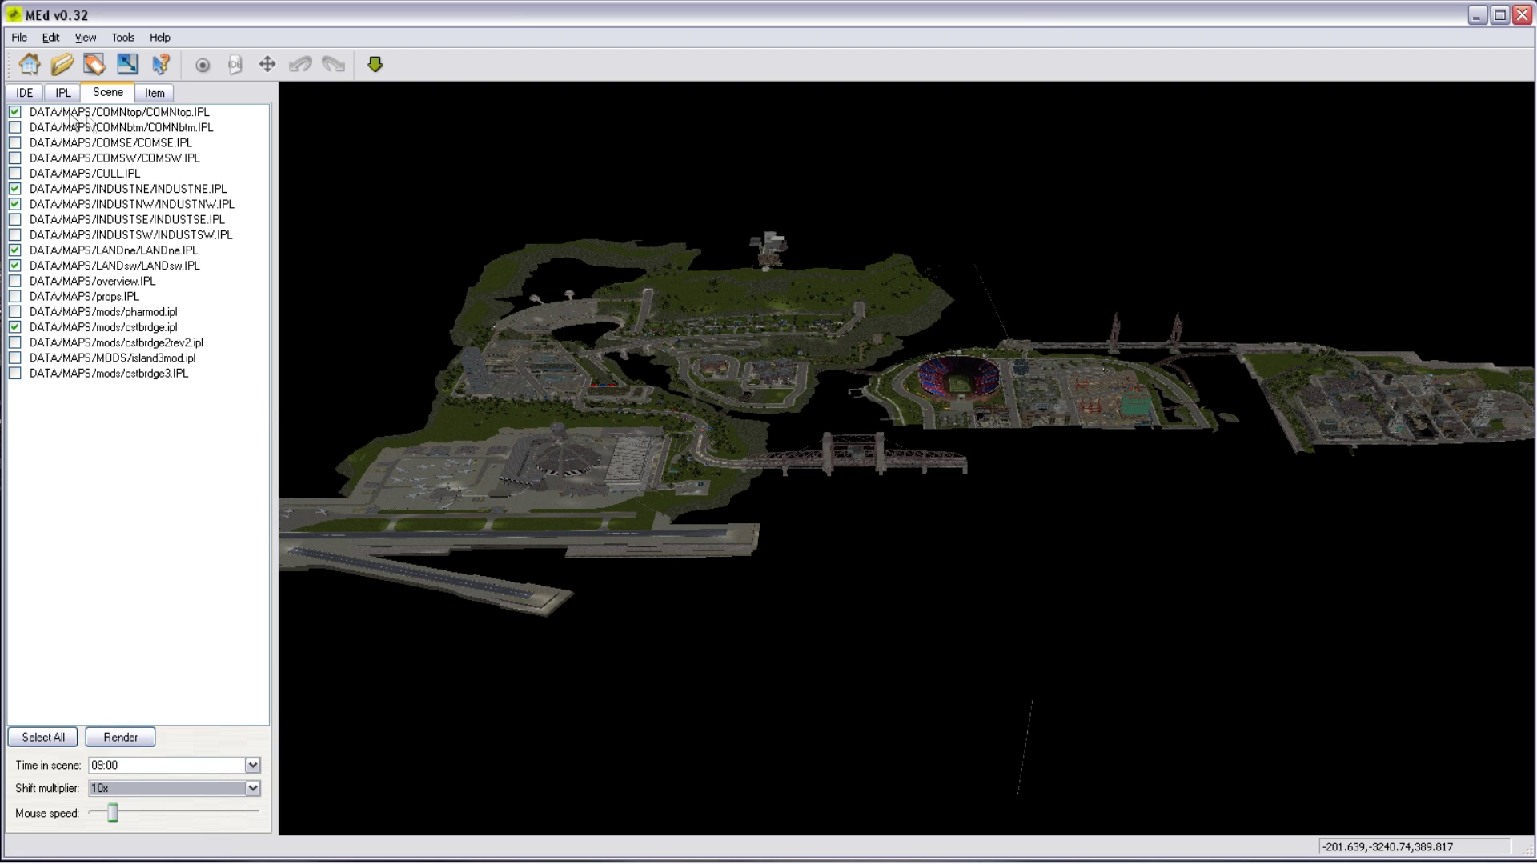
Browse the standard objects defined in generic.IDE, and return to the scene's list of map sections.
{"action": "left_click", "coordinate": [26, 93]}
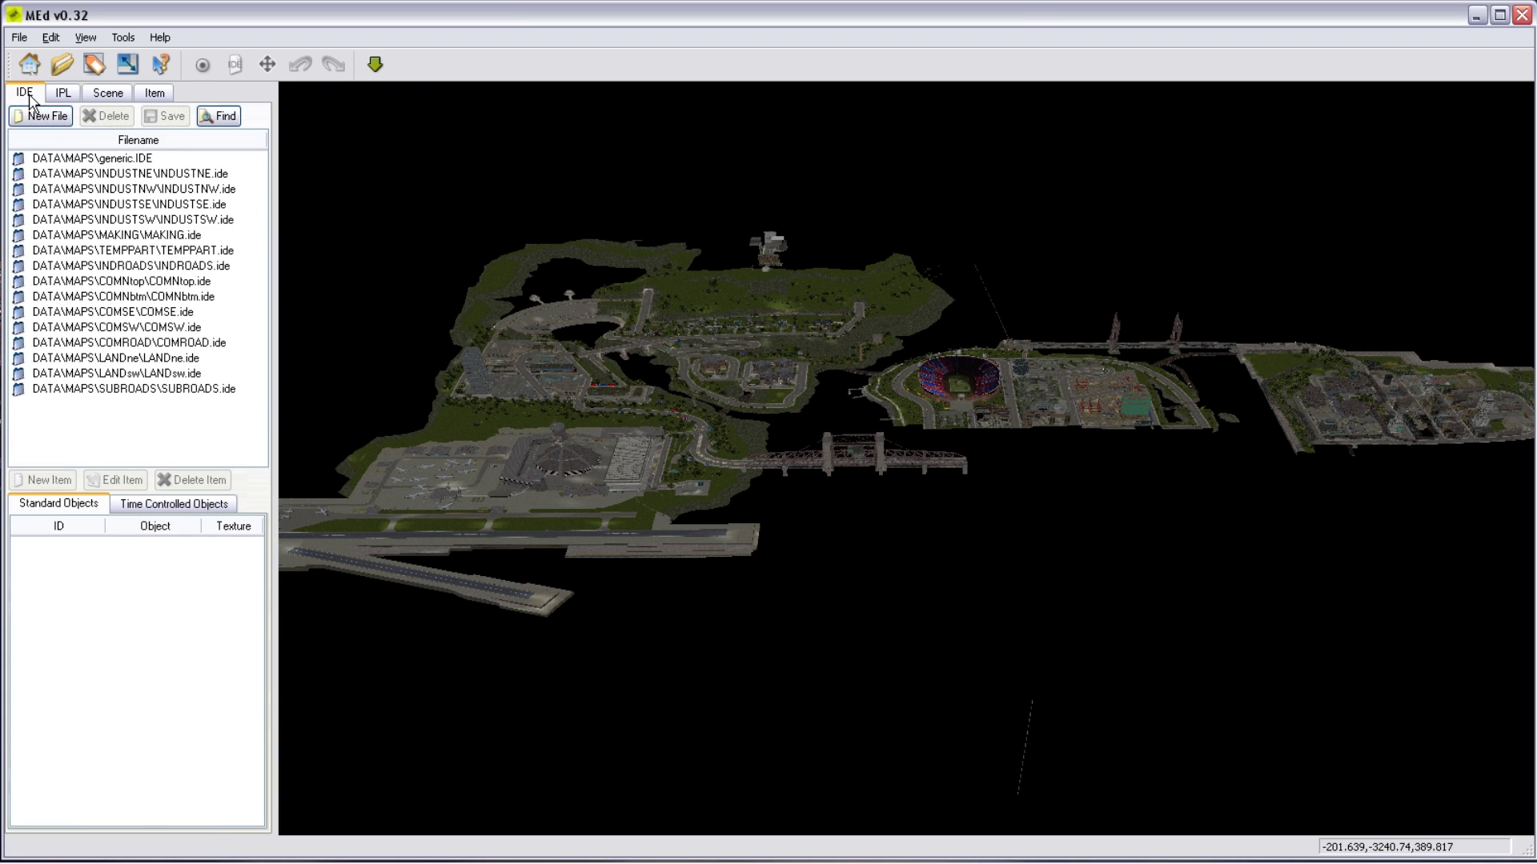
{"action": "left_click", "coordinate": [115, 162]}
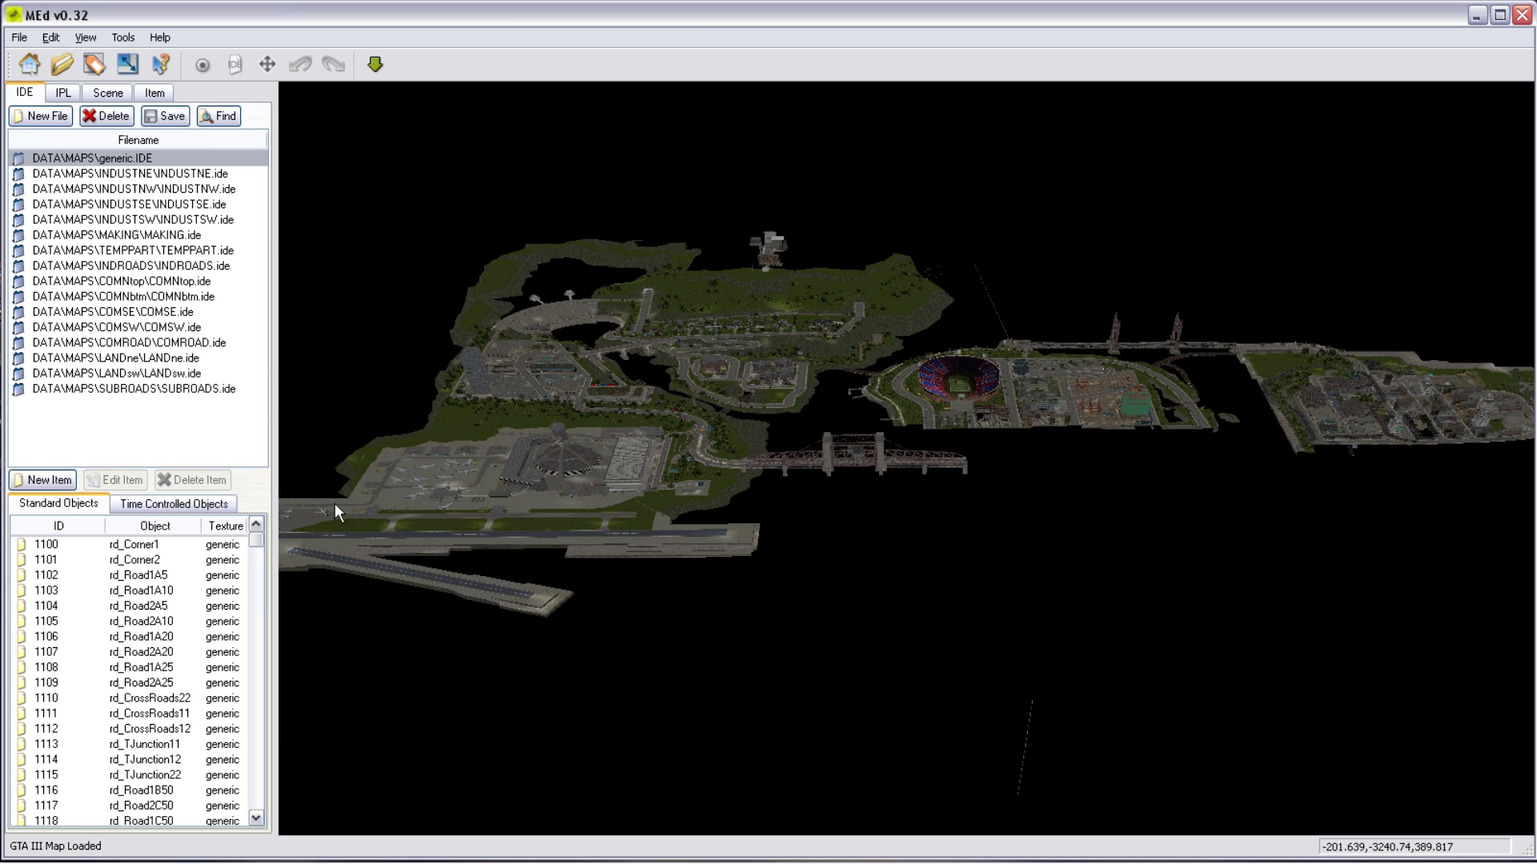
{"action": "left_click_drag", "start_coordinate": [263, 544], "coordinate": [254, 639]}
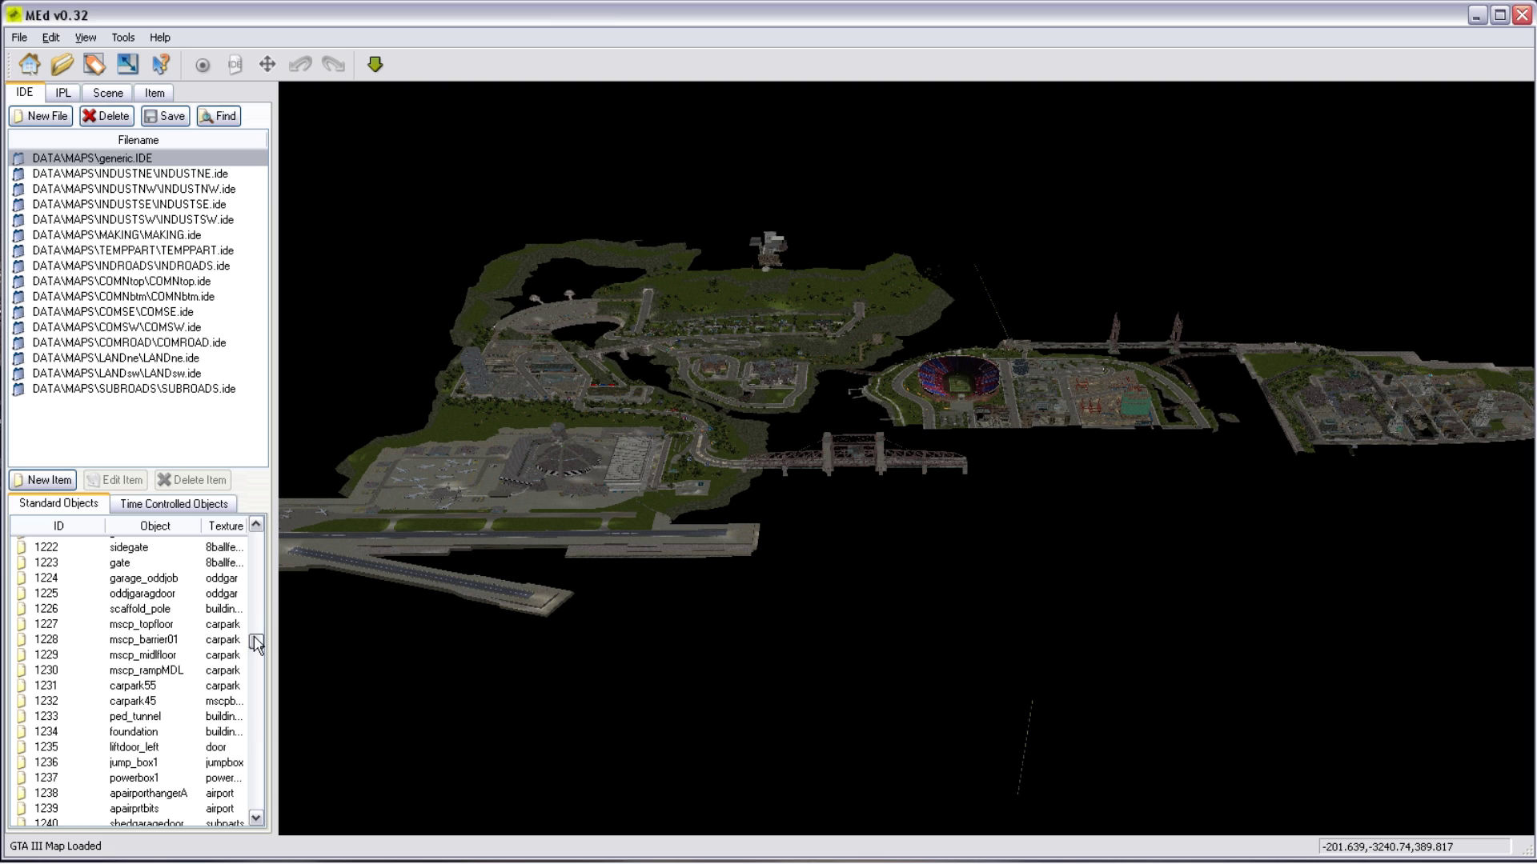
{"action": "left_click", "coordinate": [110, 94]}
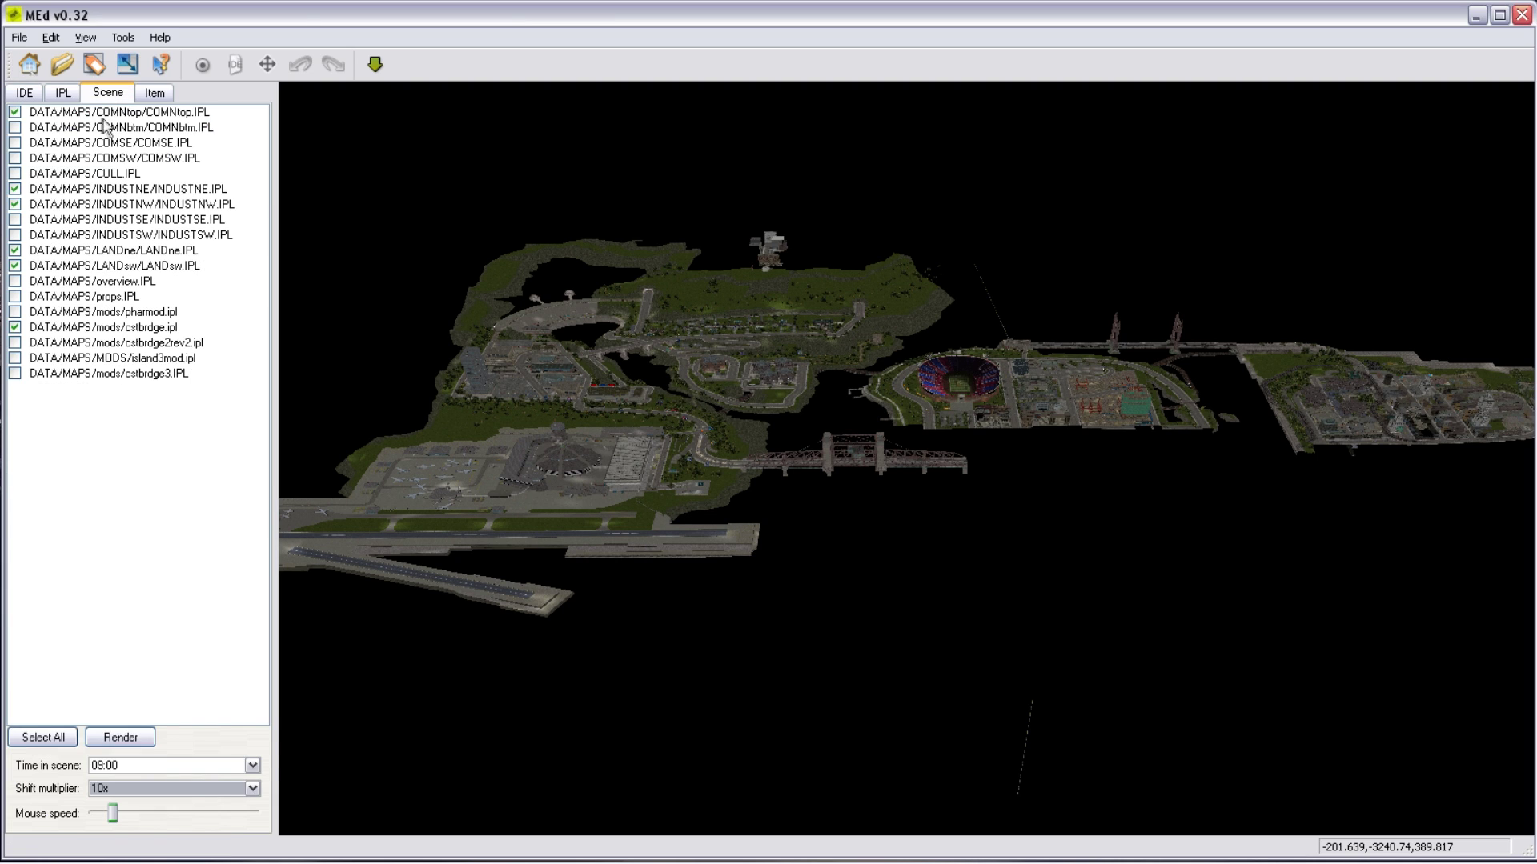
Create a new IPL file named gtamapper in the mods folder and include it in the rendered scene.
{"action": "left_click", "coordinate": [64, 94]}
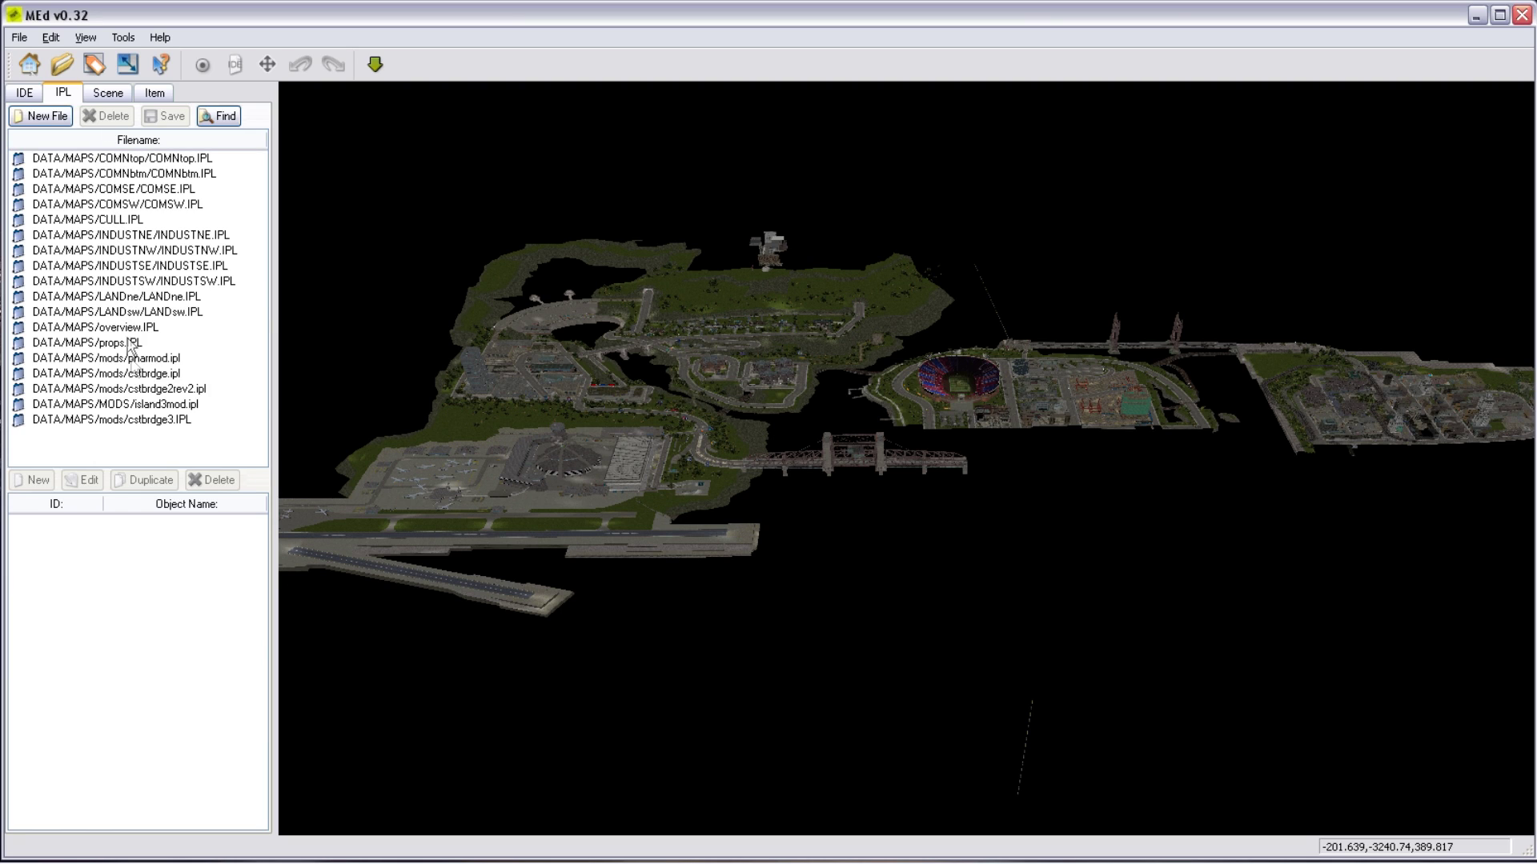
{"action": "left_click", "coordinate": [42, 116]}
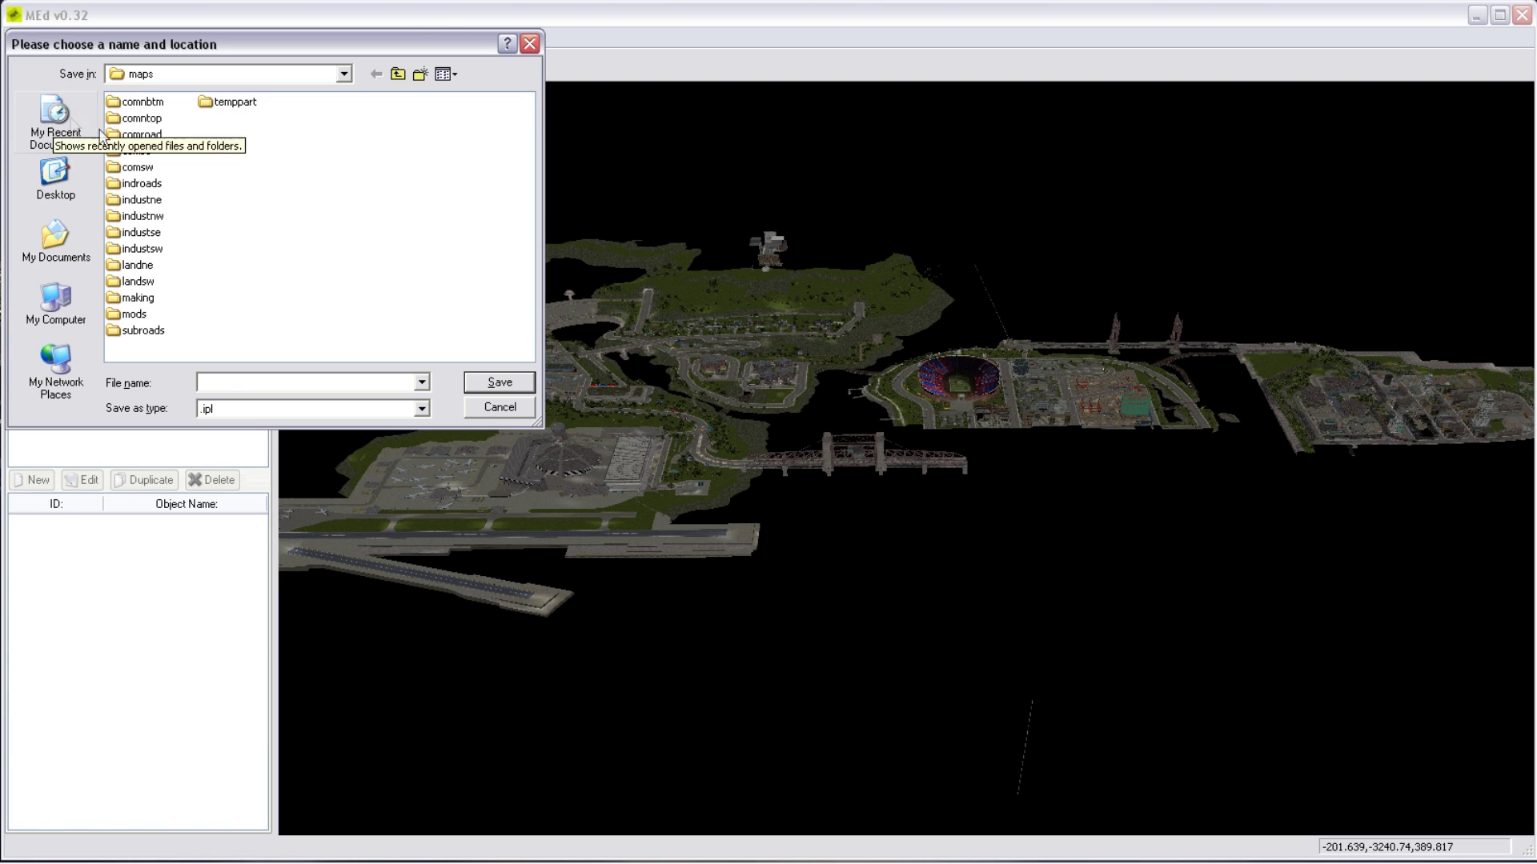
{"action": "double_click", "coordinate": [128, 315]}
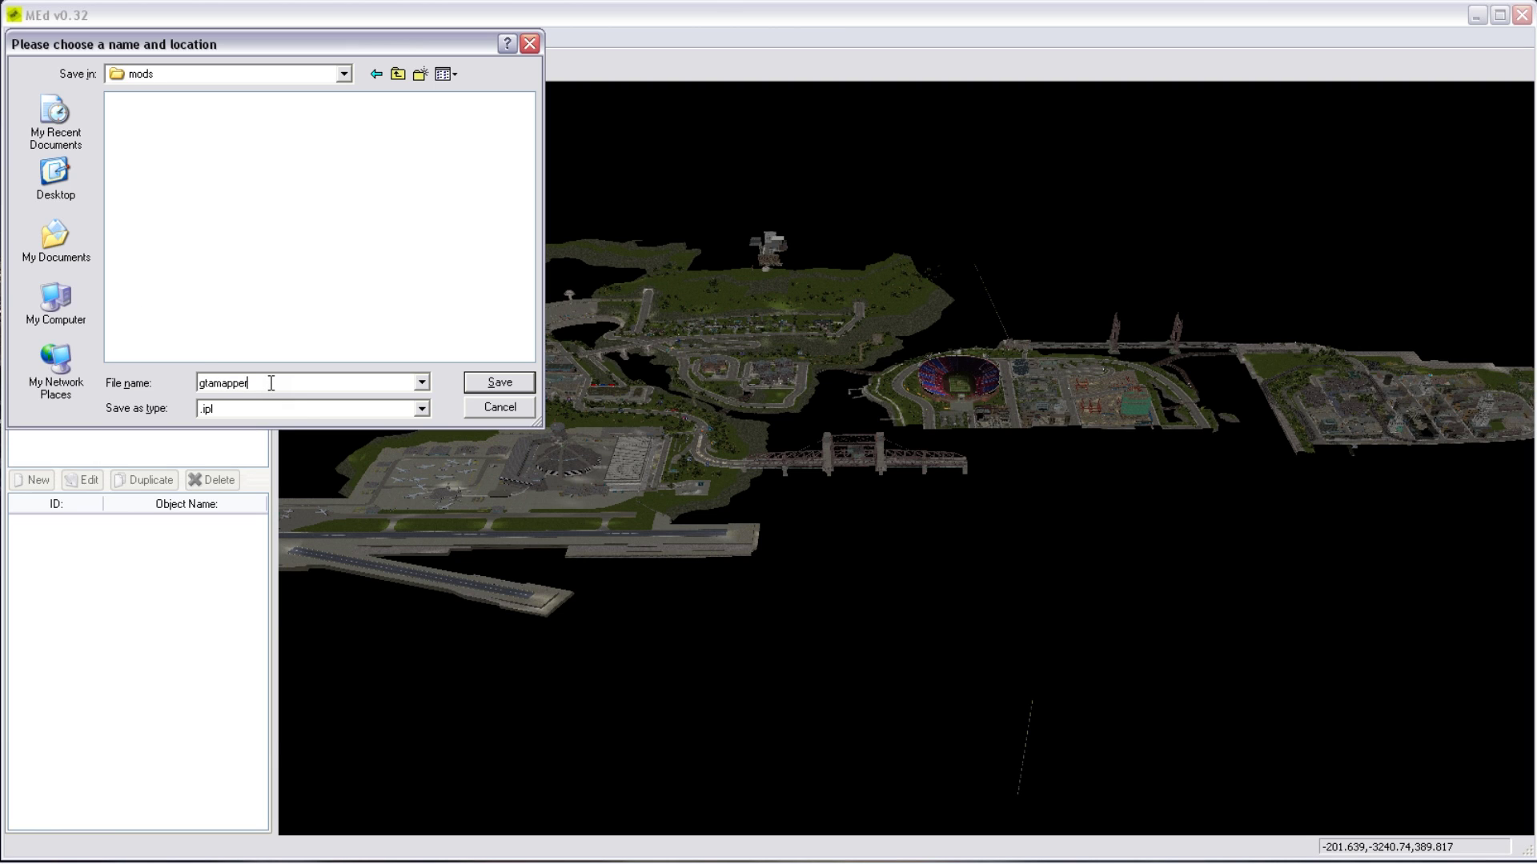
{"action": "key", "text": "Return"}
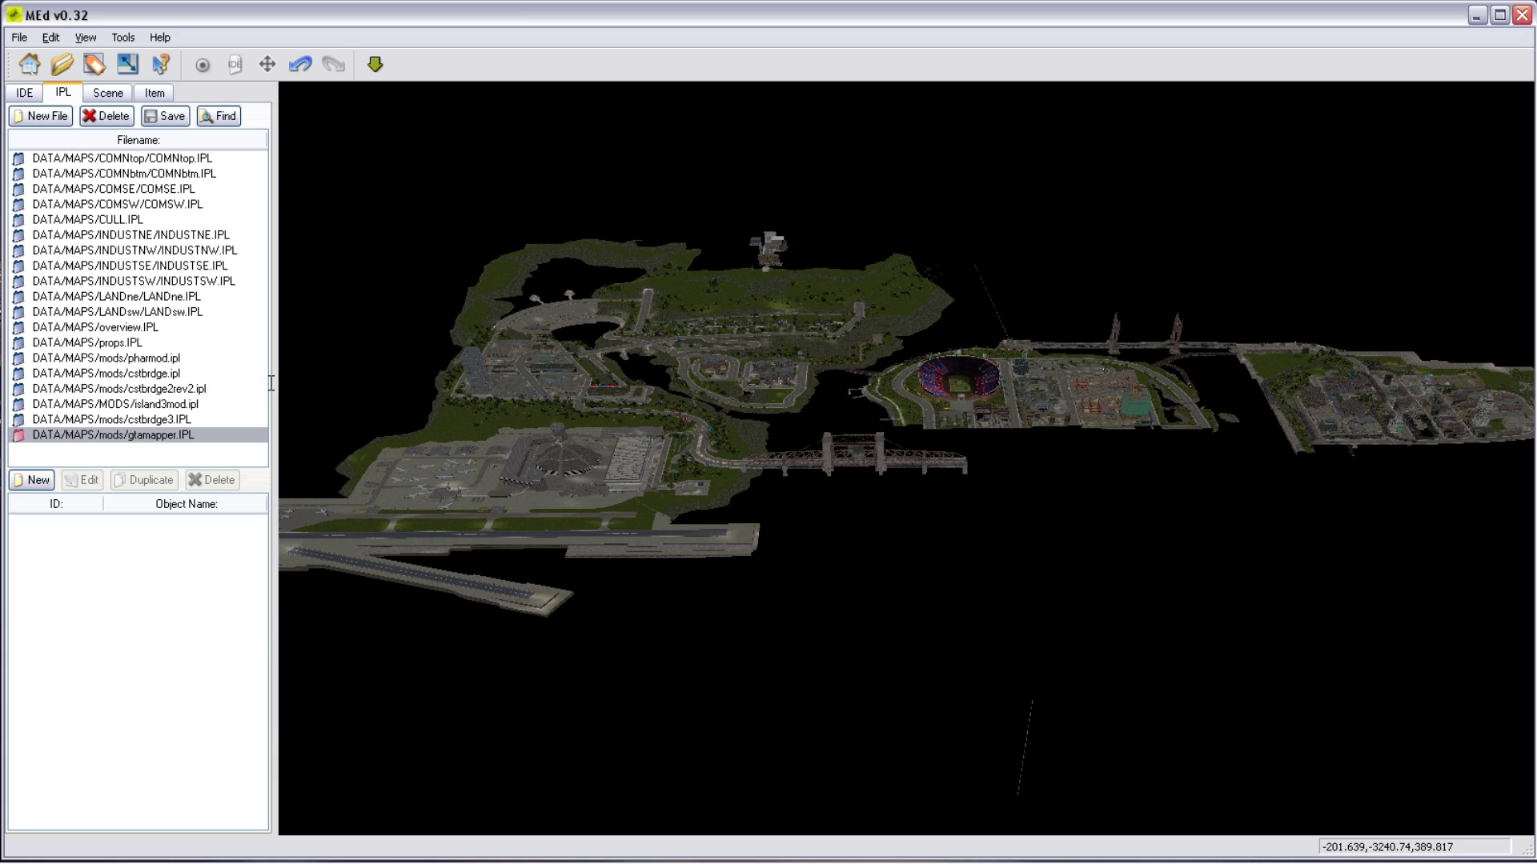
{"action": "left_click", "coordinate": [108, 92]}
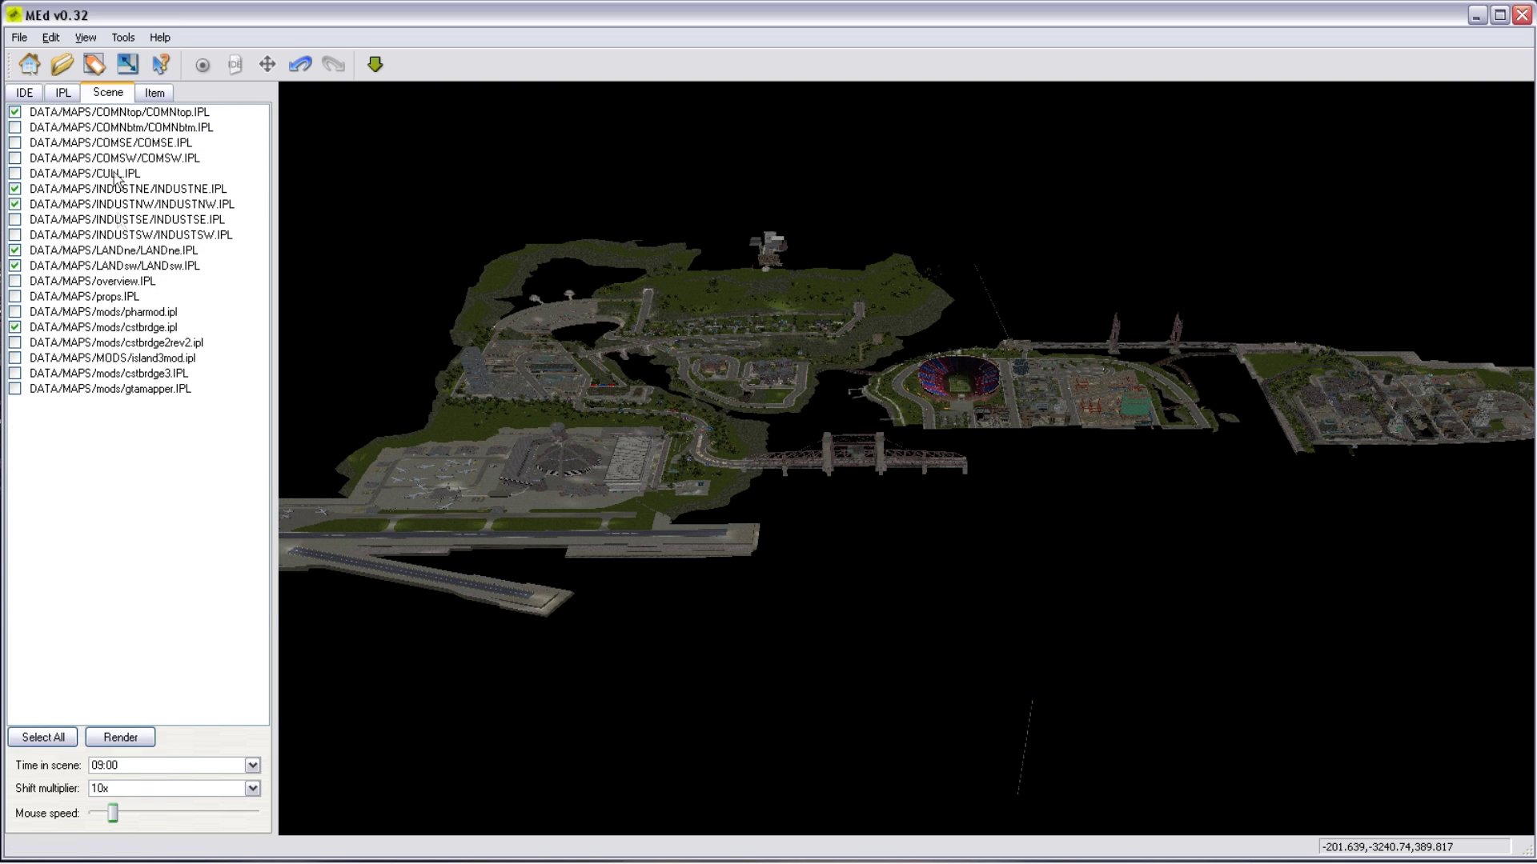
{"action": "left_click", "coordinate": [133, 388]}
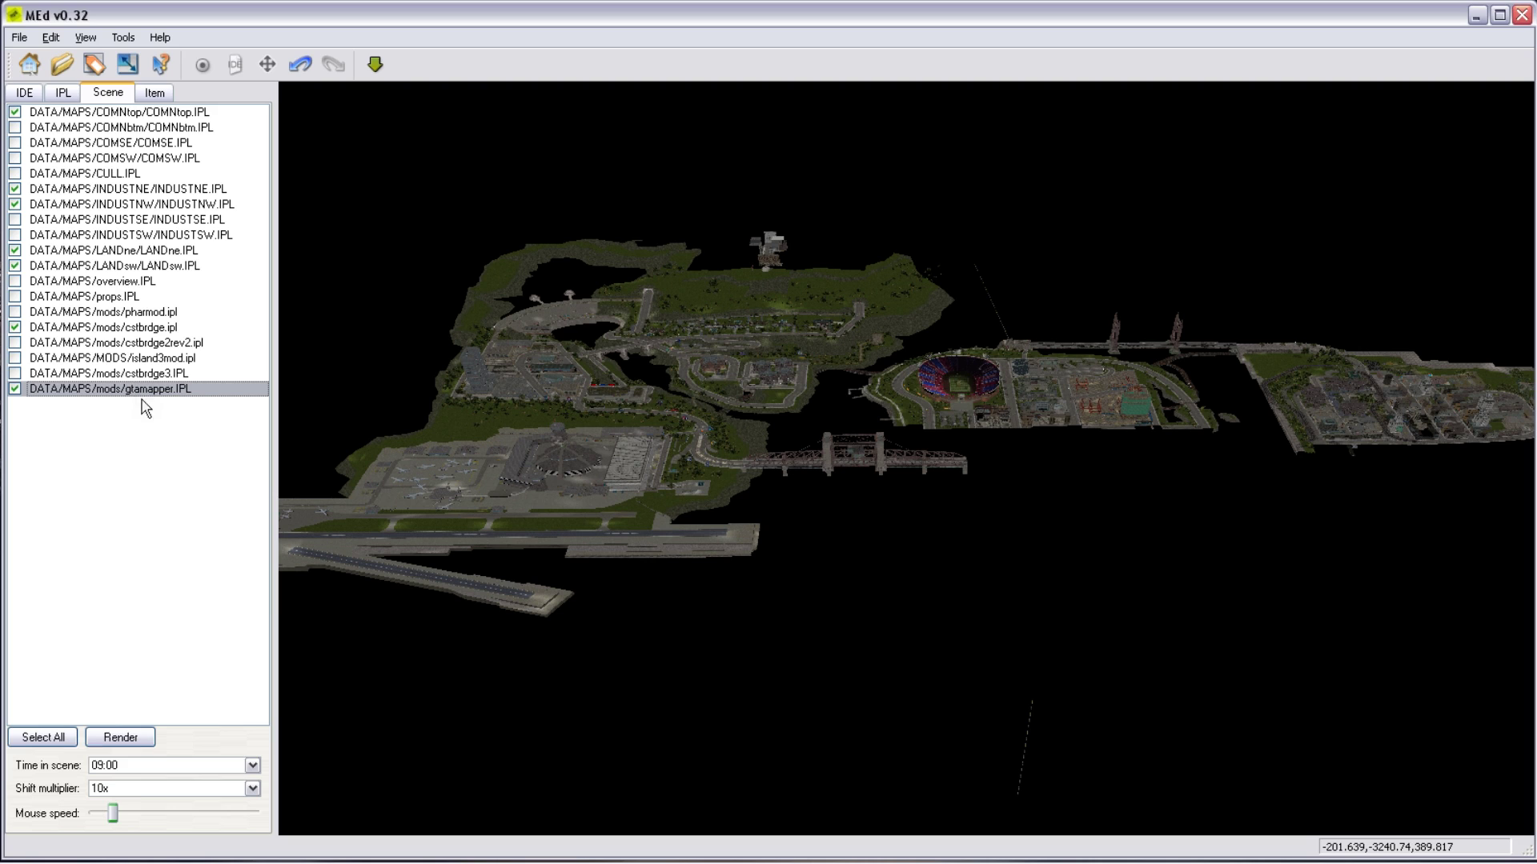
Add the object LODistancoast01 (ID 1251) from generic.IDE as a new item in gtamapper.IPL.
{"action": "left_click", "coordinate": [63, 92]}
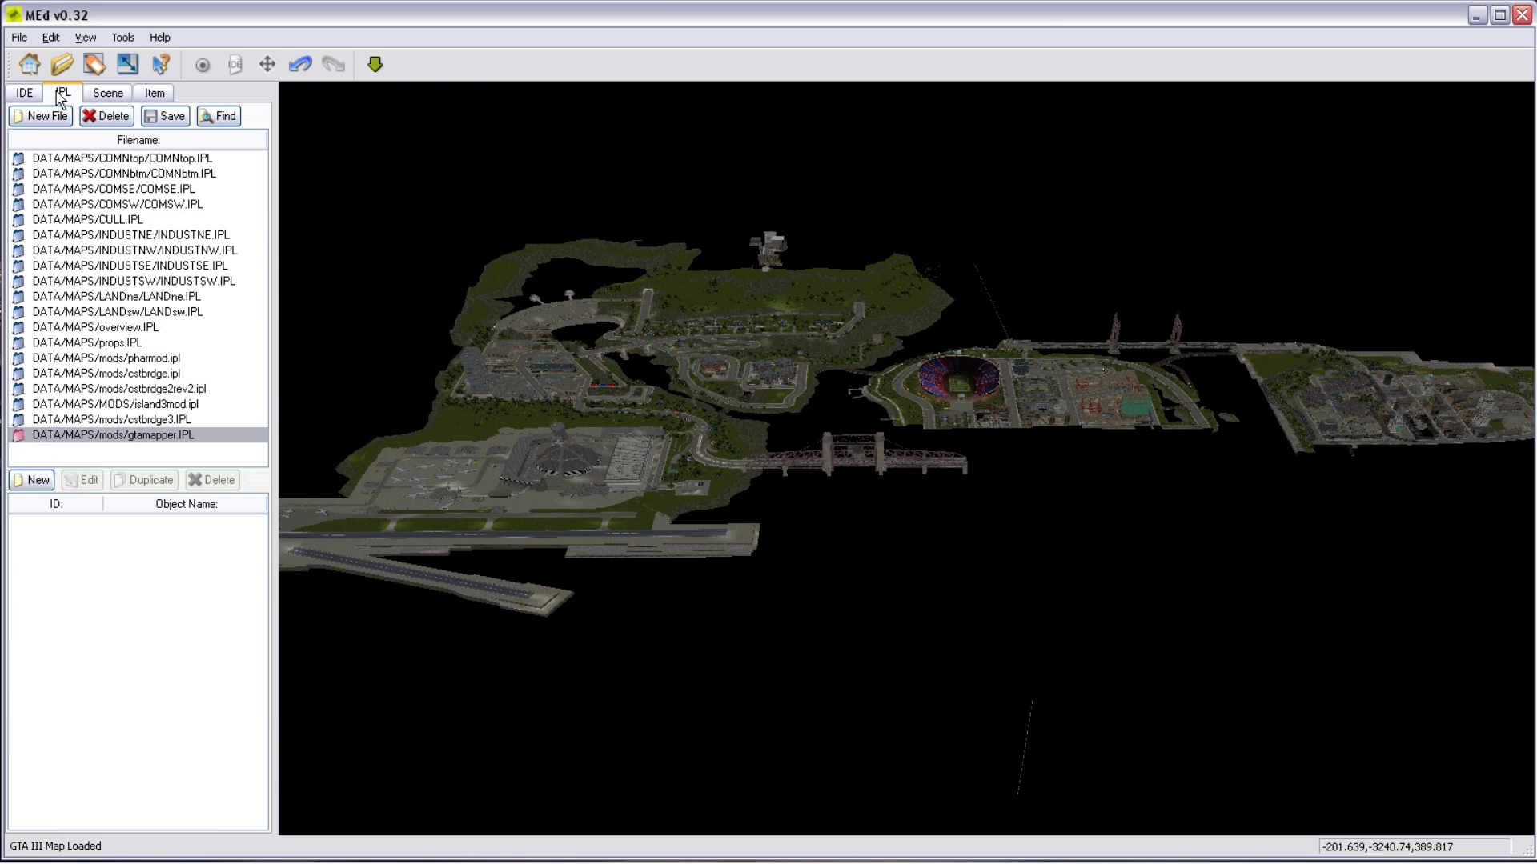
{"action": "left_click", "coordinate": [30, 481]}
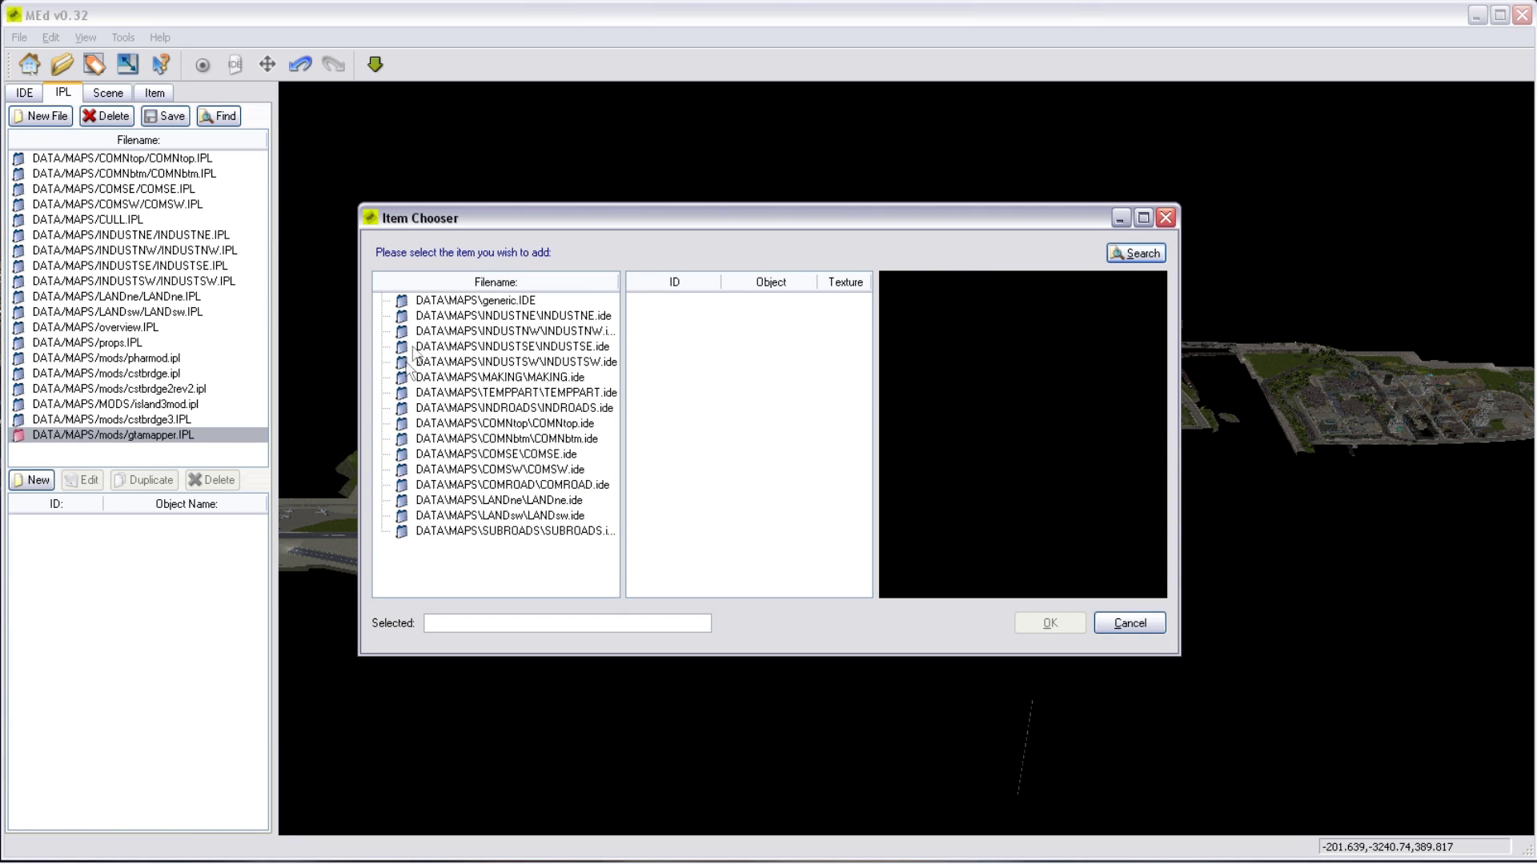
{"action": "left_click", "coordinate": [438, 302]}
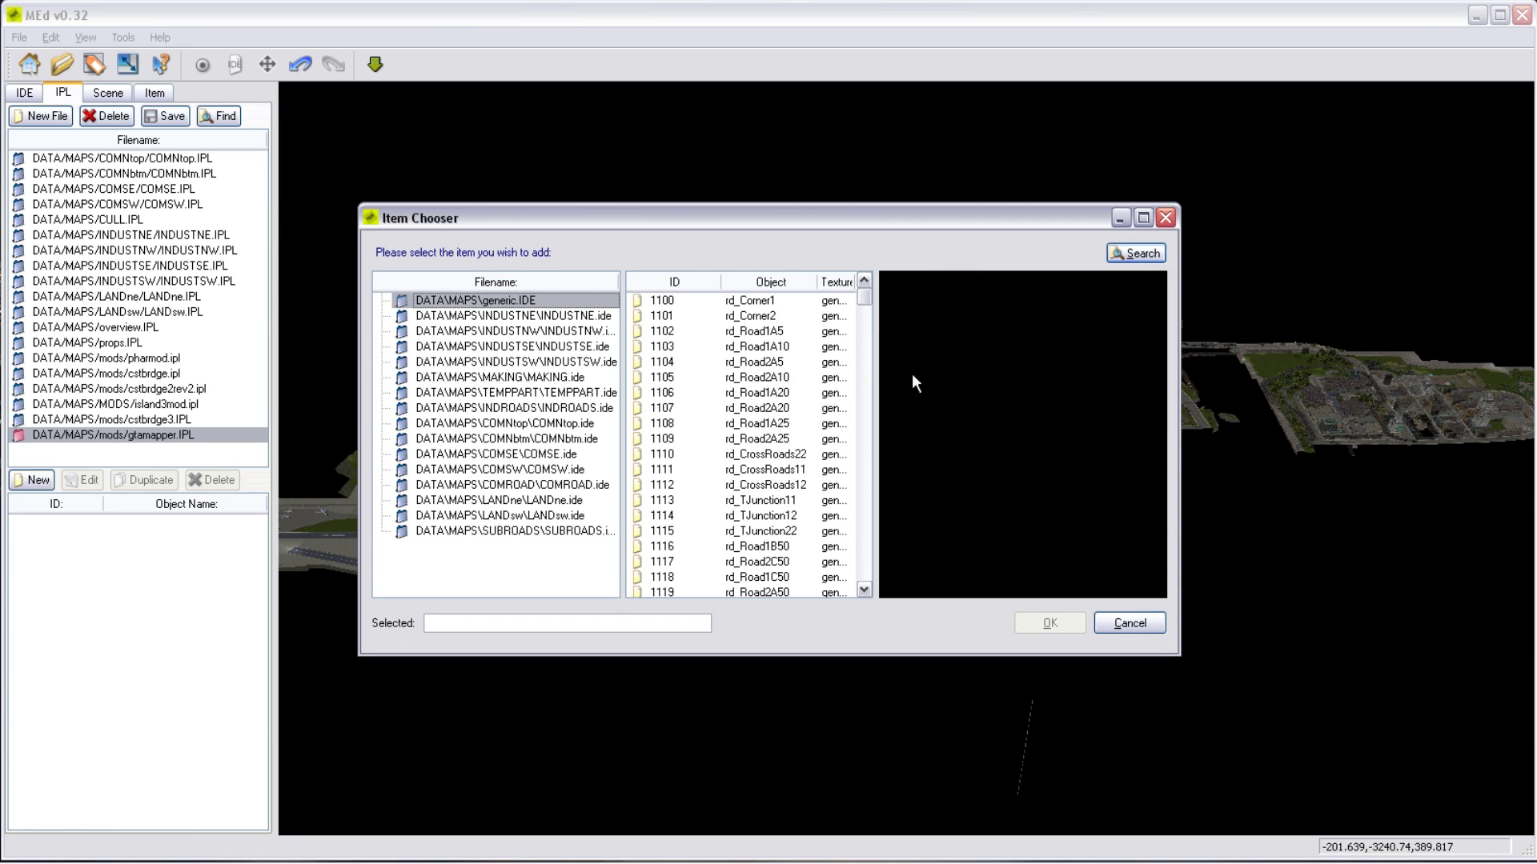
{"action": "left_click_drag", "start_coordinate": [864, 302], "coordinate": [866, 427]}
{"action": "left_click", "coordinate": [638, 451]}
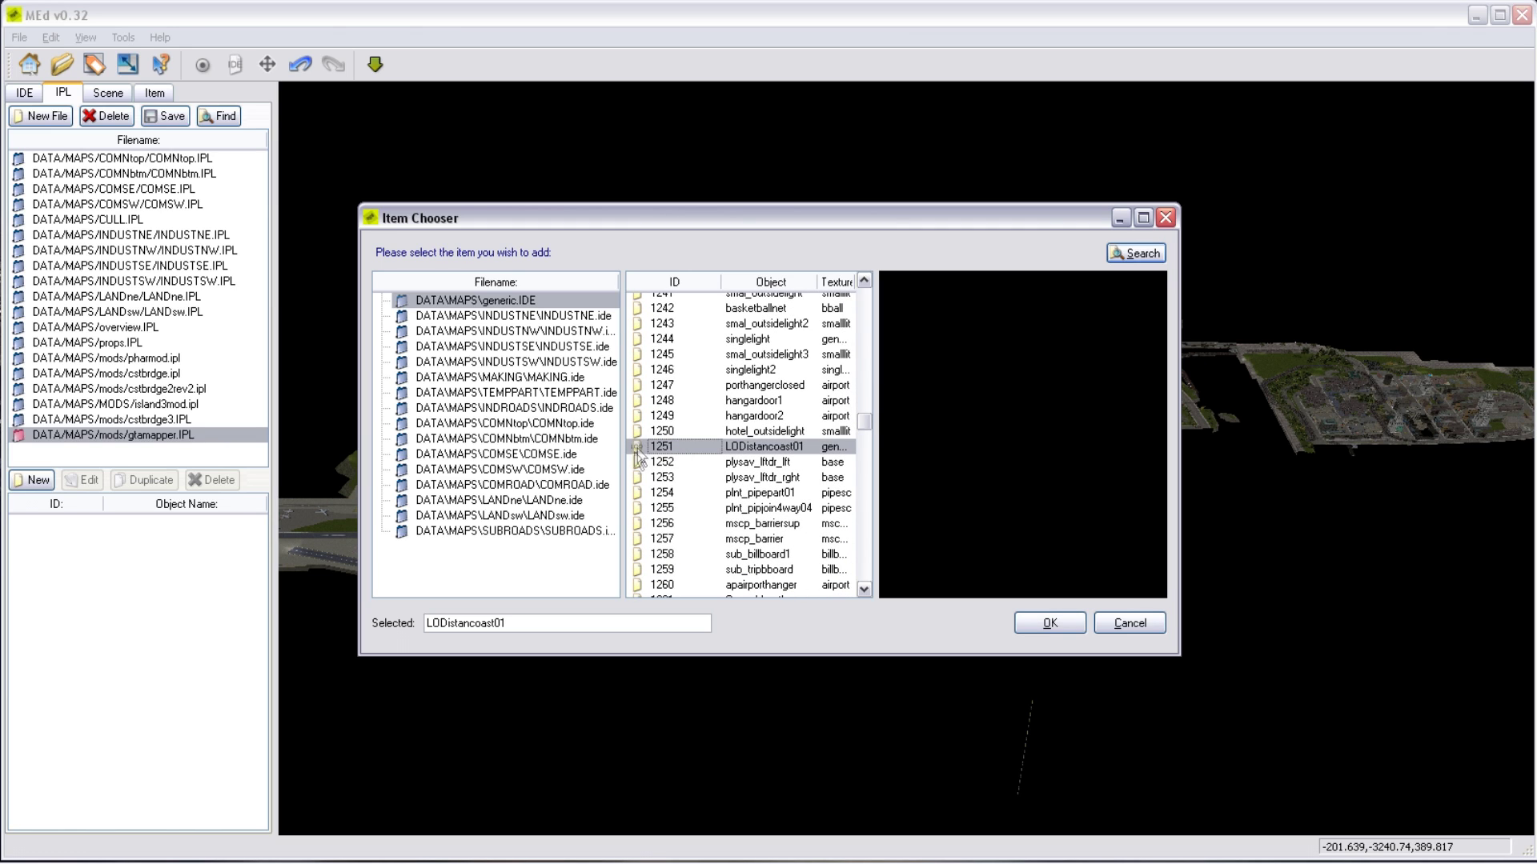
{"action": "left_click", "coordinate": [1050, 623]}
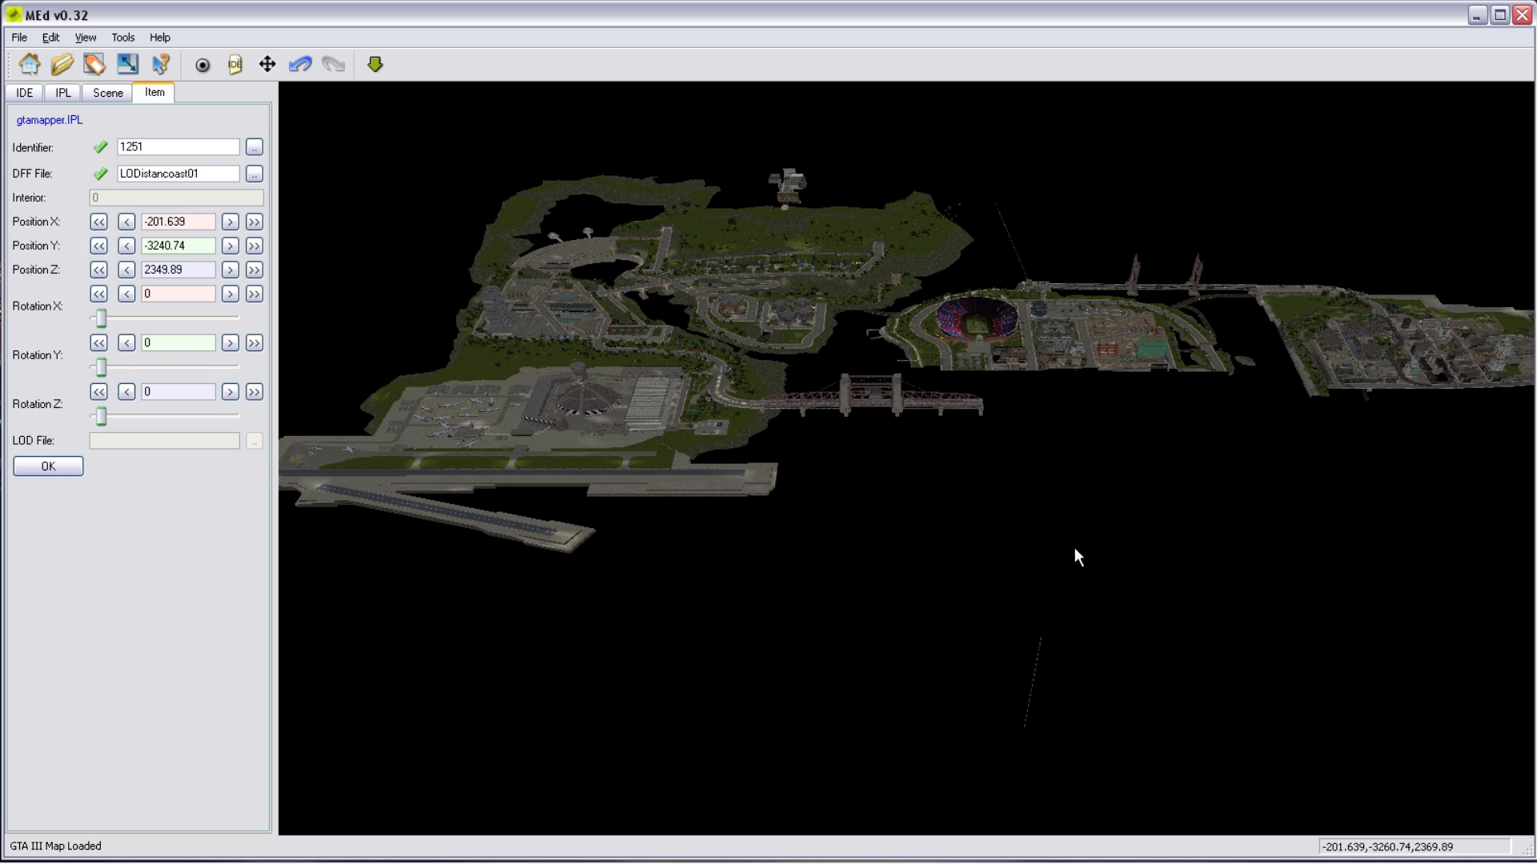
View the whole new coast object and the islands behind it from far back.
{"action": "left_click_drag", "start_coordinate": [1074, 547], "coordinate": [1079, 575]}
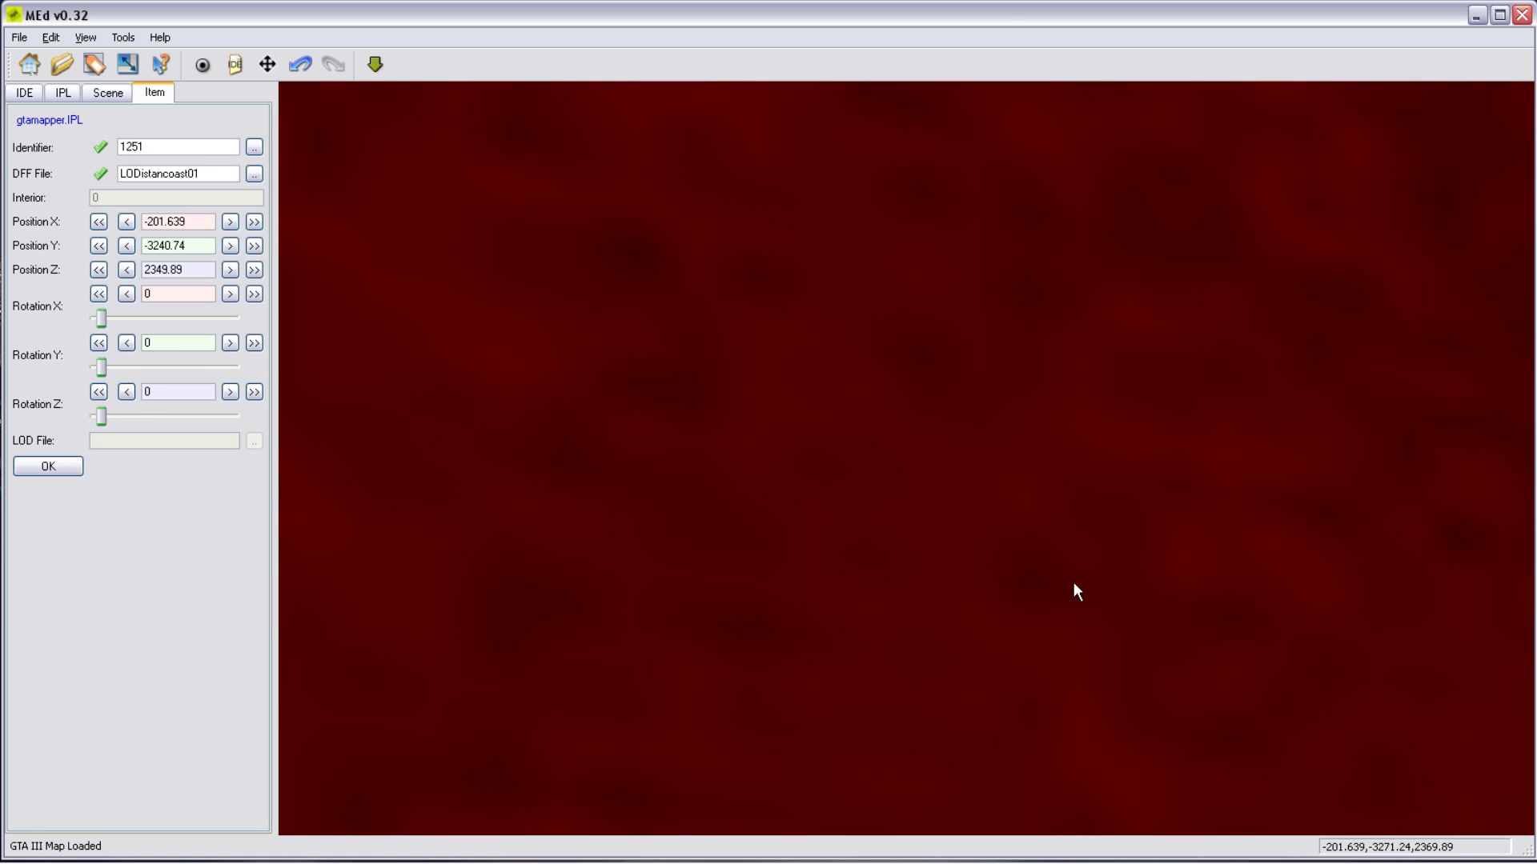
{"action": "scroll", "coordinate": [1072, 607], "scroll_direction": "down", "scroll_amount": 18}
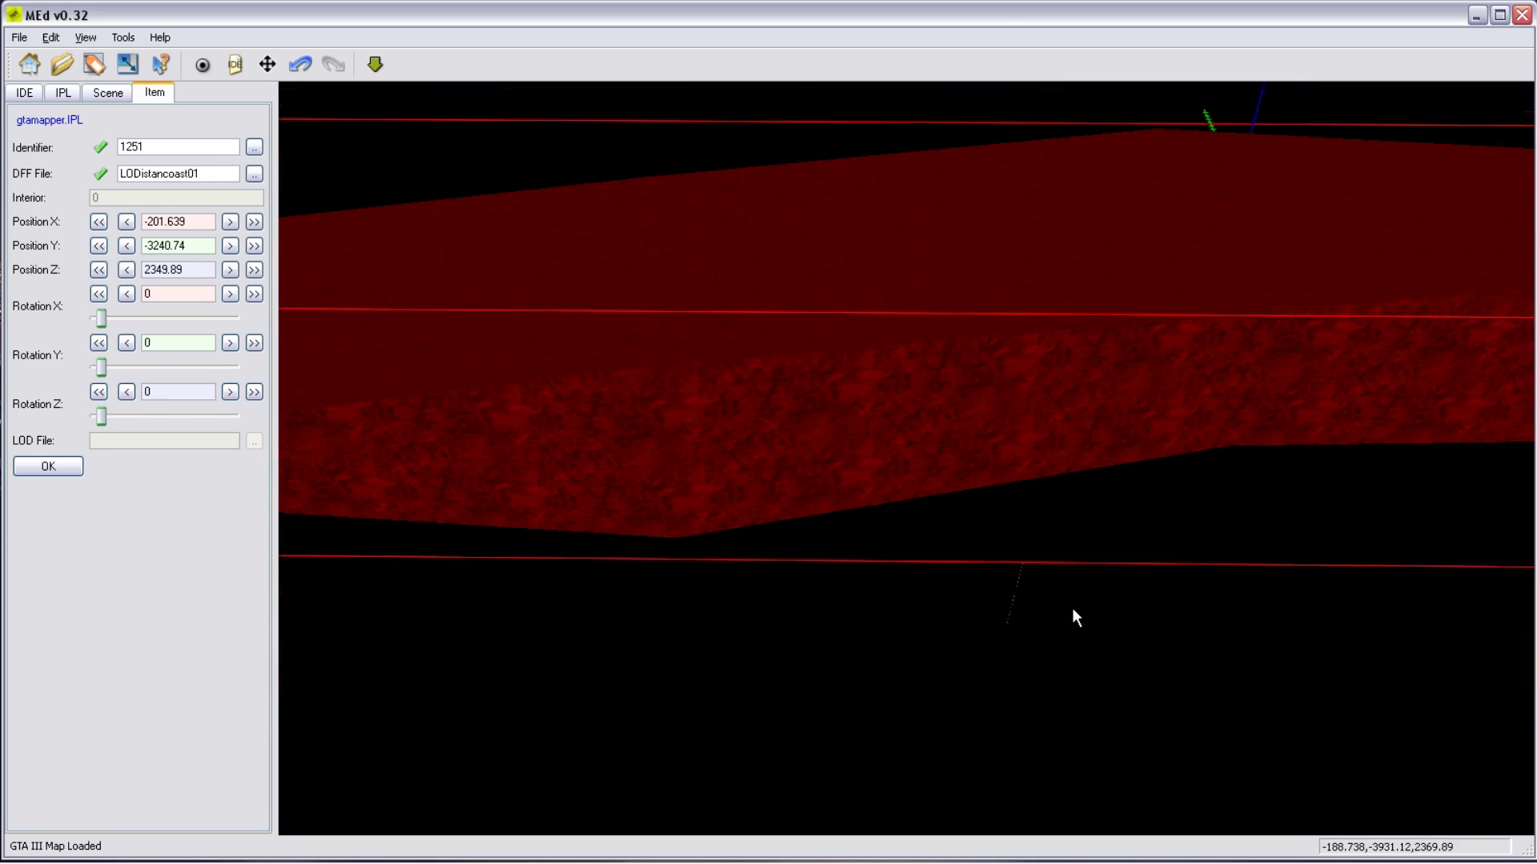
{"action": "scroll", "coordinate": [1072, 609], "scroll_direction": "down", "scroll_amount": 6}
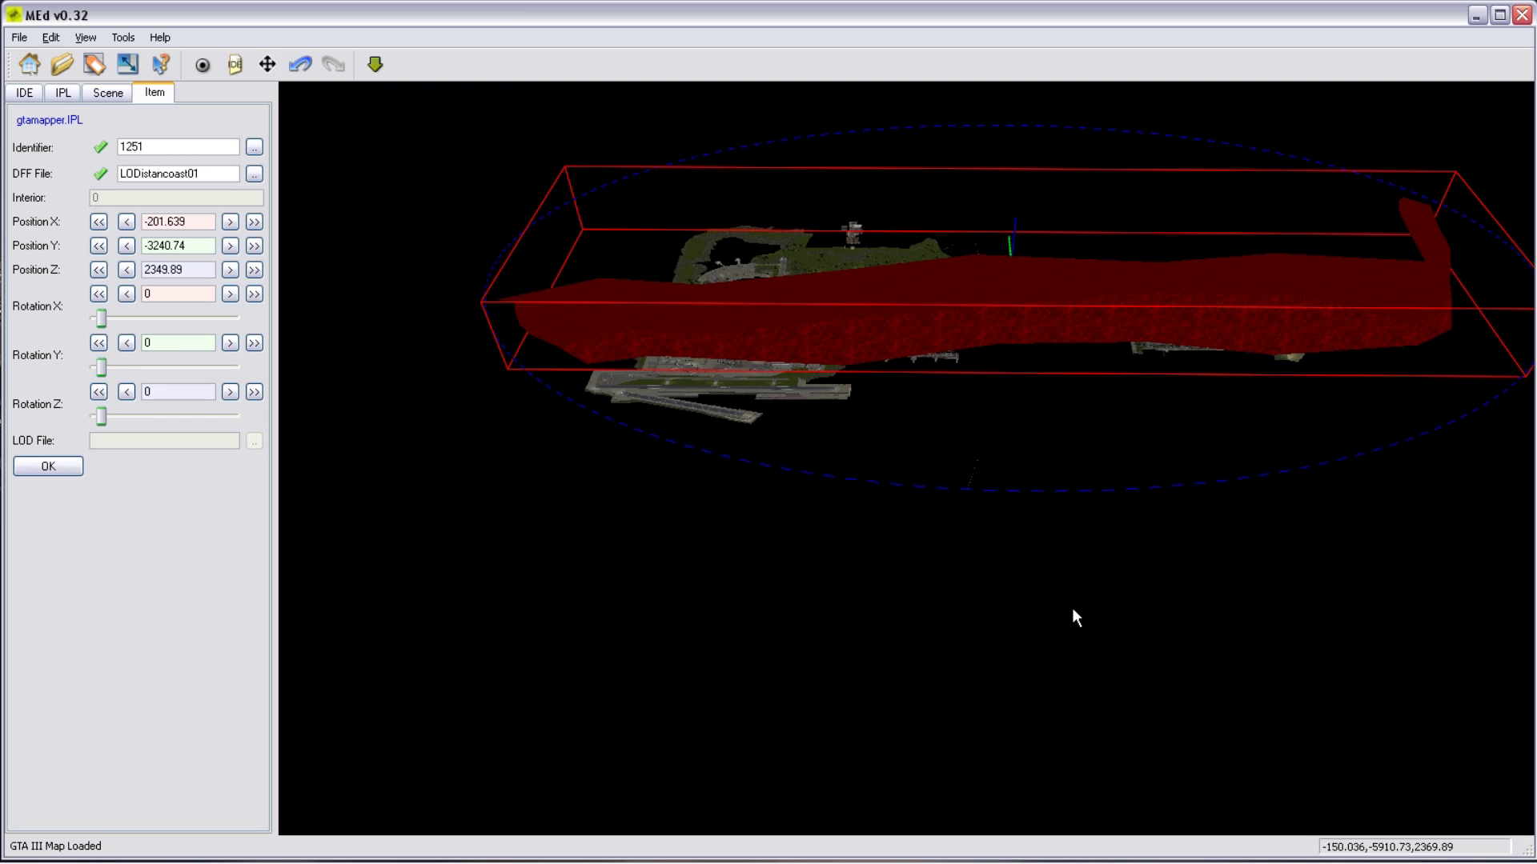
{"action": "key", "text": "alt"}
{"action": "key", "text": "Return"}
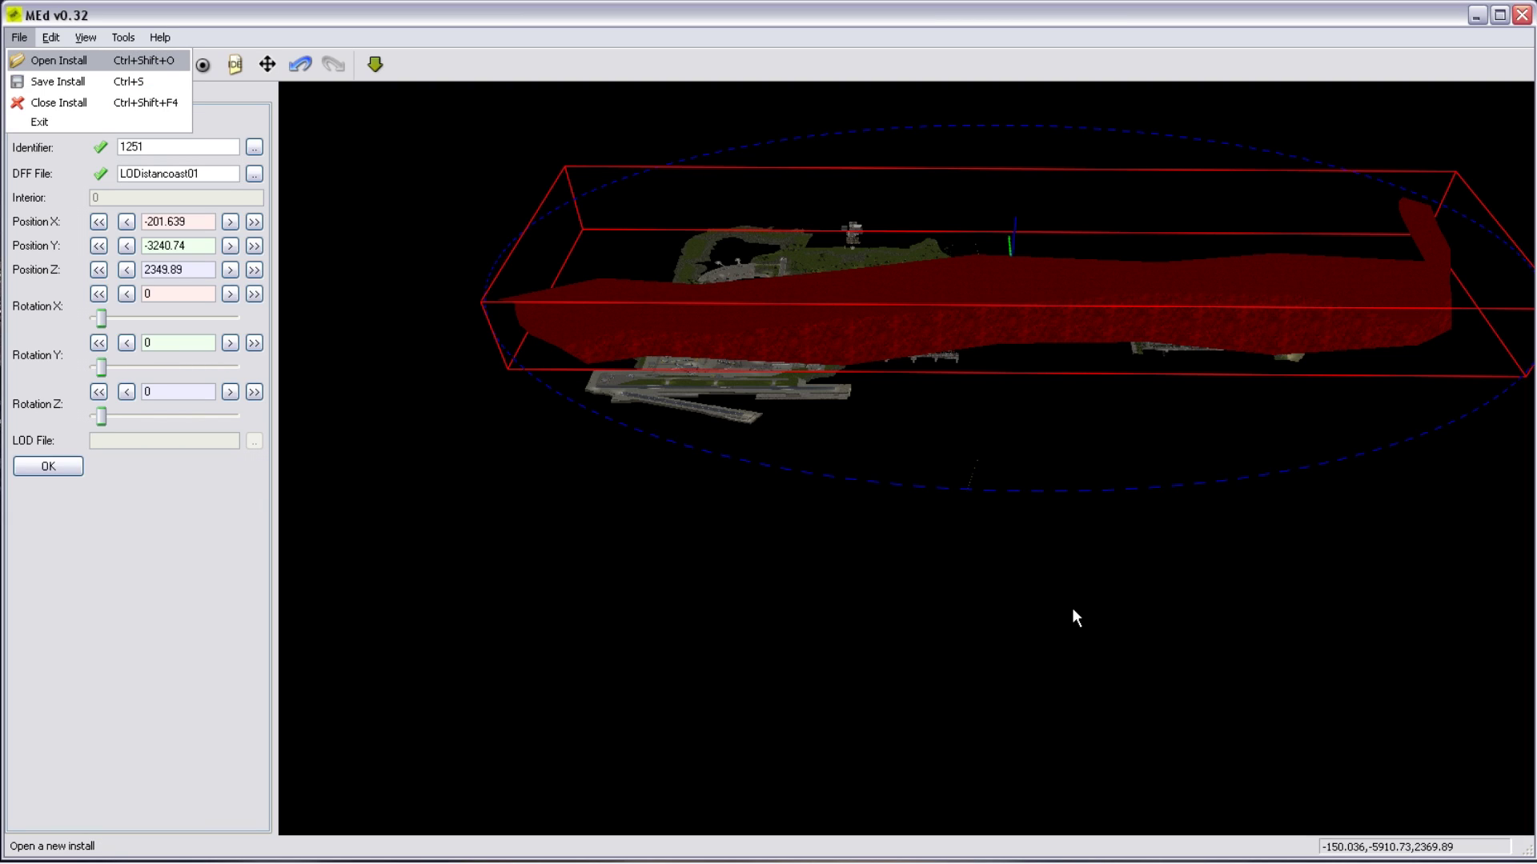
Move the coast object forward over the islands to about X 71, Y -1852.
{"action": "left_click", "coordinate": [1025, 314]}
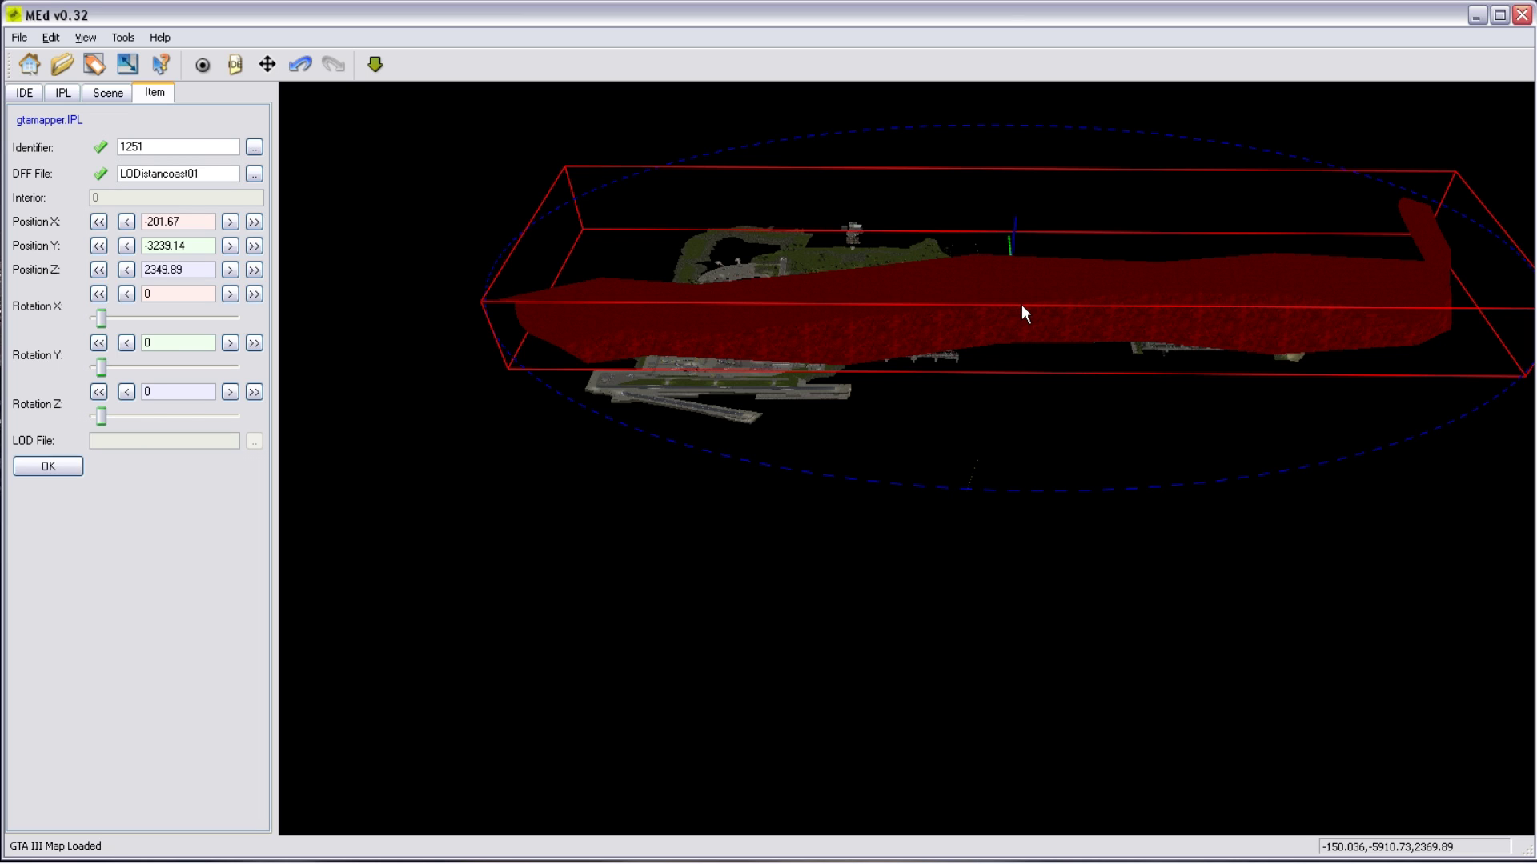
{"action": "key", "text": "w"}
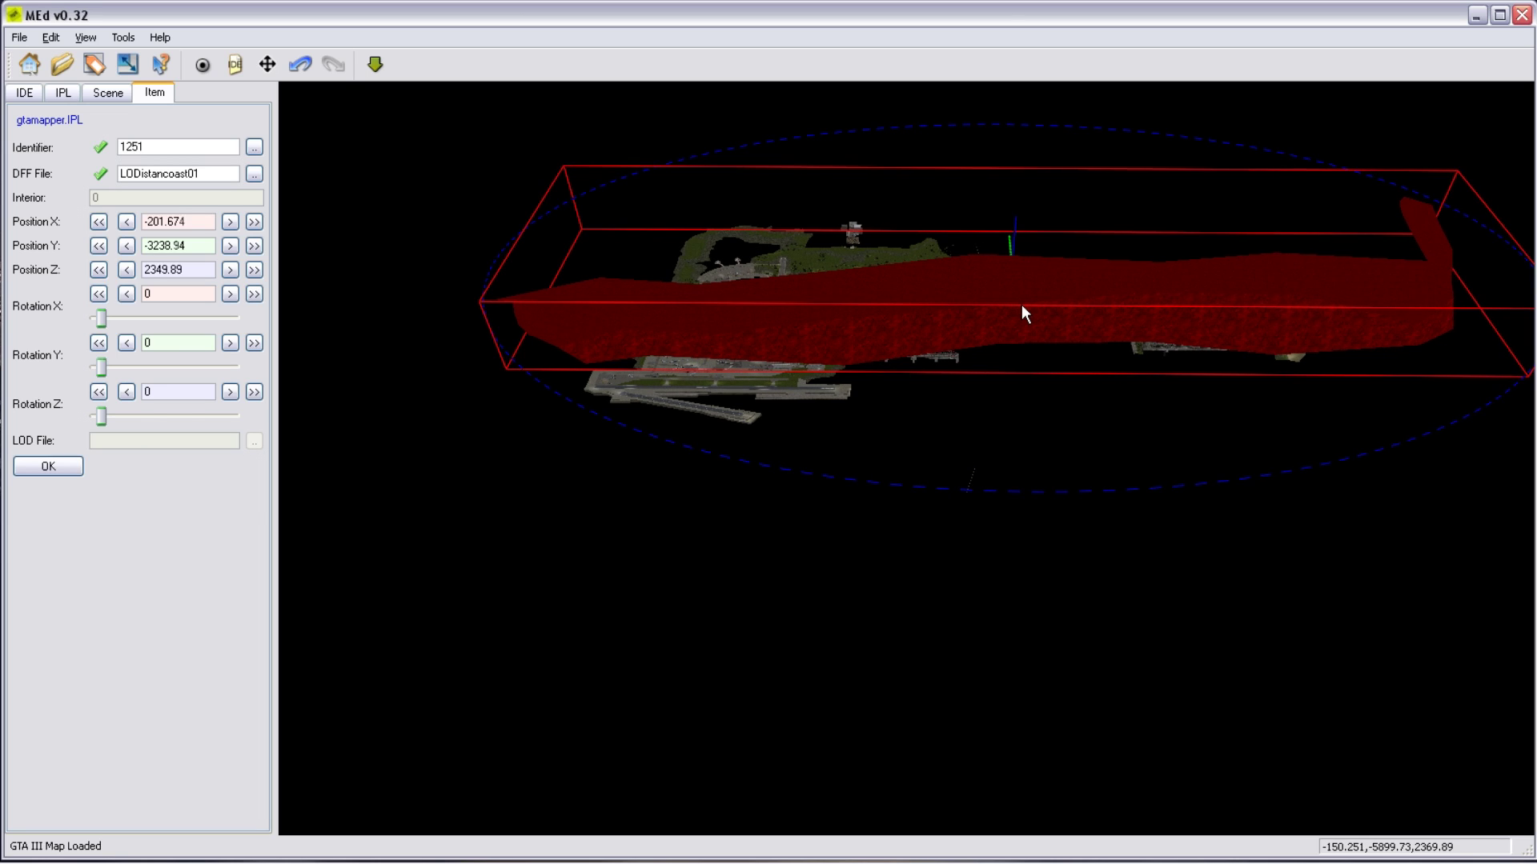
{"action": "key", "text": "w"}
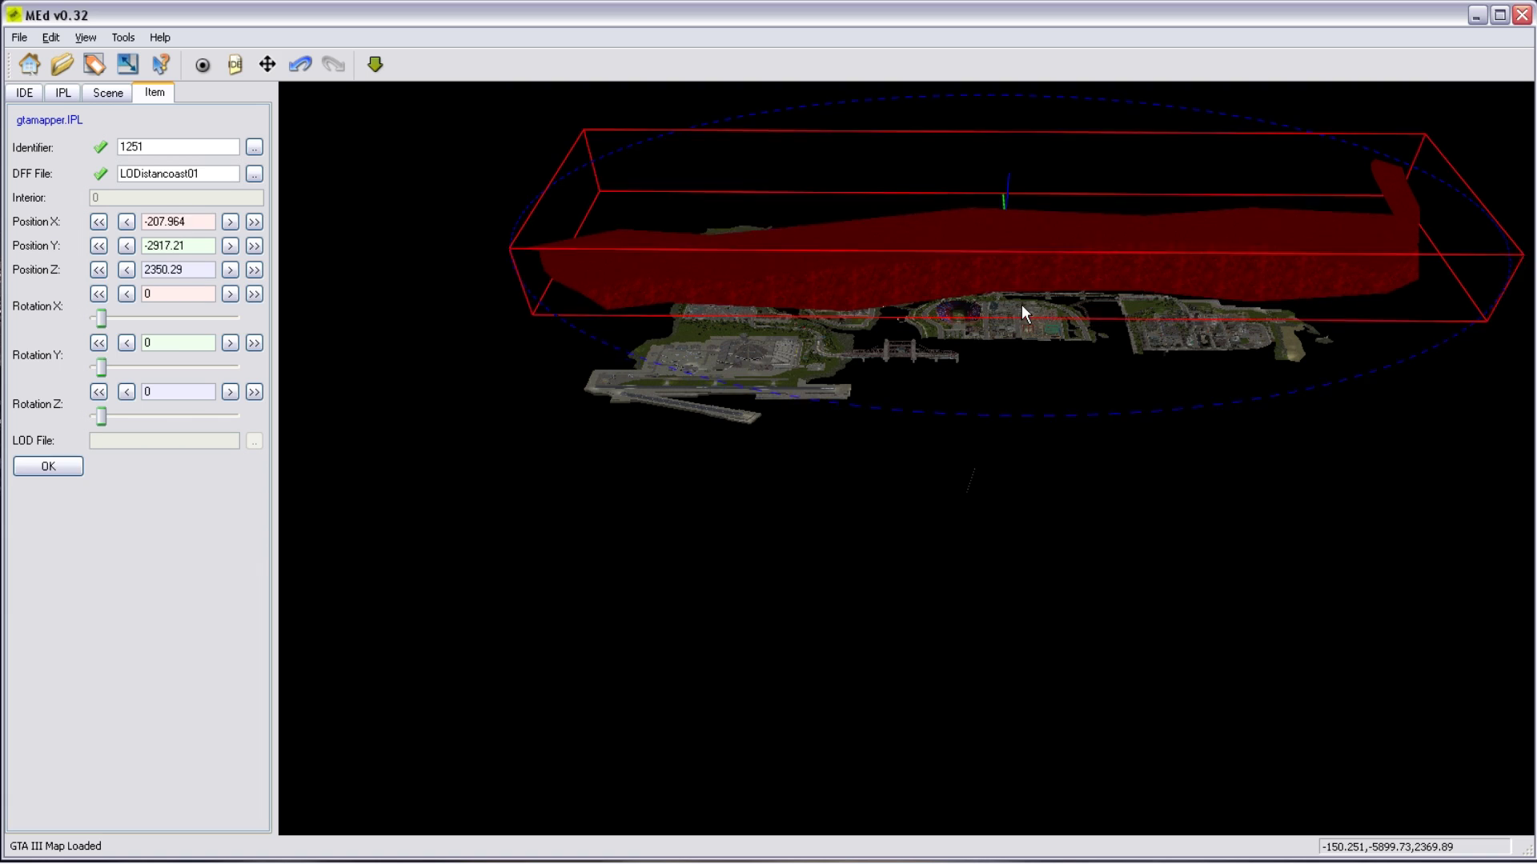
{"action": "left_click_drag", "start_coordinate": [1021, 304], "coordinate": [1021, 304]}
{"action": "key", "text": "Up"}
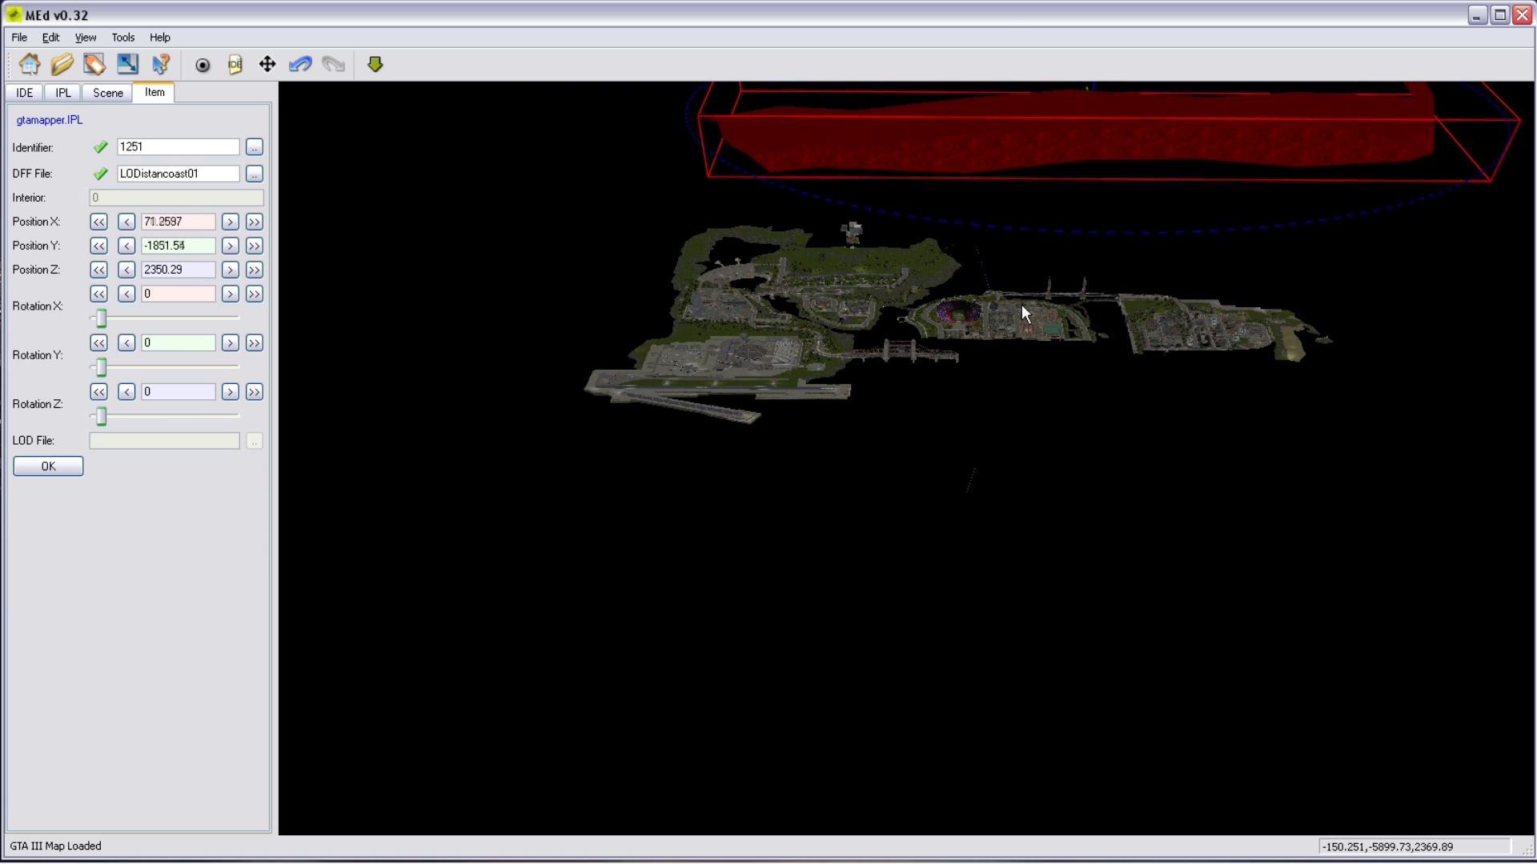
Lower the coast object from above the islands to a Z position of about 230.
{"action": "key", "text": "Page_Down"}
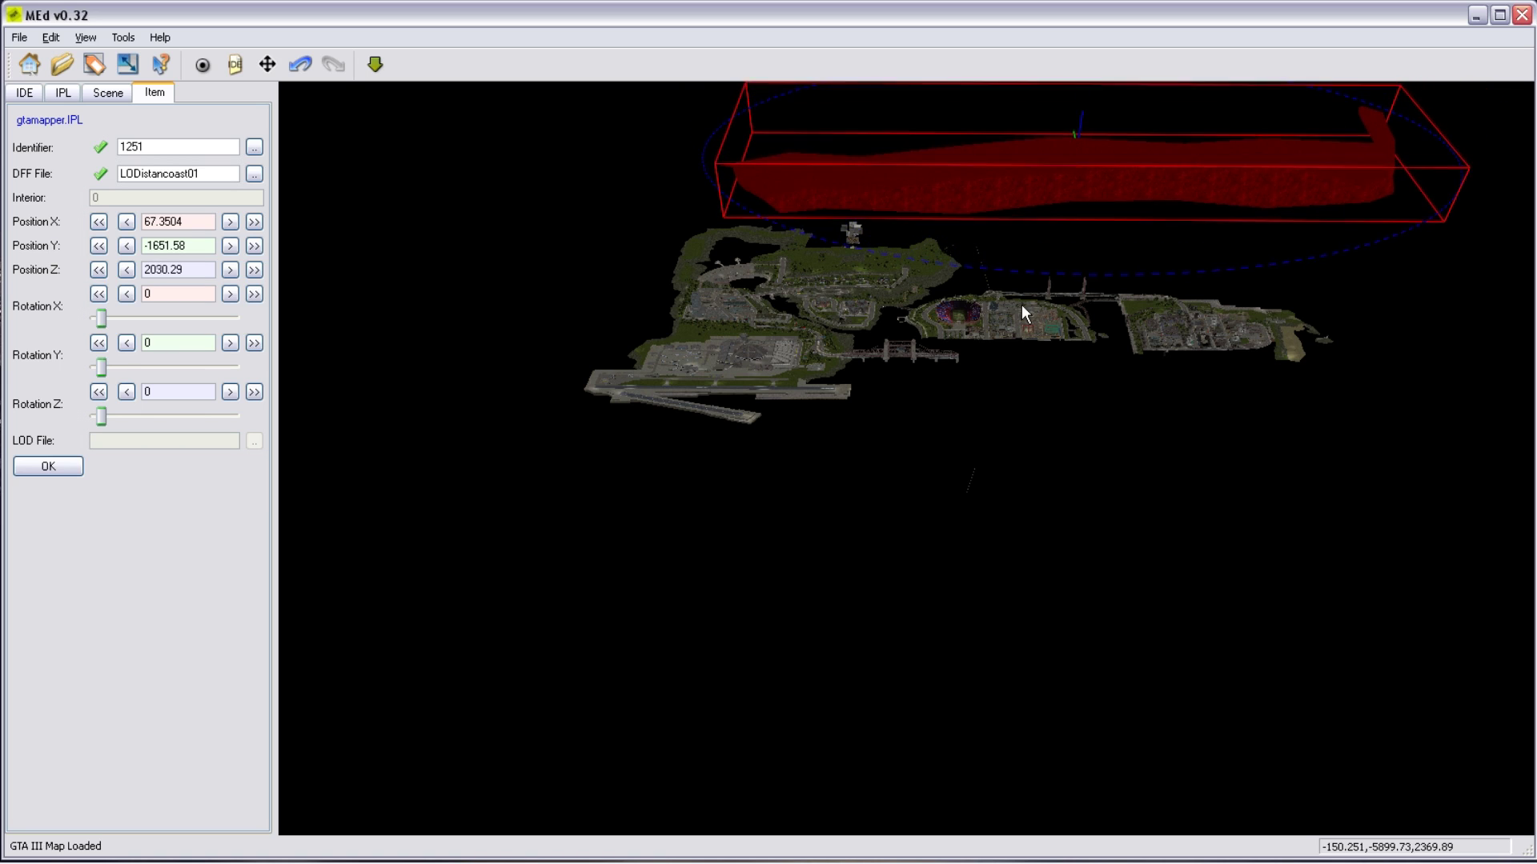
{"action": "key", "text": "Page_Down"}
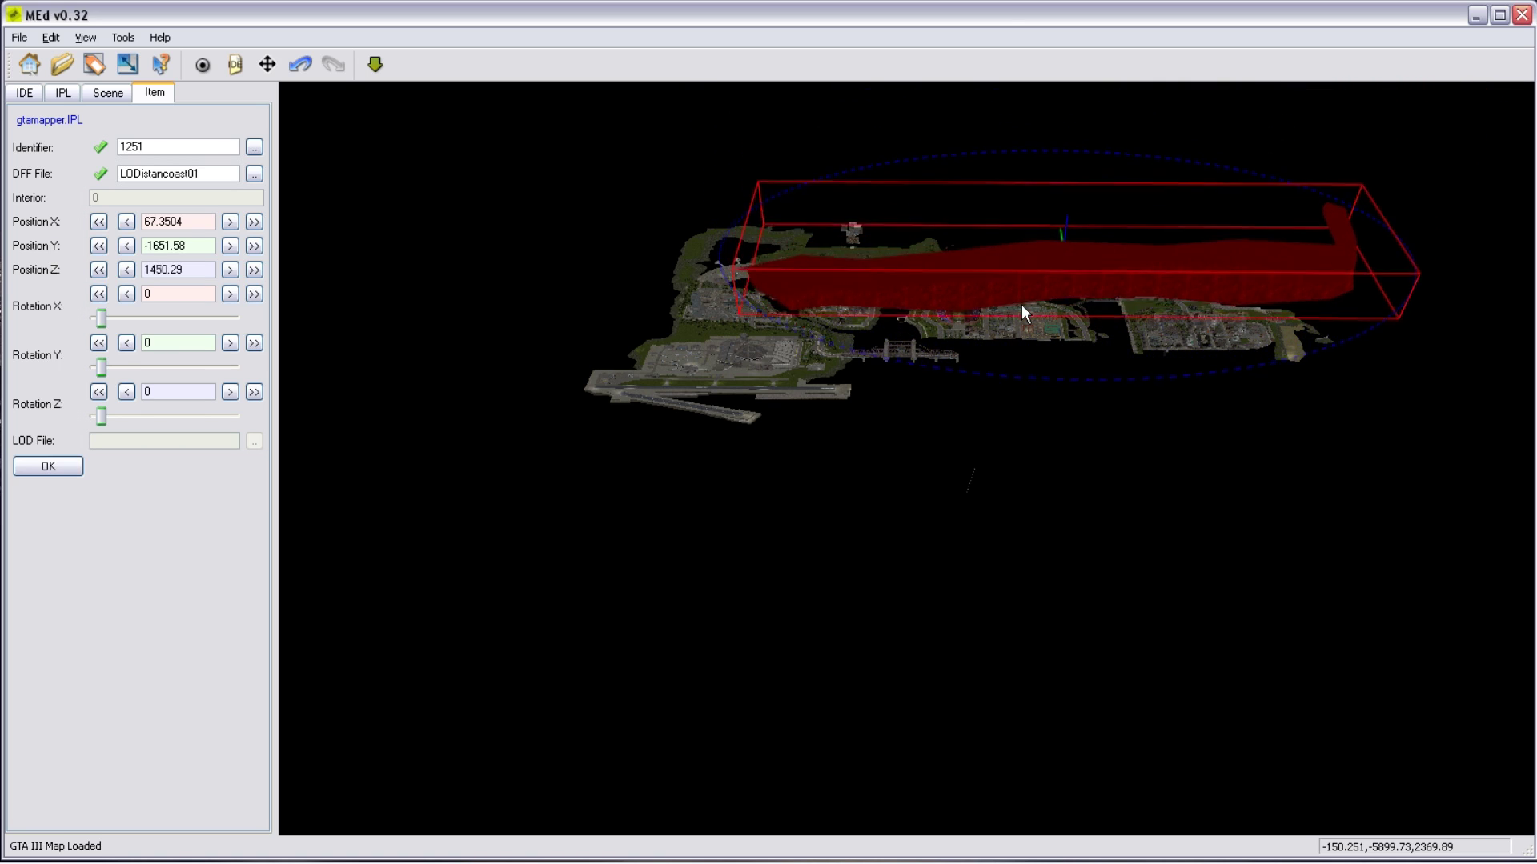
{"action": "key", "text": "Page_Down"}
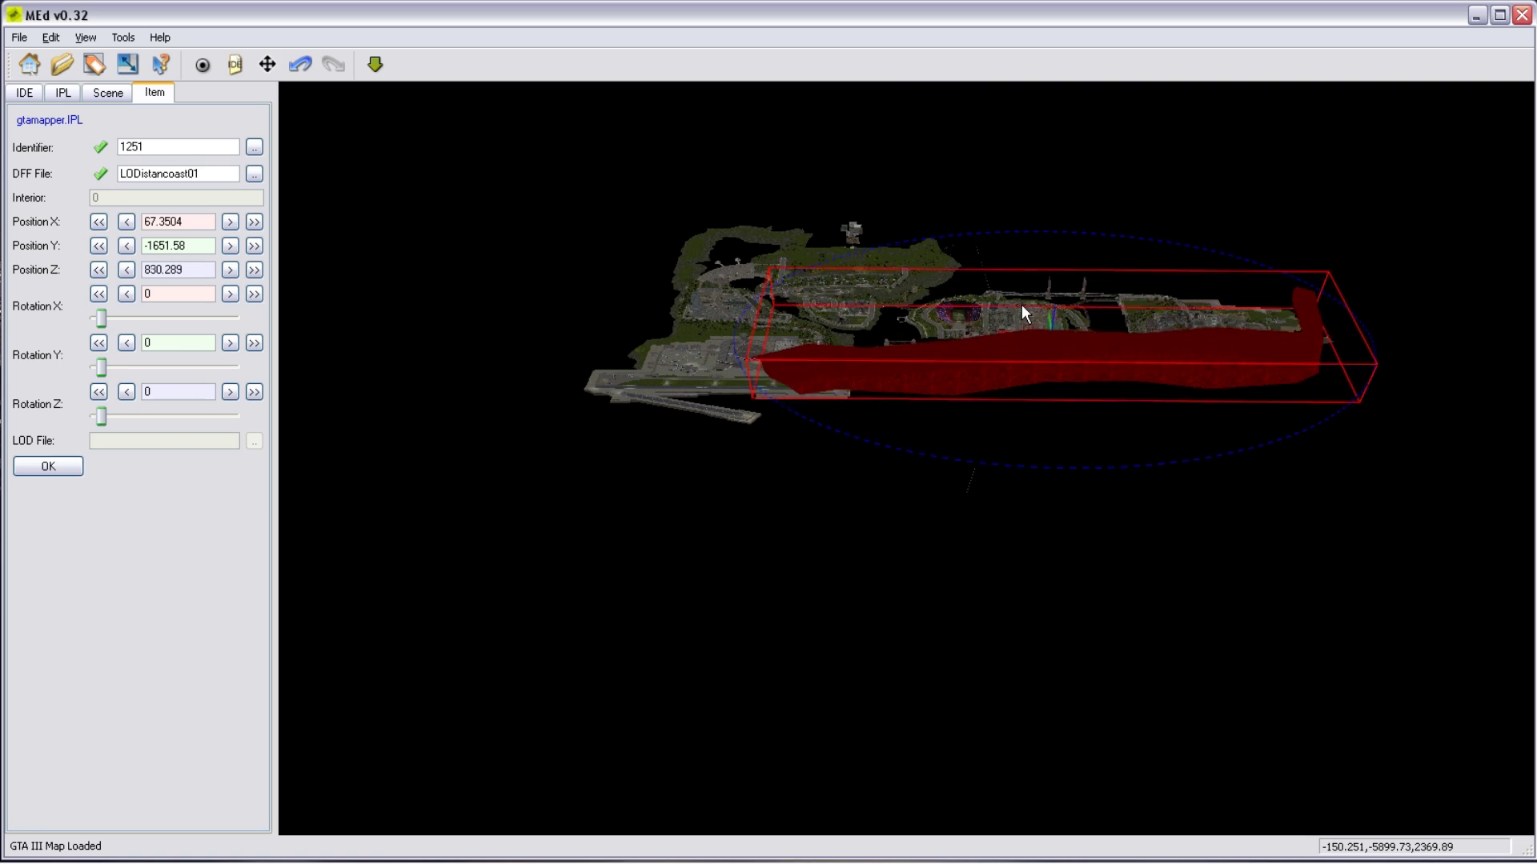
{"action": "key", "text": "Page_Down"}
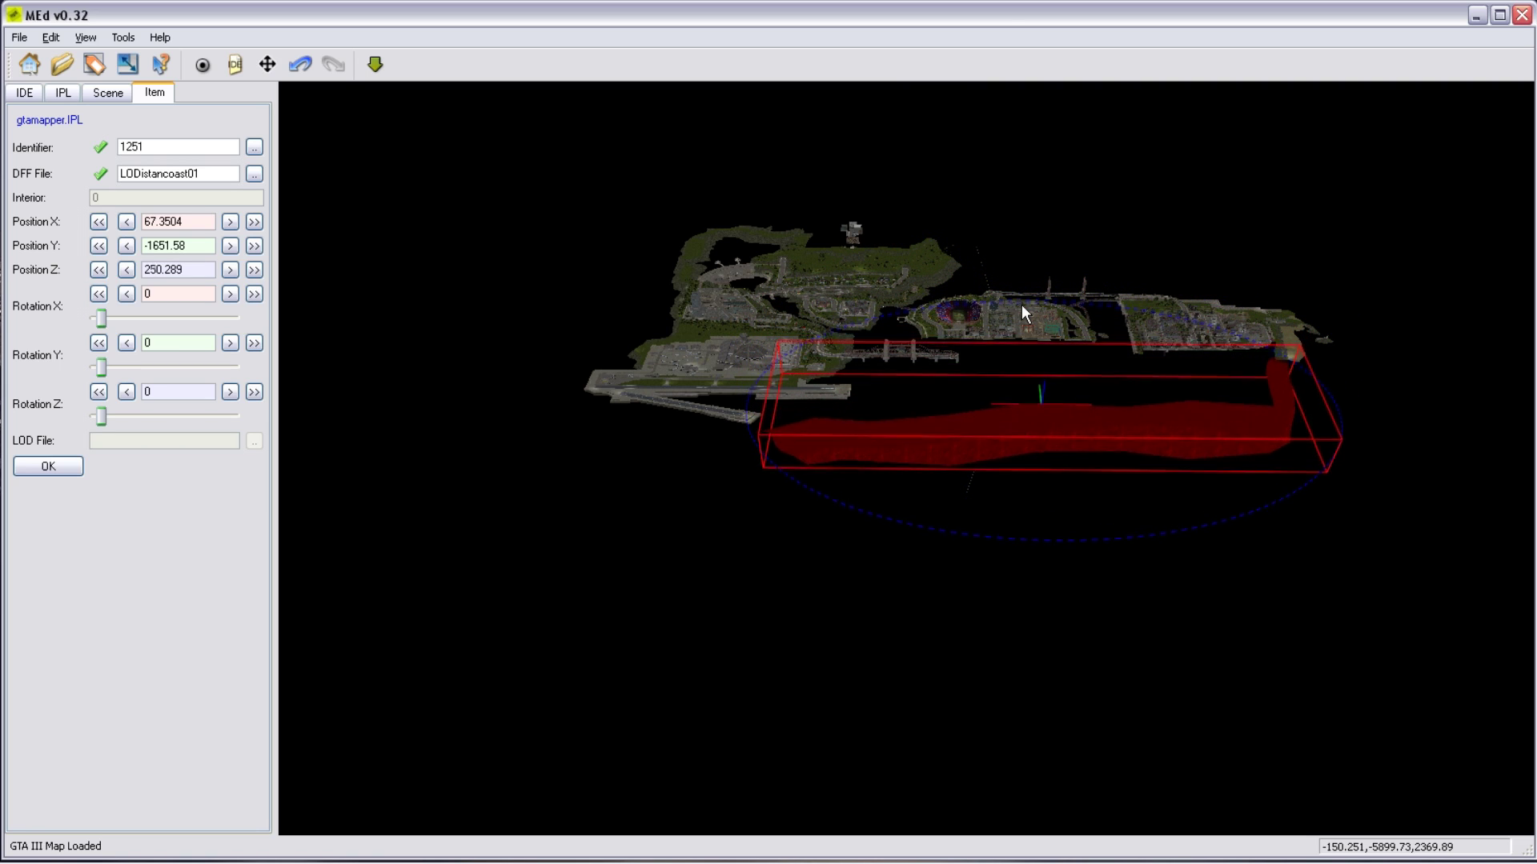
{"action": "key", "text": "Page_Up"}
{"action": "key", "text": "Page_Down"}
Move the coast object back across the islands to about X 33, Y 128.
{"action": "key", "text": "Up"}
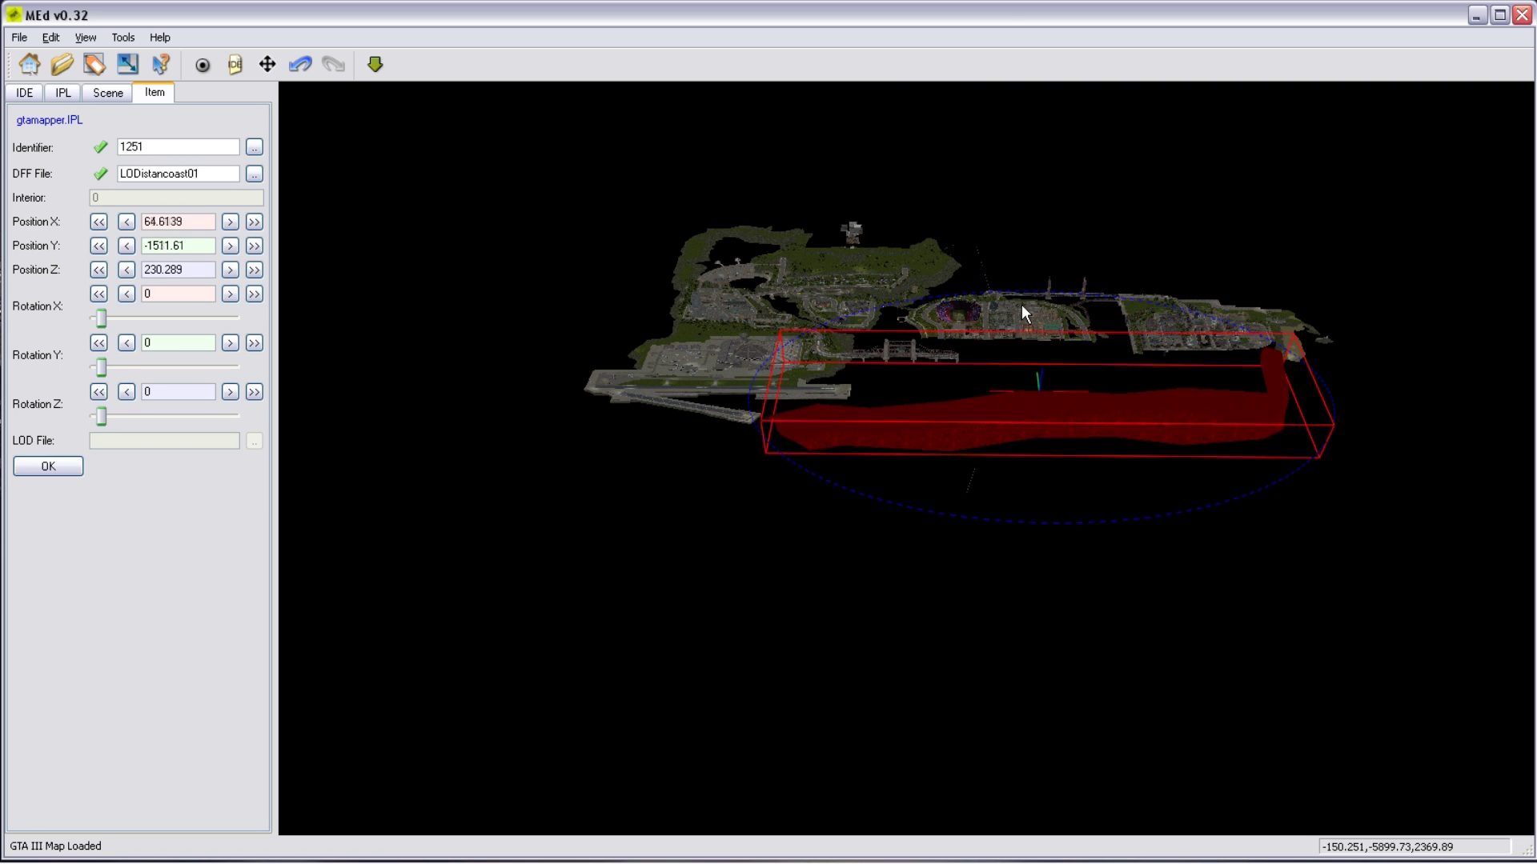
{"action": "key", "text": "Up"}
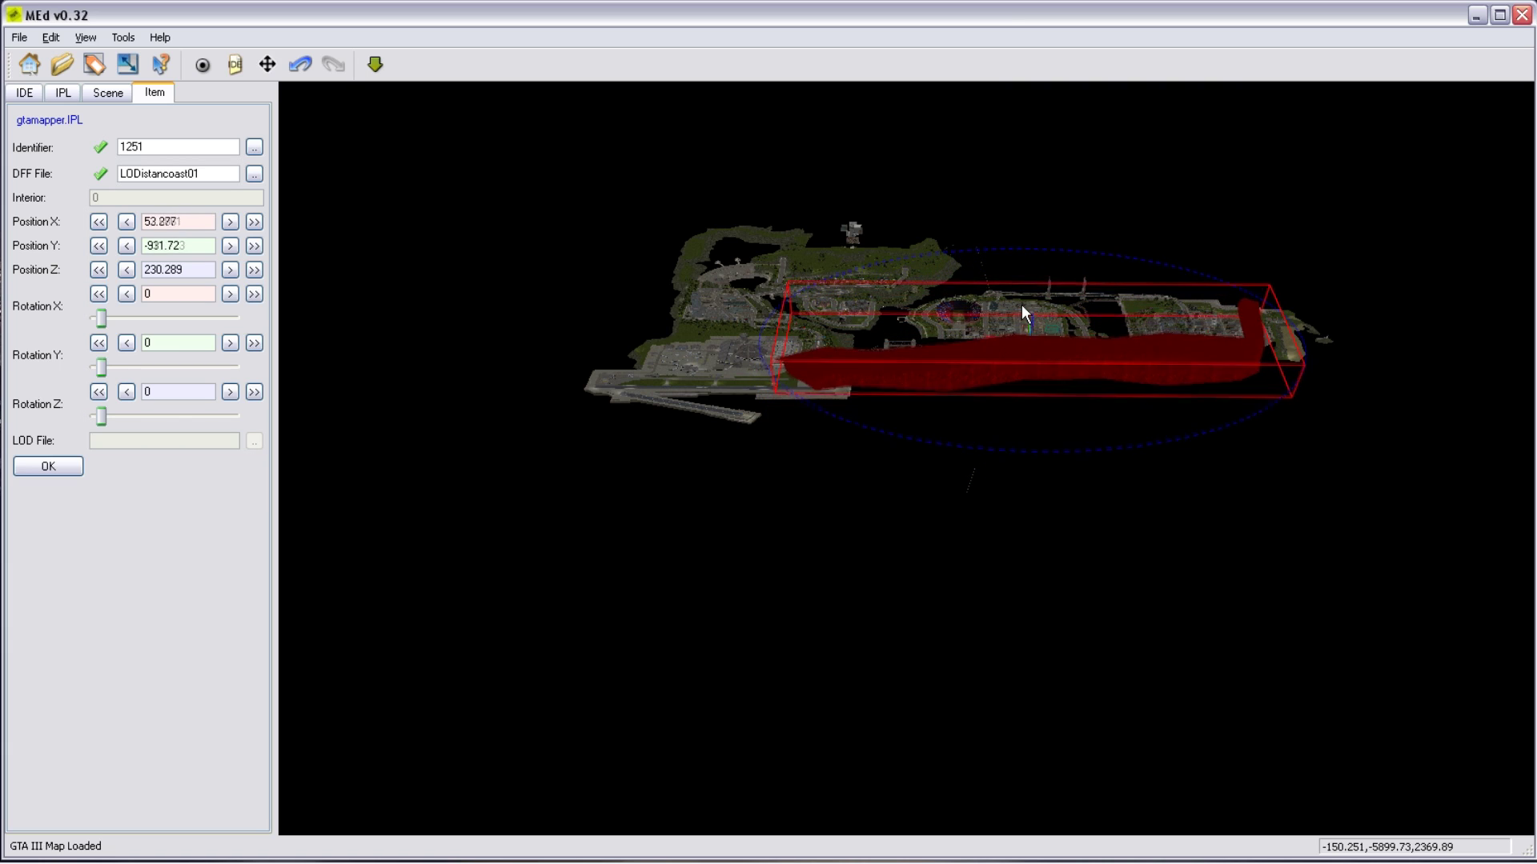
{"action": "key", "text": "Up"}
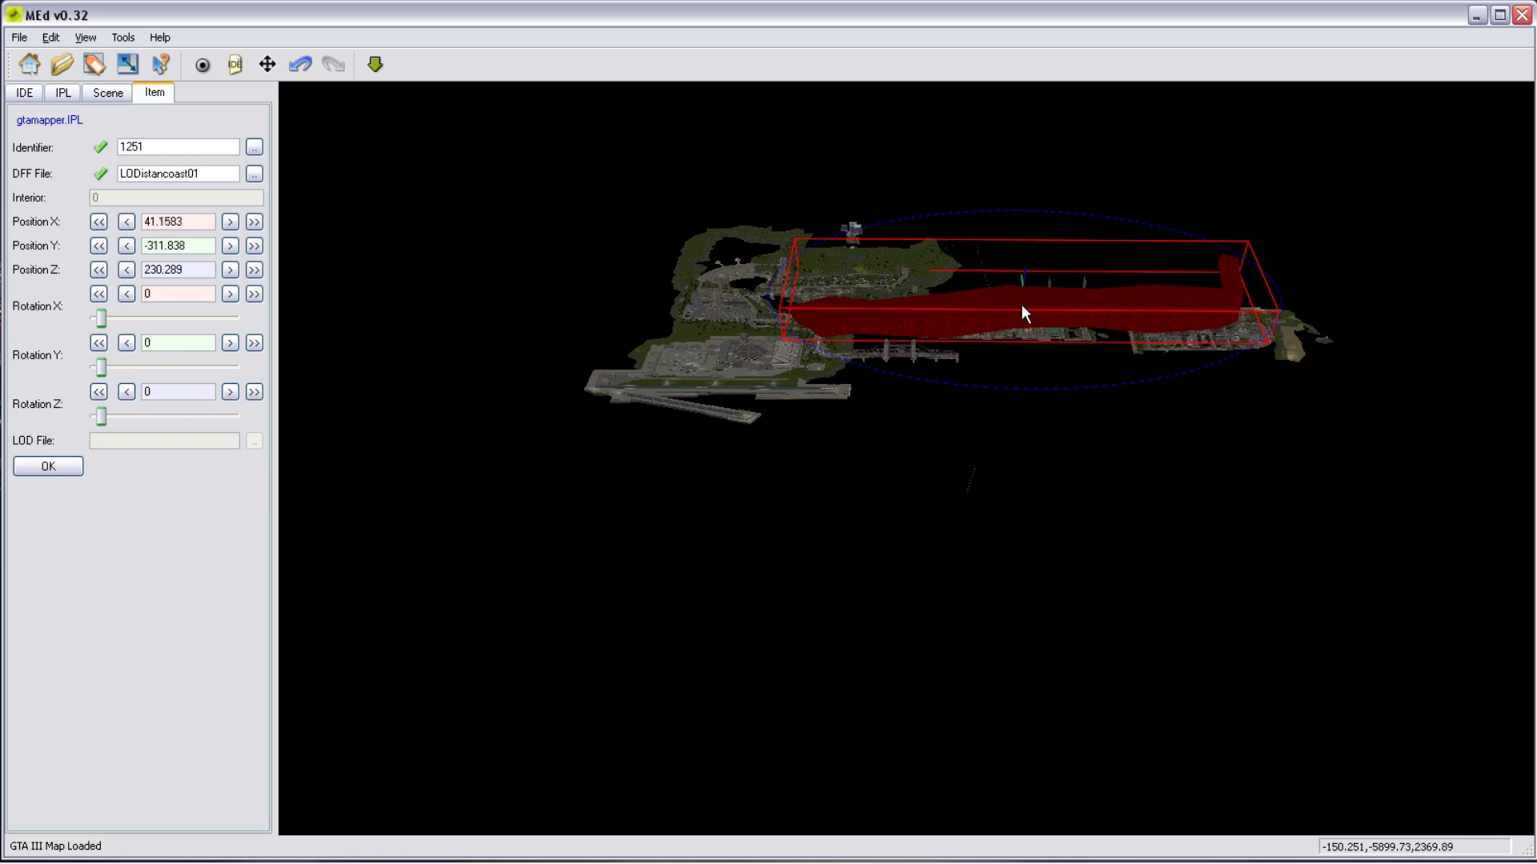
{"action": "key", "text": "Up"}
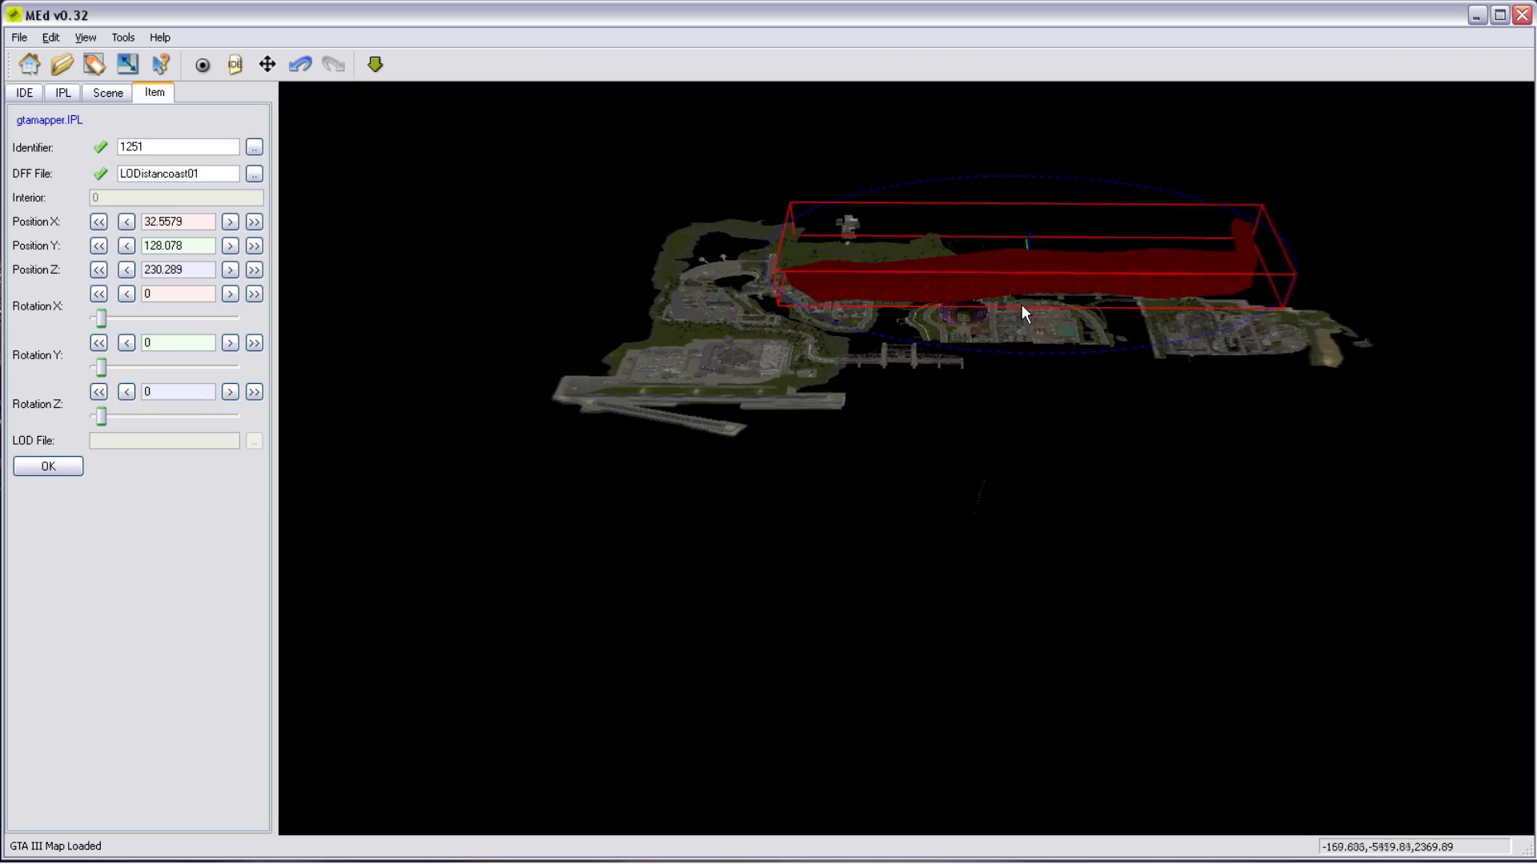
Move the coast object farther back past the hilly island, to about X 17.
{"action": "key", "text": "w"}
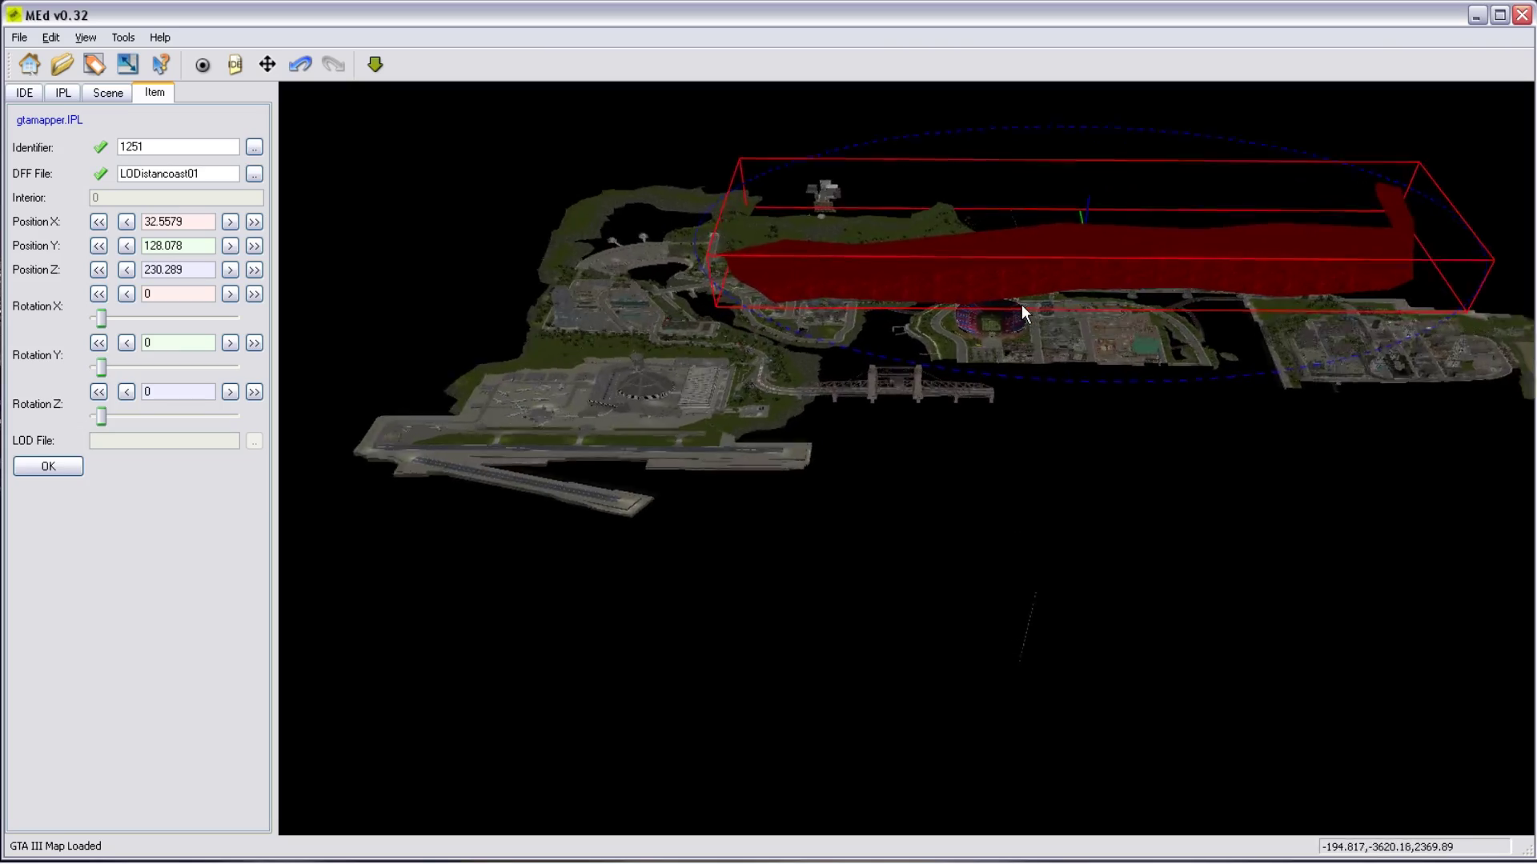
{"action": "key", "text": "w"}
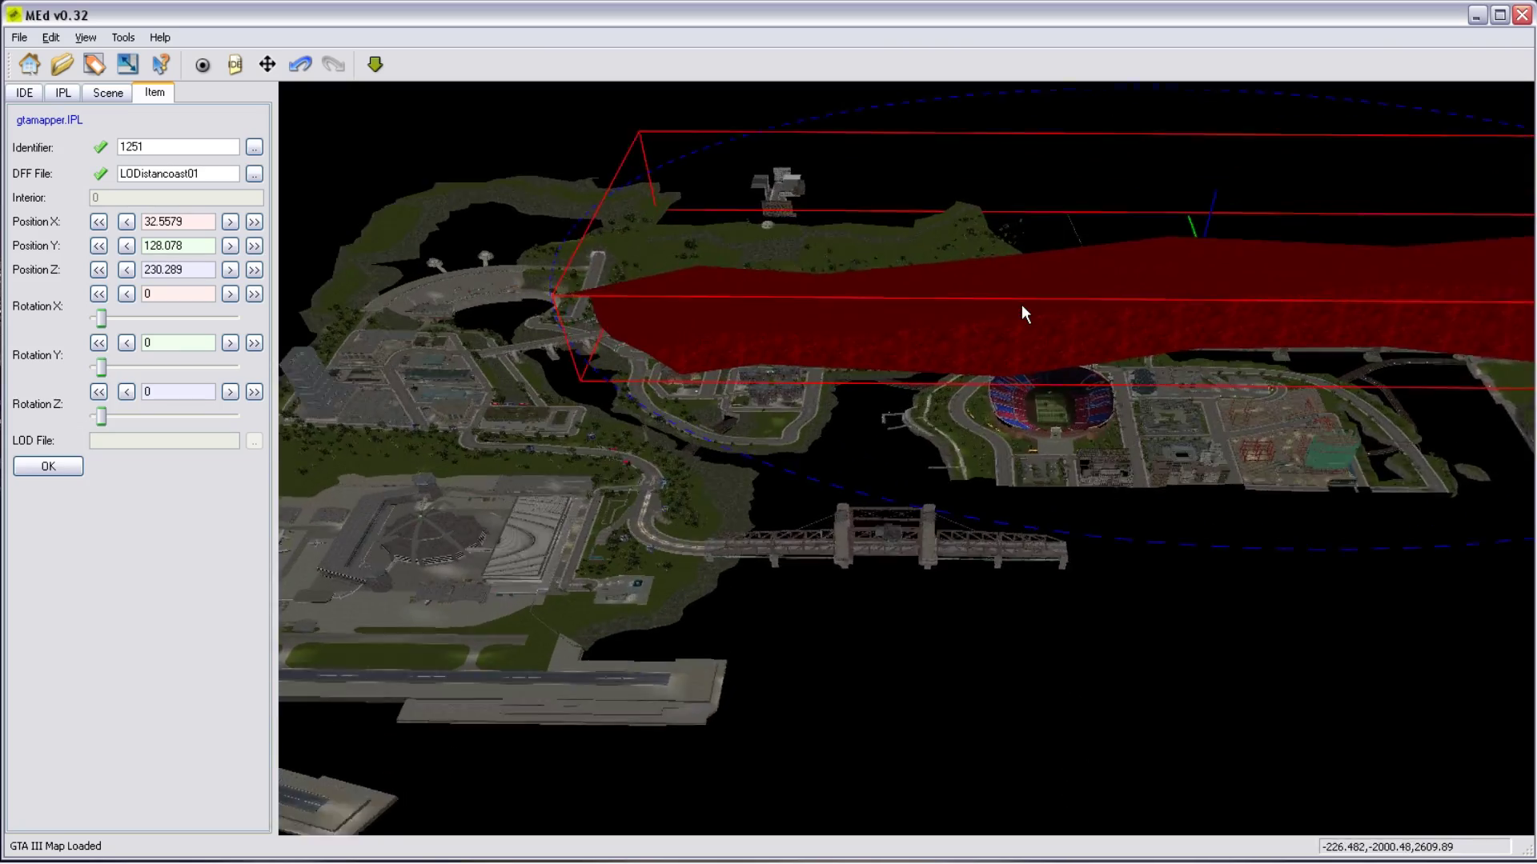
{"action": "key", "text": "a"}
{"action": "key", "text": "w"}
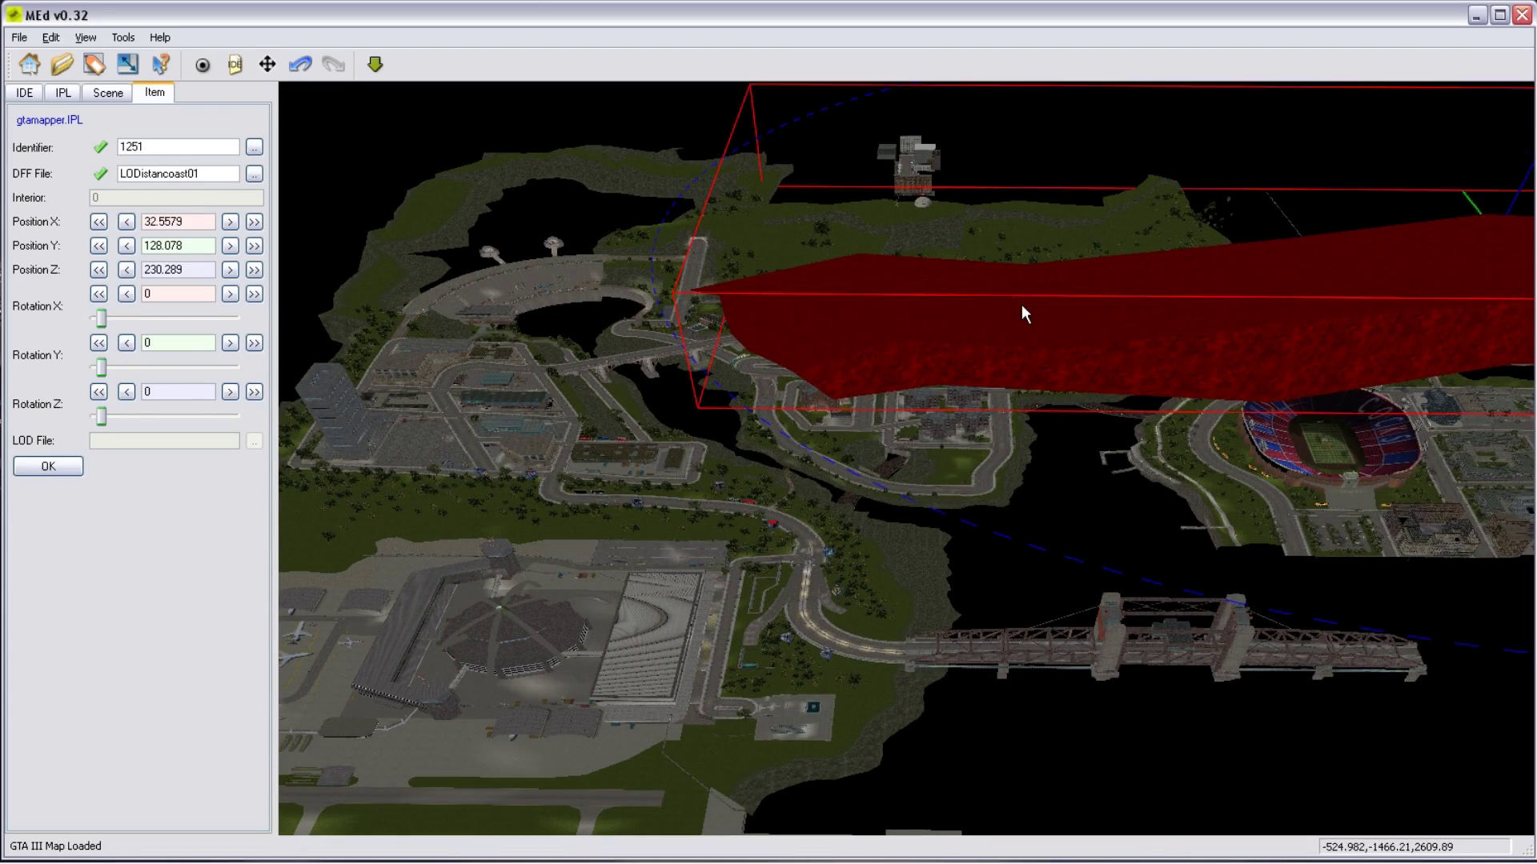
{"action": "key", "text": "Up"}
{"action": "key", "text": "Up"}
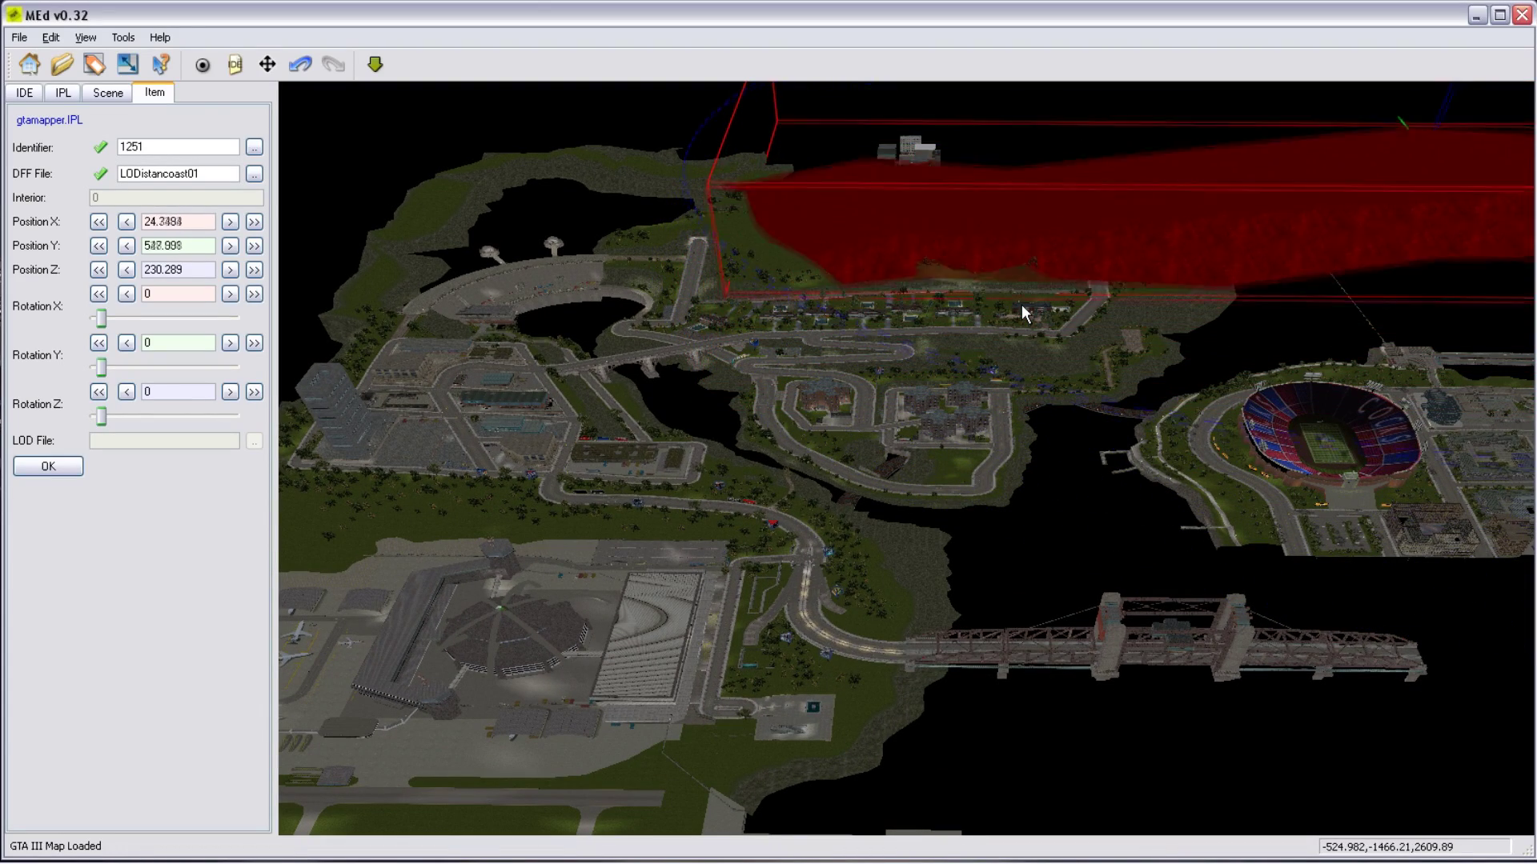
{"action": "key", "text": "Up"}
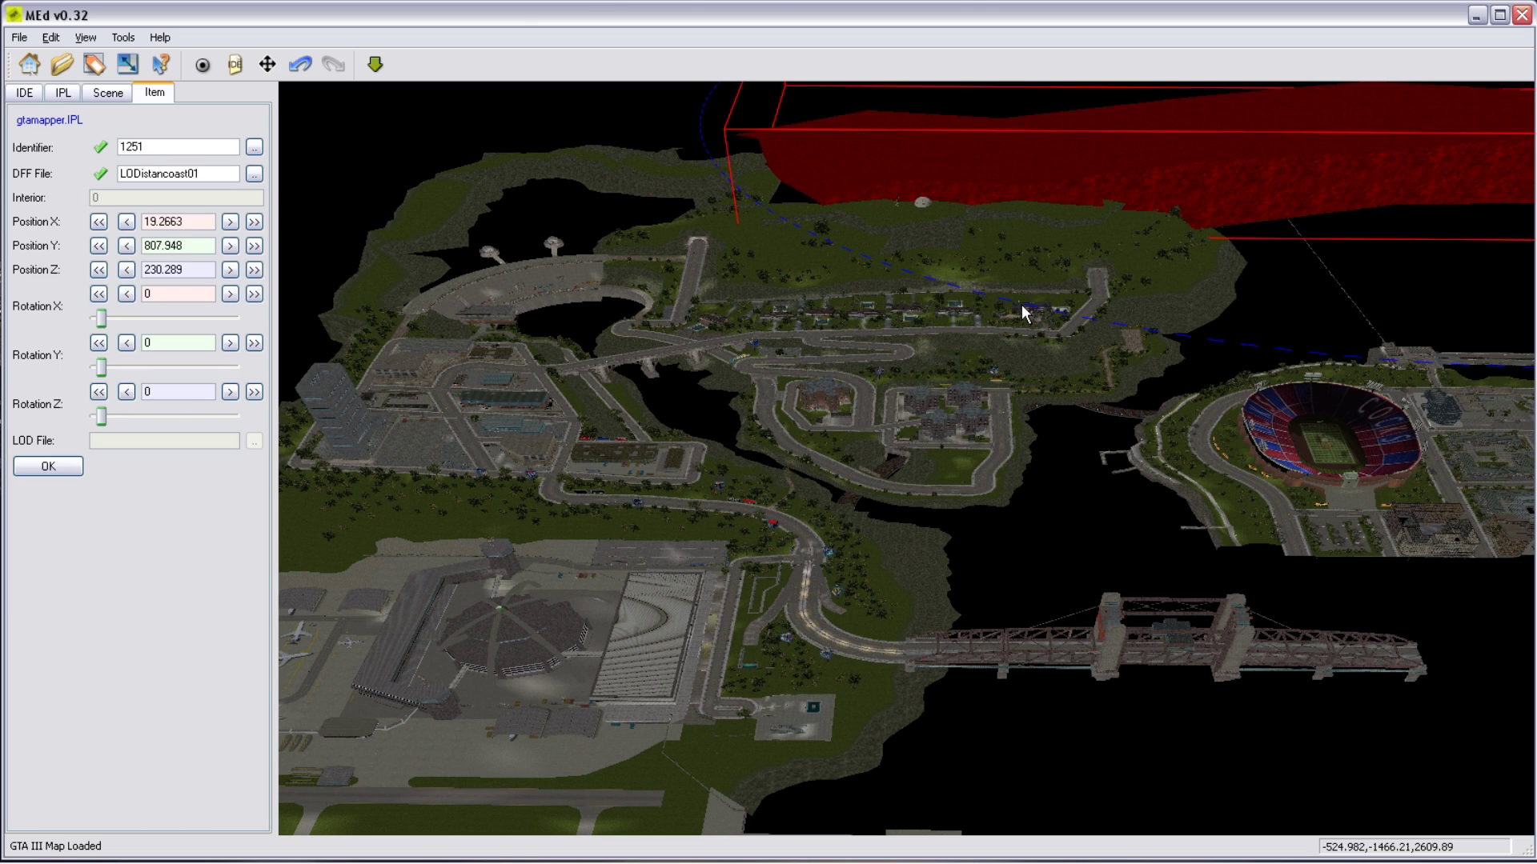
{"action": "key", "text": "Up"}
{"action": "key", "text": "Down"}
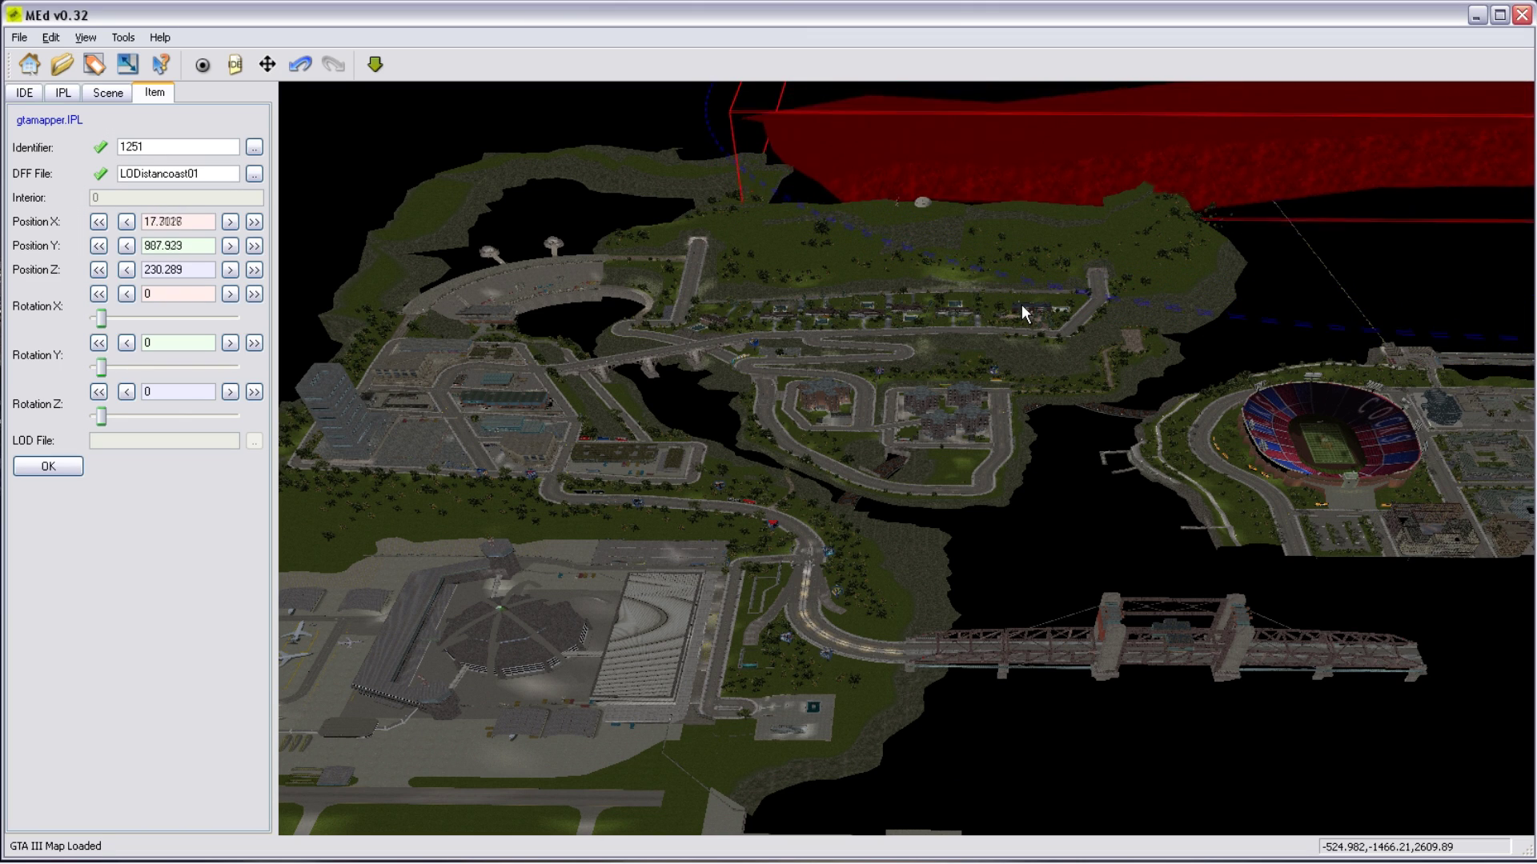
Shift the coast object sideways behind the stadium island, to about X 498, Y 880.
{"action": "key", "text": "Right"}
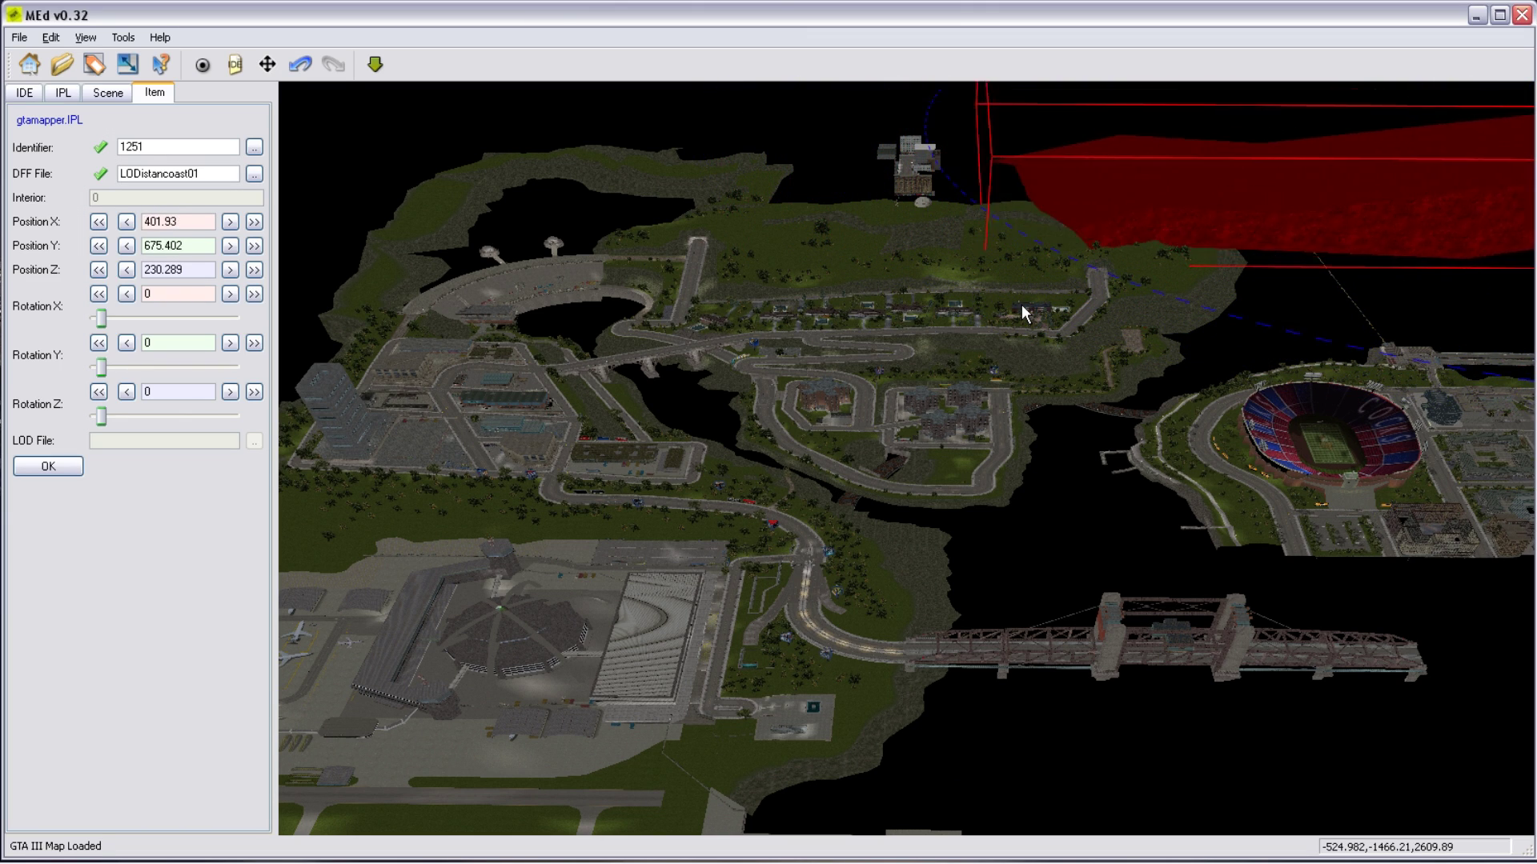
{"action": "key", "text": "d"}
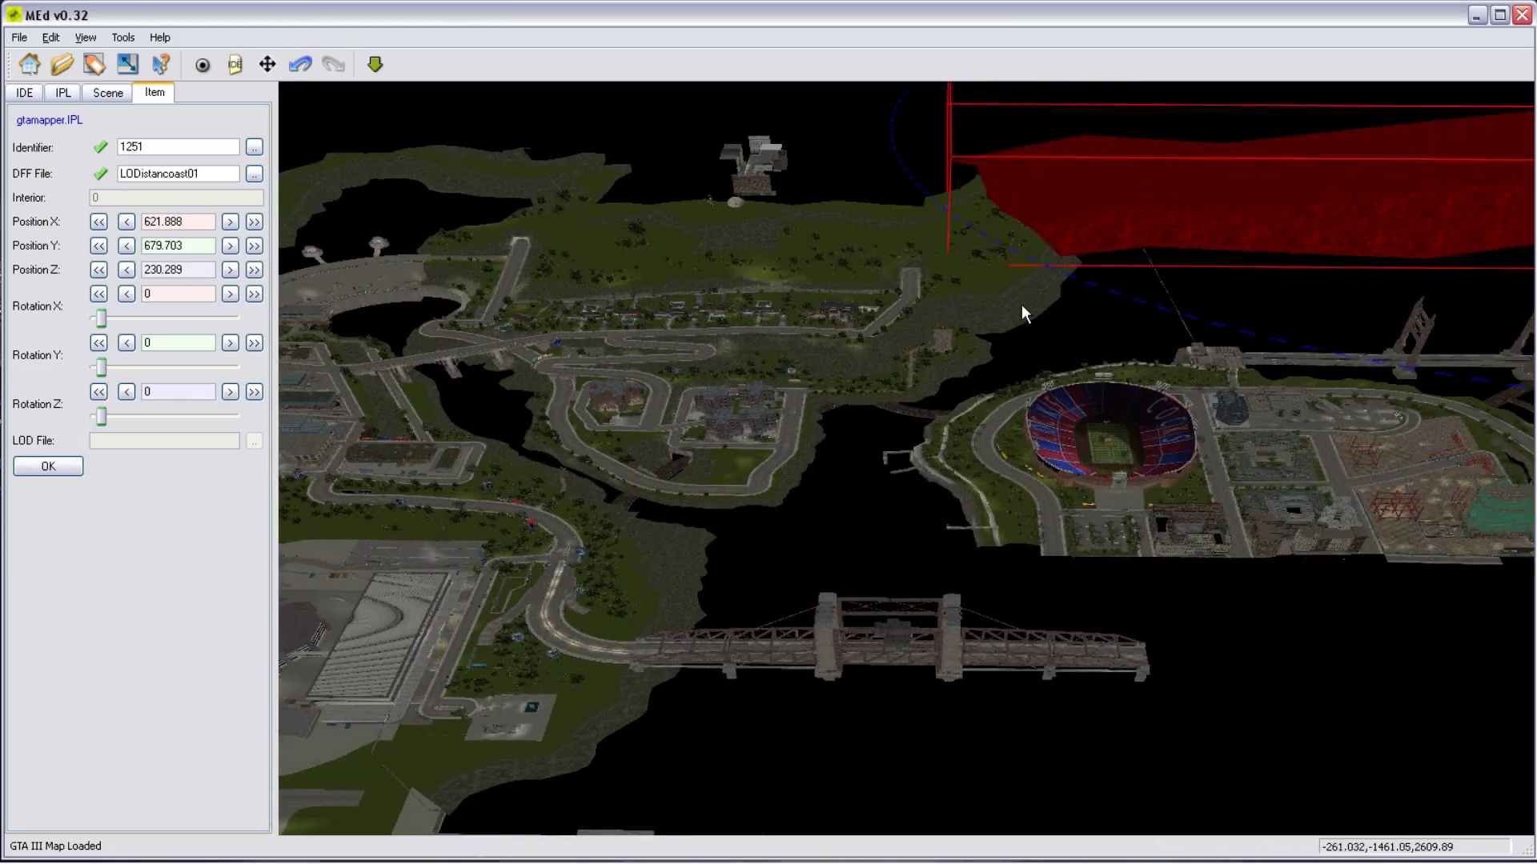
{"action": "key", "text": "d"}
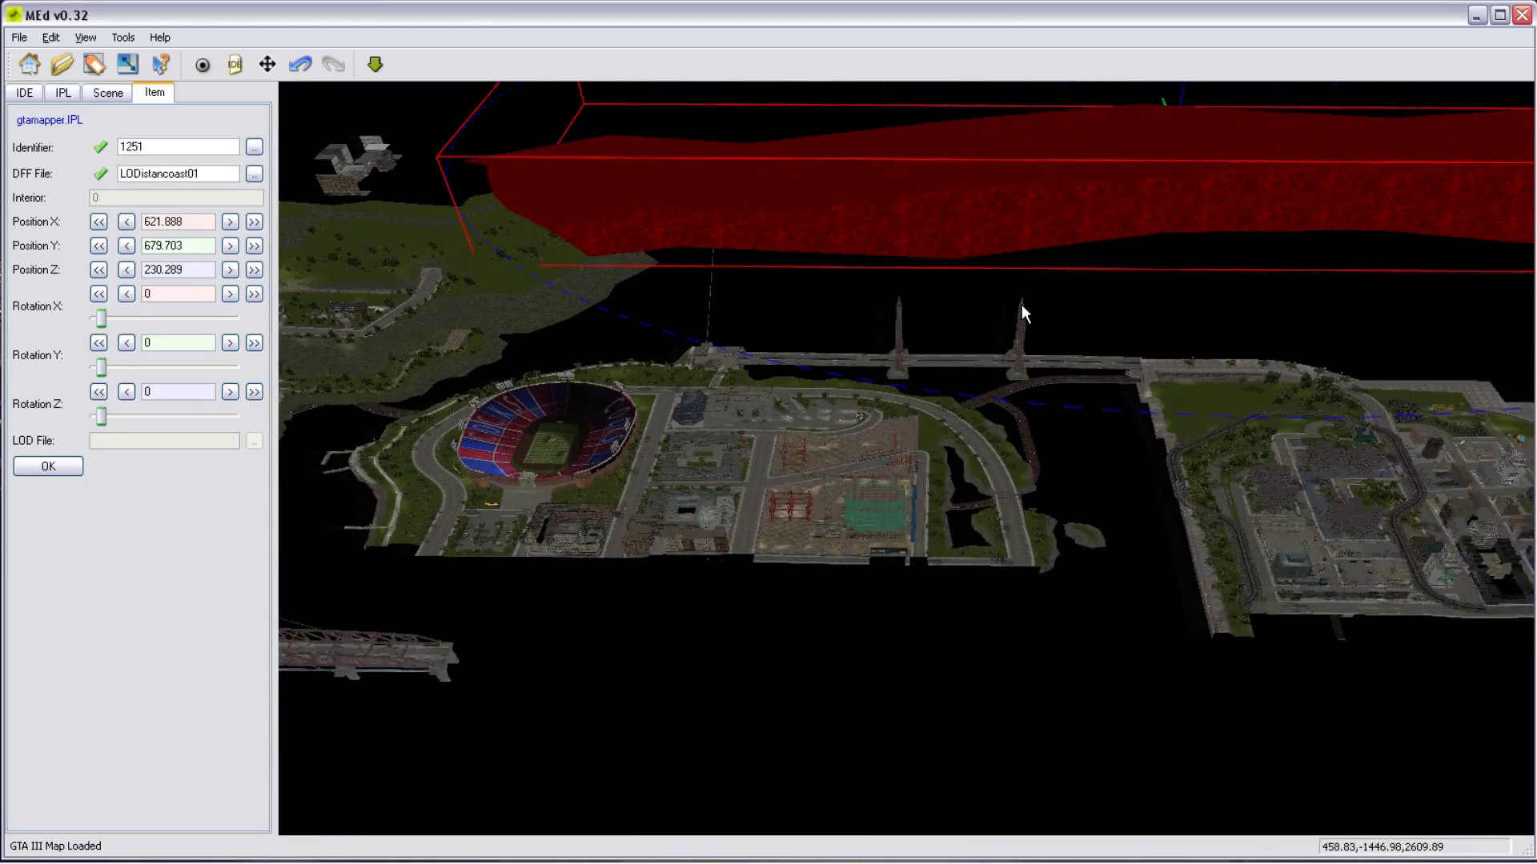
{"action": "key", "text": "w"}
{"action": "key", "text": "Up"}
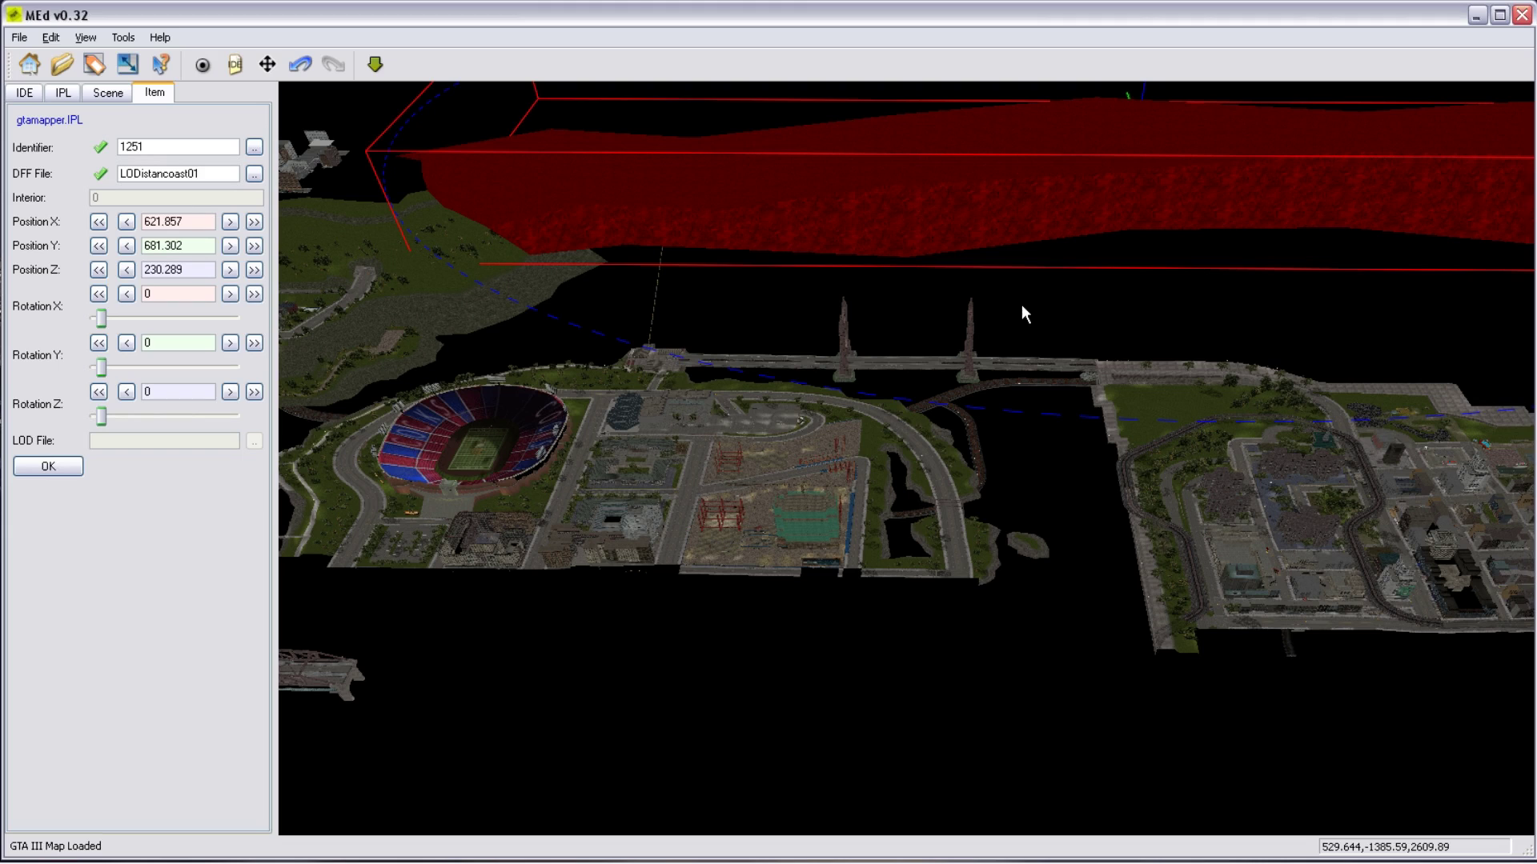
{"action": "key", "text": "Up"}
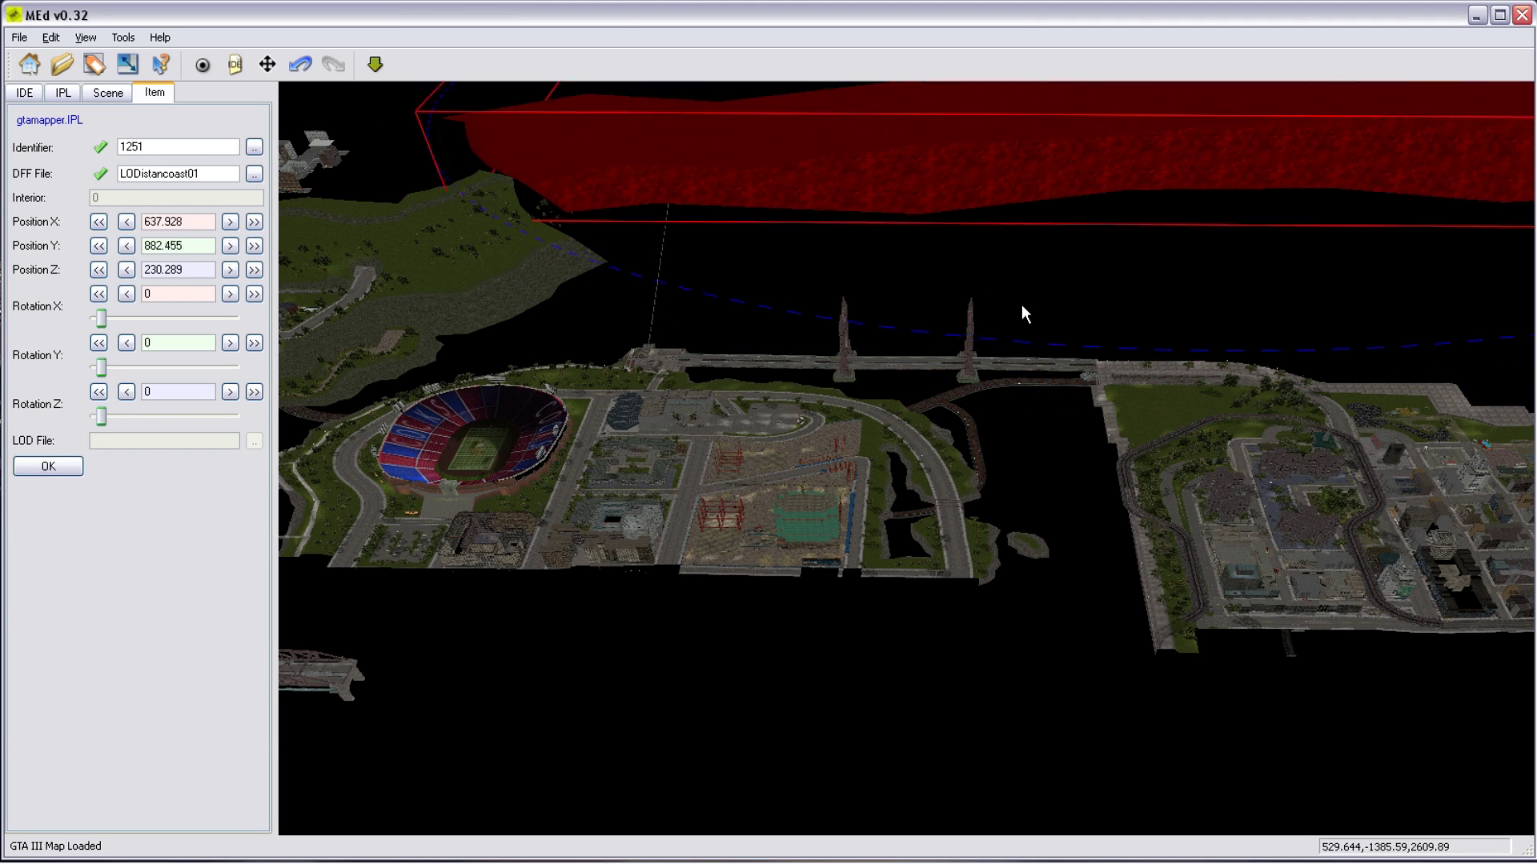
{"action": "key", "text": "Right"}
{"action": "key", "text": "Left"}
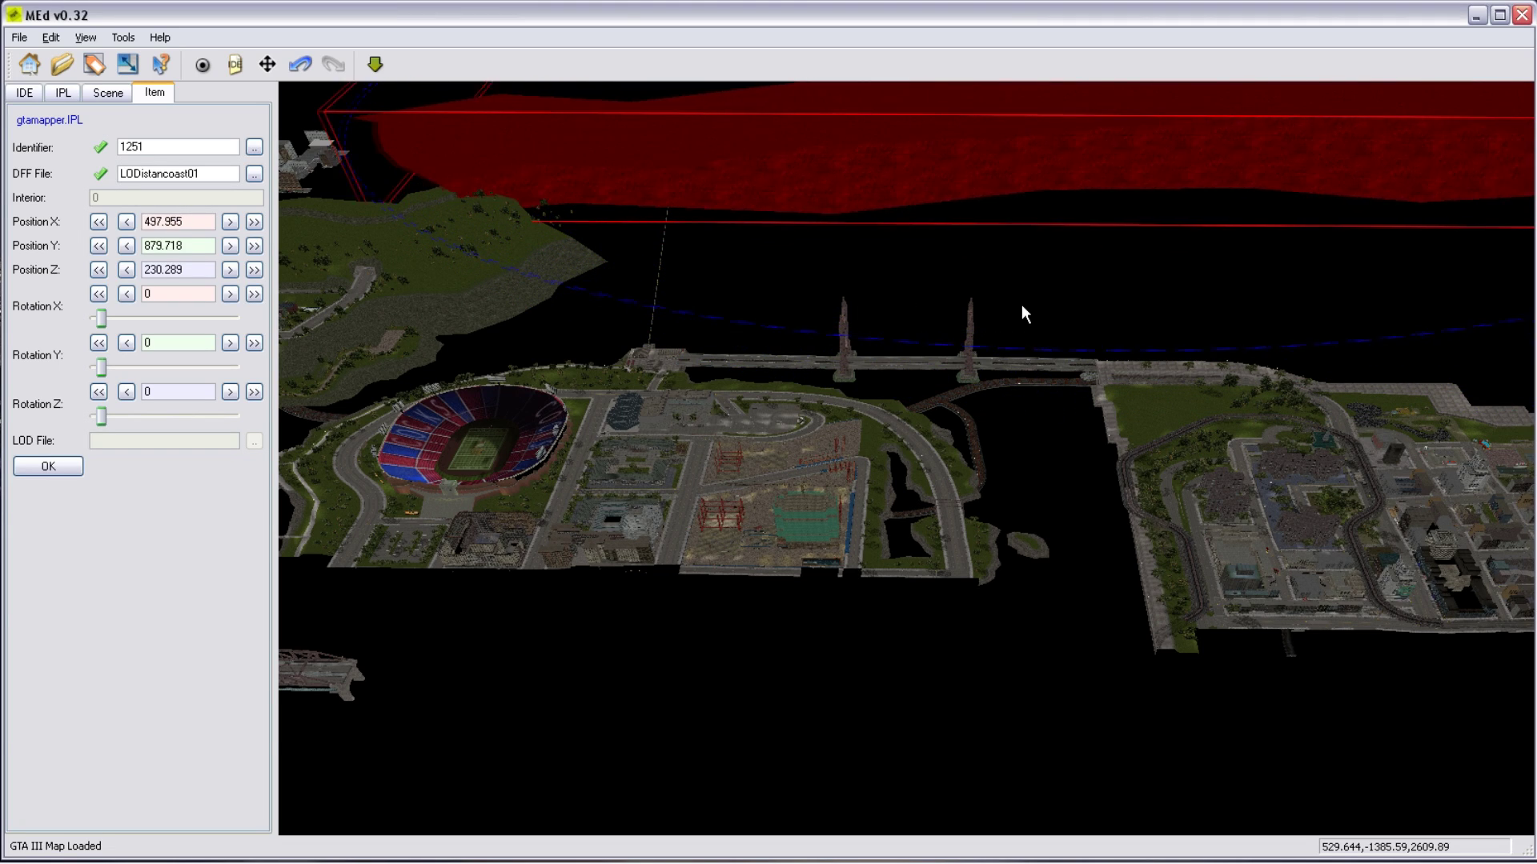
Lower the coast object to Z about 110 and position it beside the hilly island's edge at about X 699, Y 844.
{"action": "key", "text": "Down"}
{"action": "key", "text": "Down"}
{"action": "key", "text": "Page_Down"}
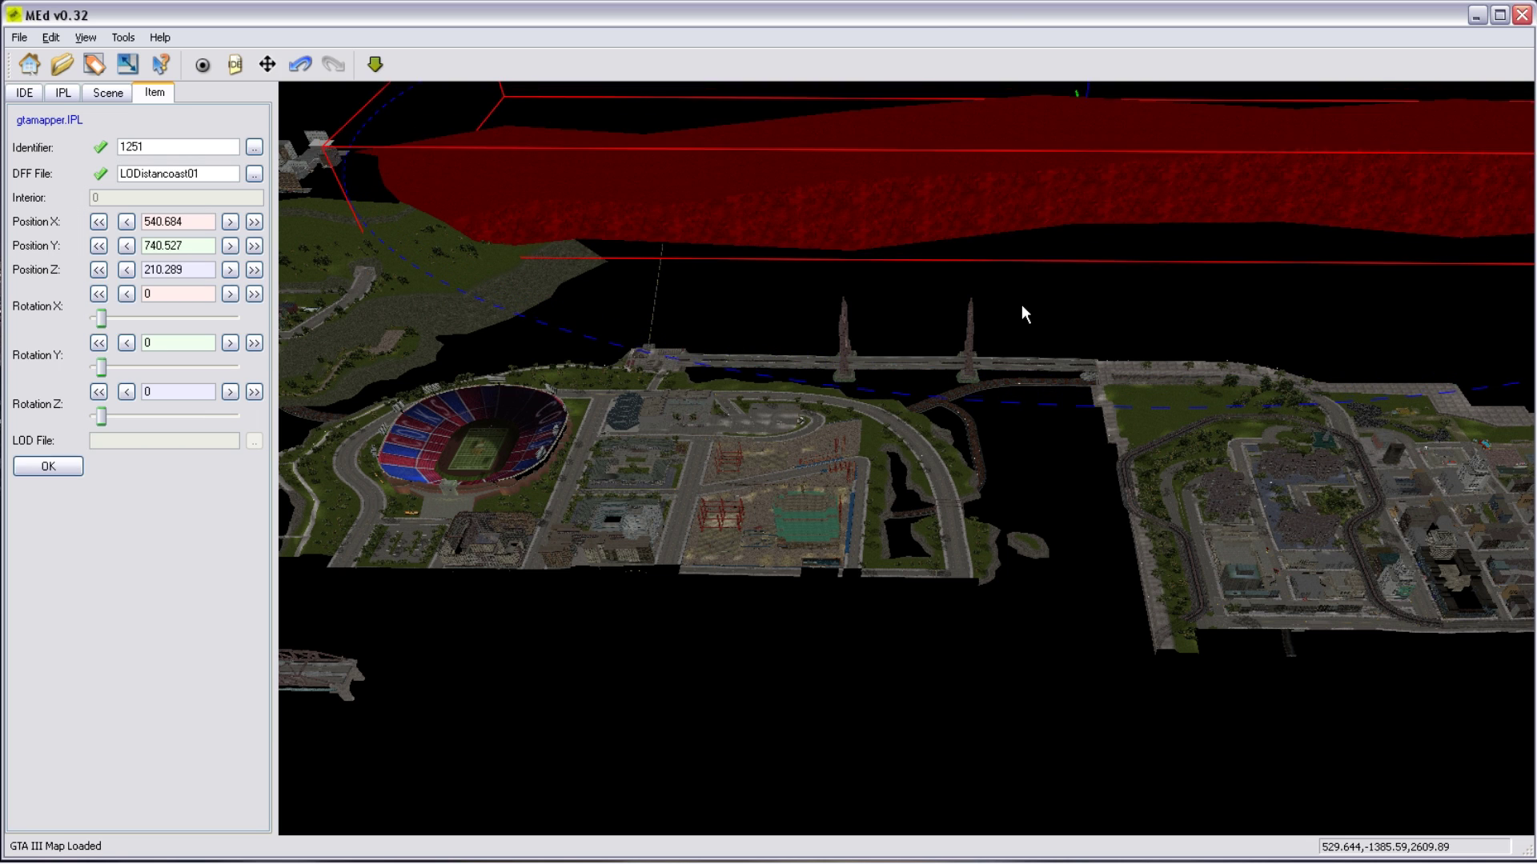
{"action": "key", "text": "Page_Down"}
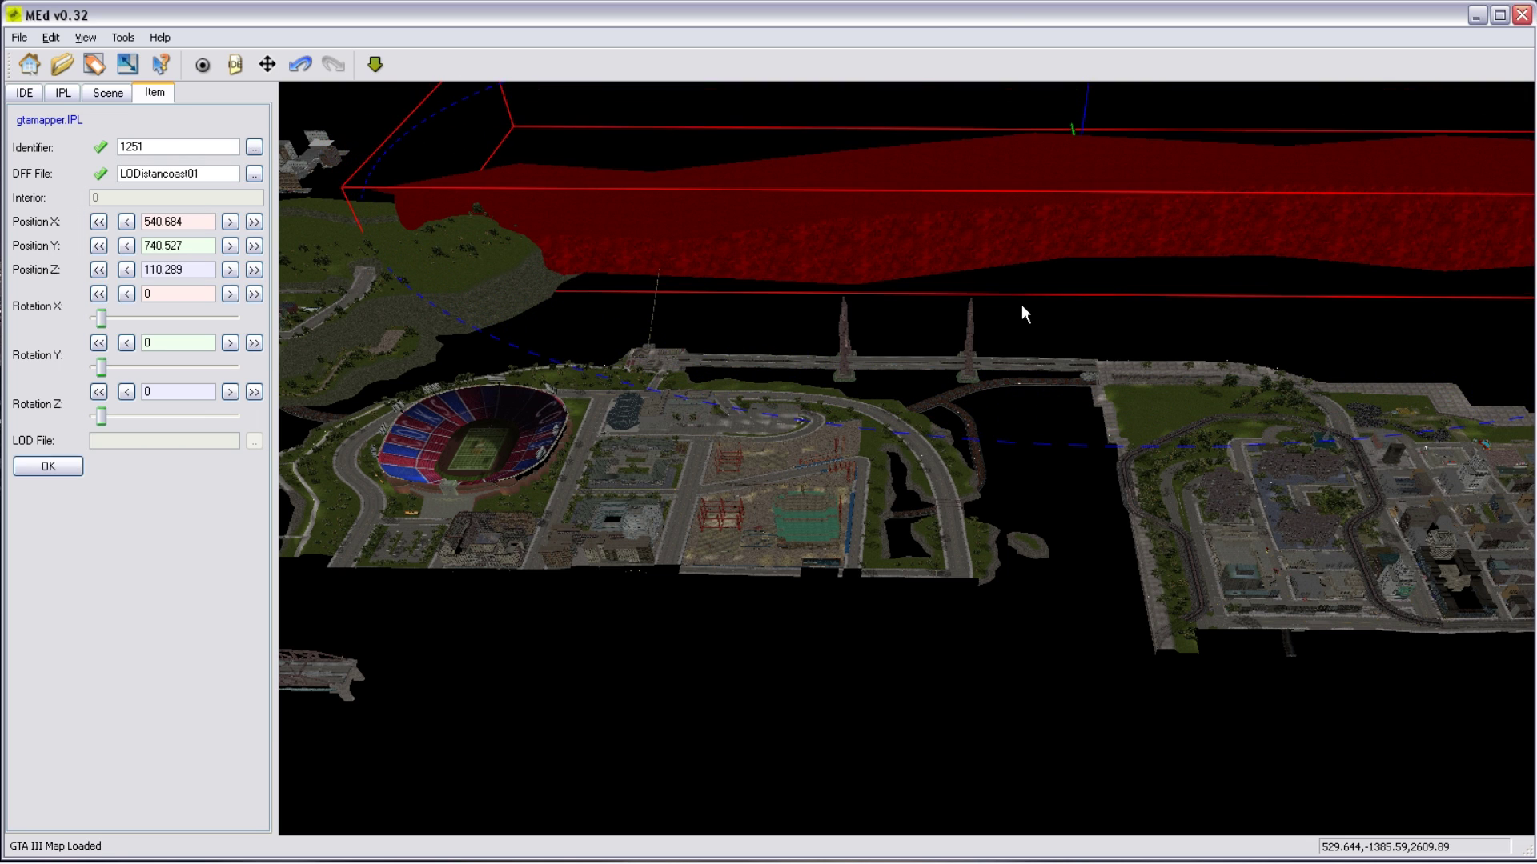
{"action": "key", "text": "Right"}
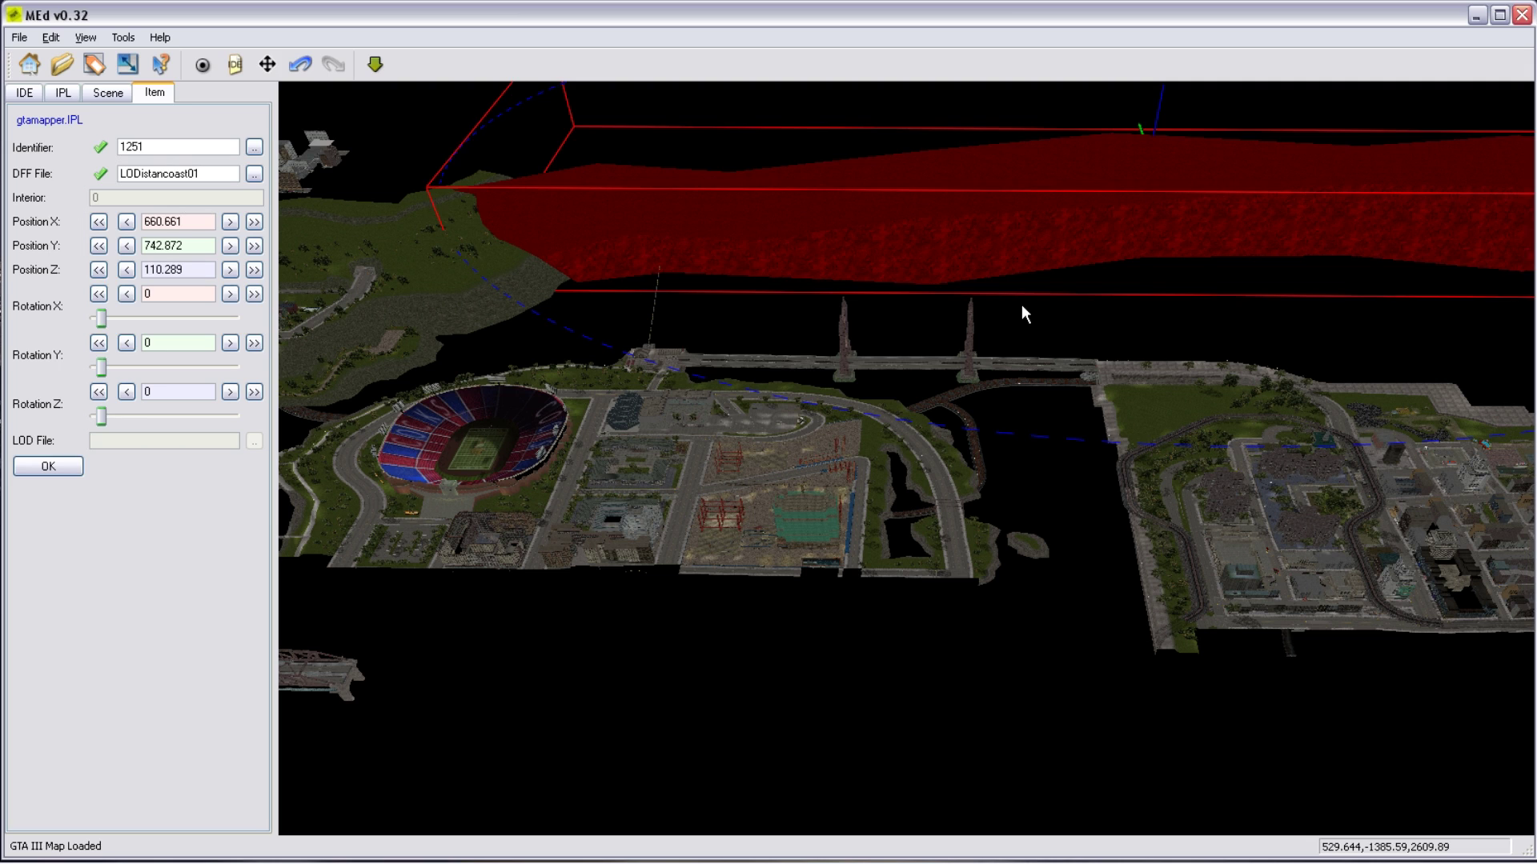
{"action": "key", "text": "Up"}
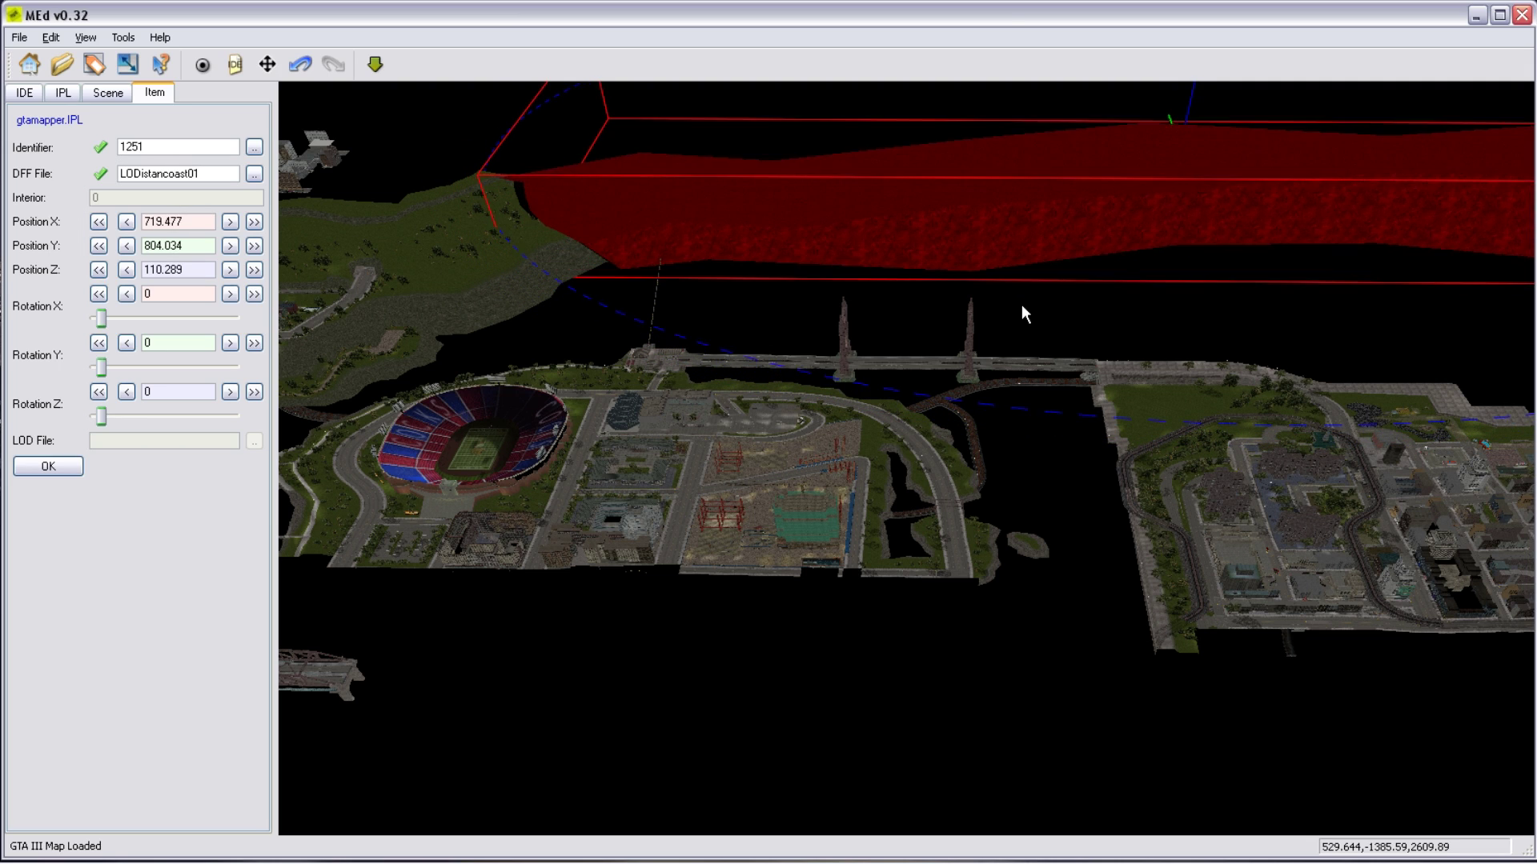
{"action": "key", "text": "Left"}
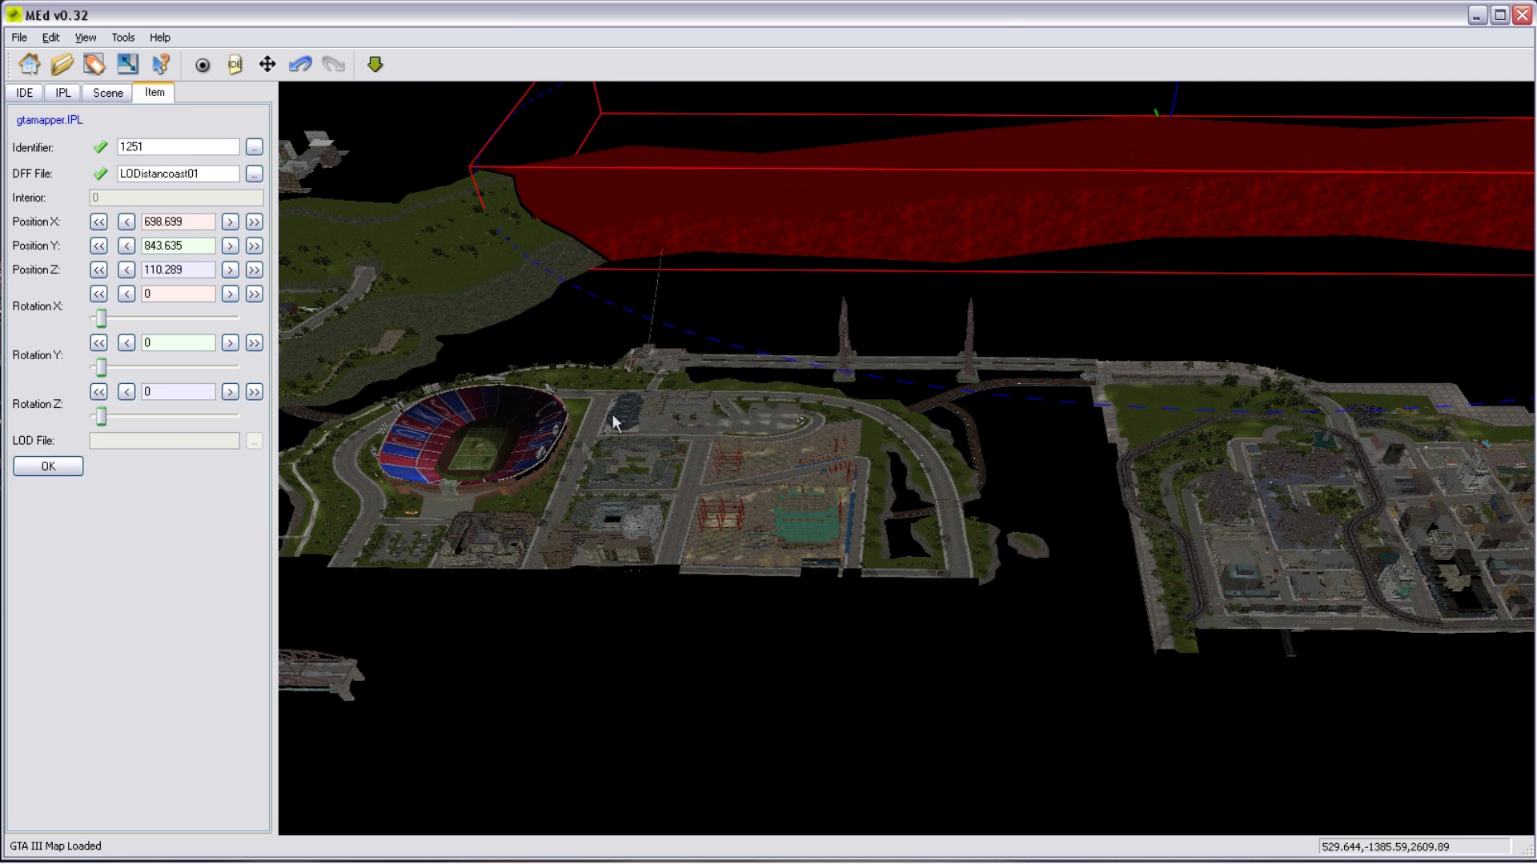
Try a Shift multiplier of 2x in the scene settings and change it to 6x.
{"action": "left_click", "coordinate": [63, 92]}
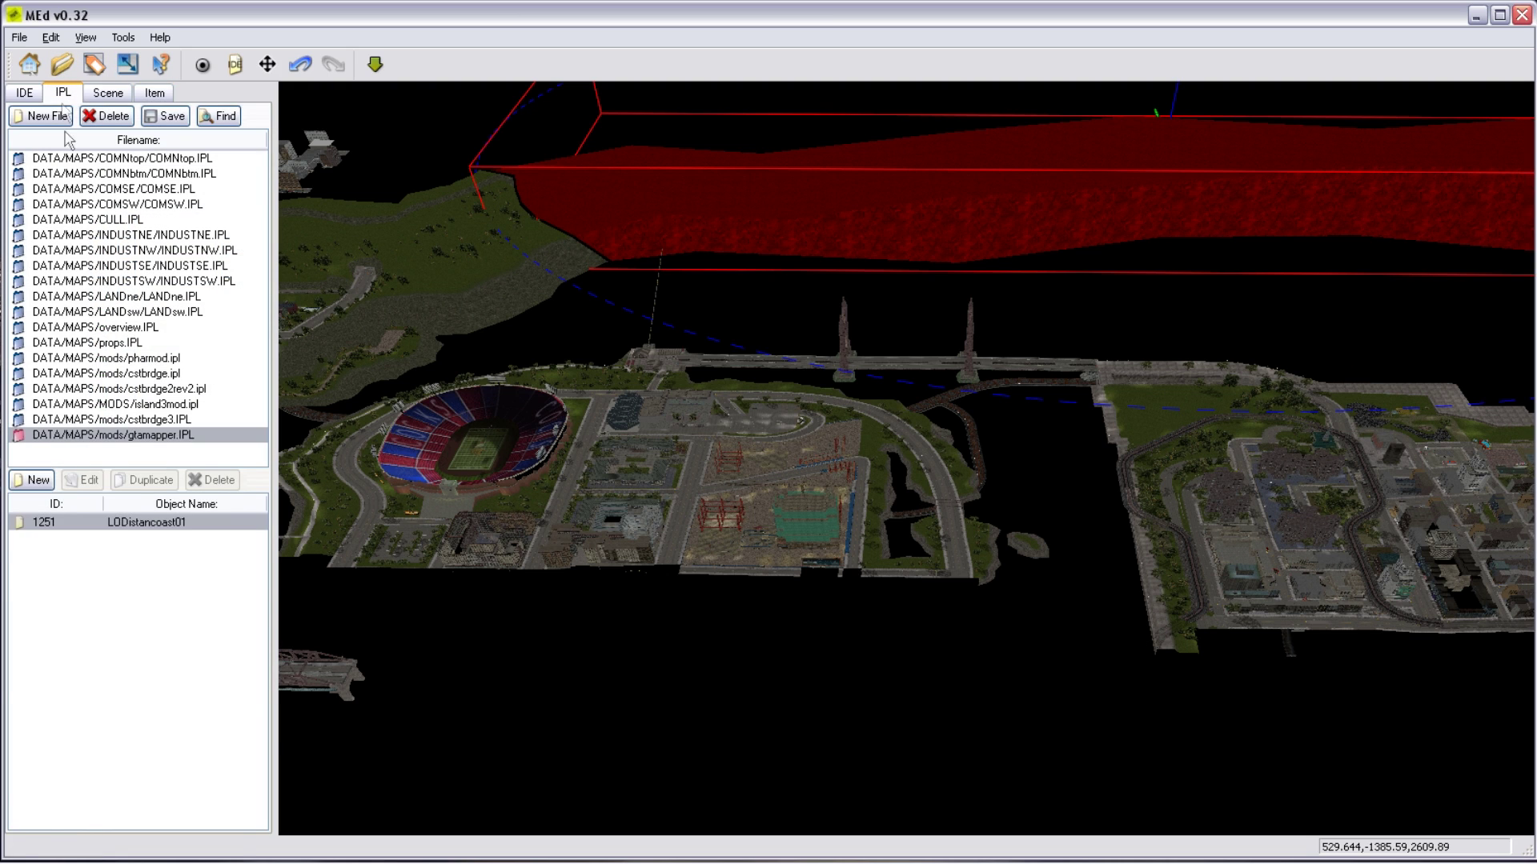
{"action": "left_click", "coordinate": [97, 94]}
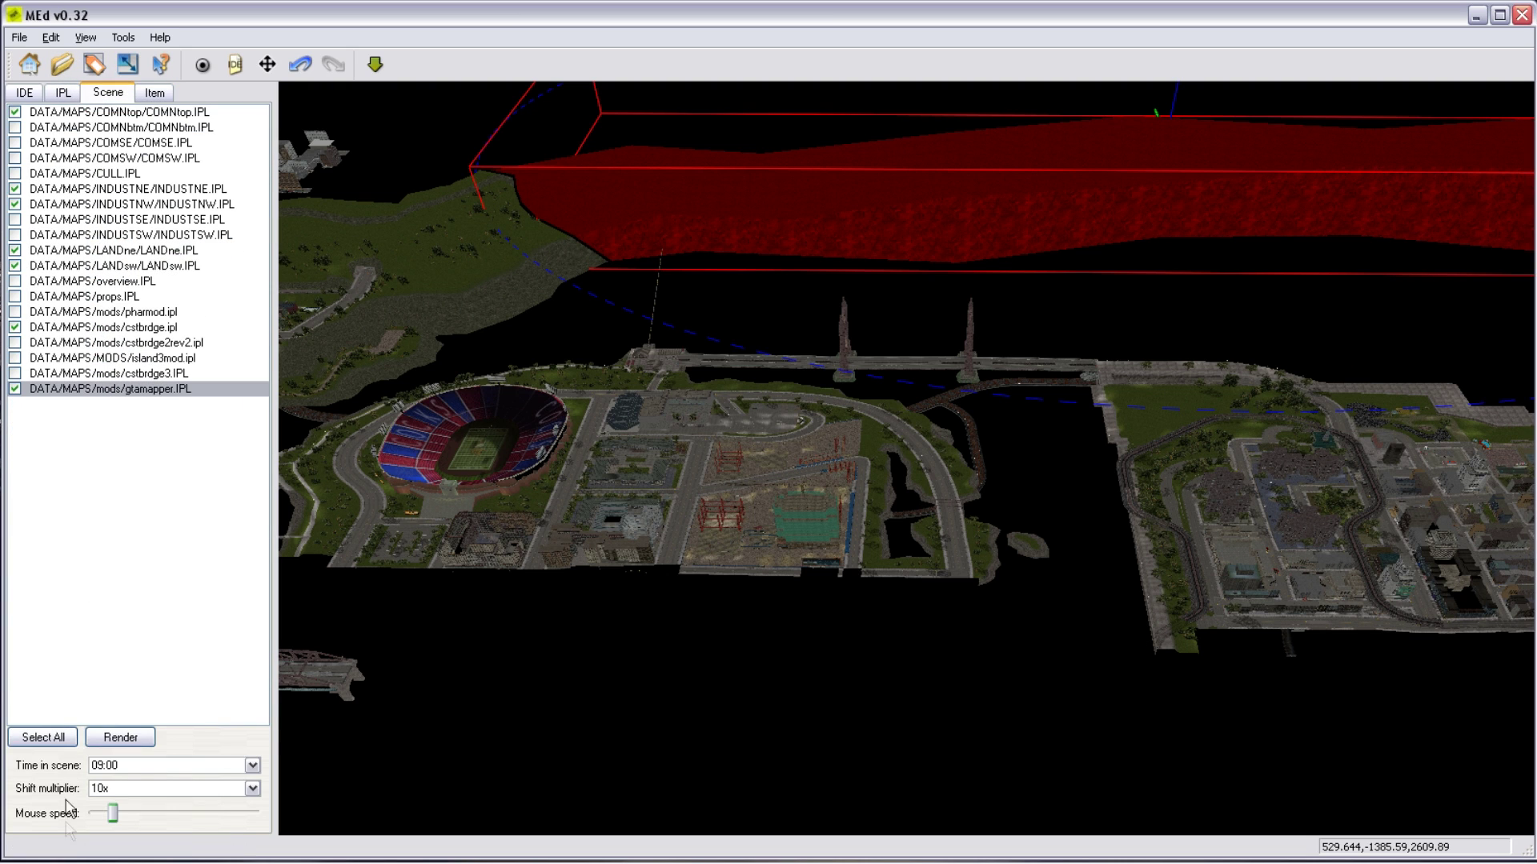
{"action": "left_click", "coordinate": [120, 788]}
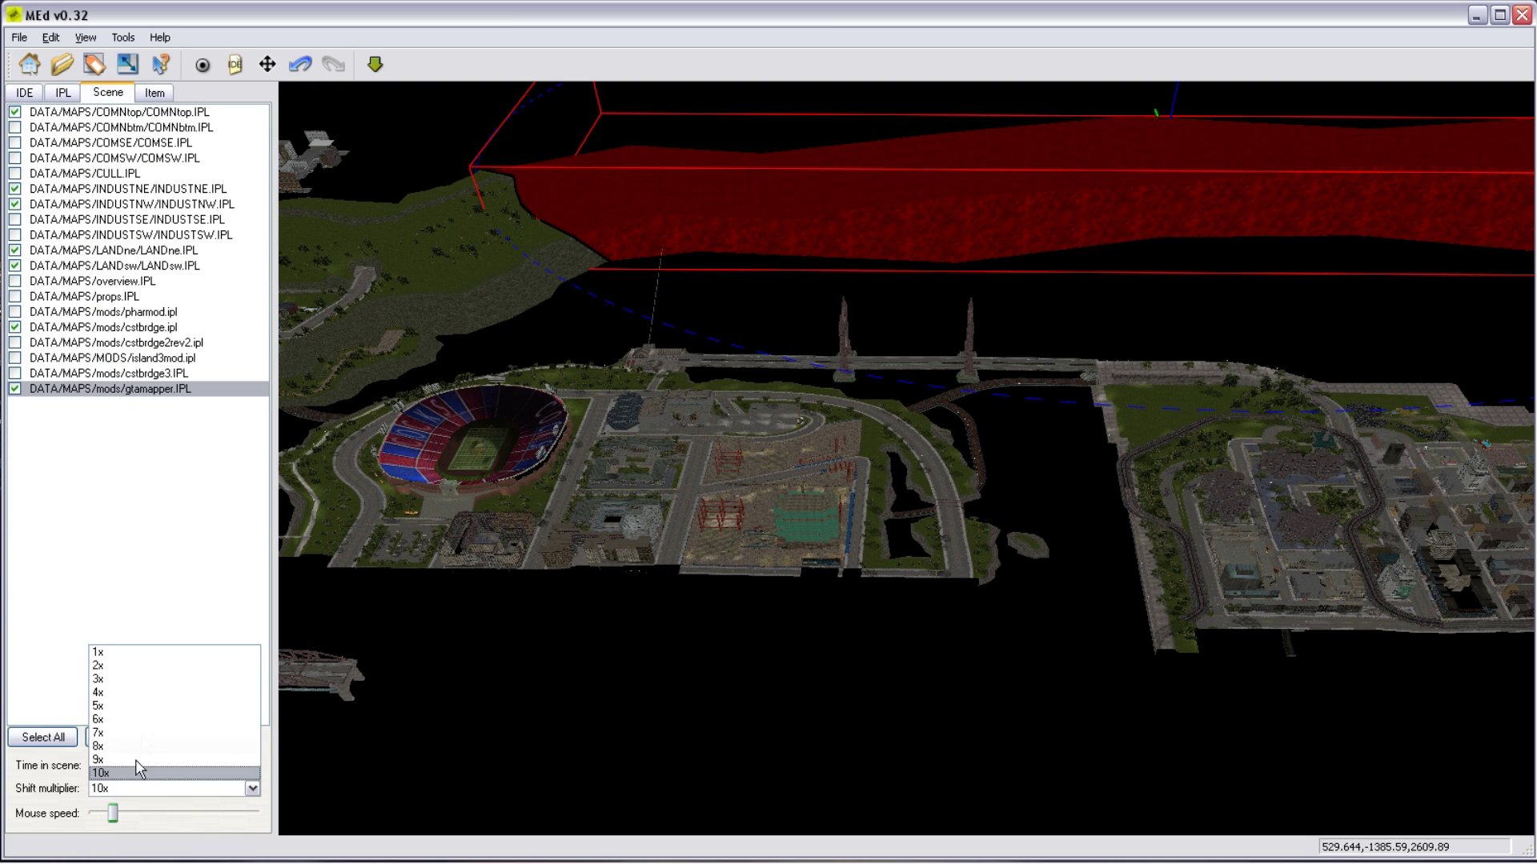
{"action": "left_click", "coordinate": [117, 667]}
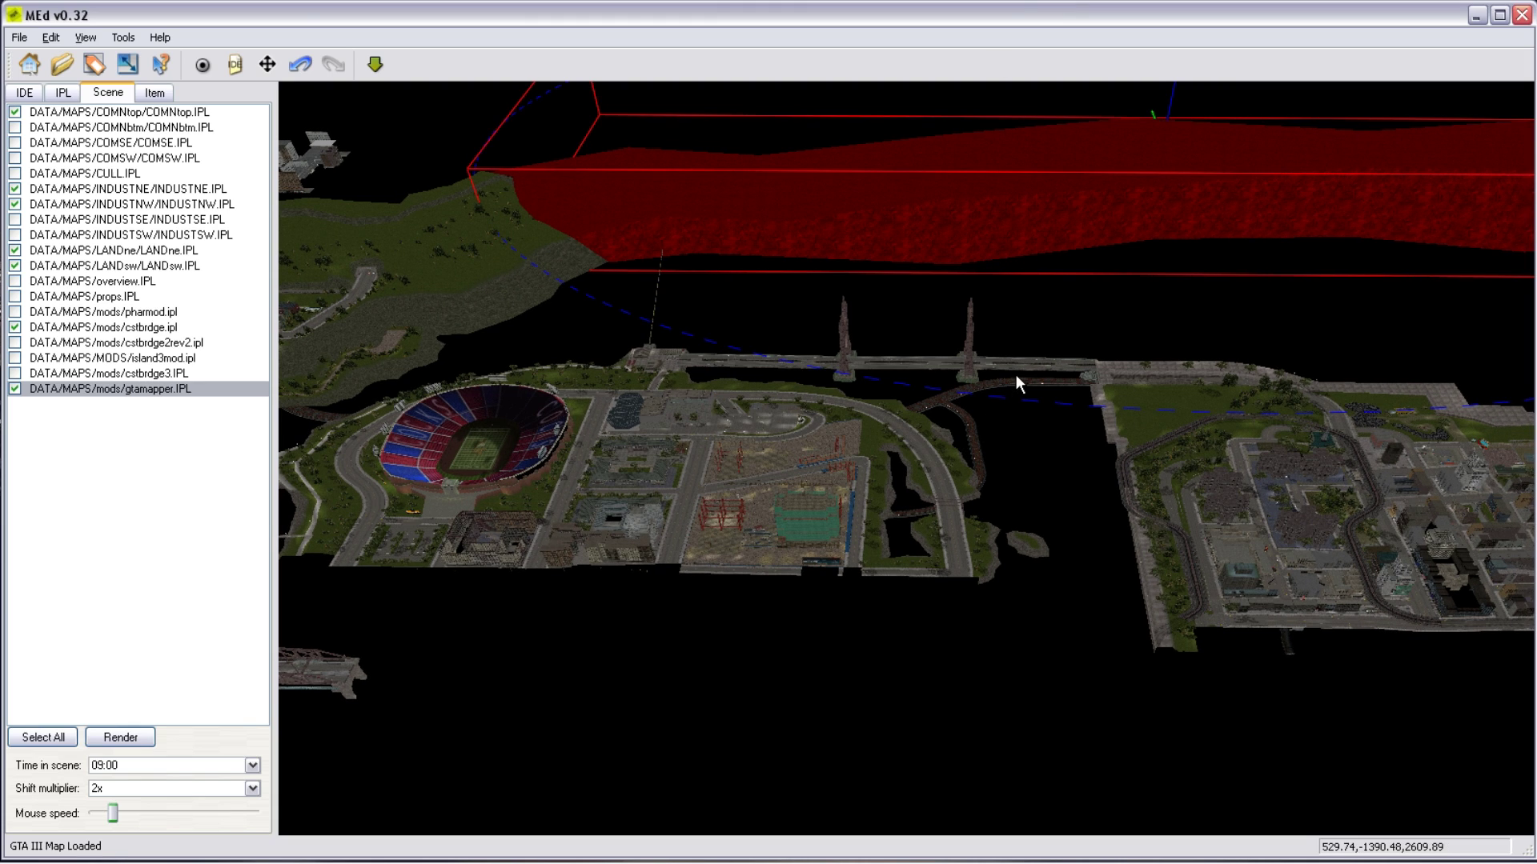
{"action": "left_click", "coordinate": [132, 788]}
{"action": "left_click", "coordinate": [132, 719]}
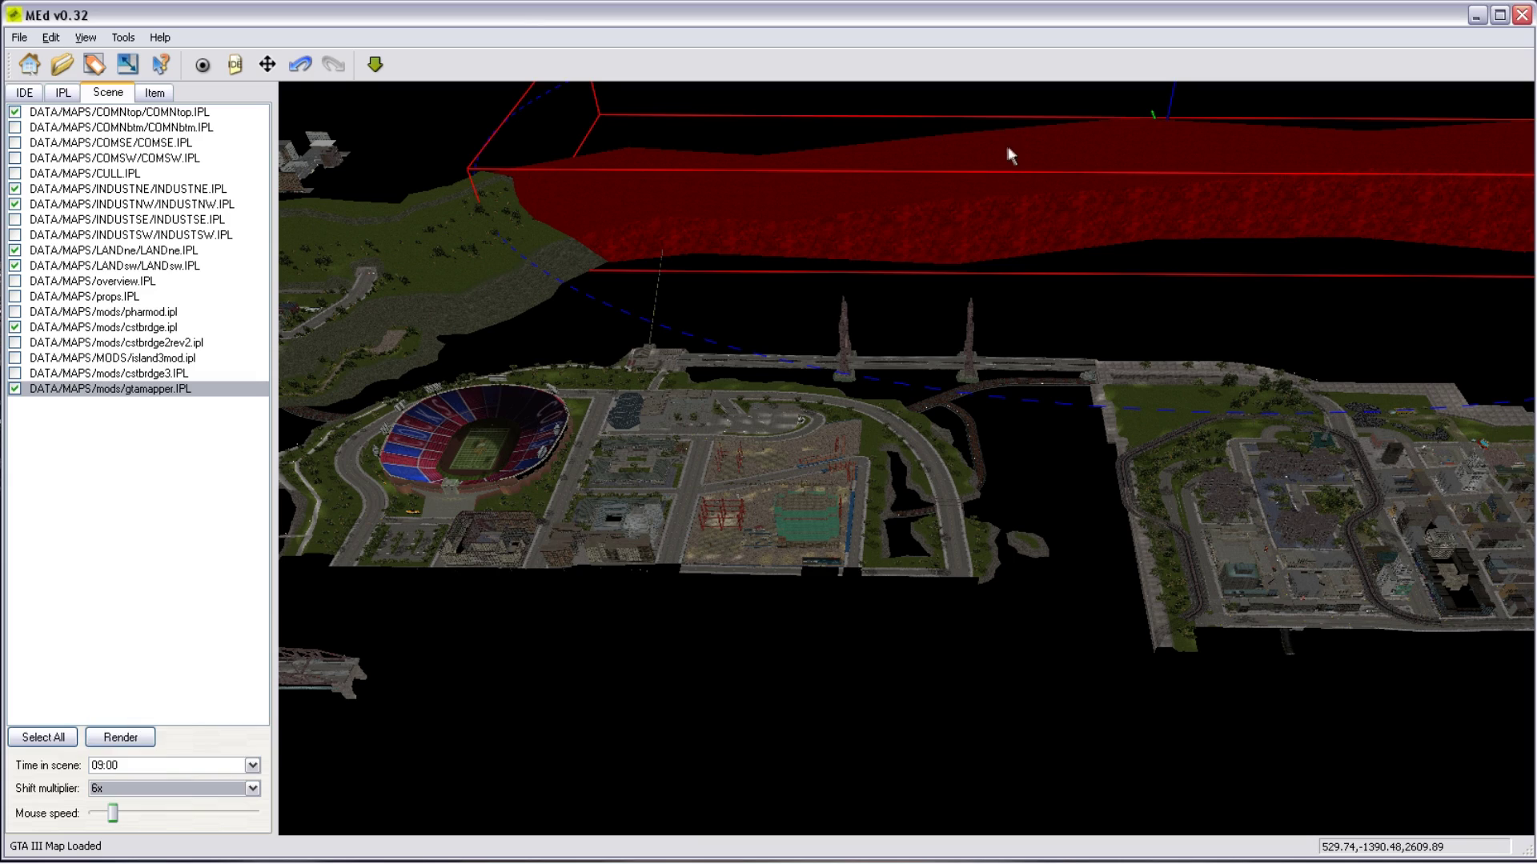
Fly the camera back from the islands and forward again at the 6x multiplied speed.
{"action": "key", "text": "shift+s"}
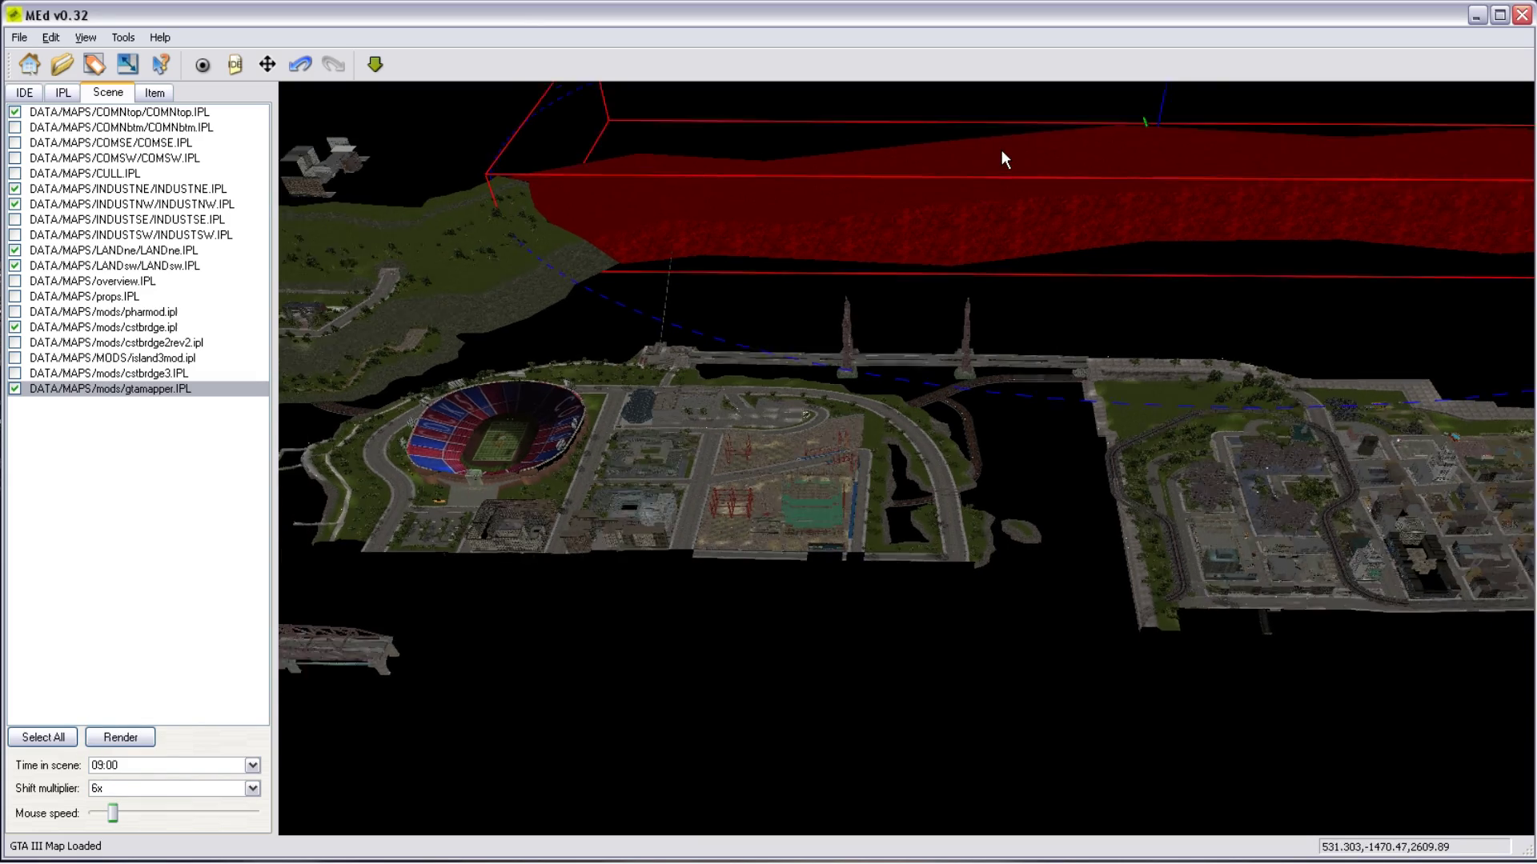
{"action": "key", "text": "shift+s"}
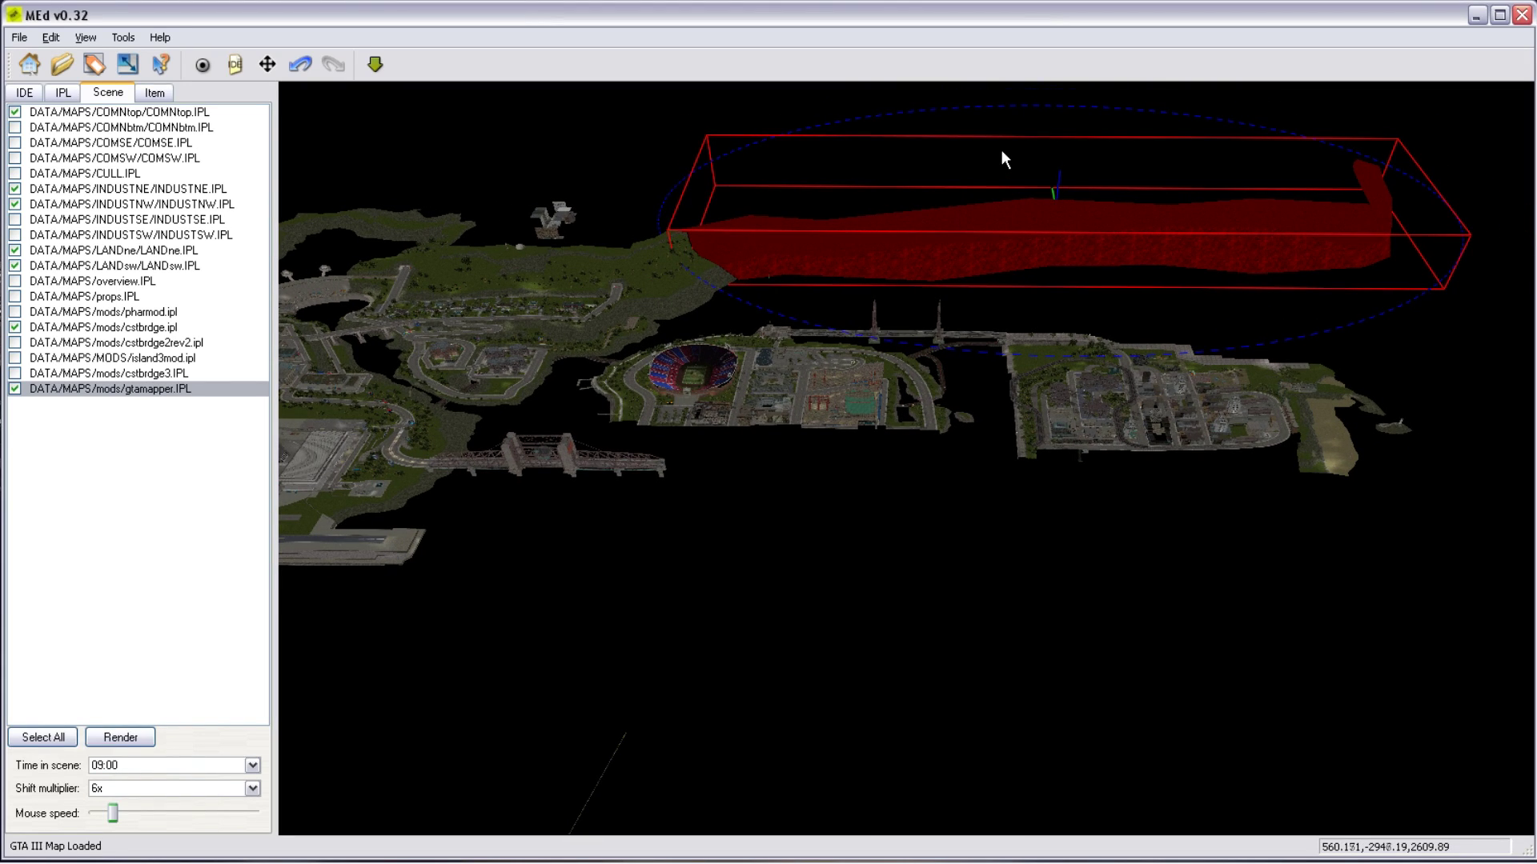
{"action": "key", "text": "shift+s"}
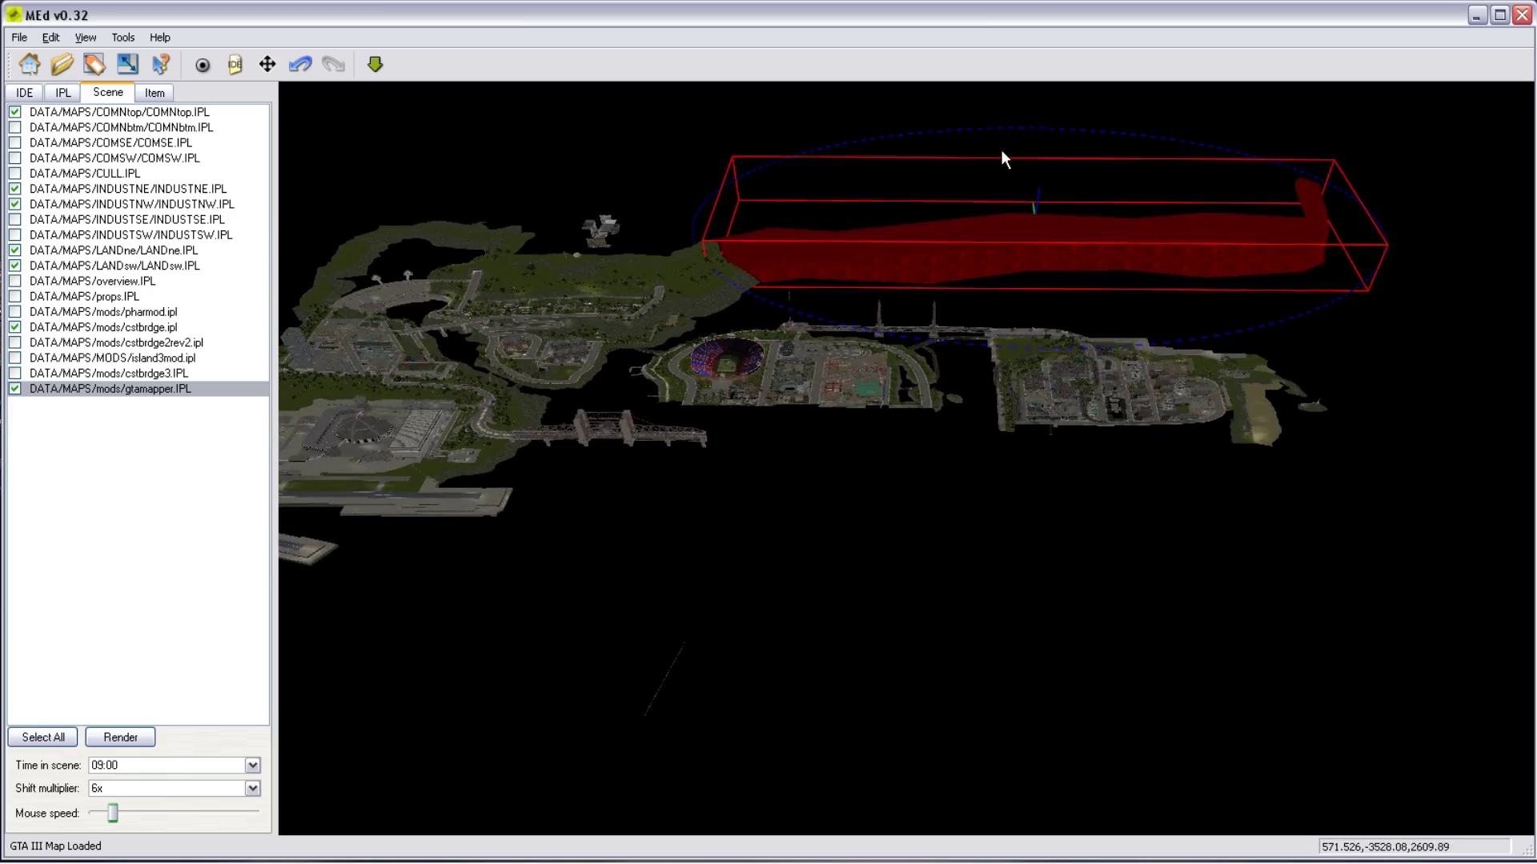
{"action": "key", "text": "shift+w"}
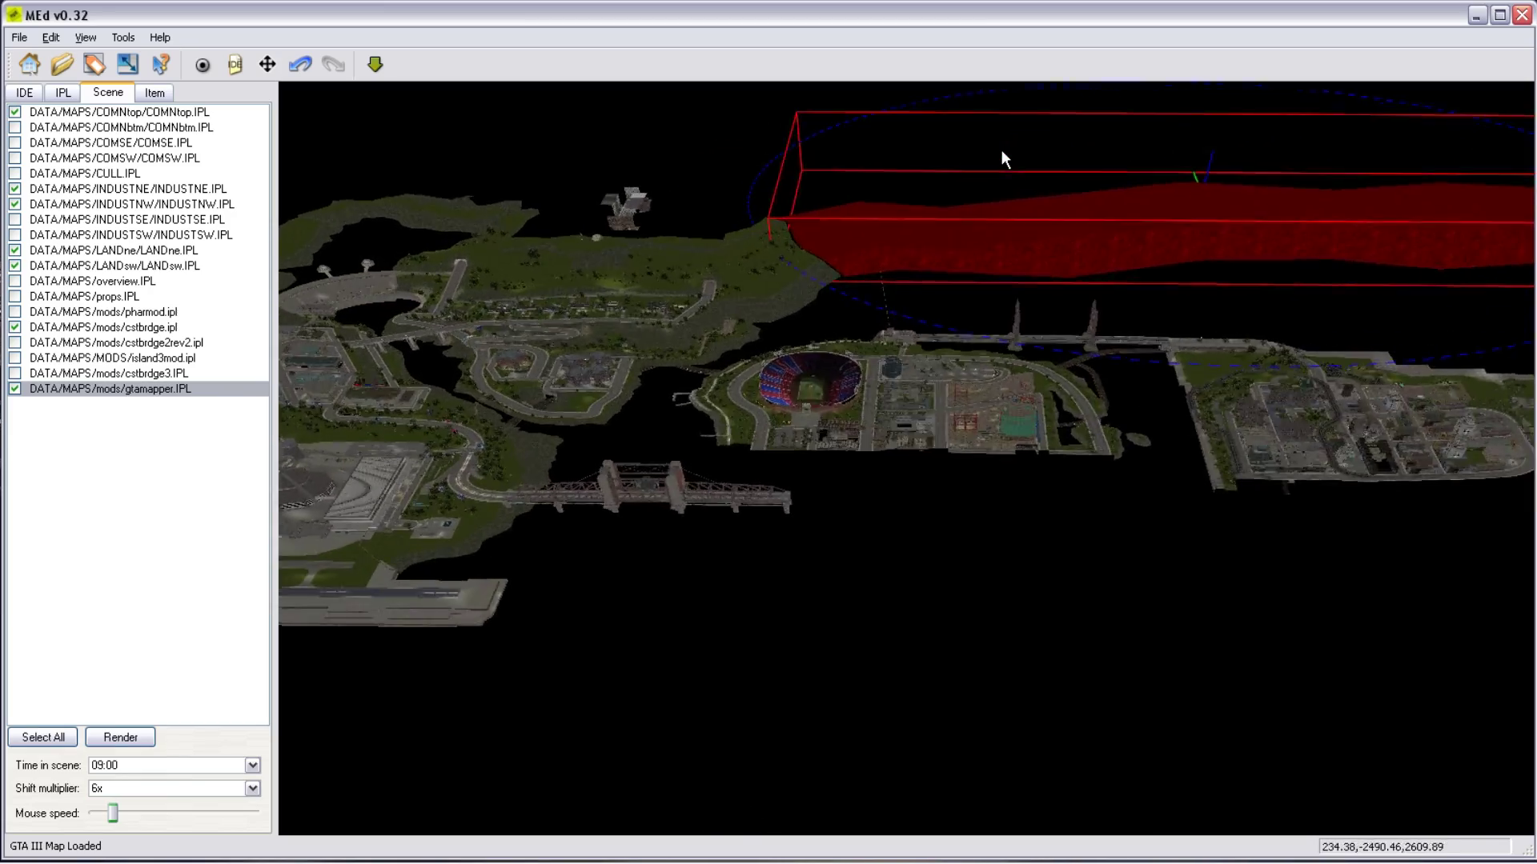
{"action": "key", "text": "shift+w"}
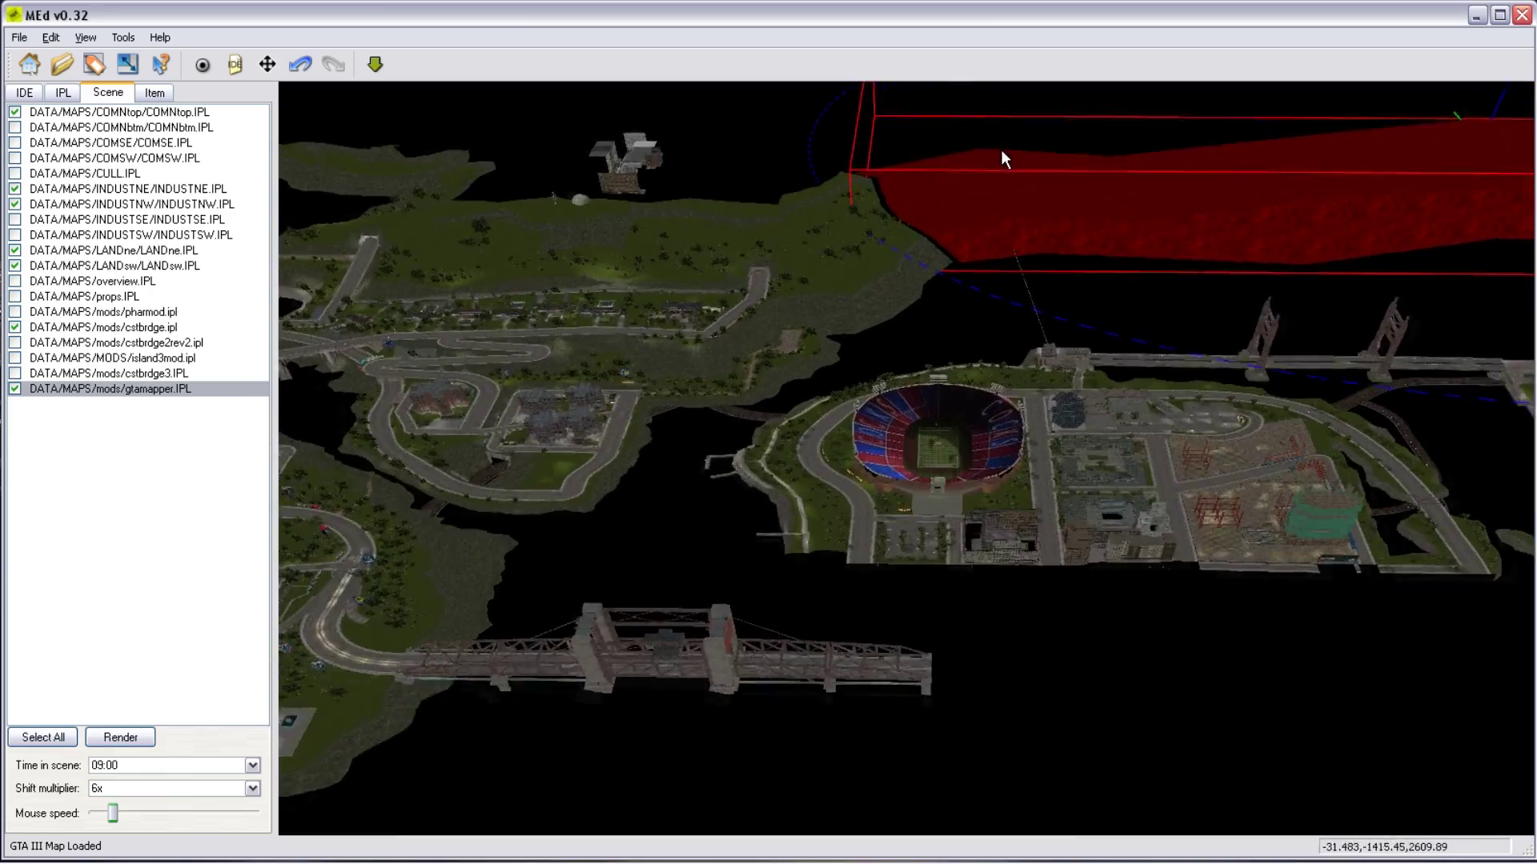
Fly the camera in over the stadium, then back out and sideways until the whole coast object and islands are in view.
{"action": "key", "text": "shift+w"}
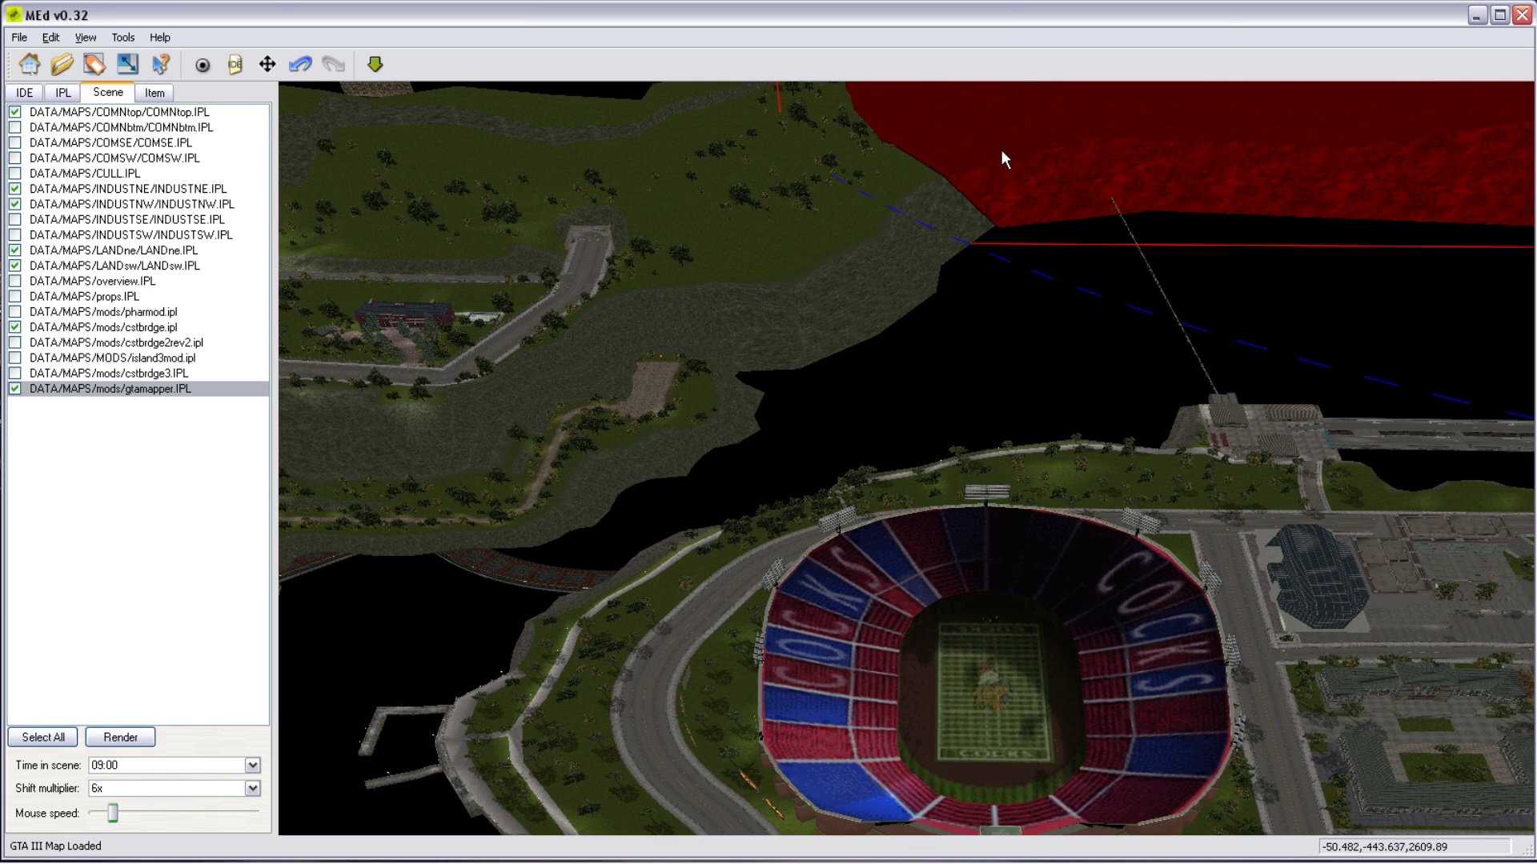
{"action": "scroll", "coordinate": [1001, 150], "scroll_direction": "down", "scroll_amount": 4}
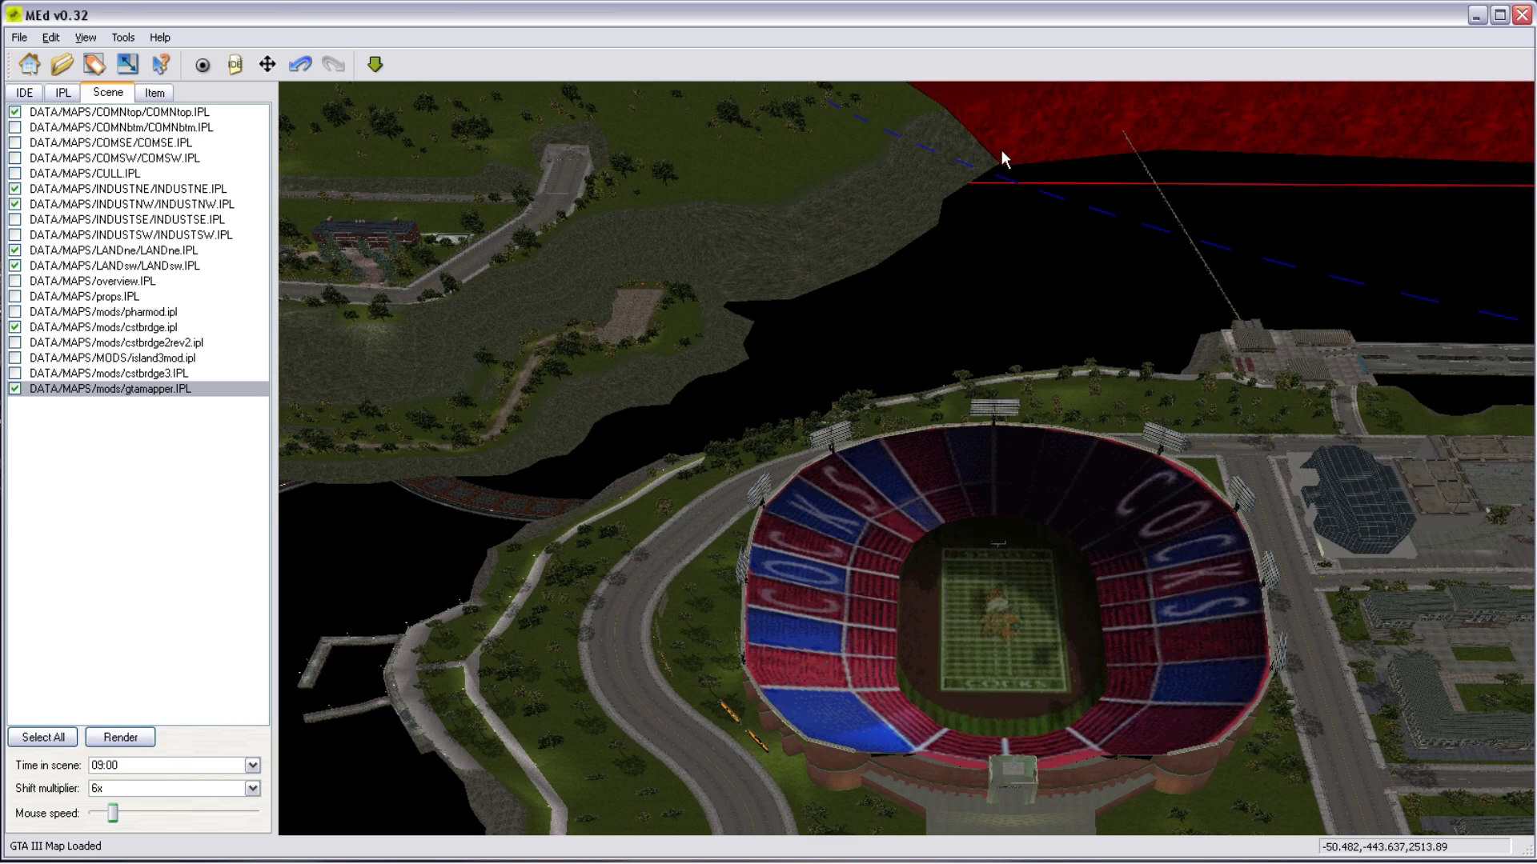
{"action": "key", "text": "s"}
{"action": "key", "text": "s"}
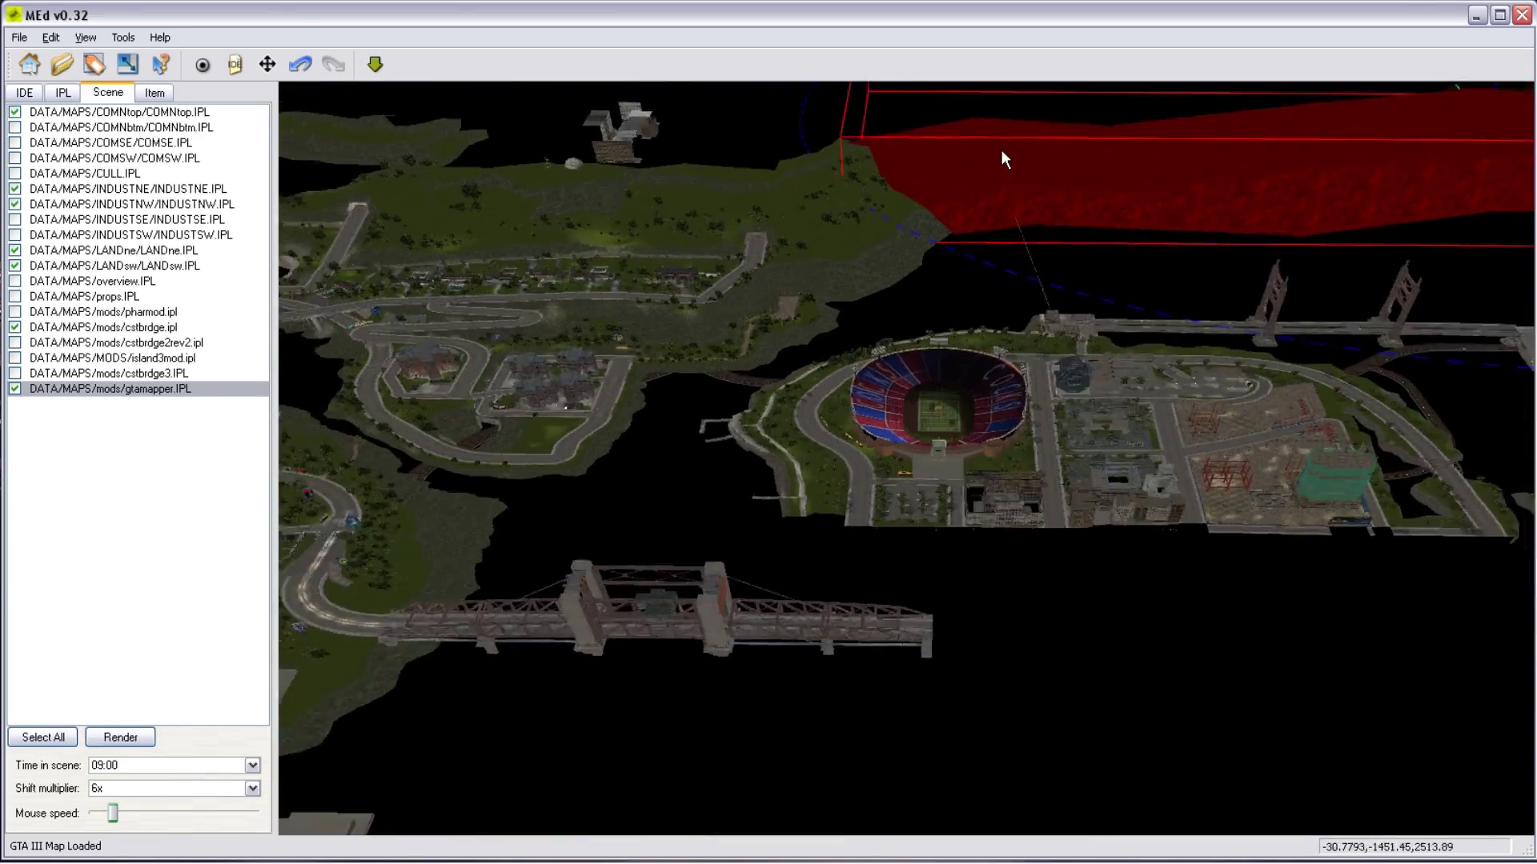
{"action": "key", "text": "s"}
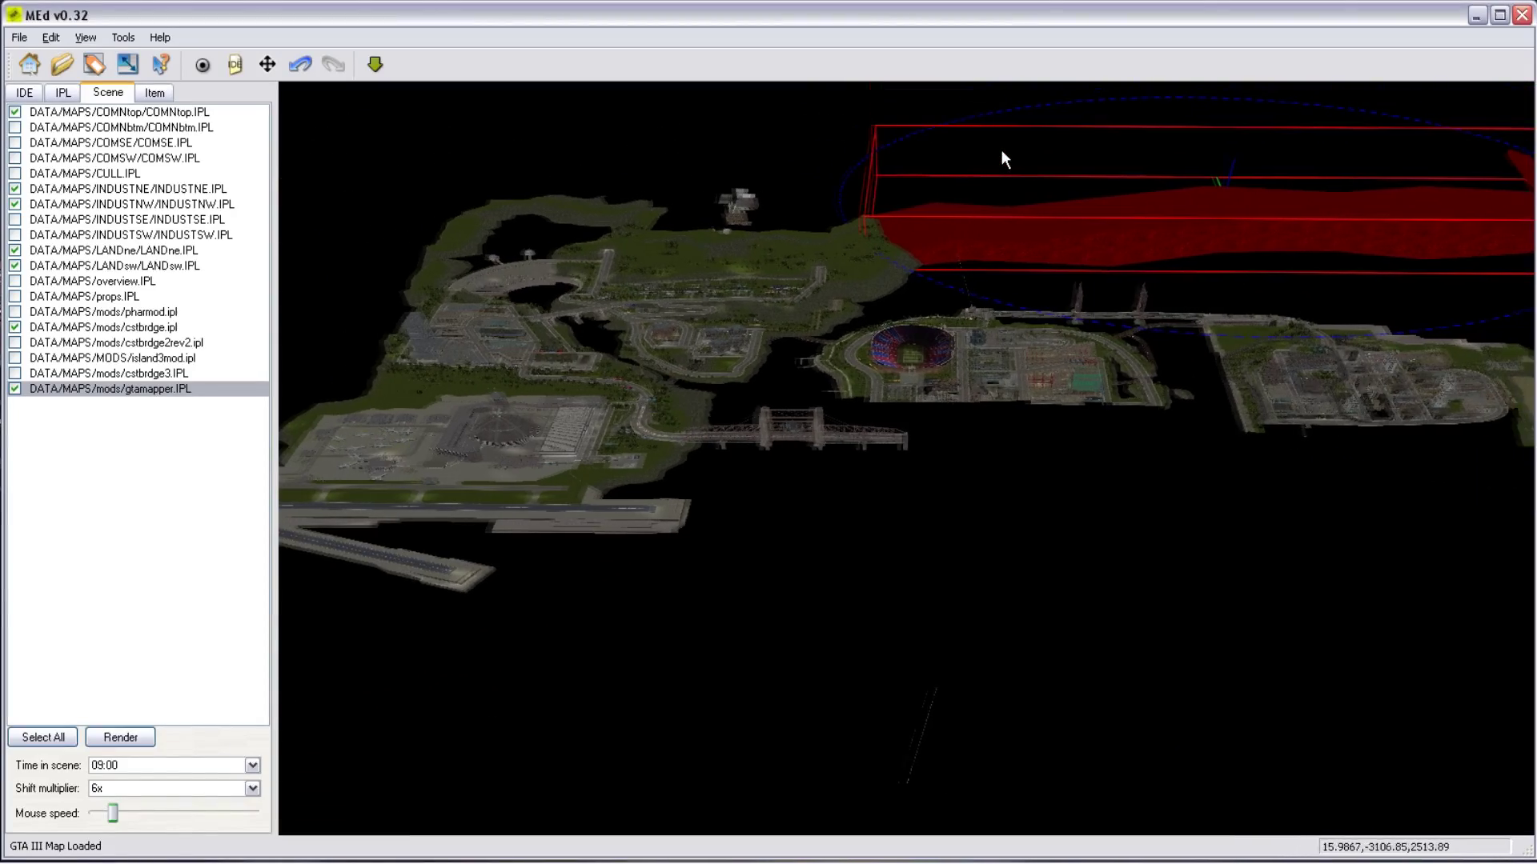
{"action": "left_click_drag", "start_coordinate": [1001, 151], "coordinate": [1001, 150]}
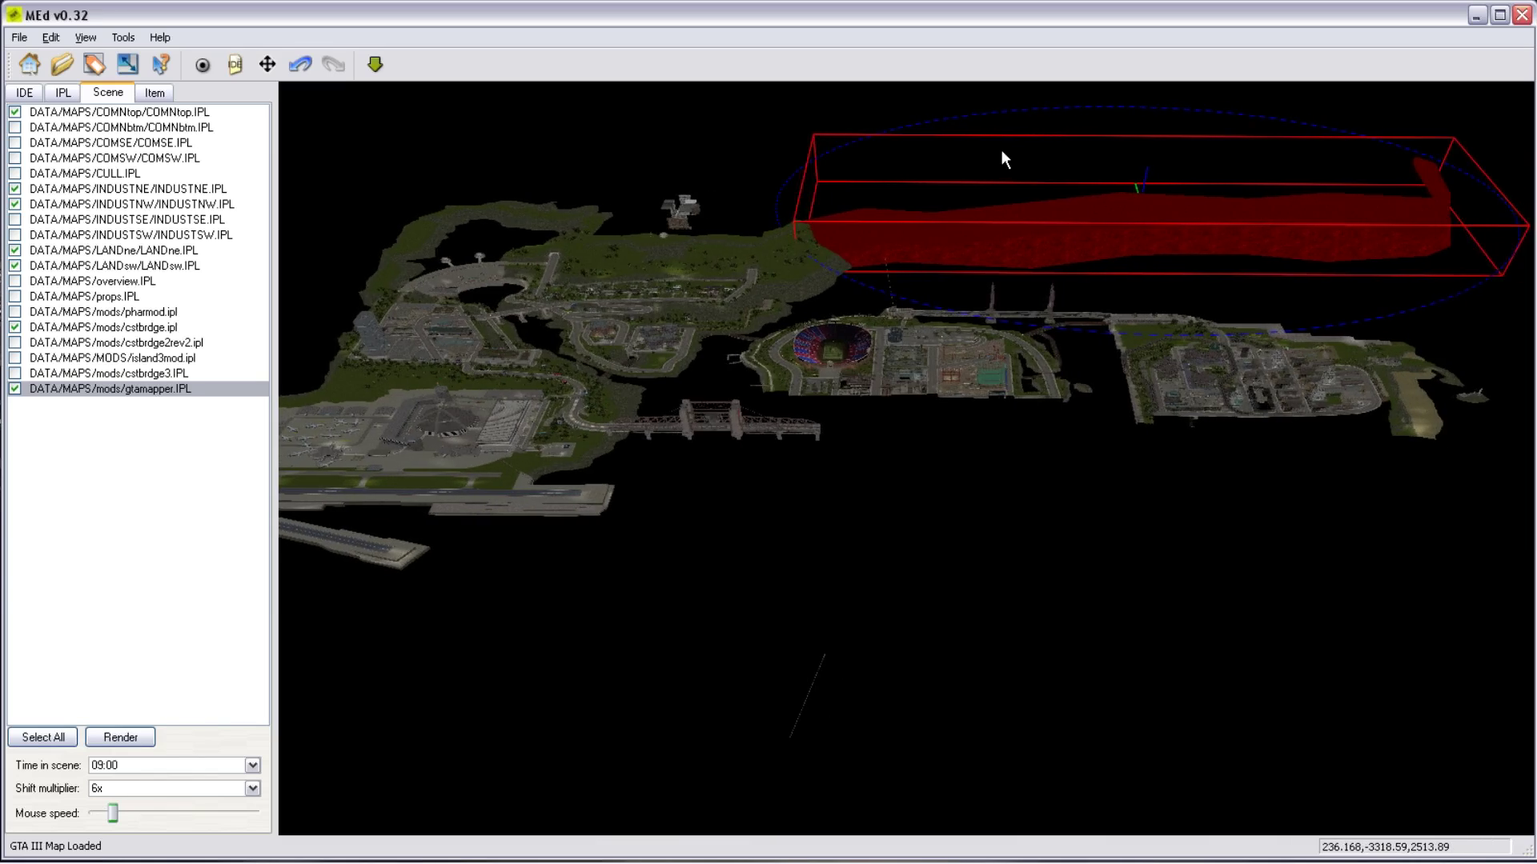
{"action": "key", "text": "d"}
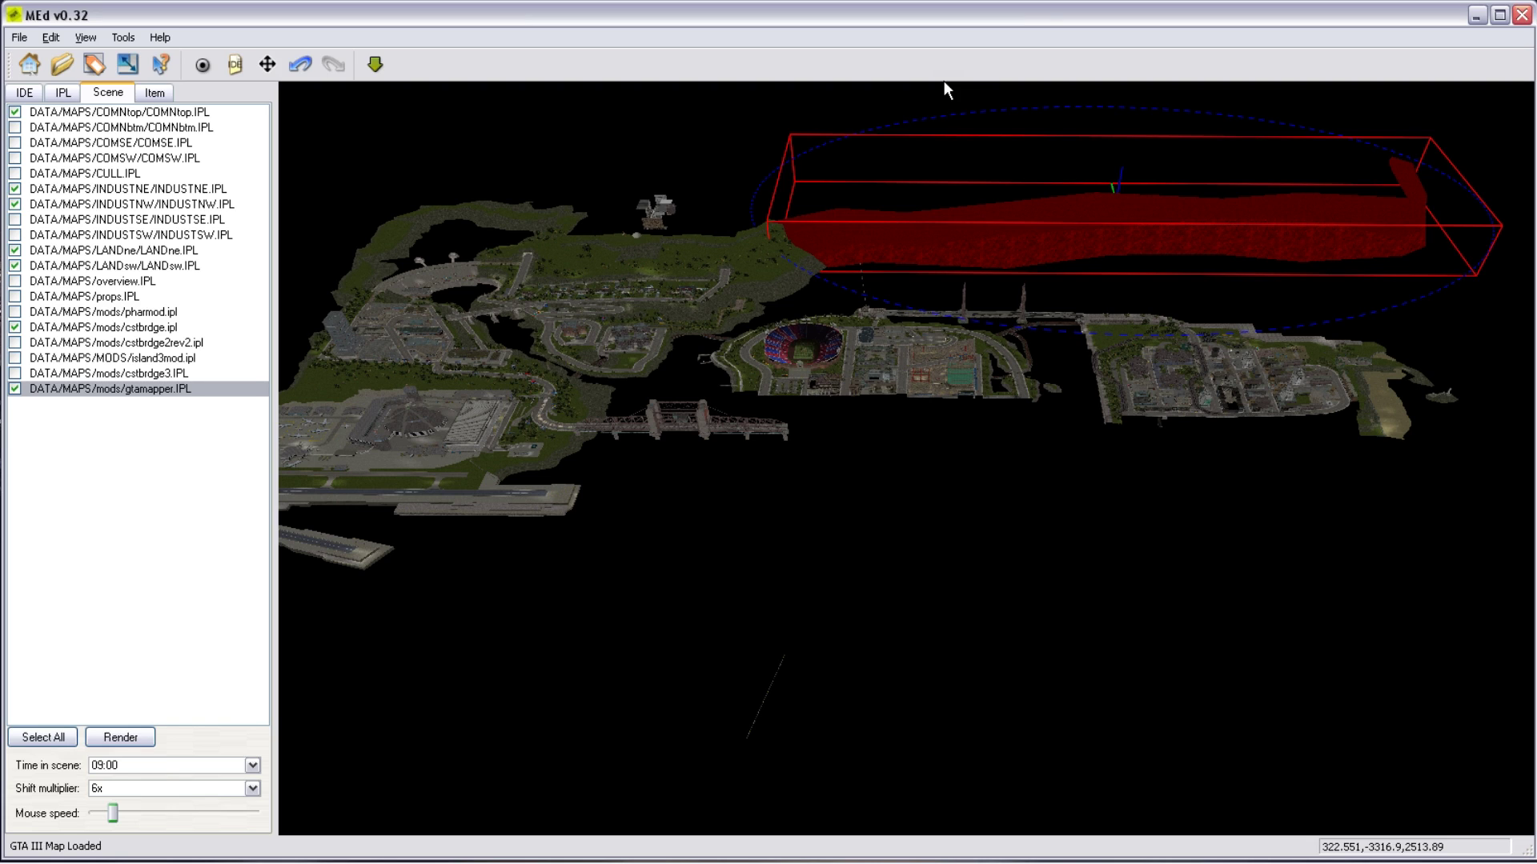
Open the coast object's item definition and examine its 3D model properties, including vertices, faces, UV mapping and materials.
{"action": "left_click", "coordinate": [233, 69]}
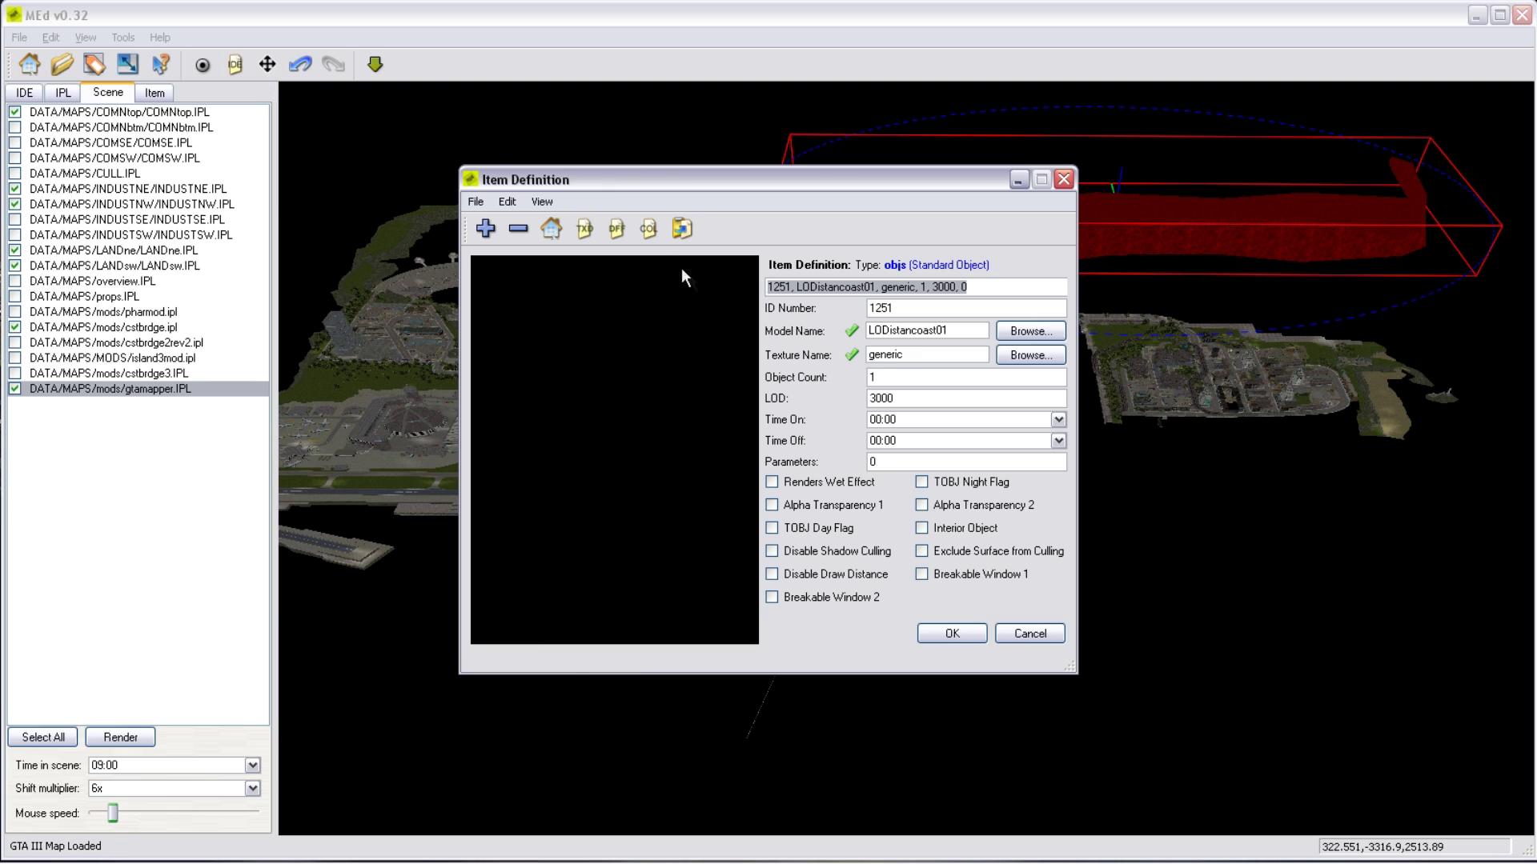
{"action": "left_click", "coordinate": [616, 229]}
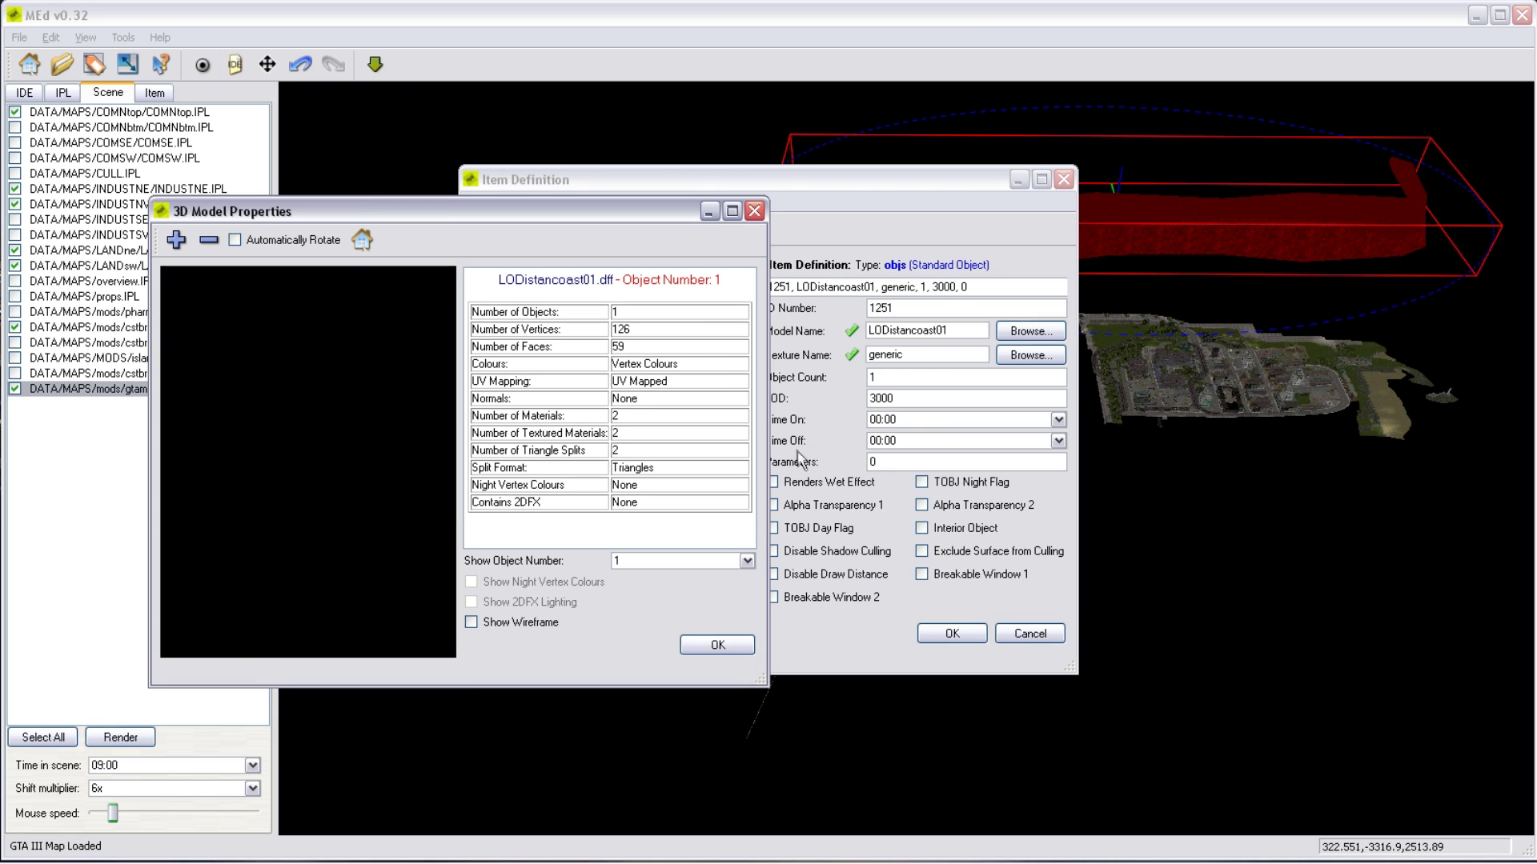
{"action": "left_click", "coordinate": [633, 331]}
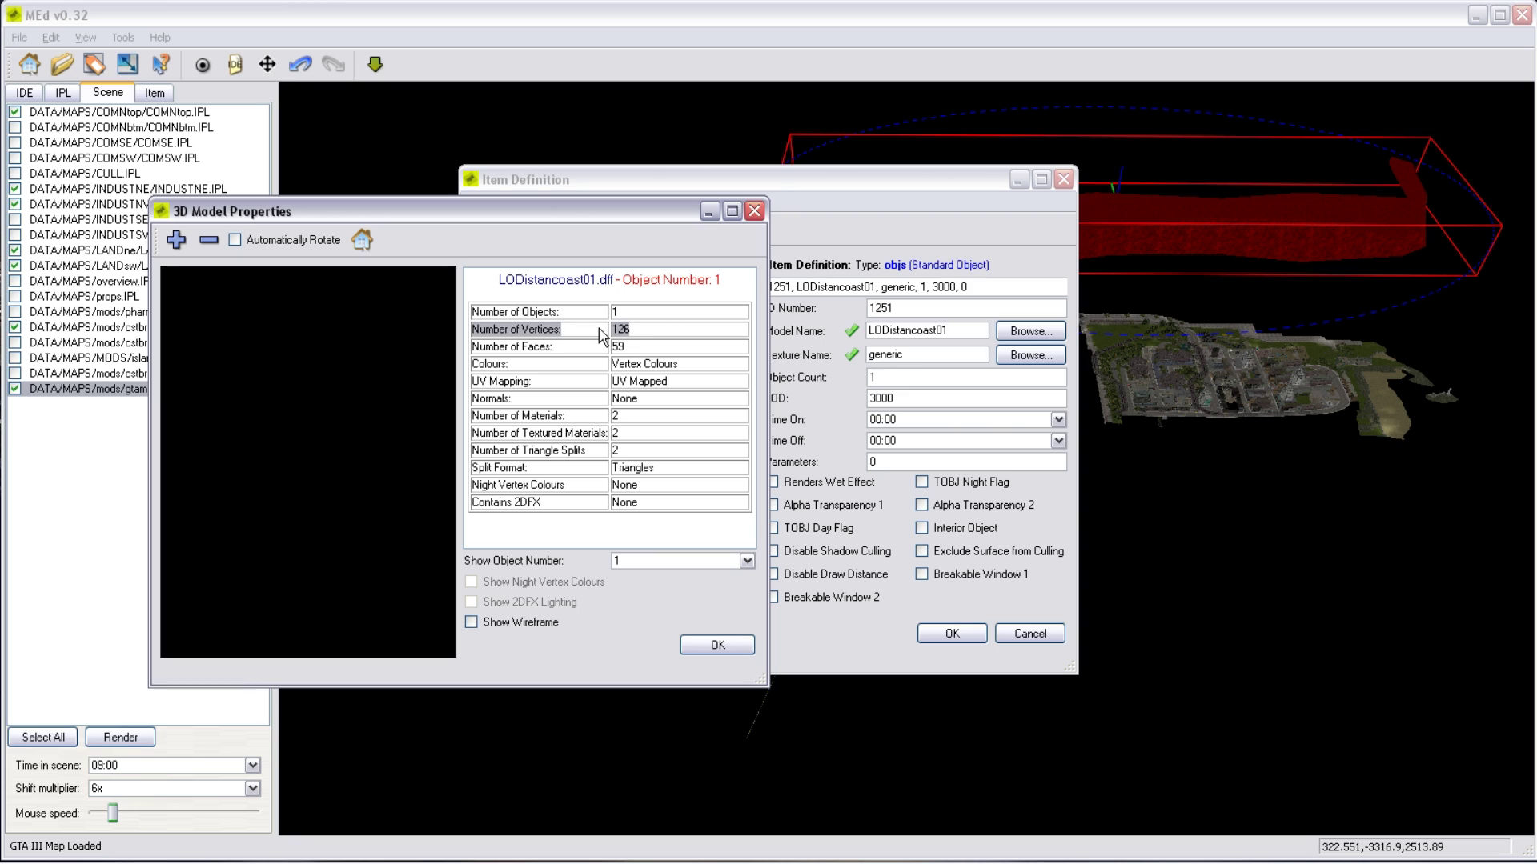
{"action": "left_click", "coordinate": [659, 349]}
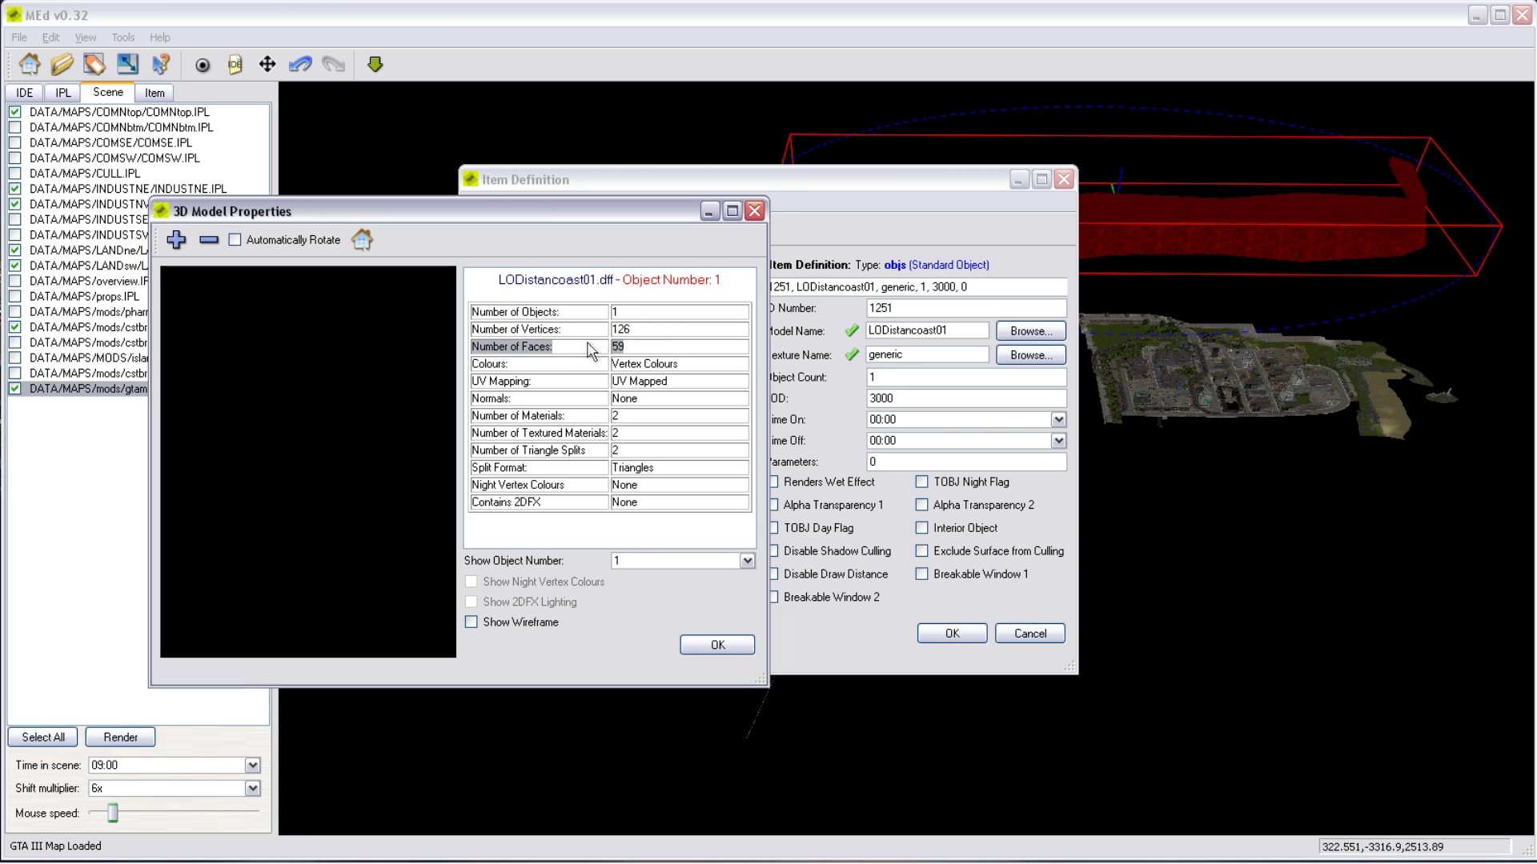
{"action": "left_click", "coordinate": [660, 388]}
{"action": "left_click", "coordinate": [616, 417]}
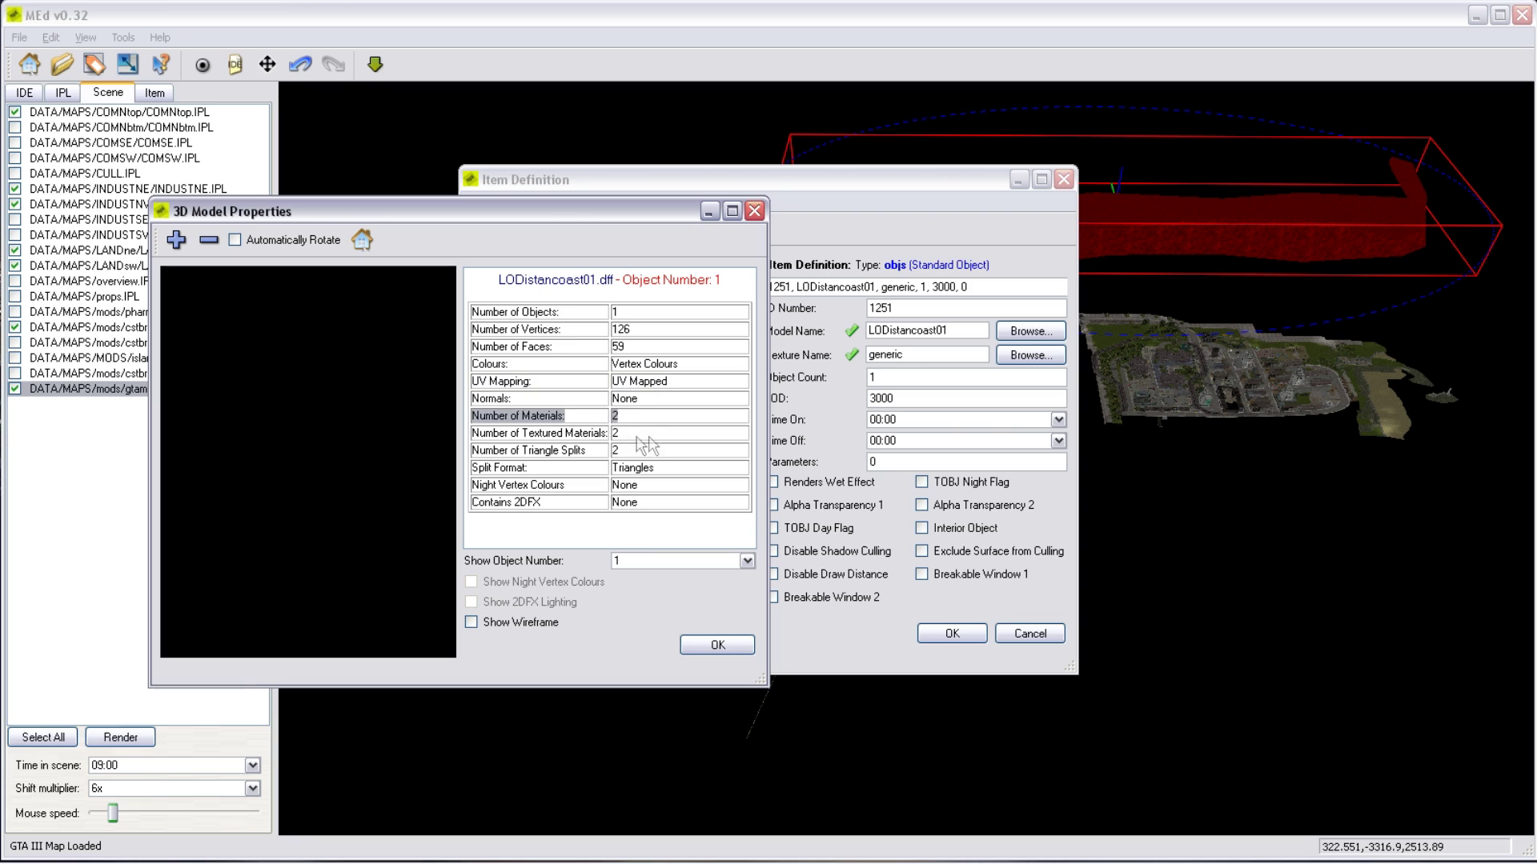
{"action": "left_click", "coordinate": [650, 437]}
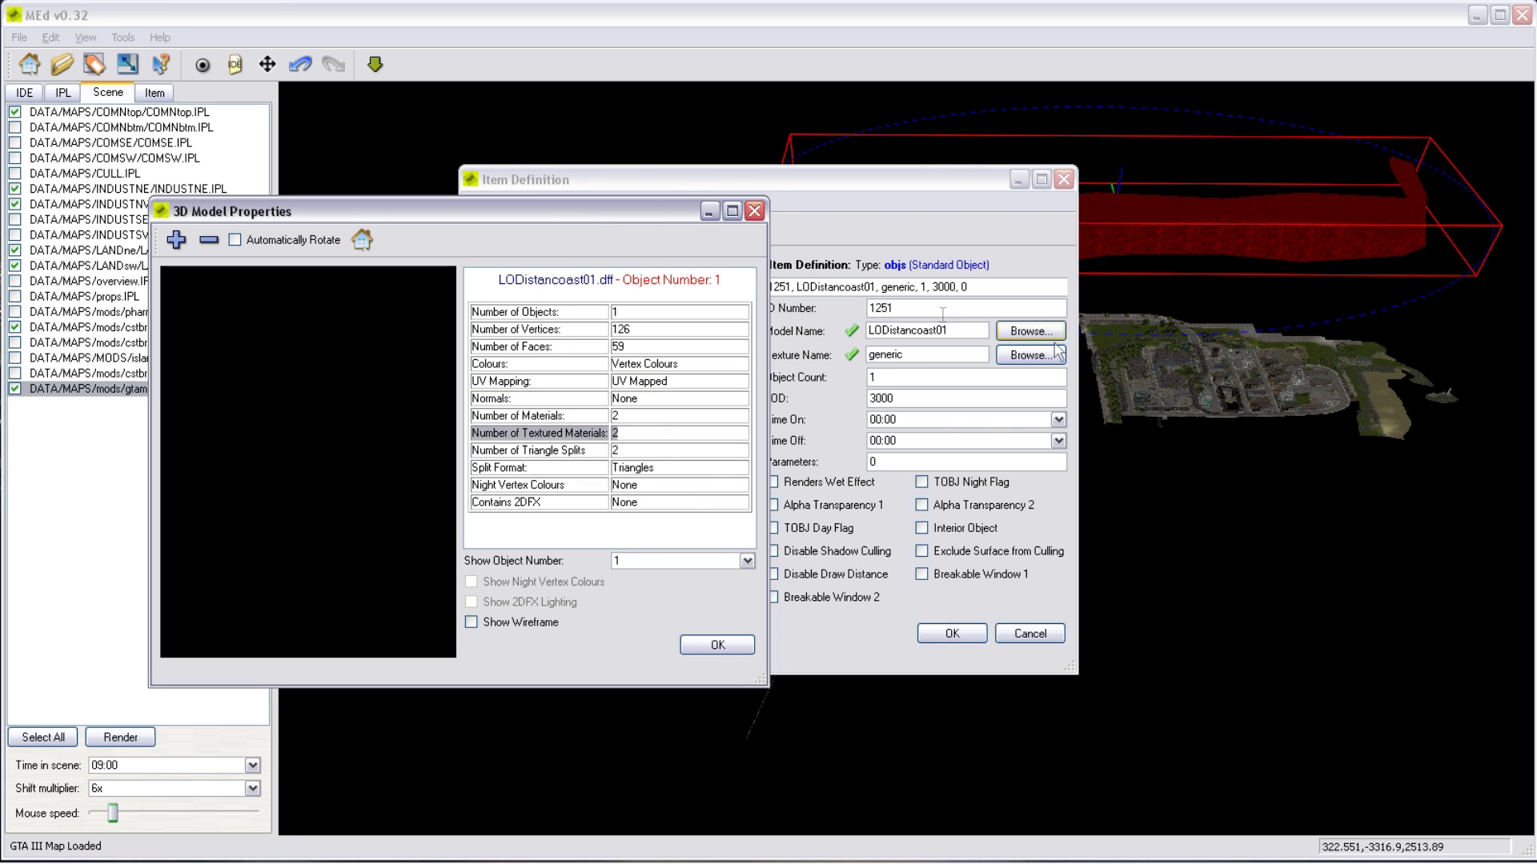
{"action": "left_click", "coordinate": [717, 645]}
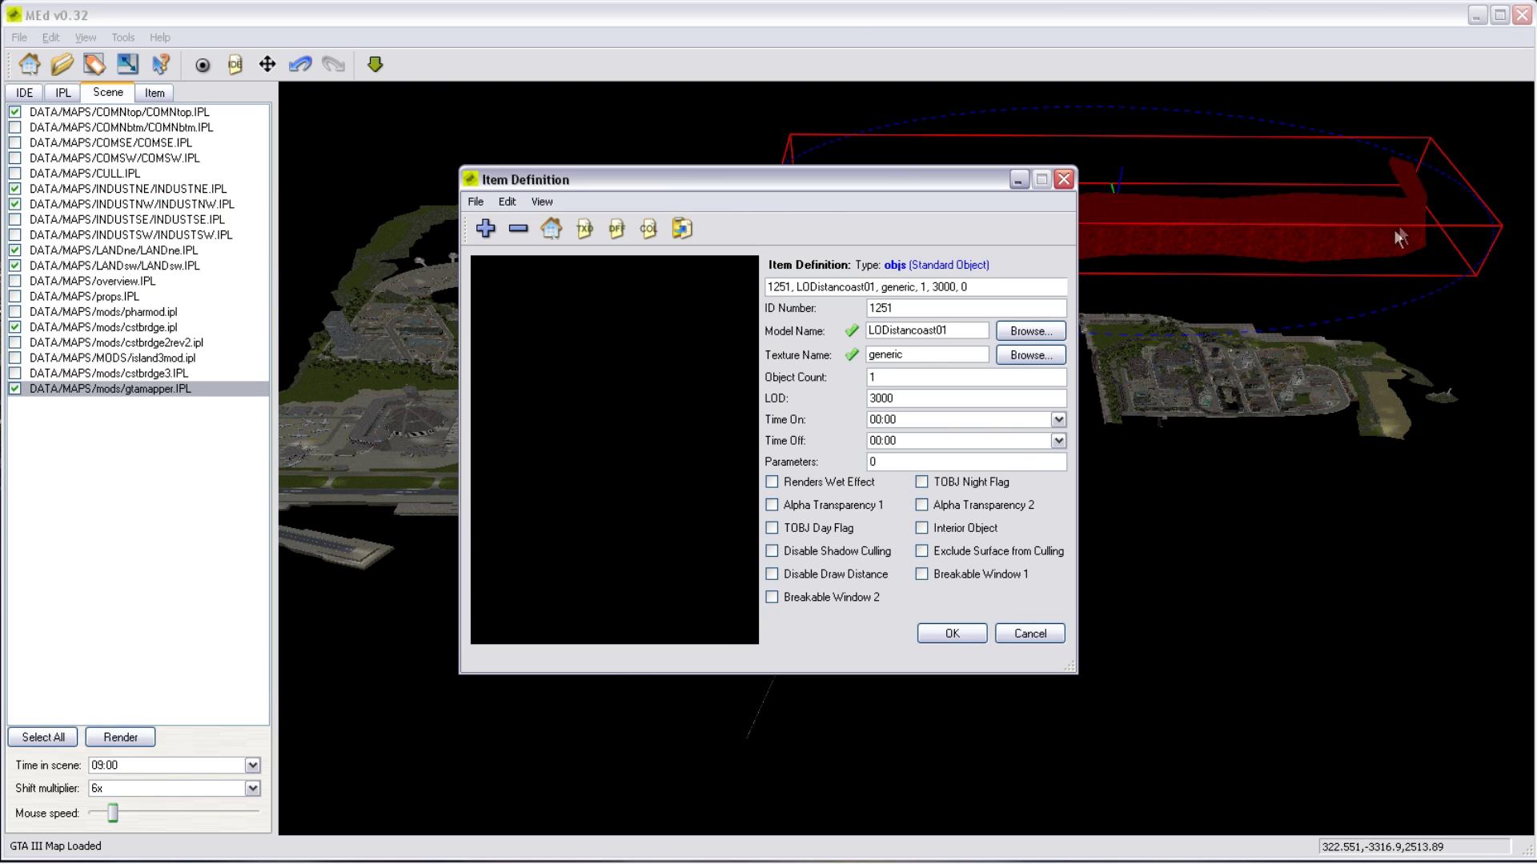
Move the Item Definition window aside to inspect the coast object in the scene behind it.
{"action": "mouse_move", "coordinate": [925, 177]}
{"action": "left_mouse_down"}
{"action": "mouse_move", "coordinate": [887, 296]}
{"action": "mouse_move", "coordinate": [849, 188]}
{"action": "mouse_move", "coordinate": [938, 170]}
{"action": "left_mouse_up"}
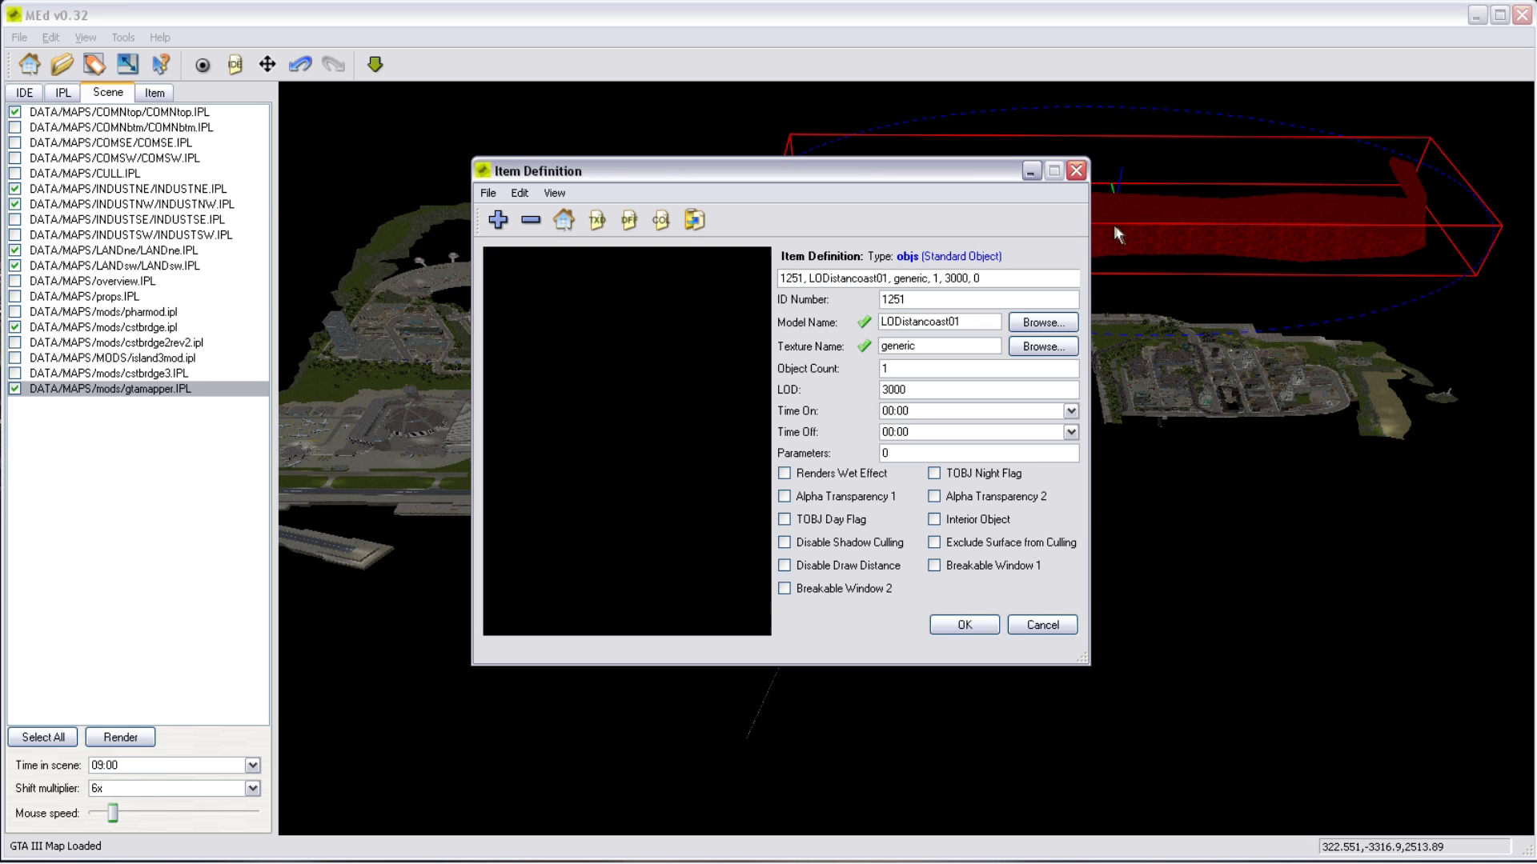
{"action": "left_click_drag", "start_coordinate": [936, 175], "coordinate": [569, 273]}
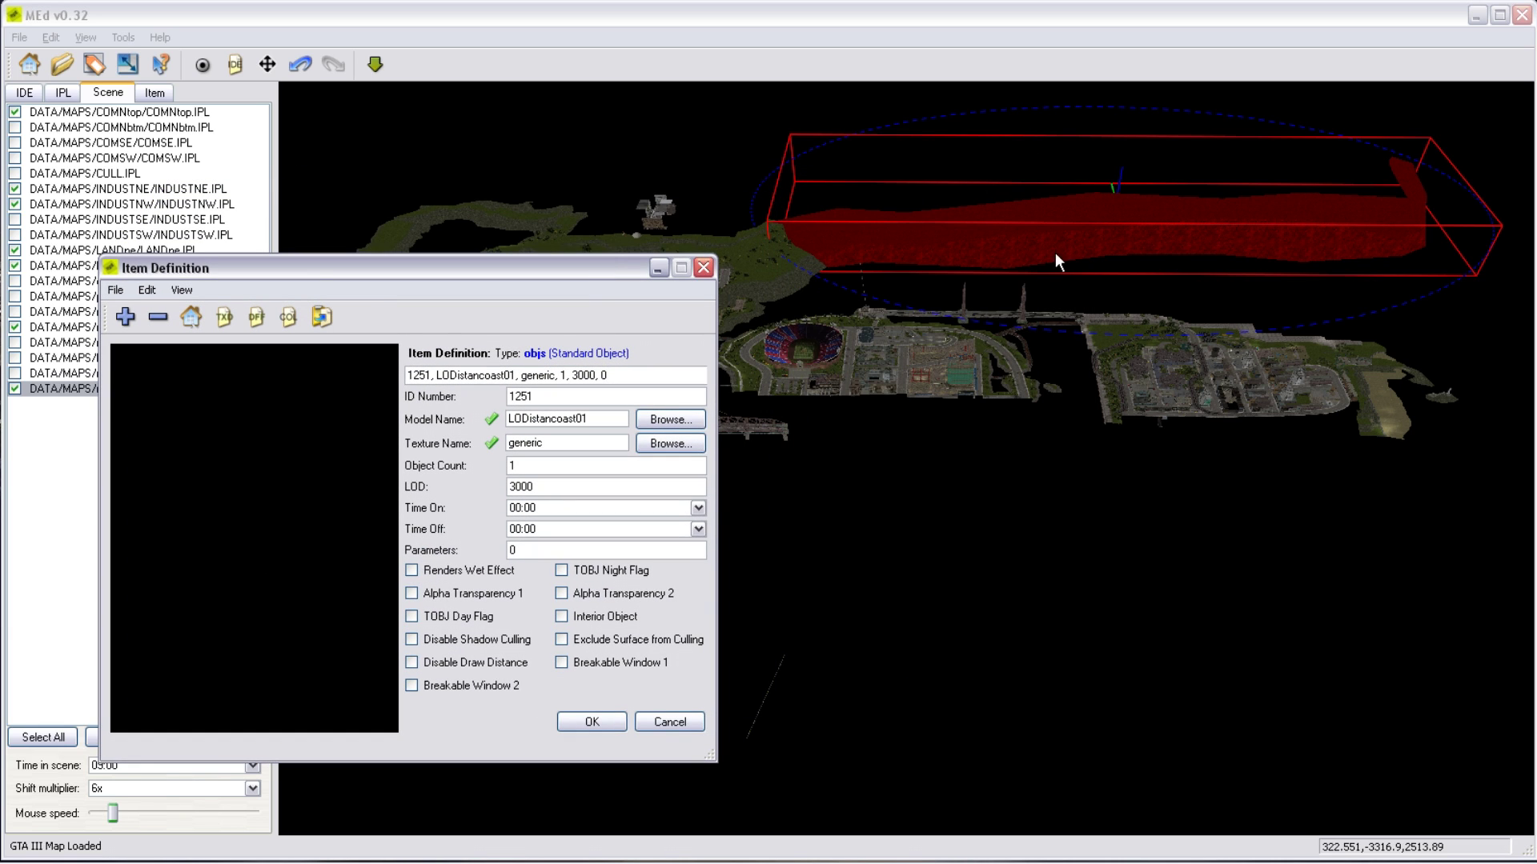
{"action": "left_click_drag", "start_coordinate": [610, 270], "coordinate": [836, 370]}
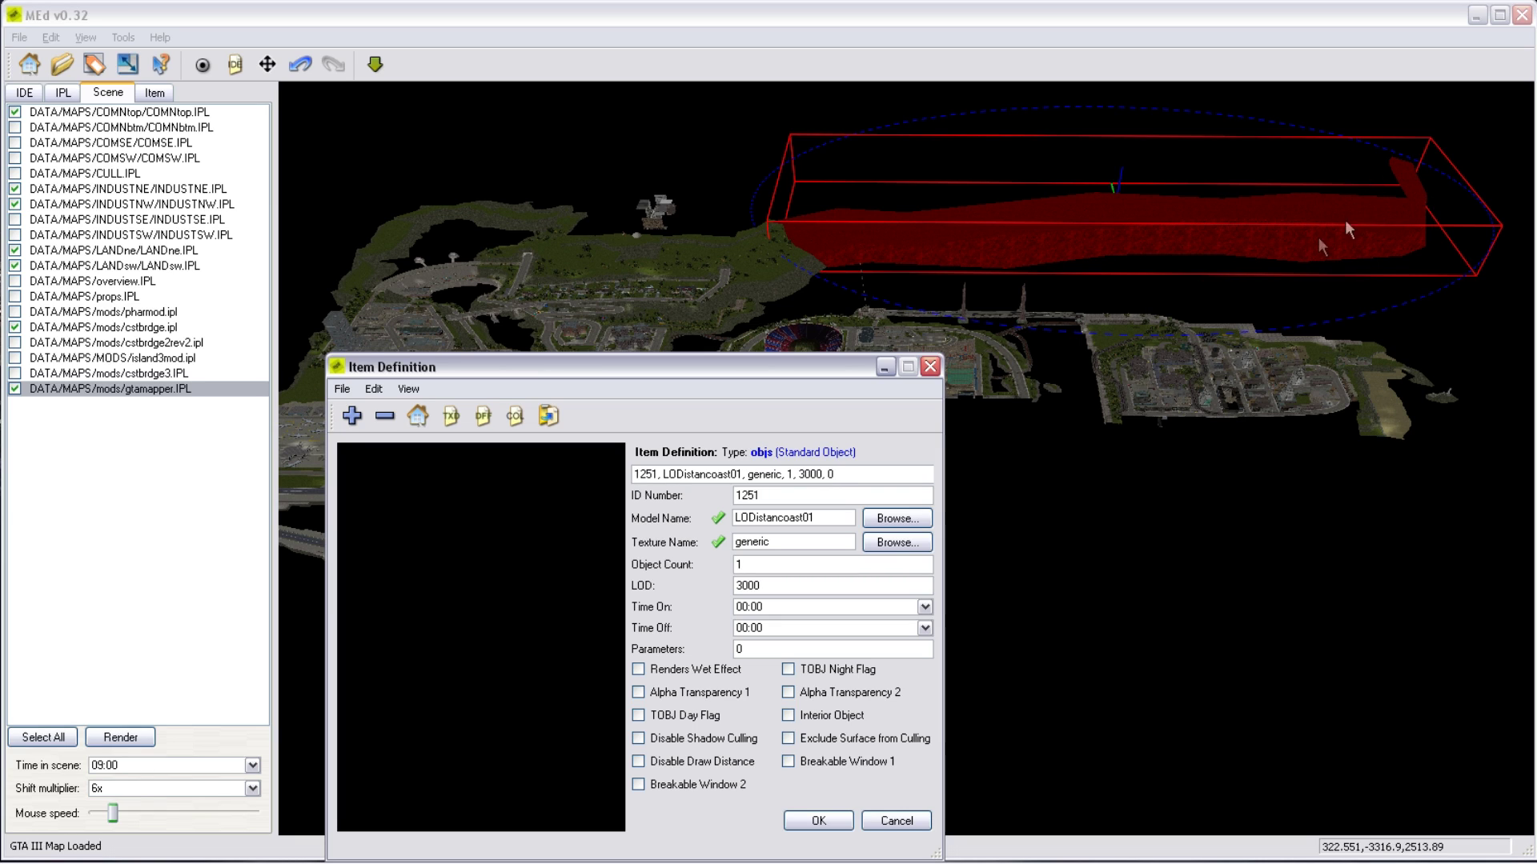
{"action": "left_click_drag", "start_coordinate": [771, 370], "coordinate": [949, 181]}
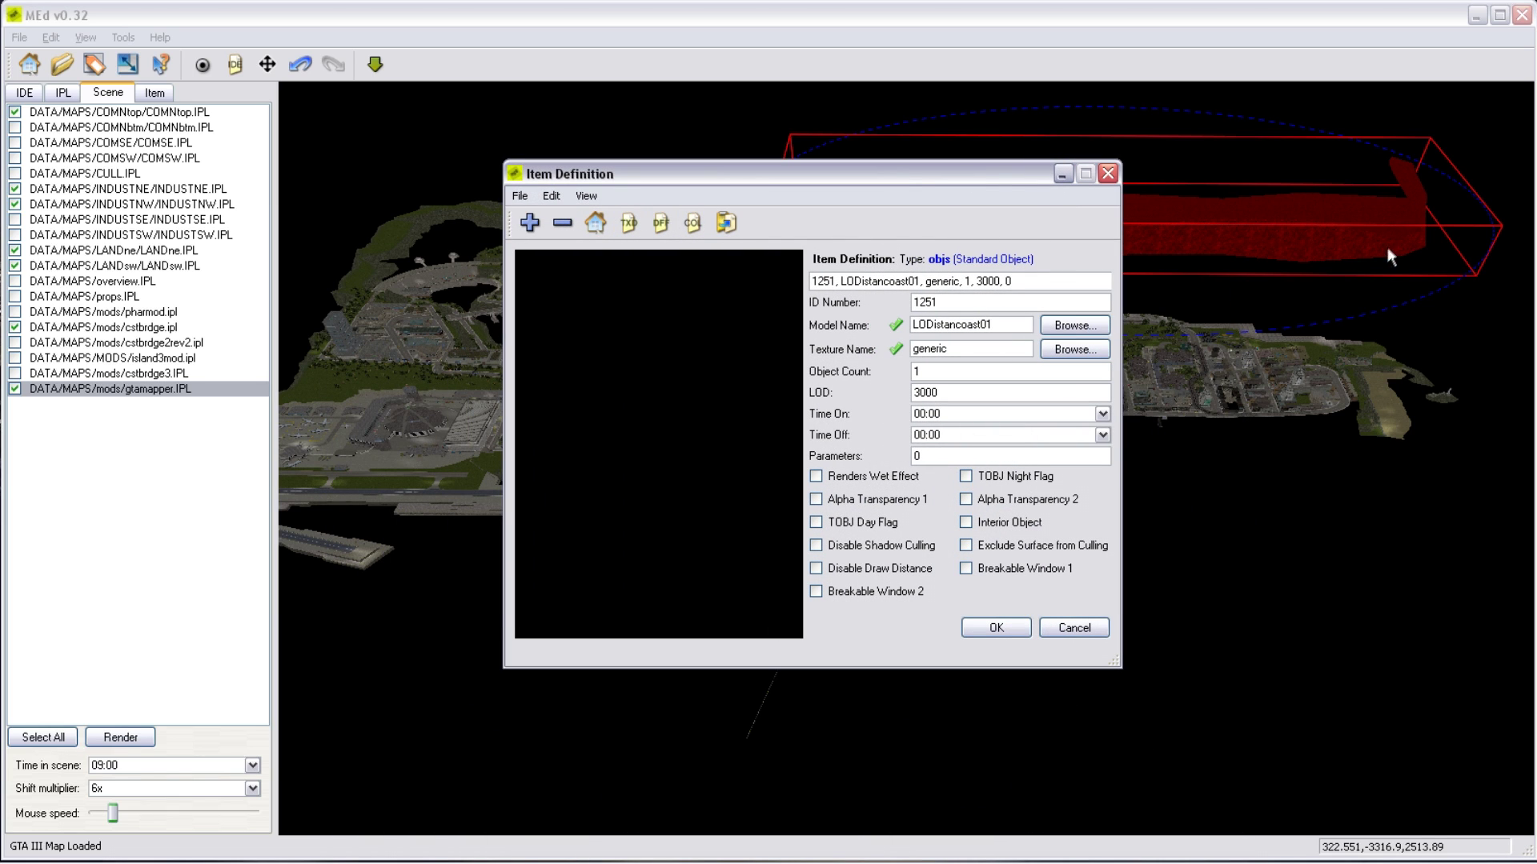
Review the LODistancoast01 model properties again and its collision object properties, then close the item definition without changes.
{"action": "left_click", "coordinate": [659, 223]}
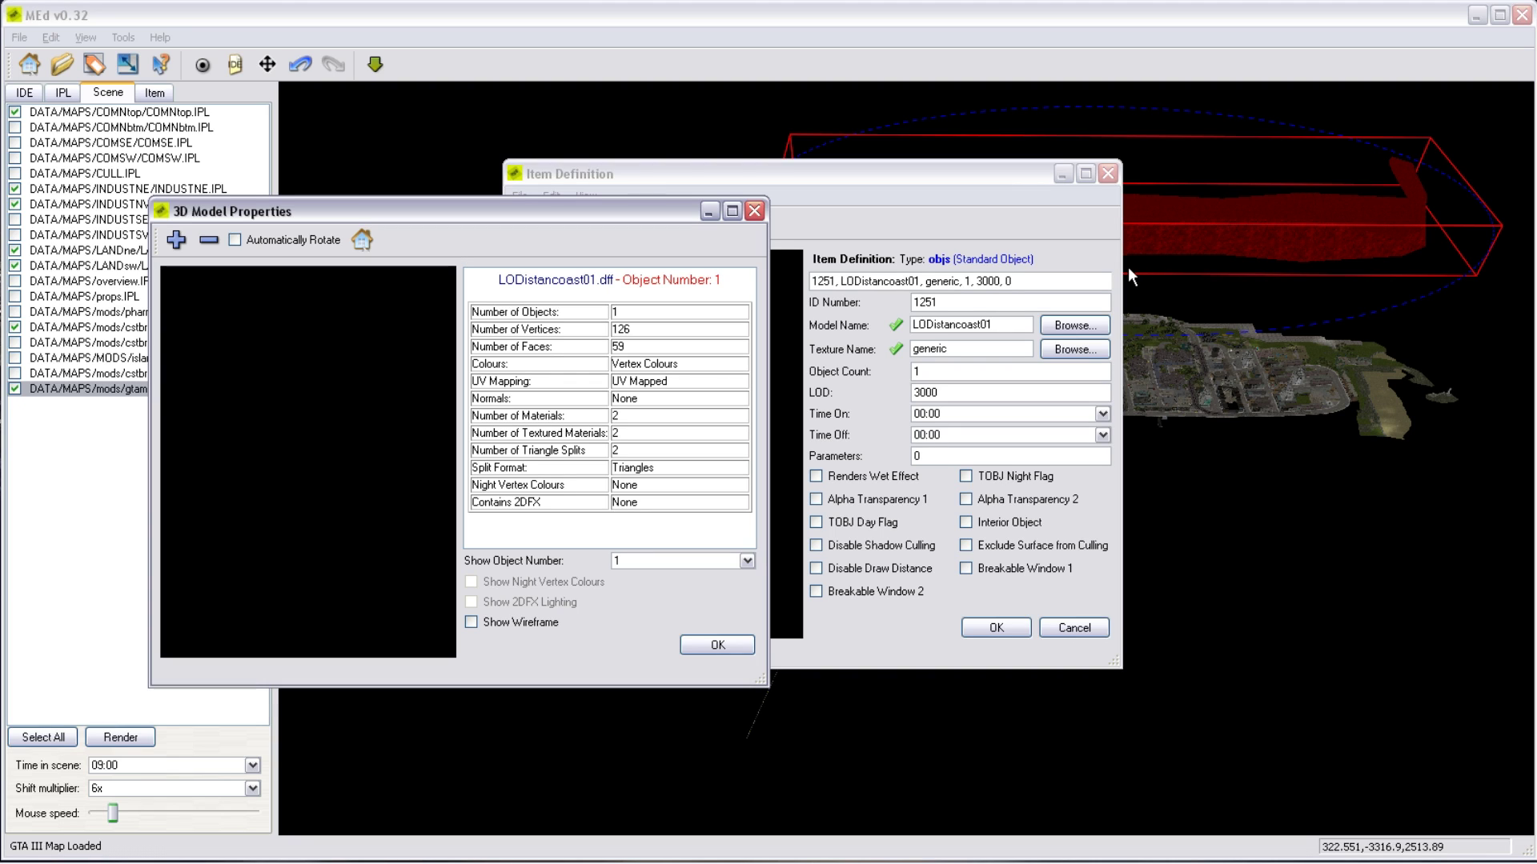
{"action": "left_click", "coordinate": [717, 644]}
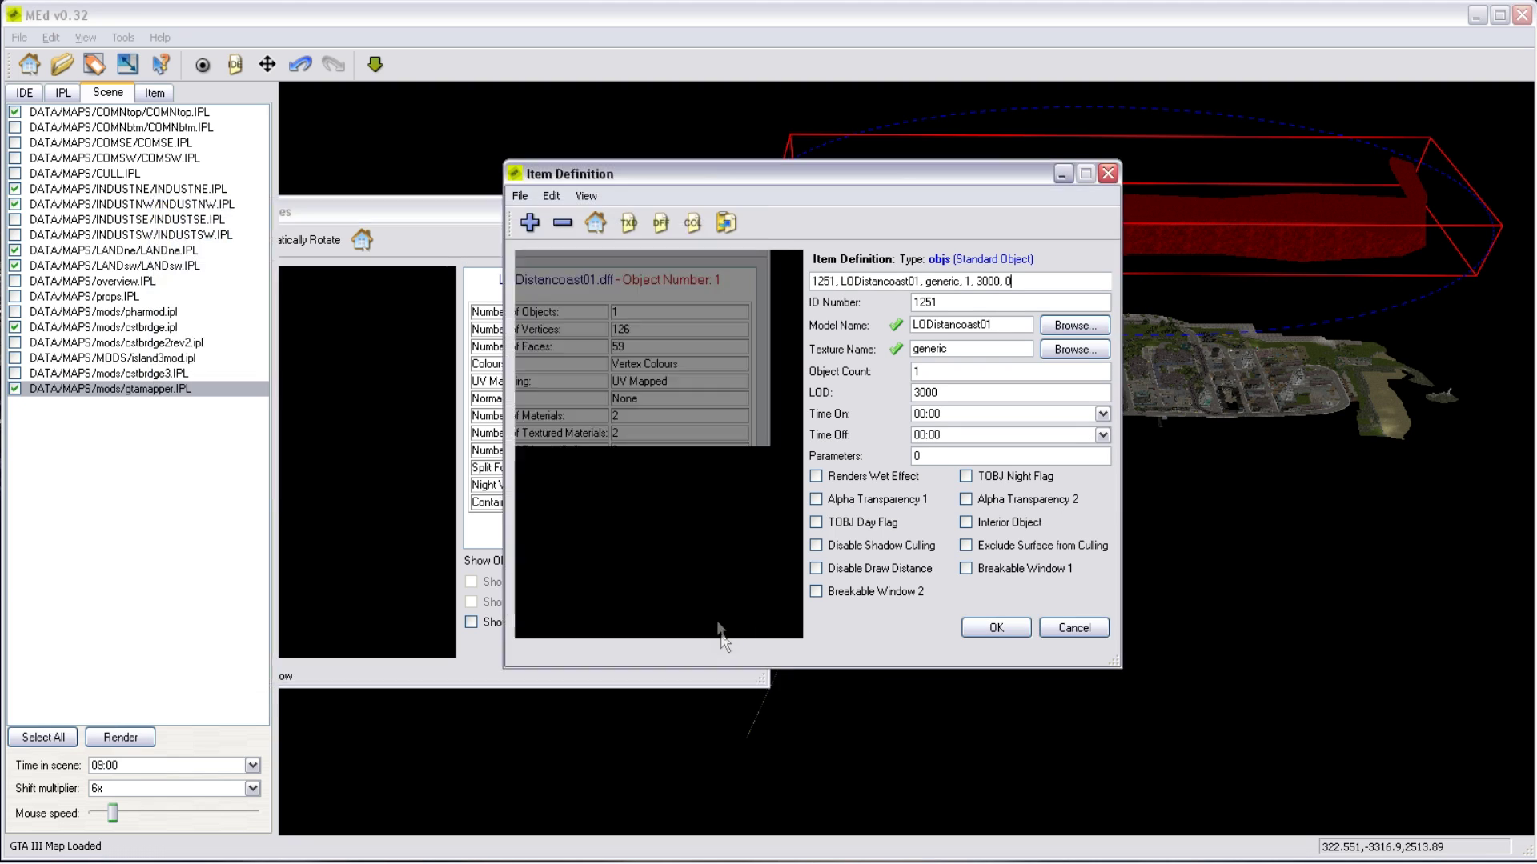
{"action": "left_click", "coordinate": [692, 224]}
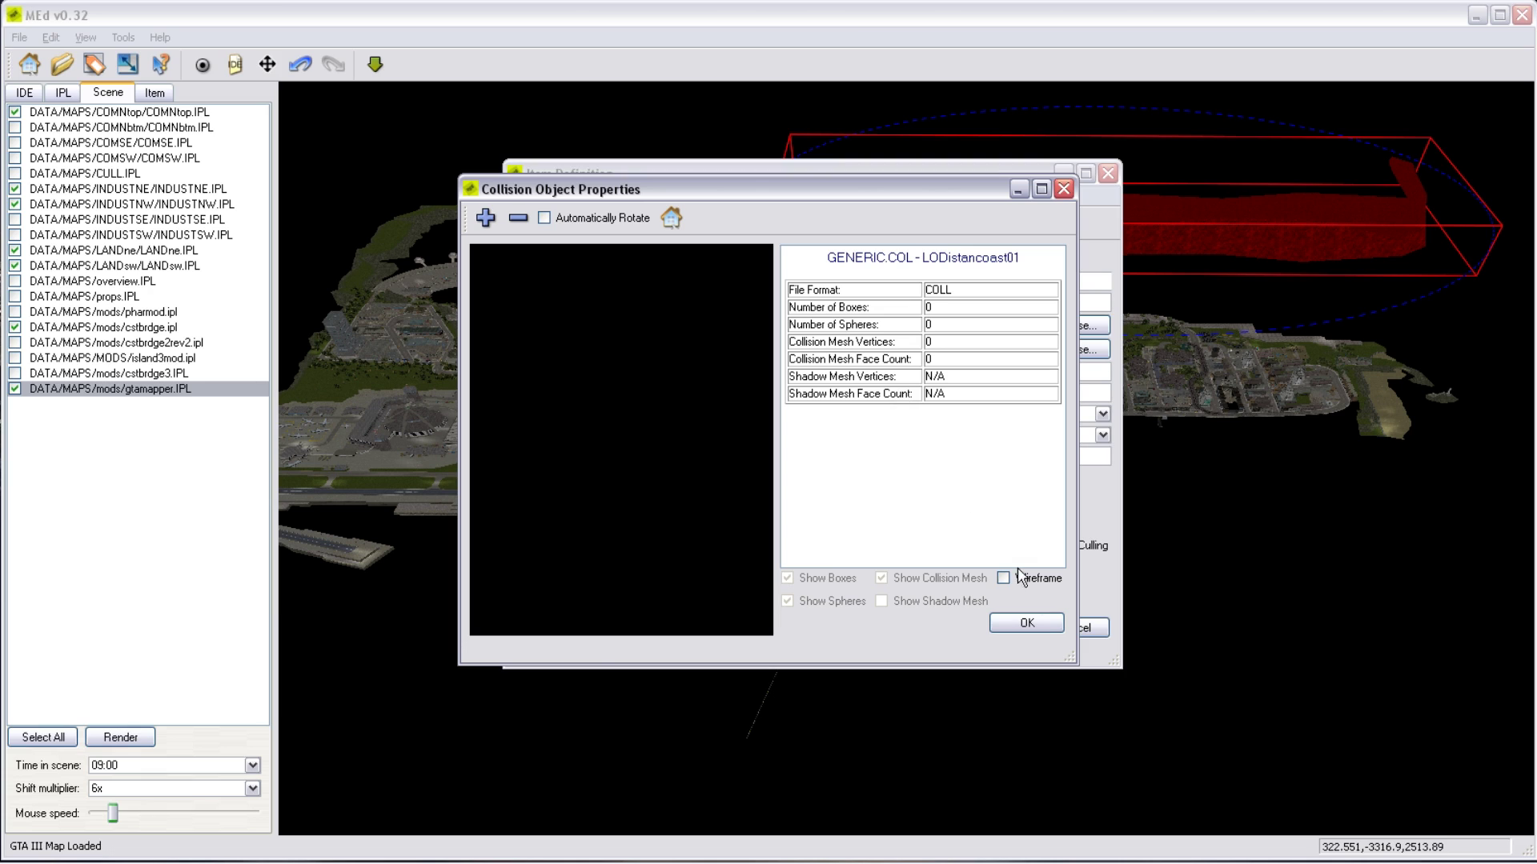
{"action": "left_click", "coordinate": [1025, 624]}
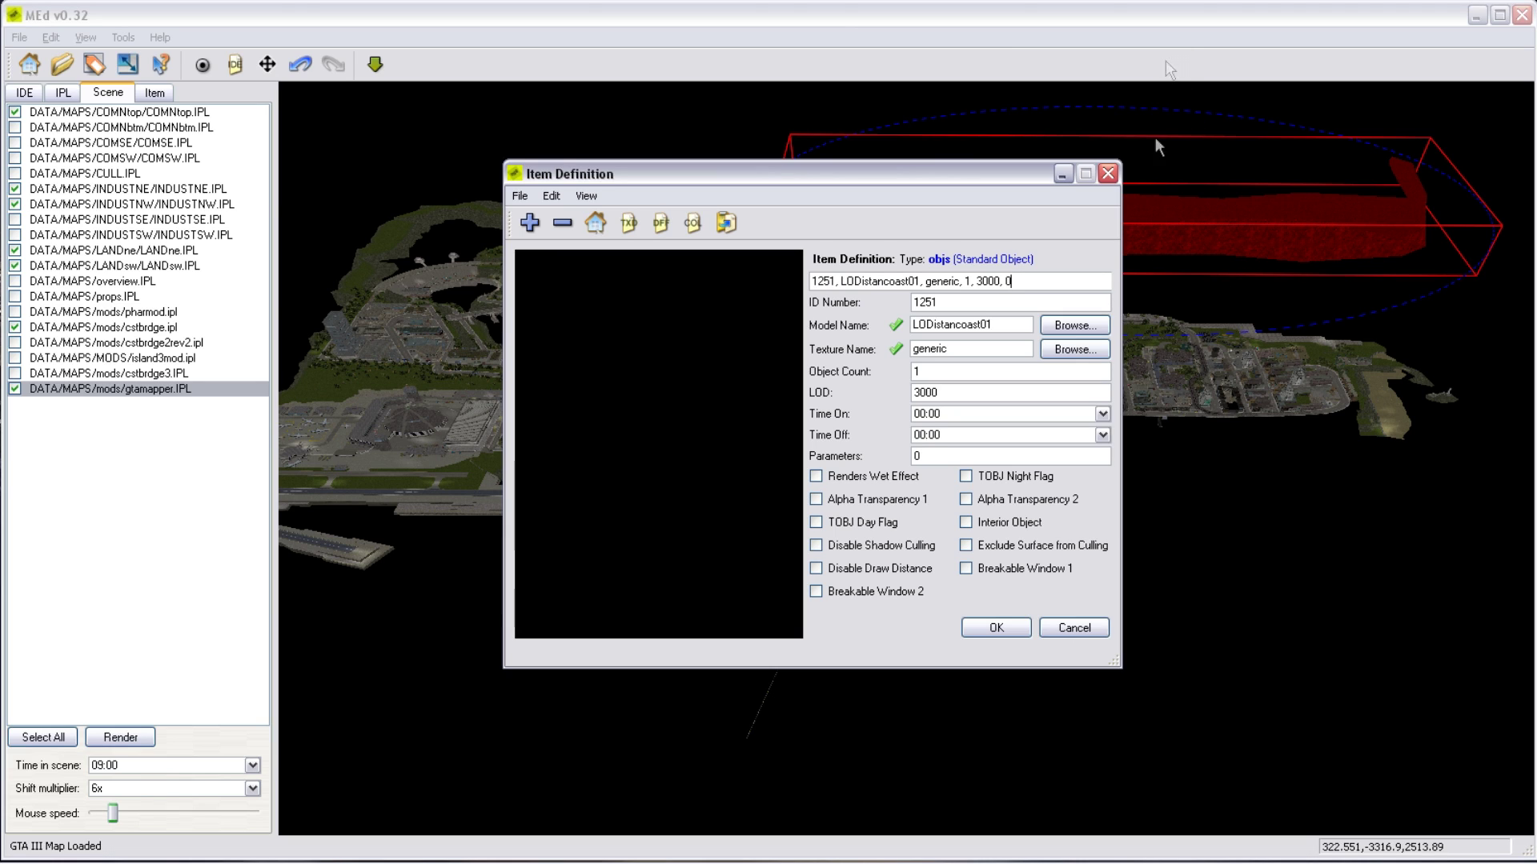
{"action": "left_click", "coordinate": [1067, 629]}
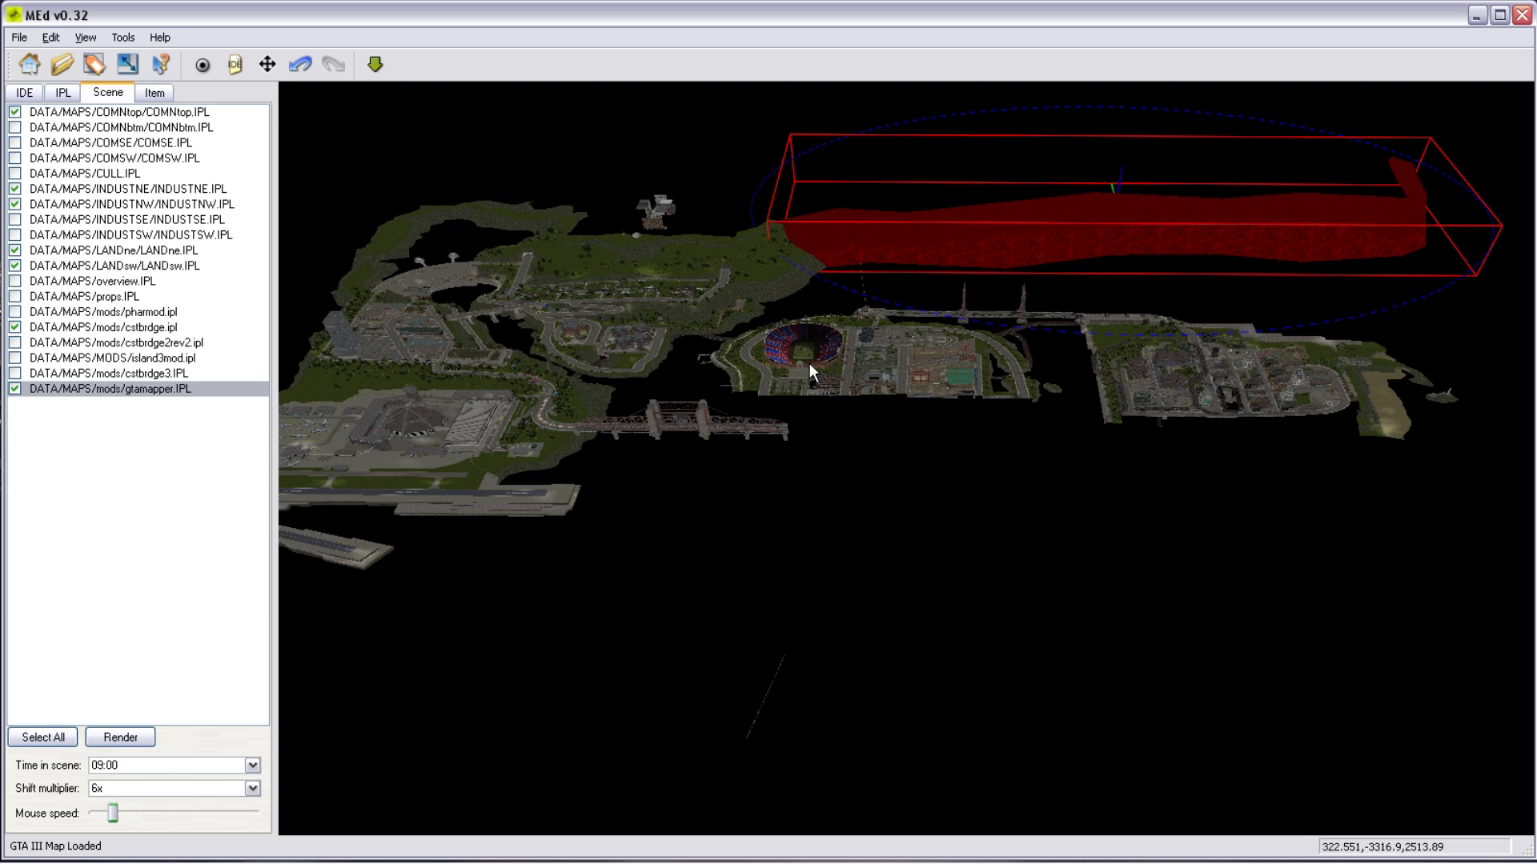
Fly the camera forward over the stadium island to the glass-roofed building near the bridge terminal.
{"action": "key", "text": "Page_Down"}
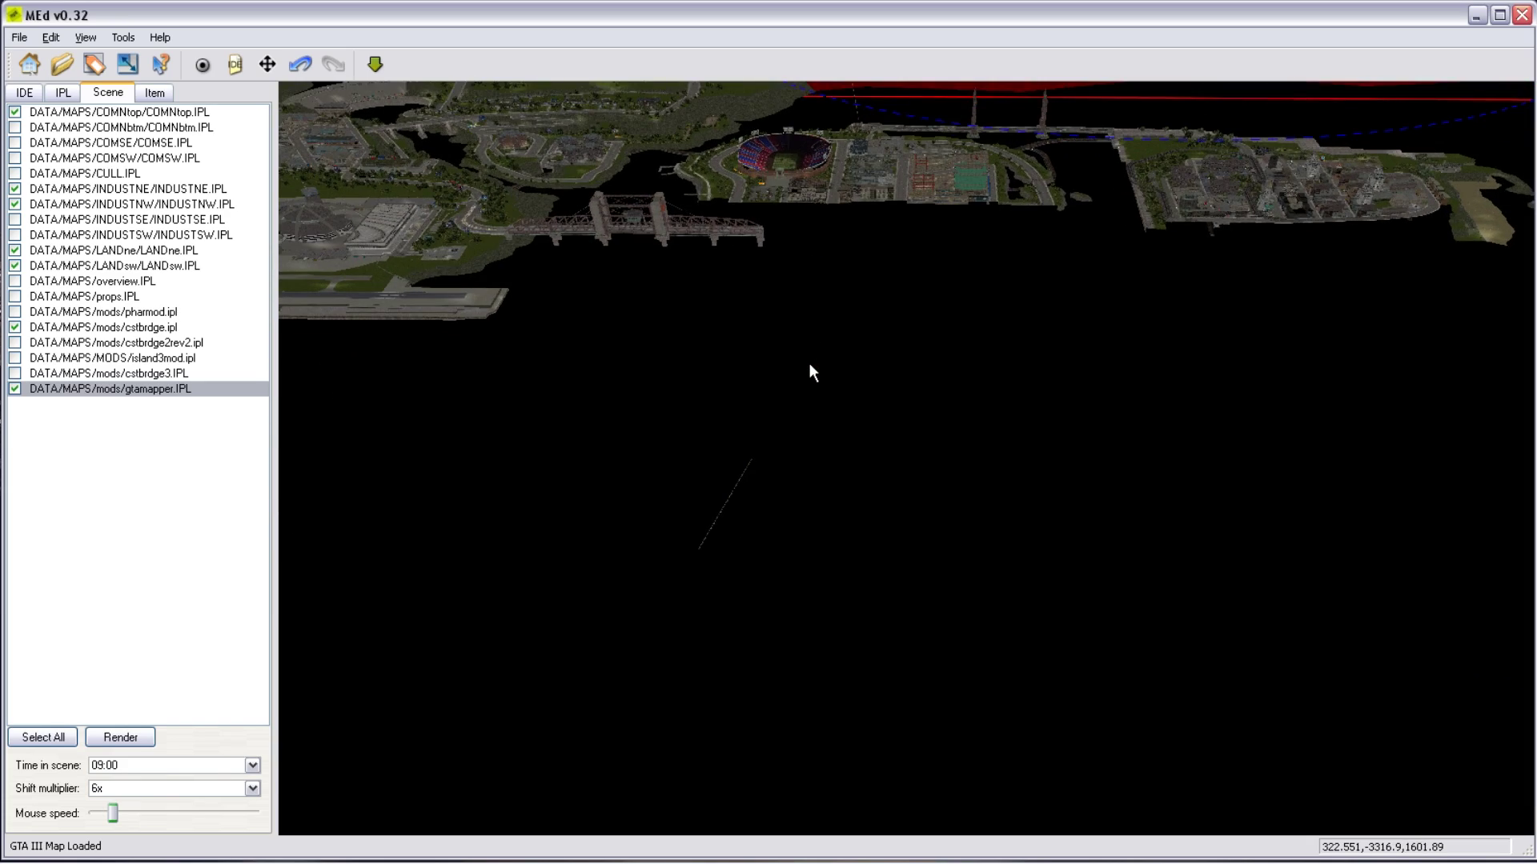
{"action": "key", "text": "Up"}
{"action": "key", "text": "Page_Up"}
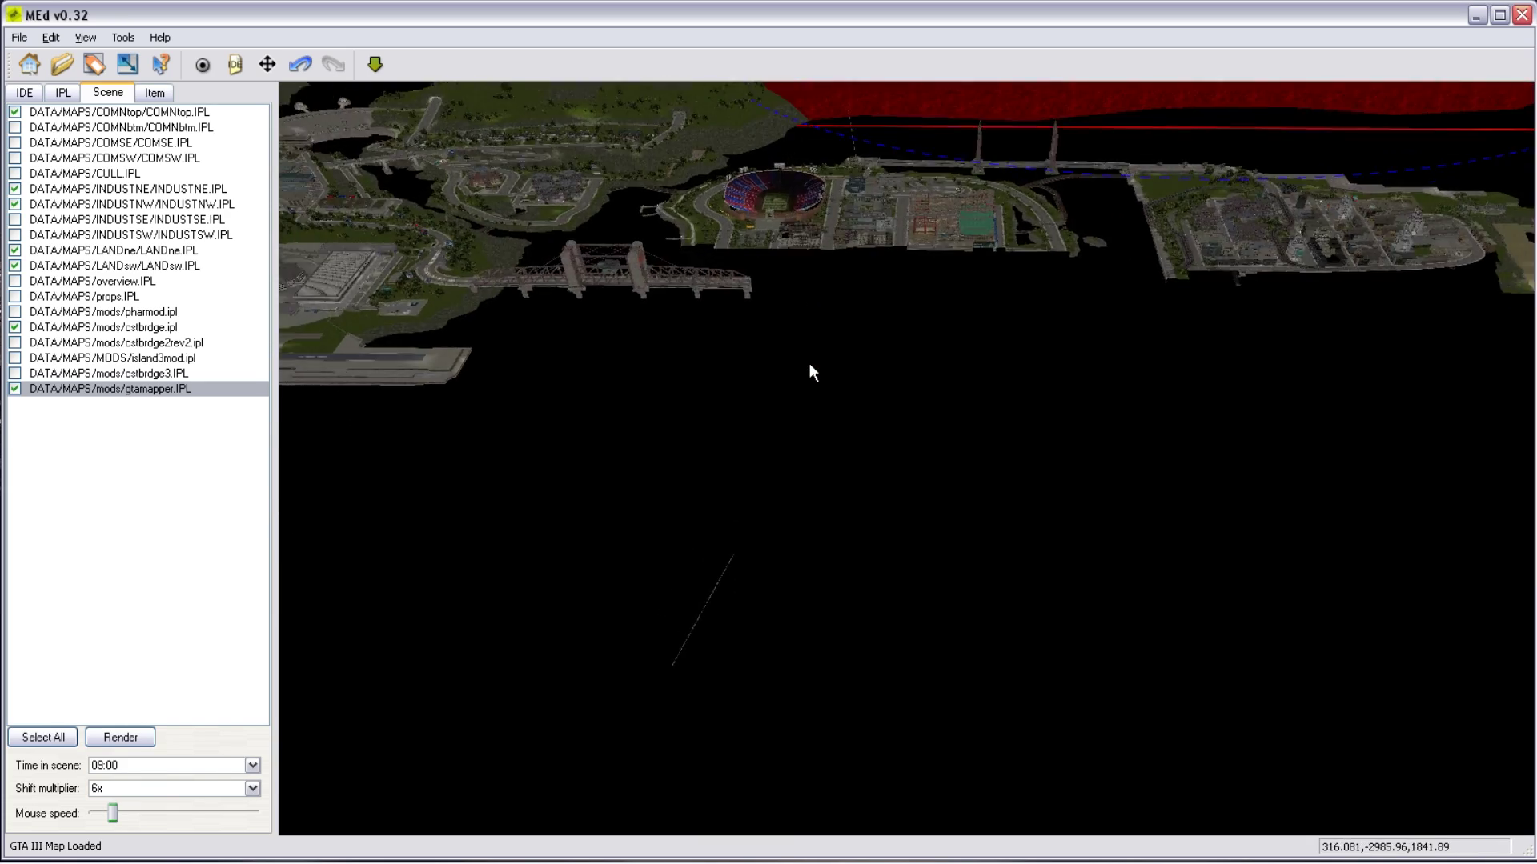
{"action": "key", "text": "w"}
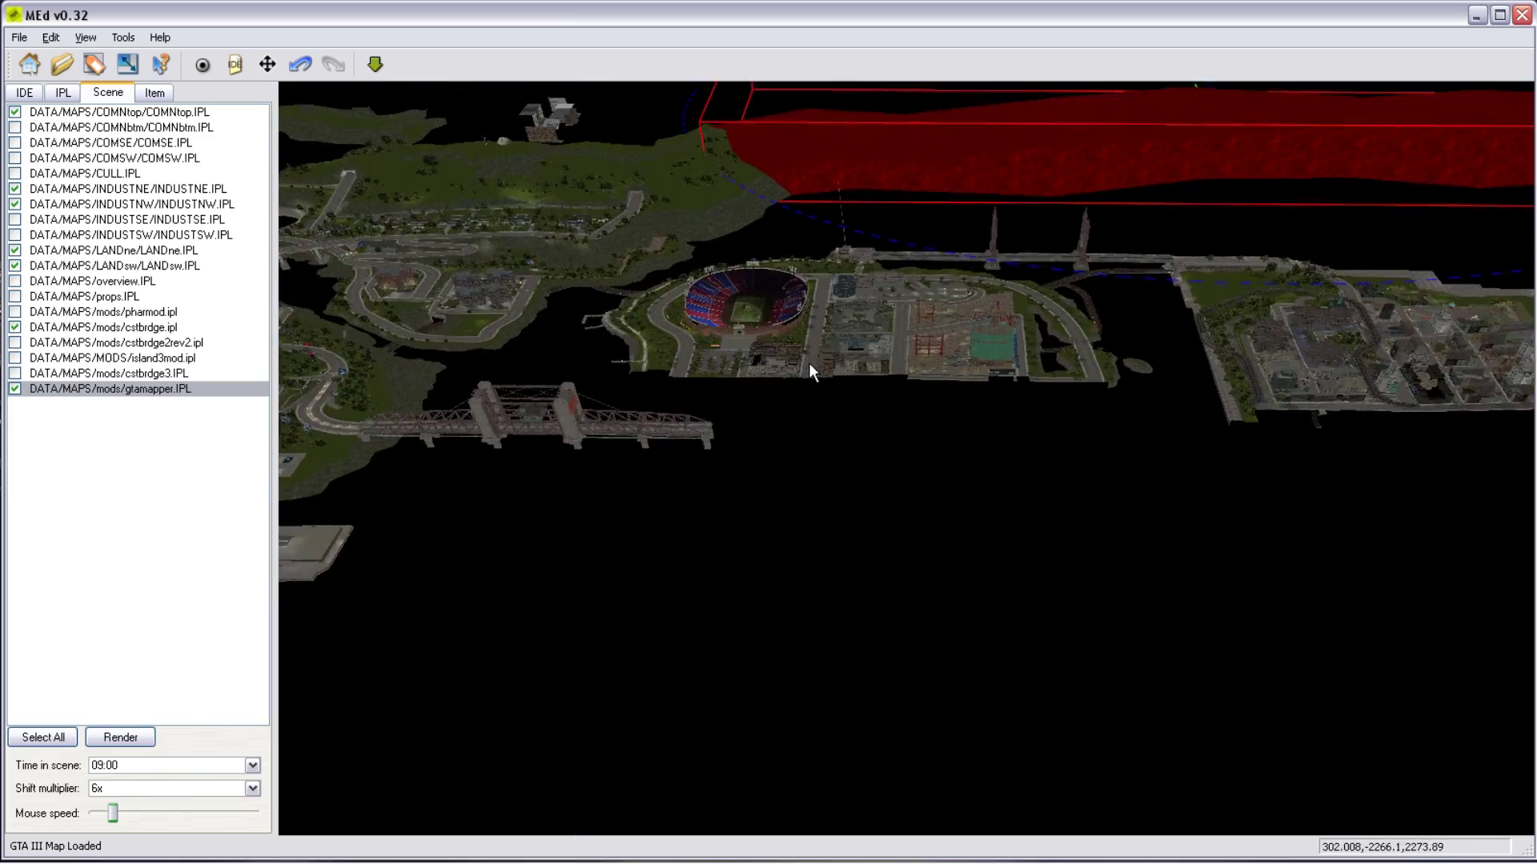
{"action": "key", "text": "w"}
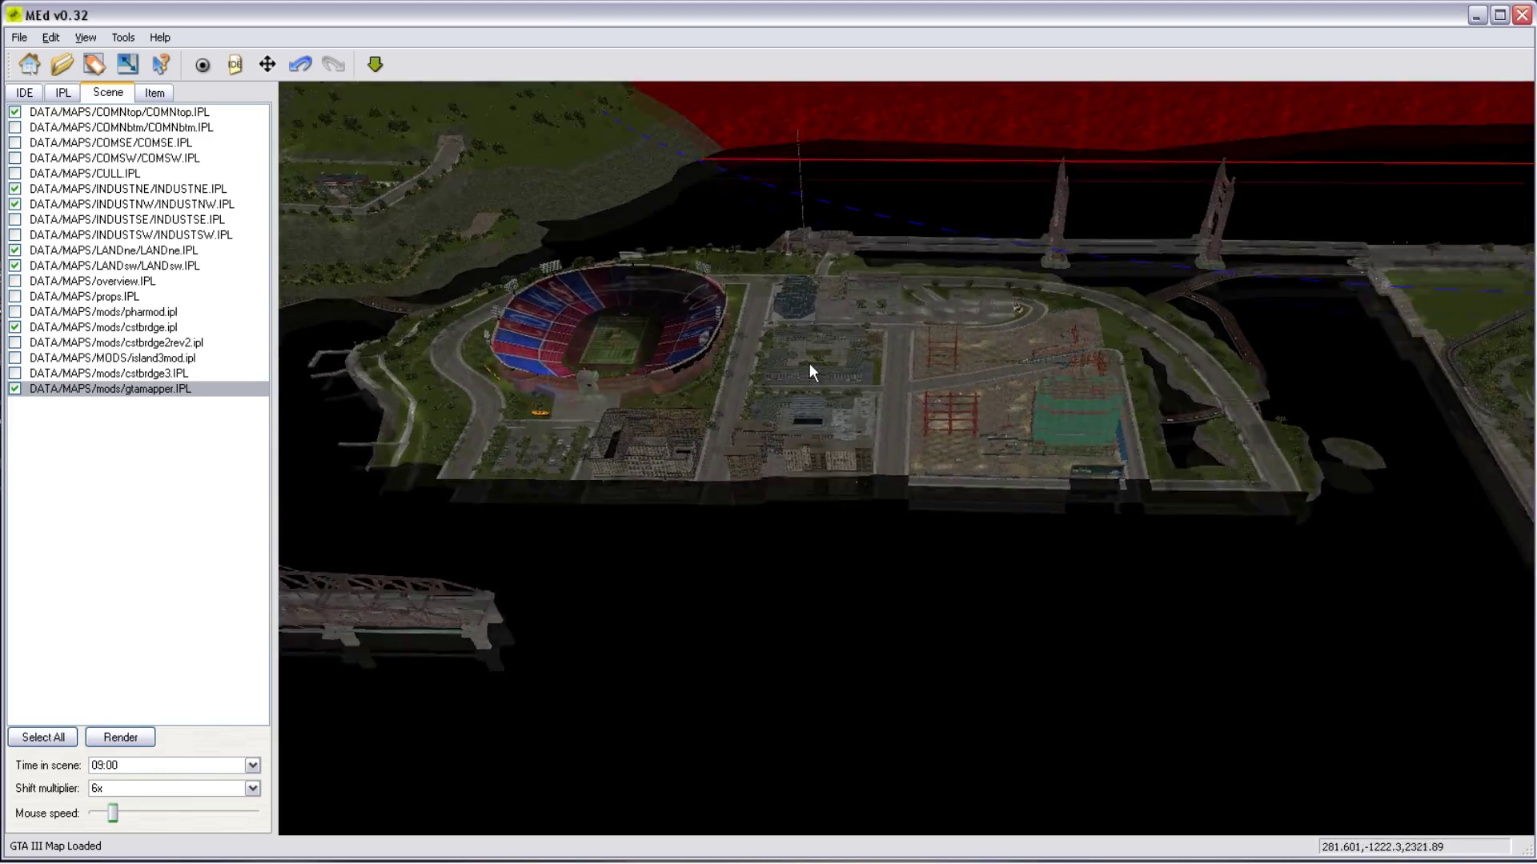
{"action": "key", "text": "w"}
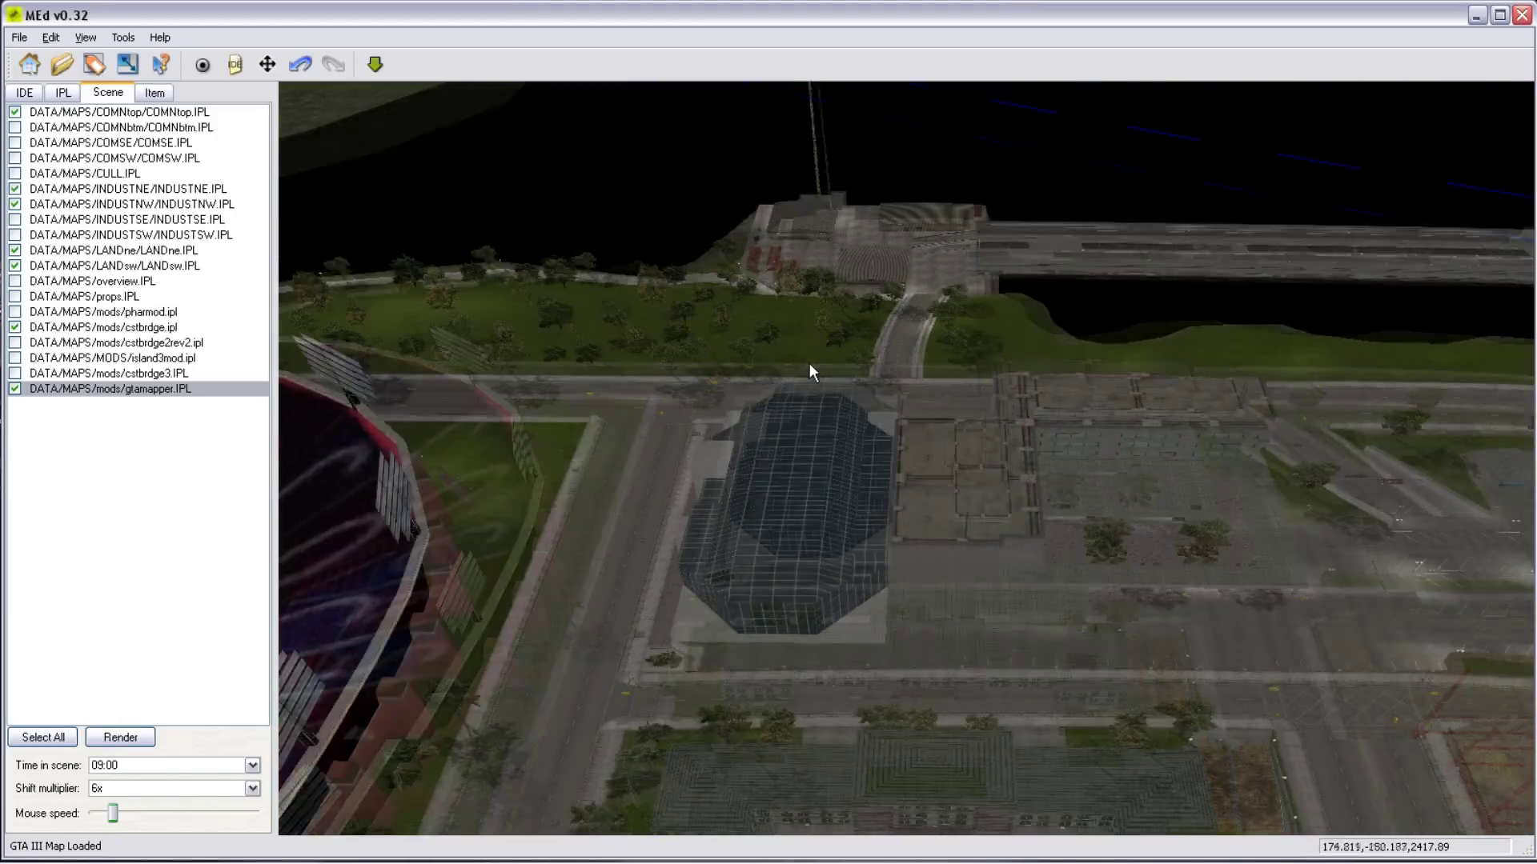
{"action": "key", "text": "w"}
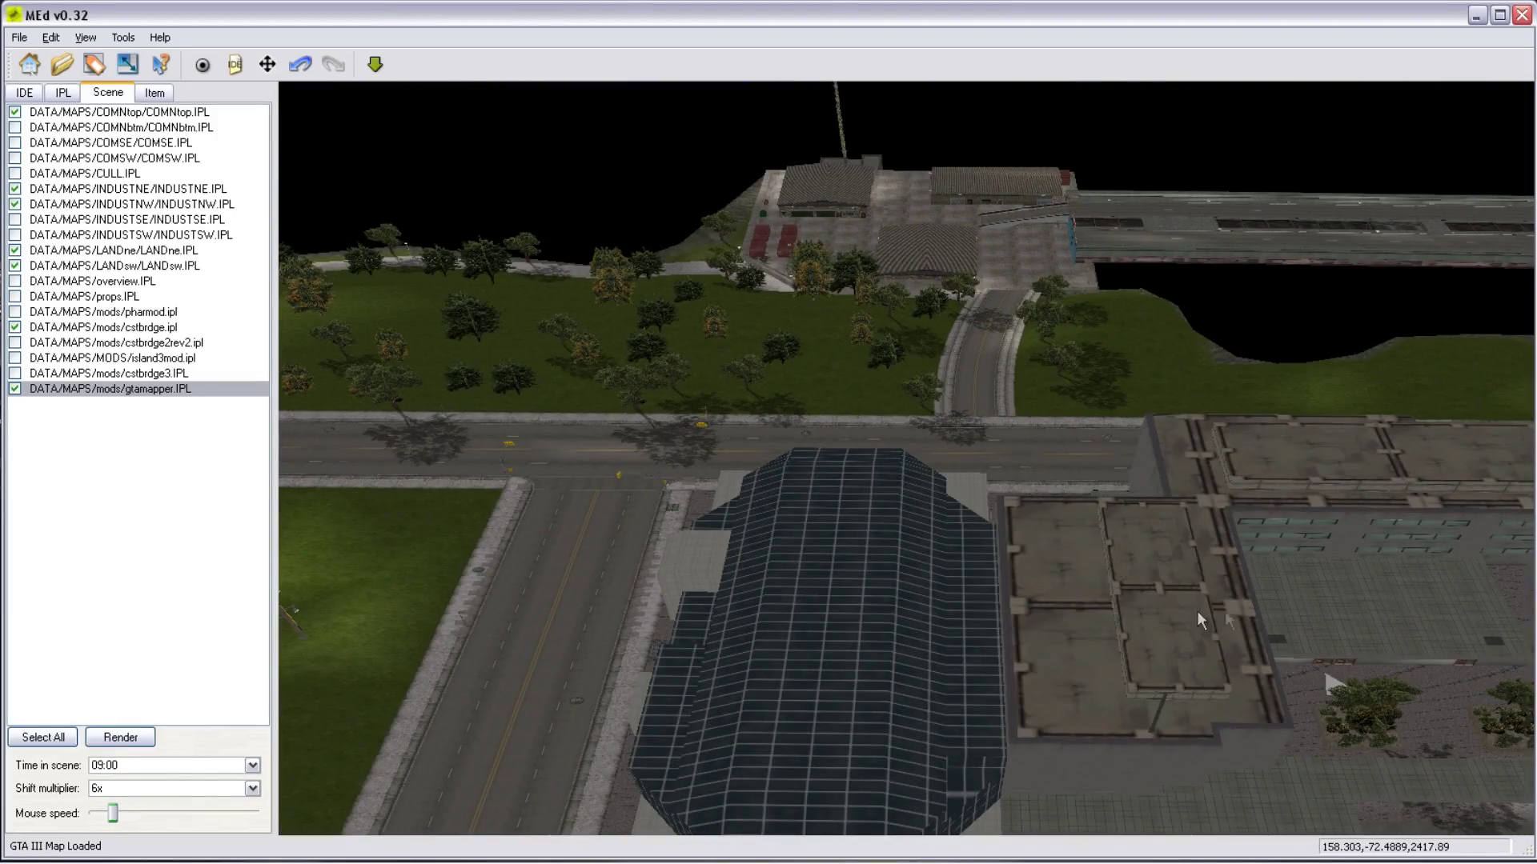
Nudge the coast object slightly sideways beside the hilly island's edge.
{"action": "left_click_drag", "start_coordinate": [970, 589], "coordinate": [967, 343]}
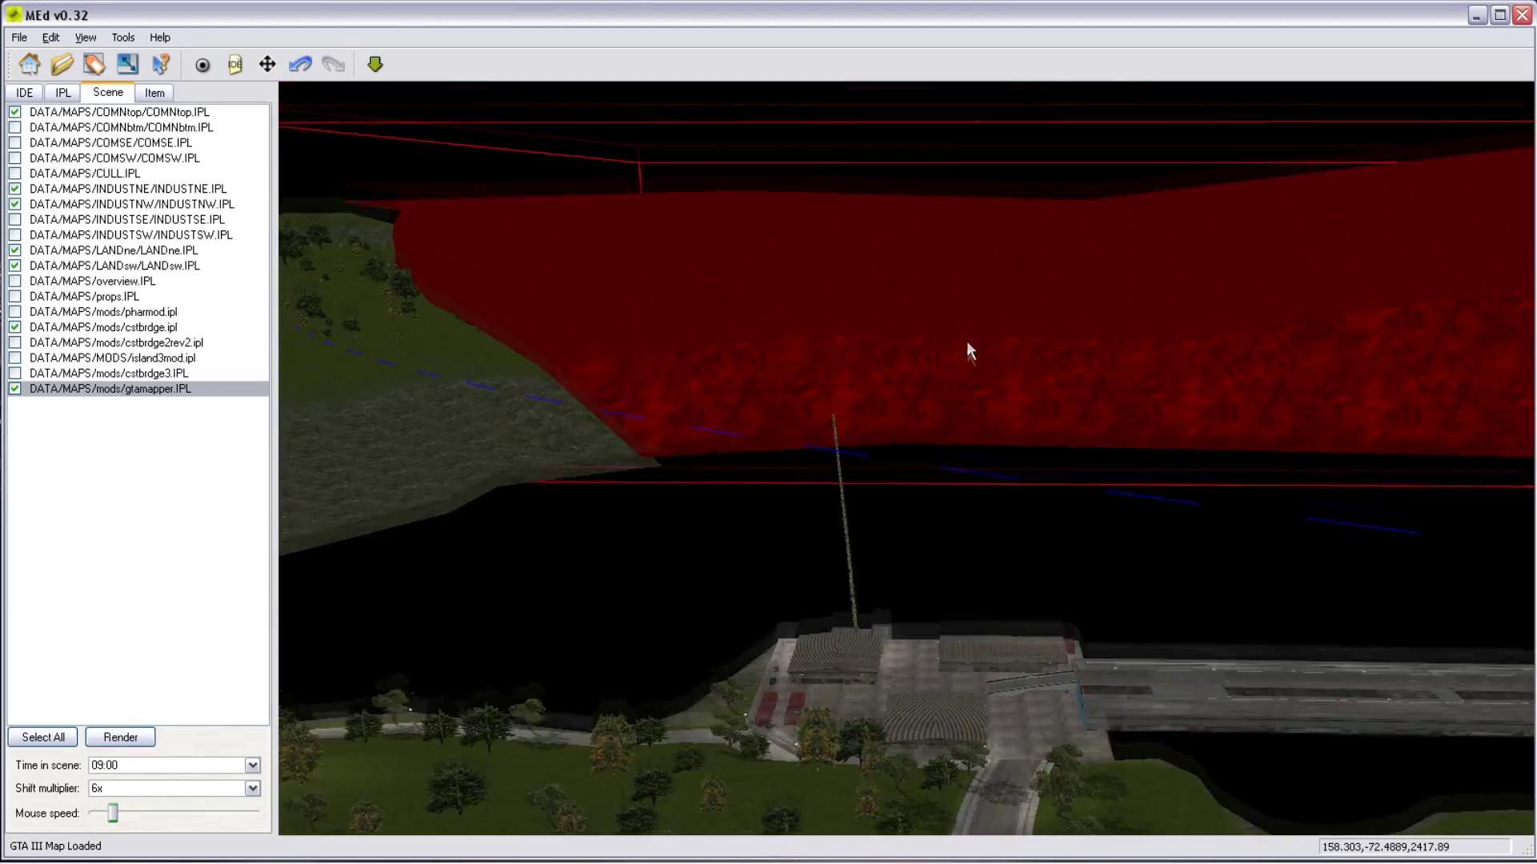
{"action": "right_click_drag", "start_coordinate": [967, 342], "coordinate": [966, 338]}
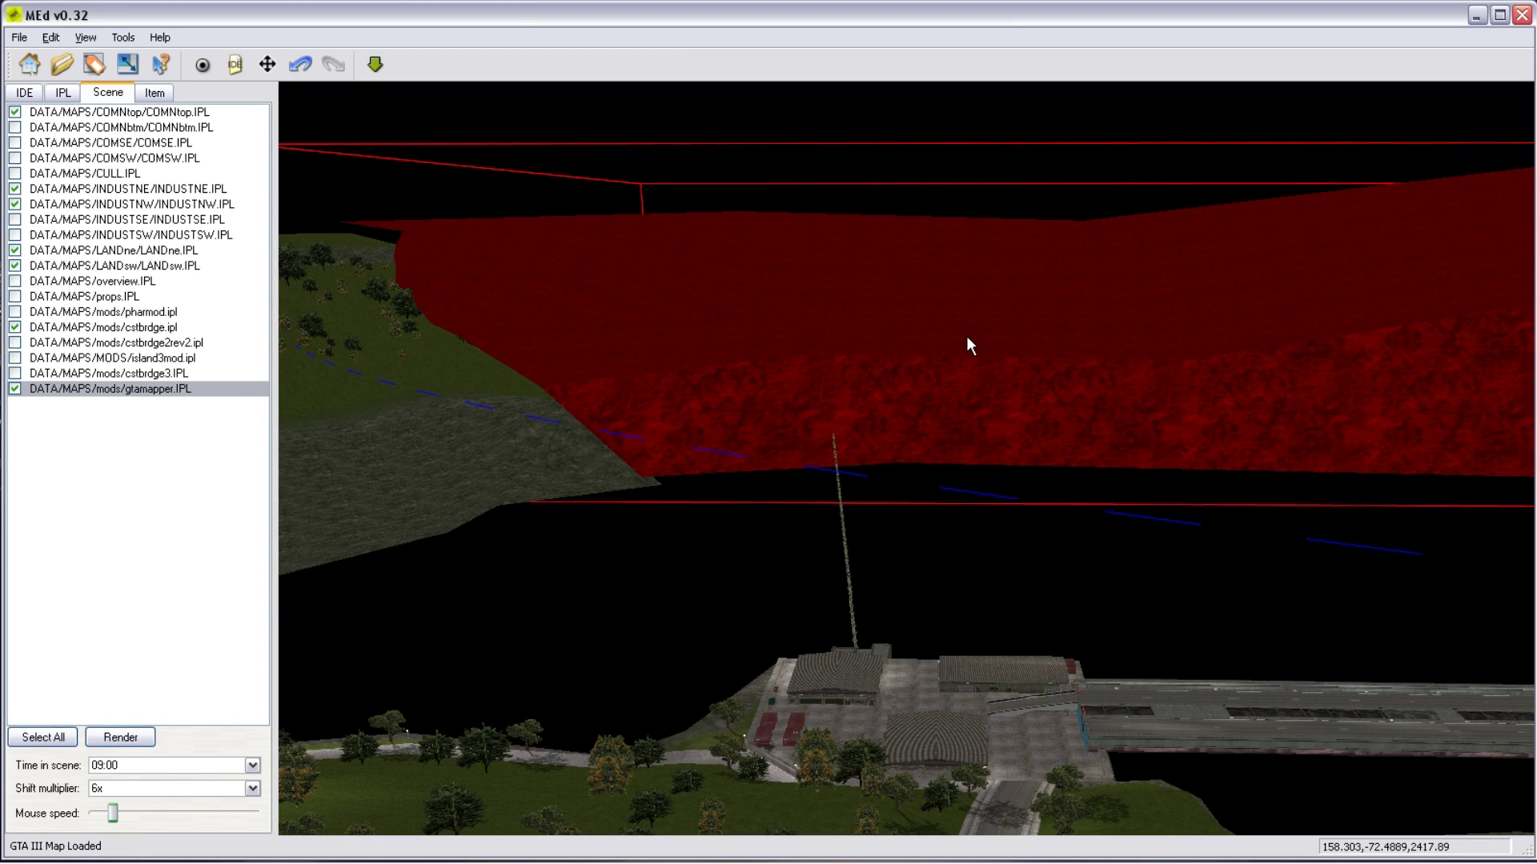
{"action": "right_click_drag", "start_coordinate": [966, 337], "coordinate": [989, 331]}
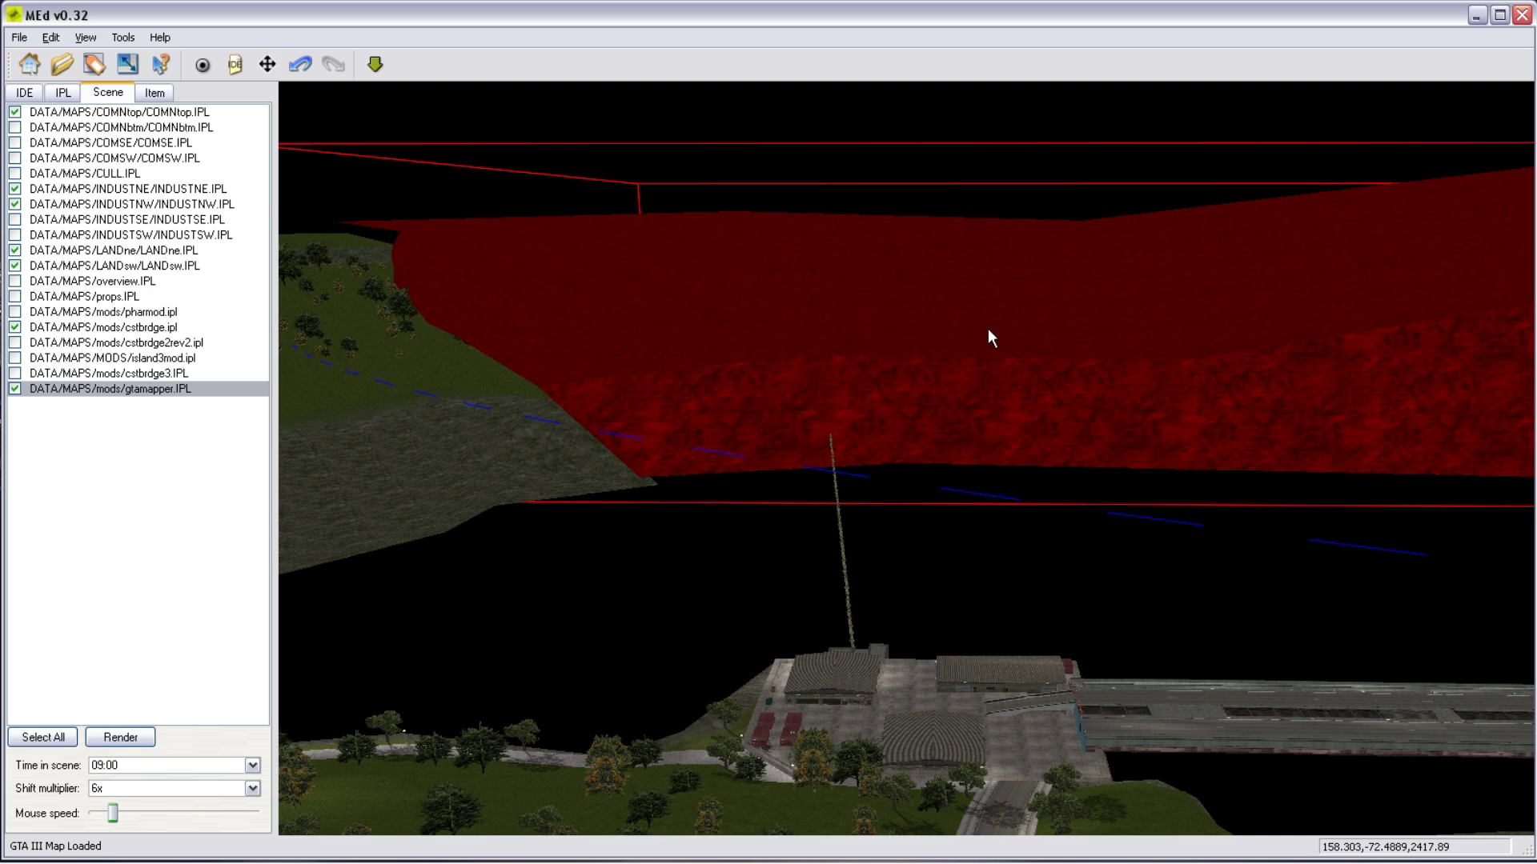
{"action": "key", "text": "Right"}
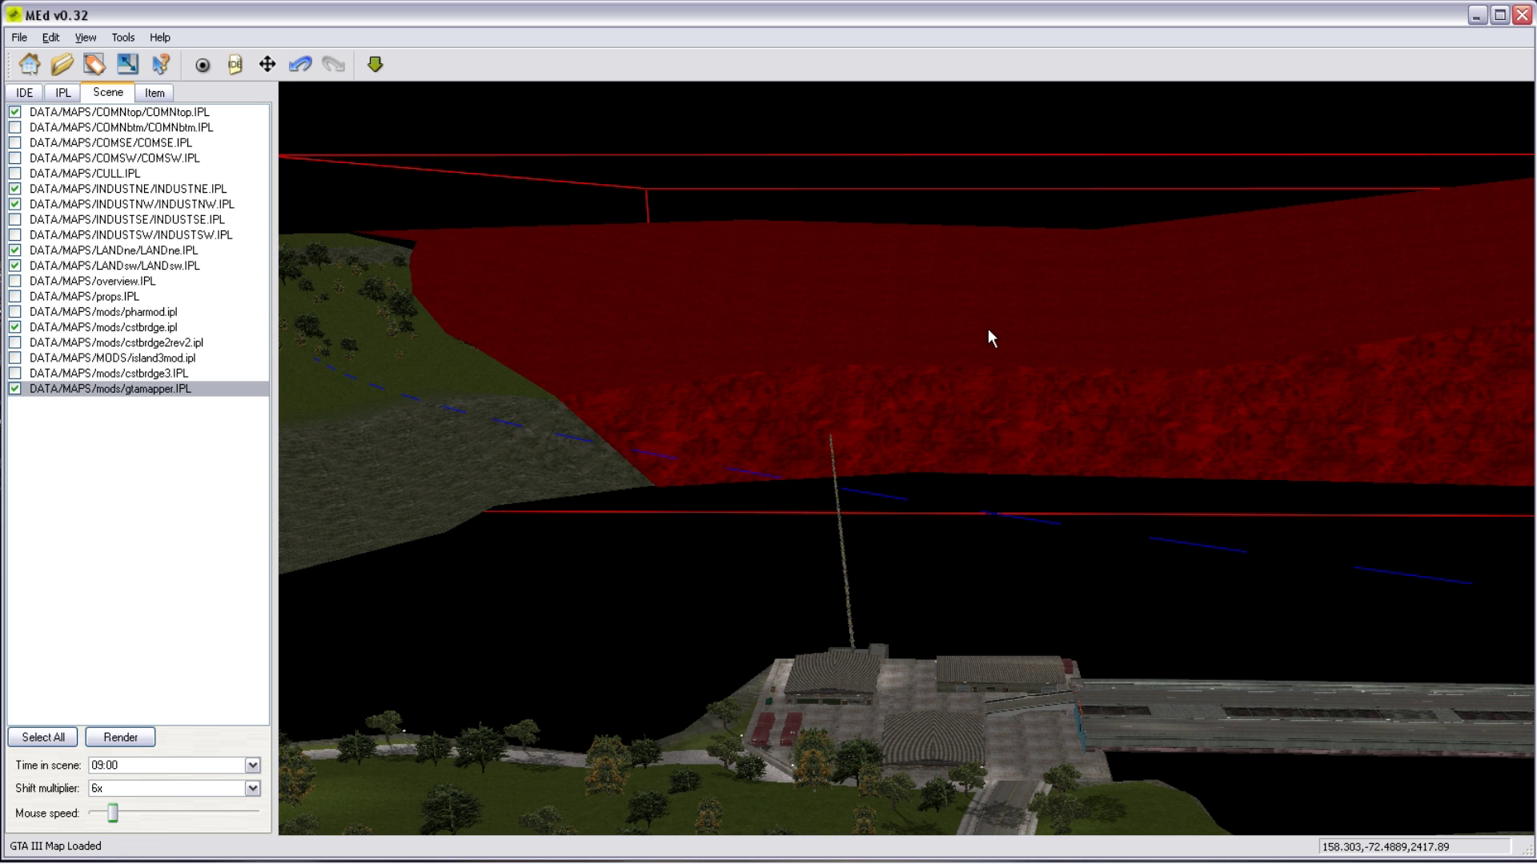
Inspect the hilly island's edge and the coast object's bounding box from a raised camera position.
{"action": "left_click_drag", "start_coordinate": [831, 554], "coordinate": [603, 535]}
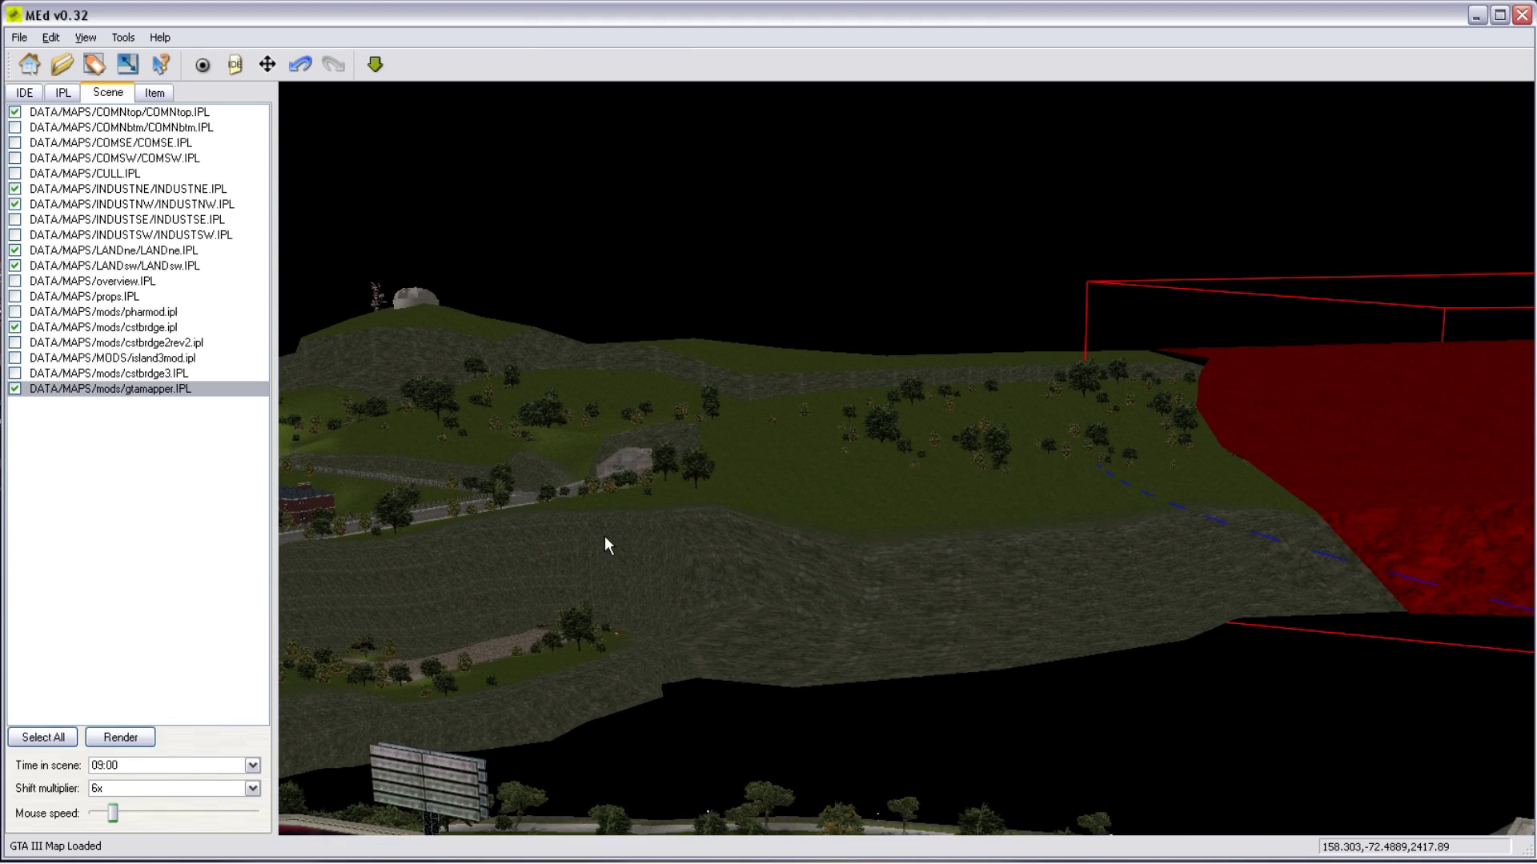
{"action": "scroll", "coordinate": [603, 536], "scroll_direction": "up", "scroll_amount": 3}
{"action": "scroll", "coordinate": [604, 535], "scroll_direction": "up", "scroll_amount": 3}
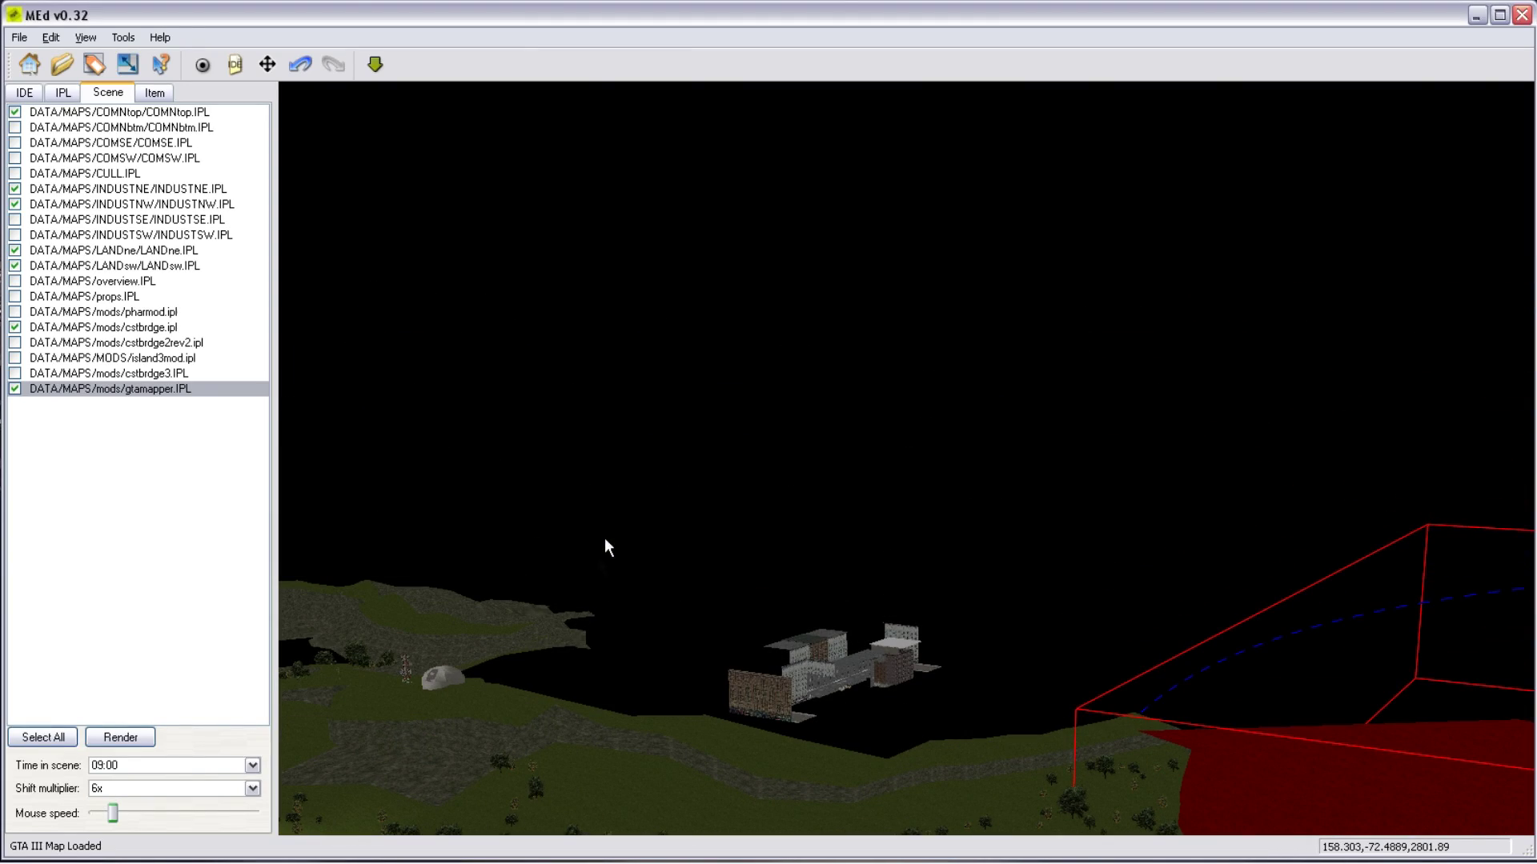
{"action": "right_click_drag", "start_coordinate": [899, 617], "coordinate": [758, 424]}
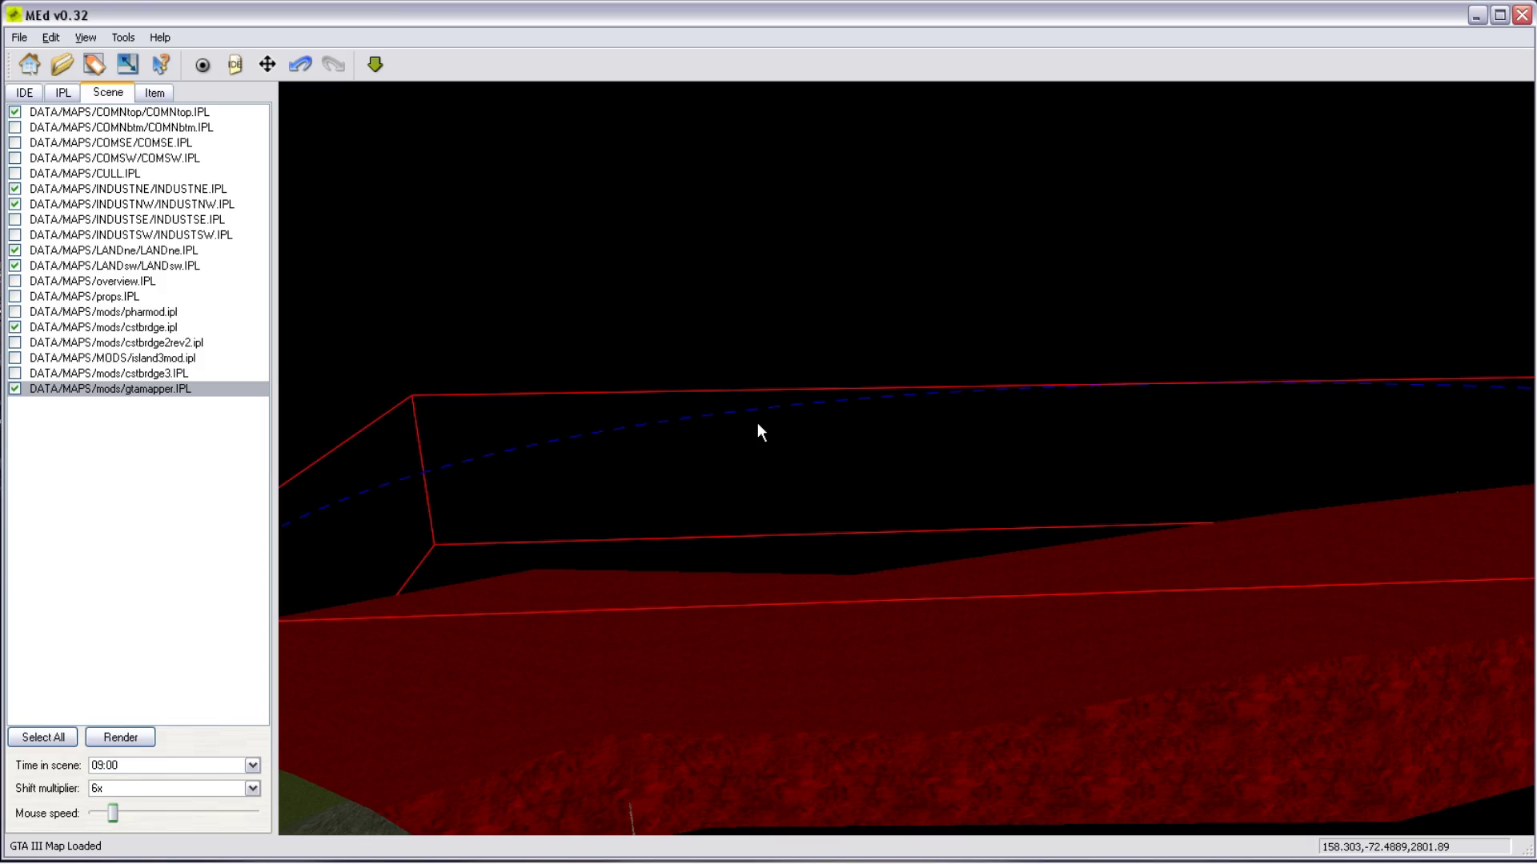
Pull the camera back from the hilly island's edge to view the whole coast object above the stadium island and bridges.
{"action": "key", "text": "Down"}
{"action": "key", "text": "s"}
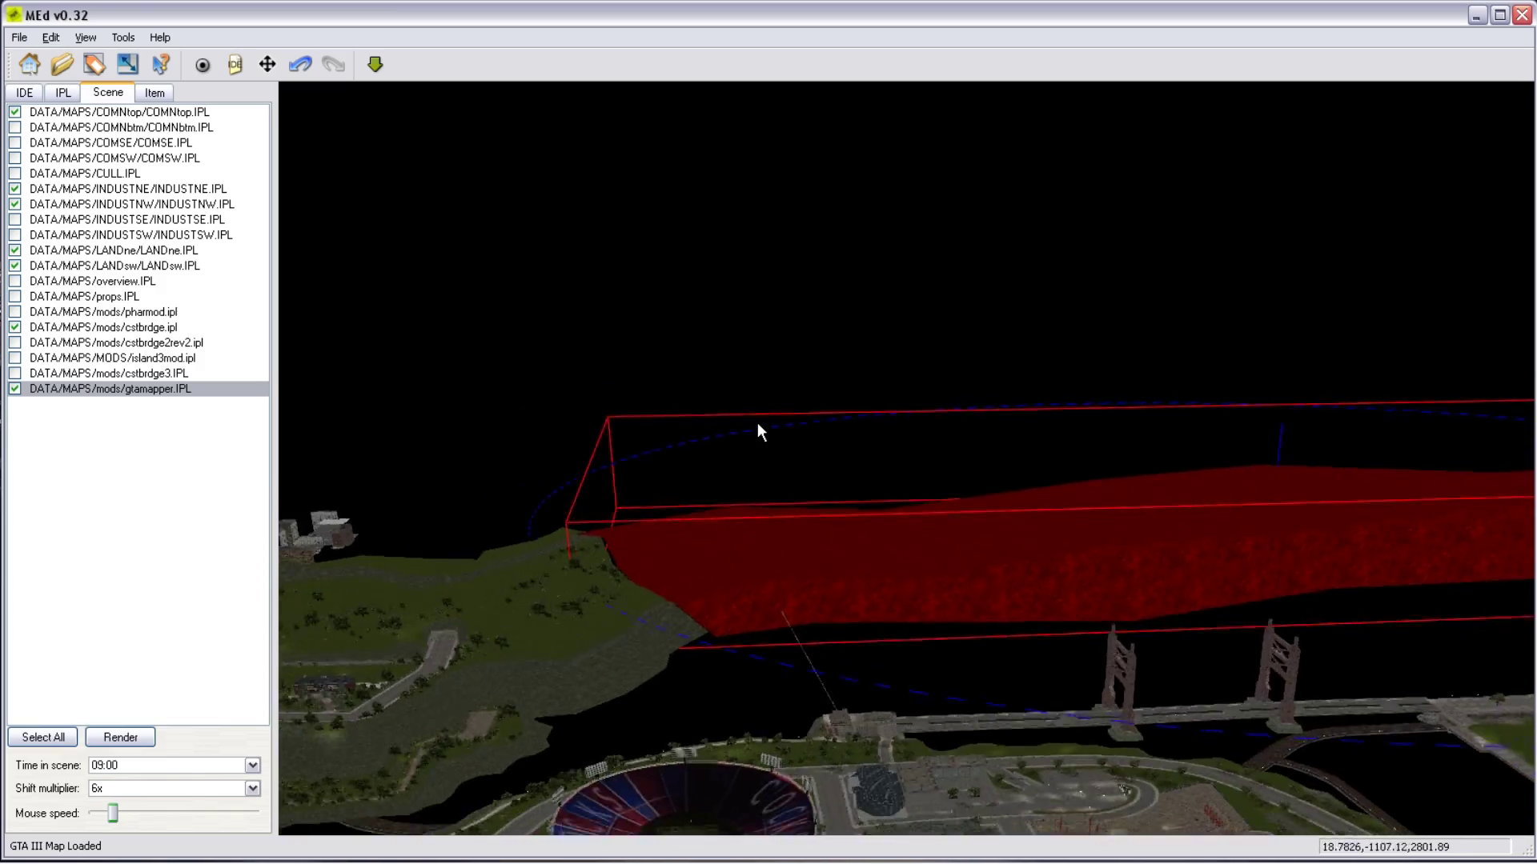
{"action": "key", "text": "s"}
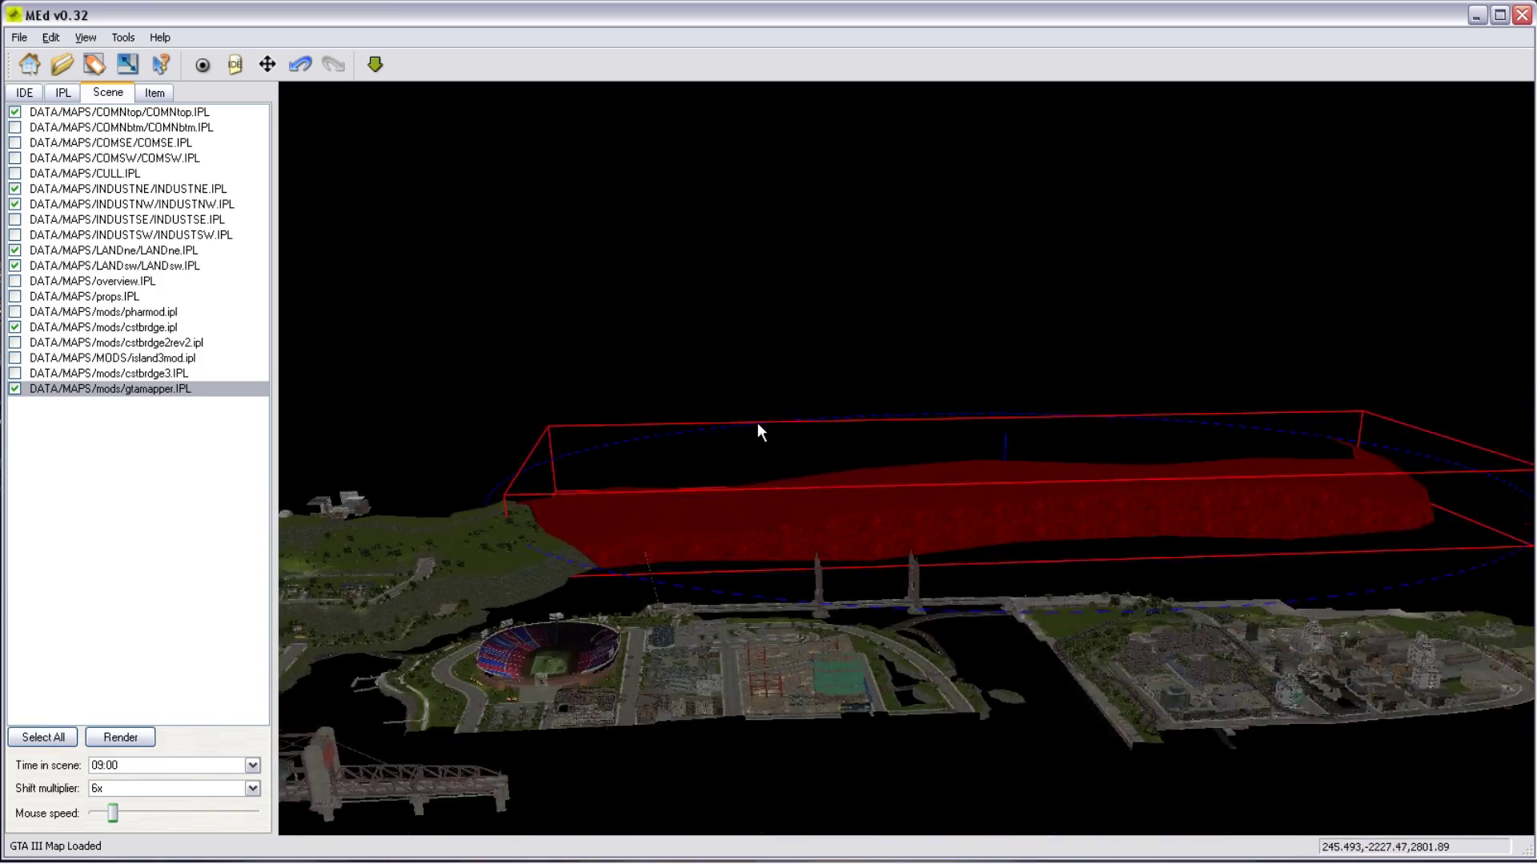
{"action": "key", "text": "s"}
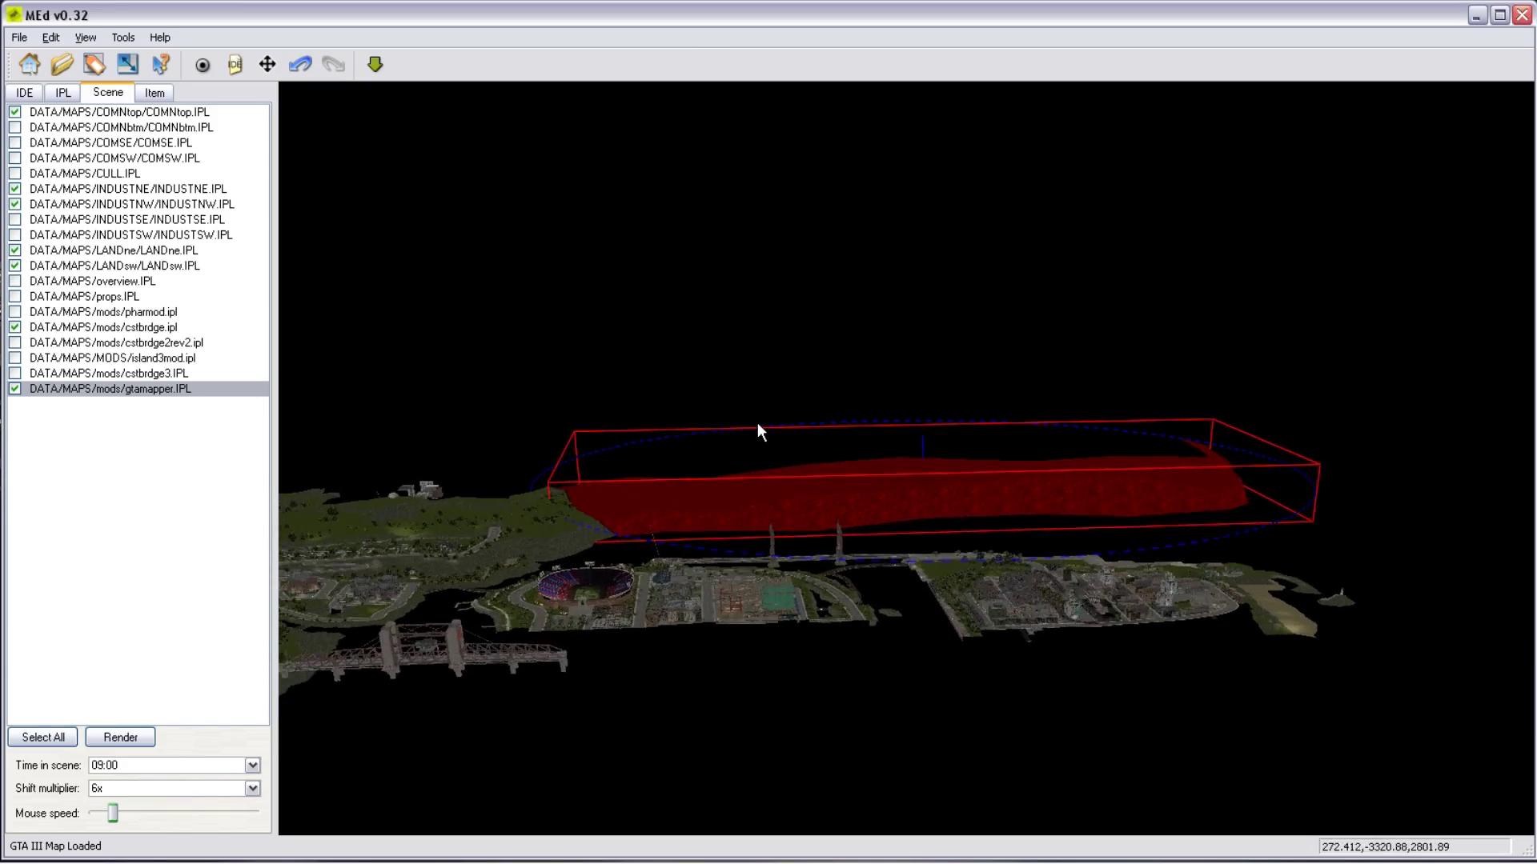
{"action": "key", "text": "a"}
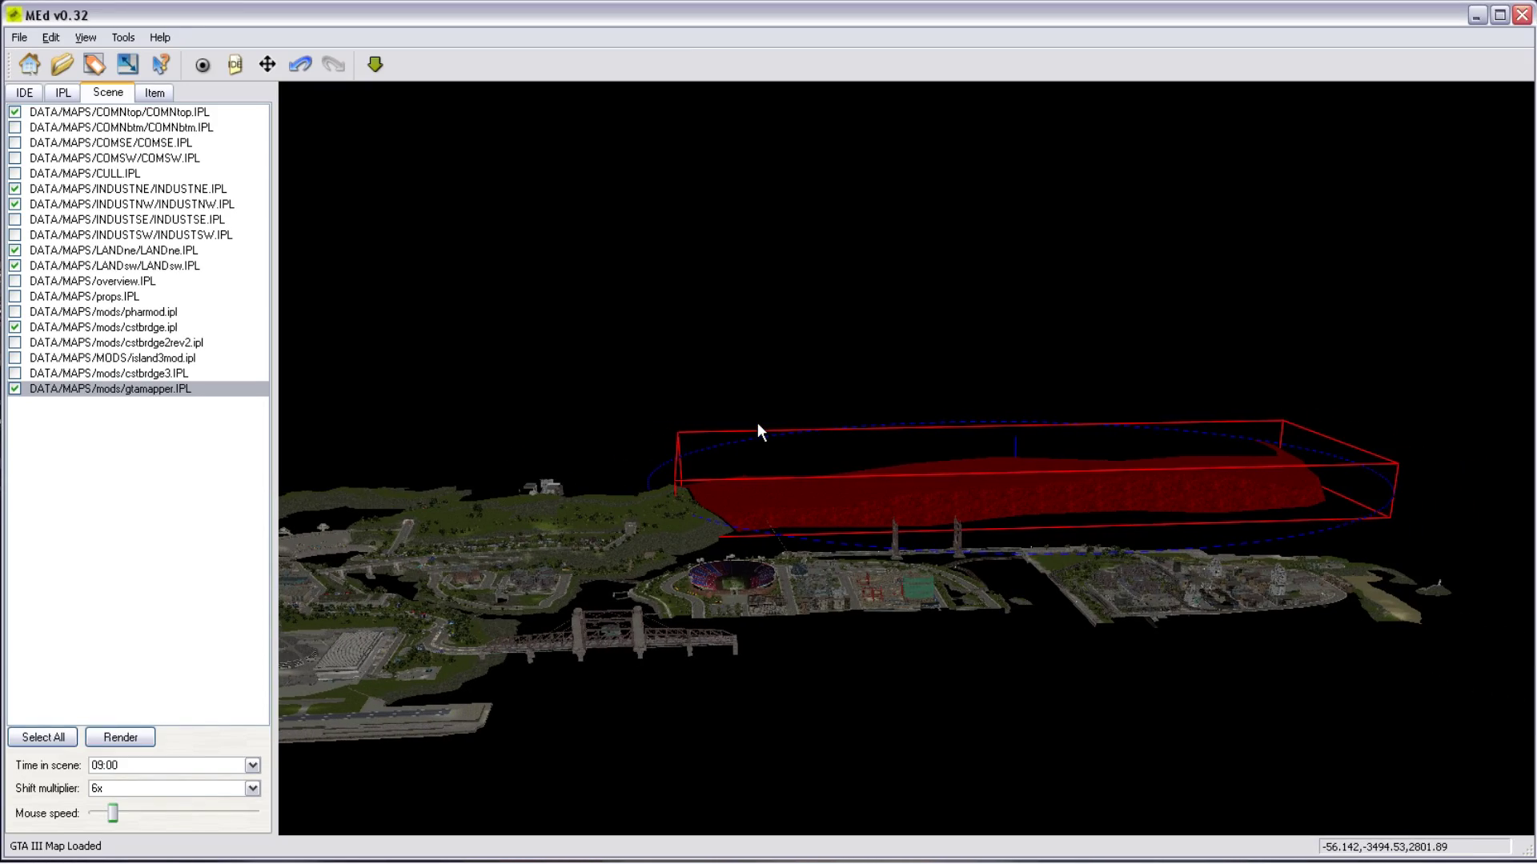
Examine the coast object's size and placement relative to all rendered islands, including the airport runways, from a distant overview.
{"action": "left_click_drag", "start_coordinate": [786, 410], "coordinate": [756, 439]}
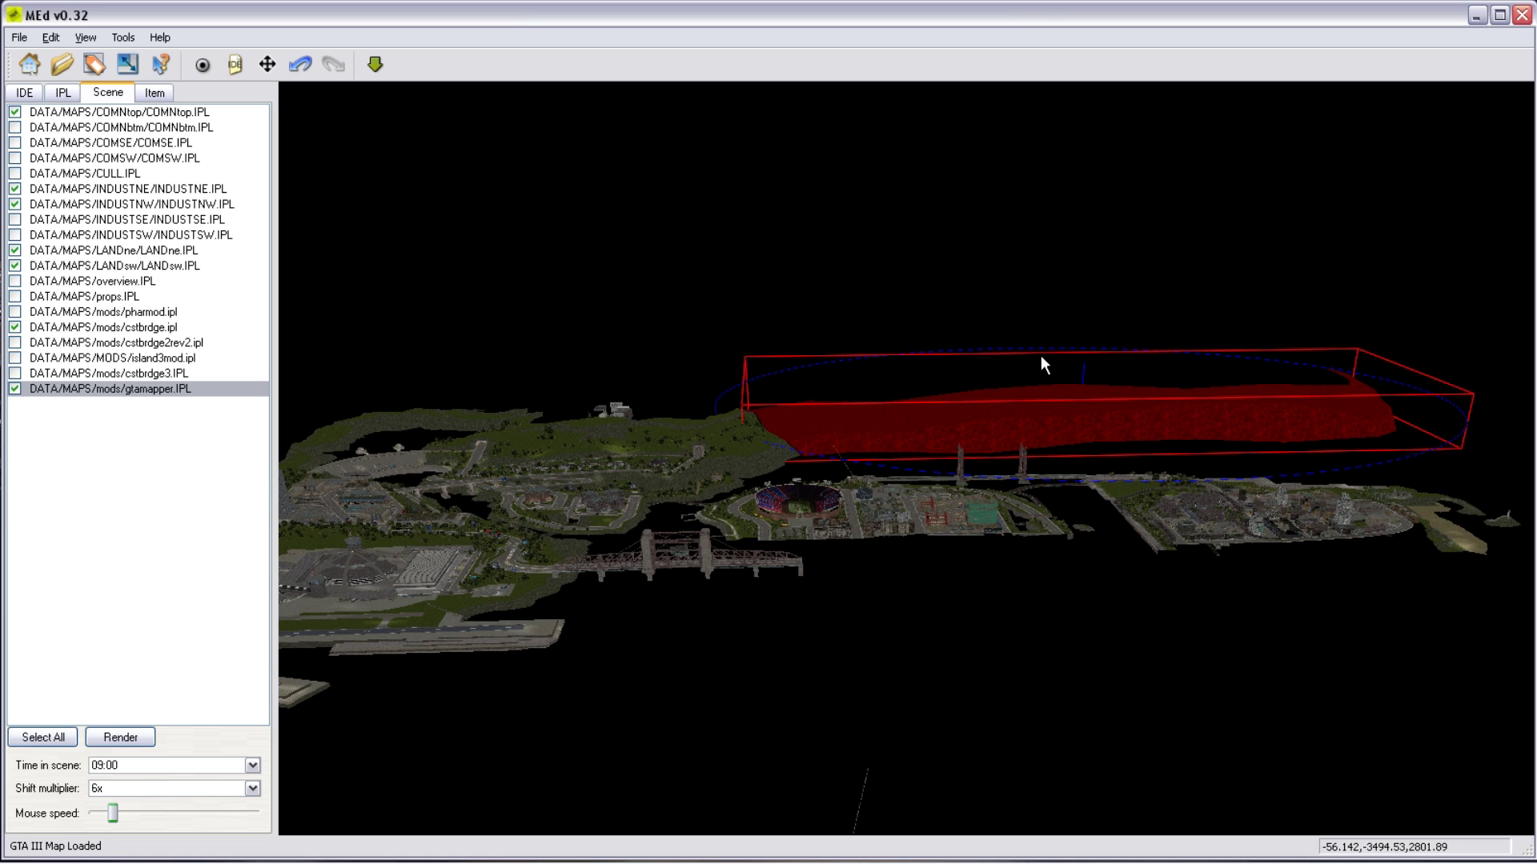
{"action": "key", "text": "s"}
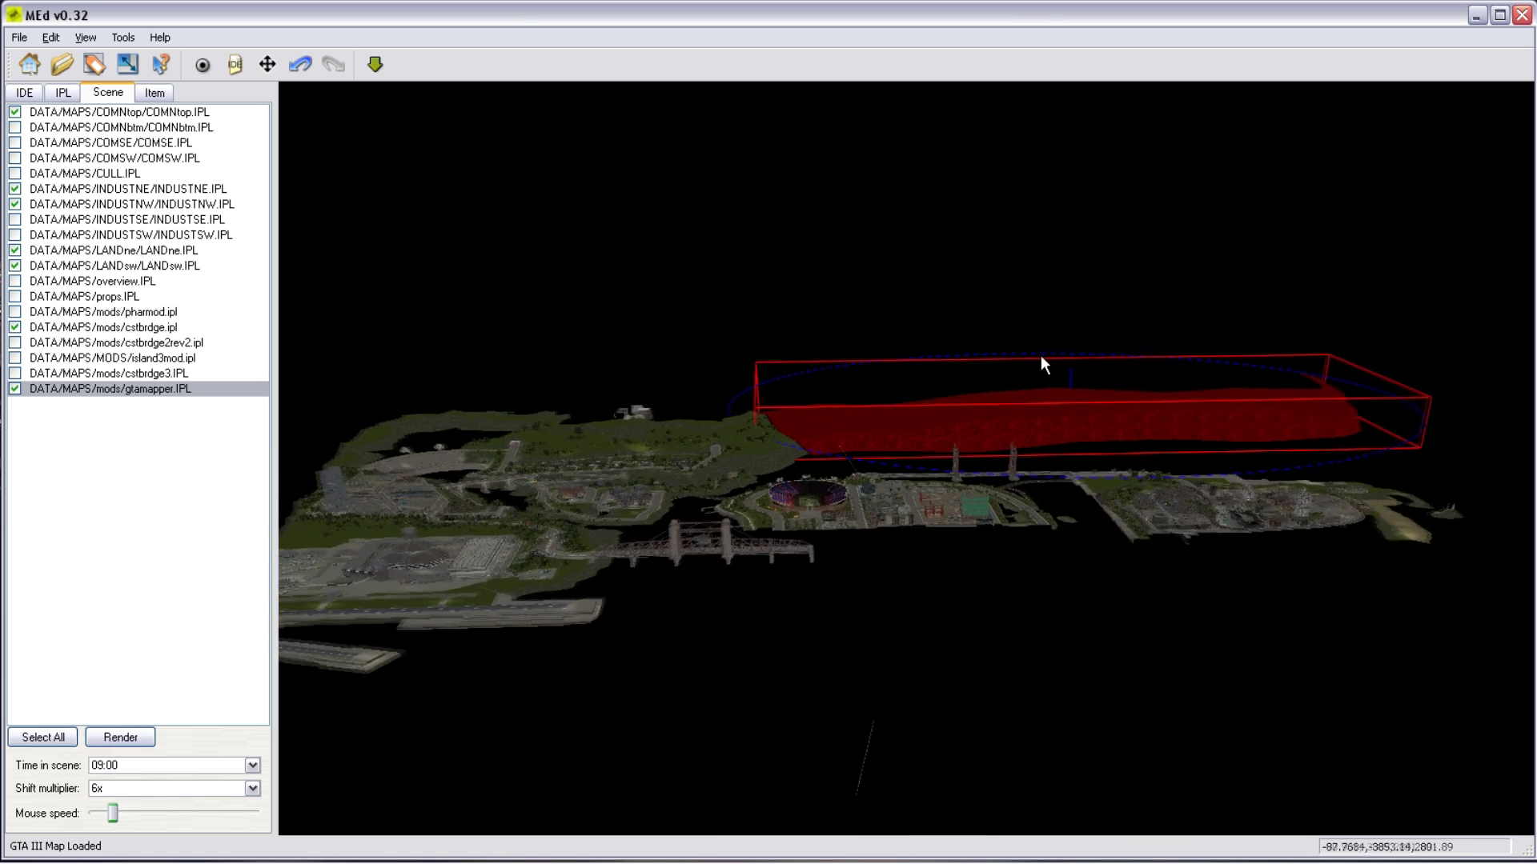
{"action": "key", "text": "a"}
{"action": "key", "text": "a"}
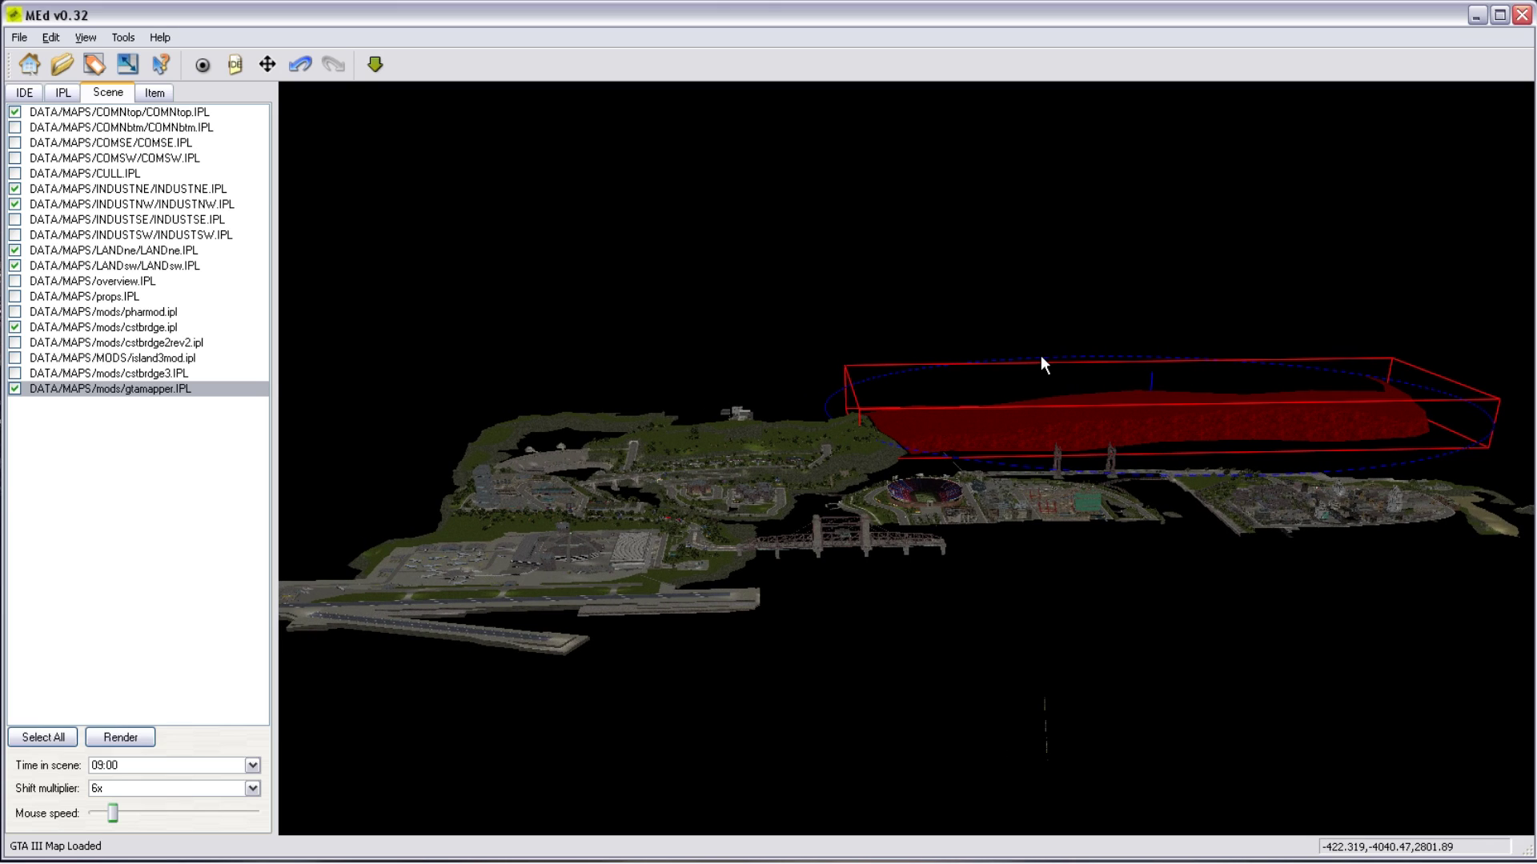
{"action": "key", "text": "d"}
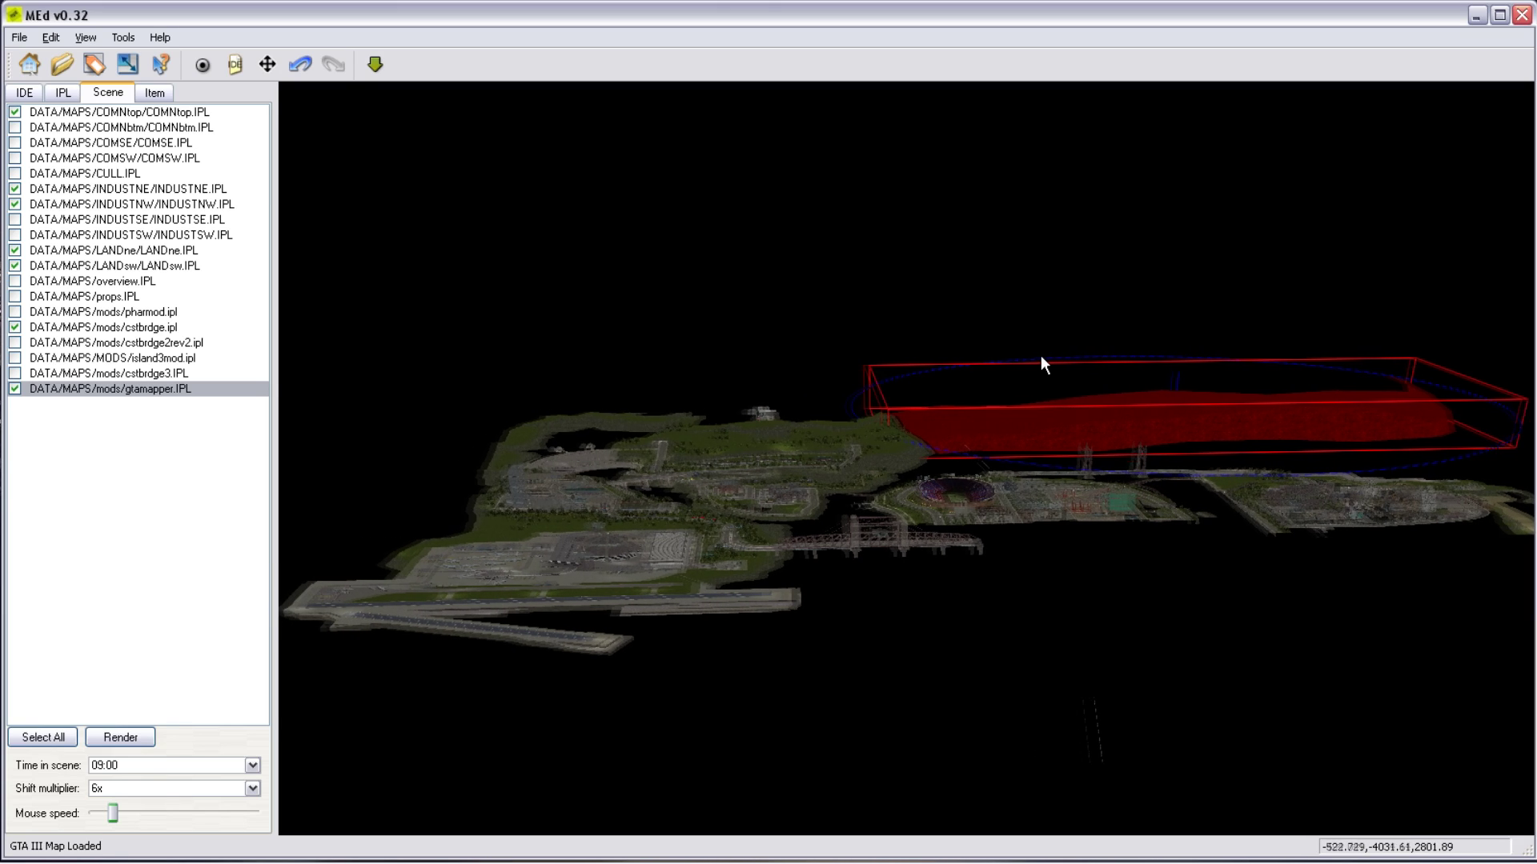
{"action": "key", "text": "d"}
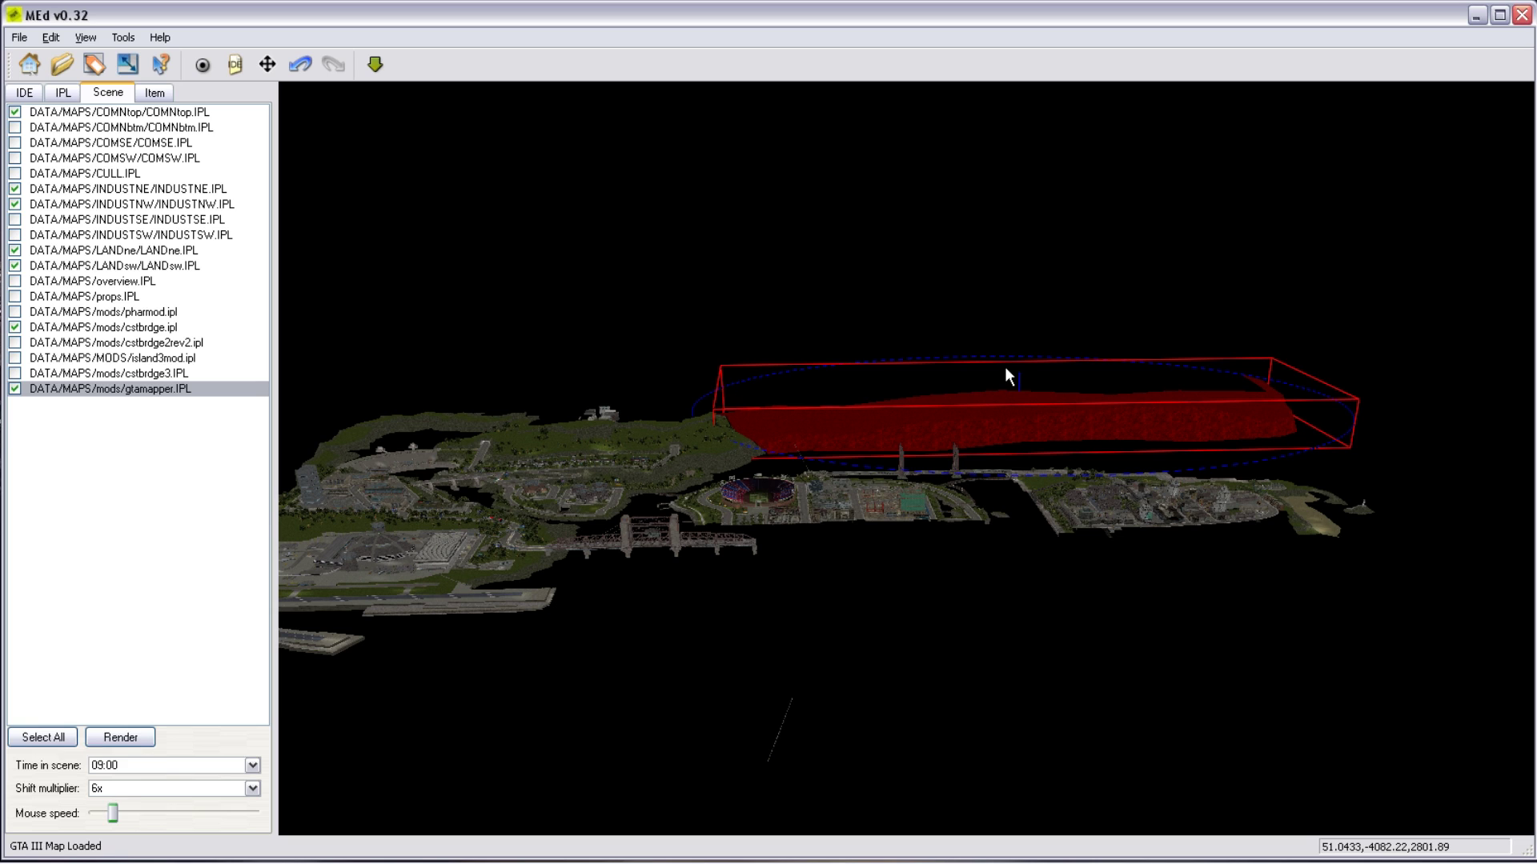
{"action": "left_click_drag", "start_coordinate": [1029, 328], "coordinate": [1008, 395]}
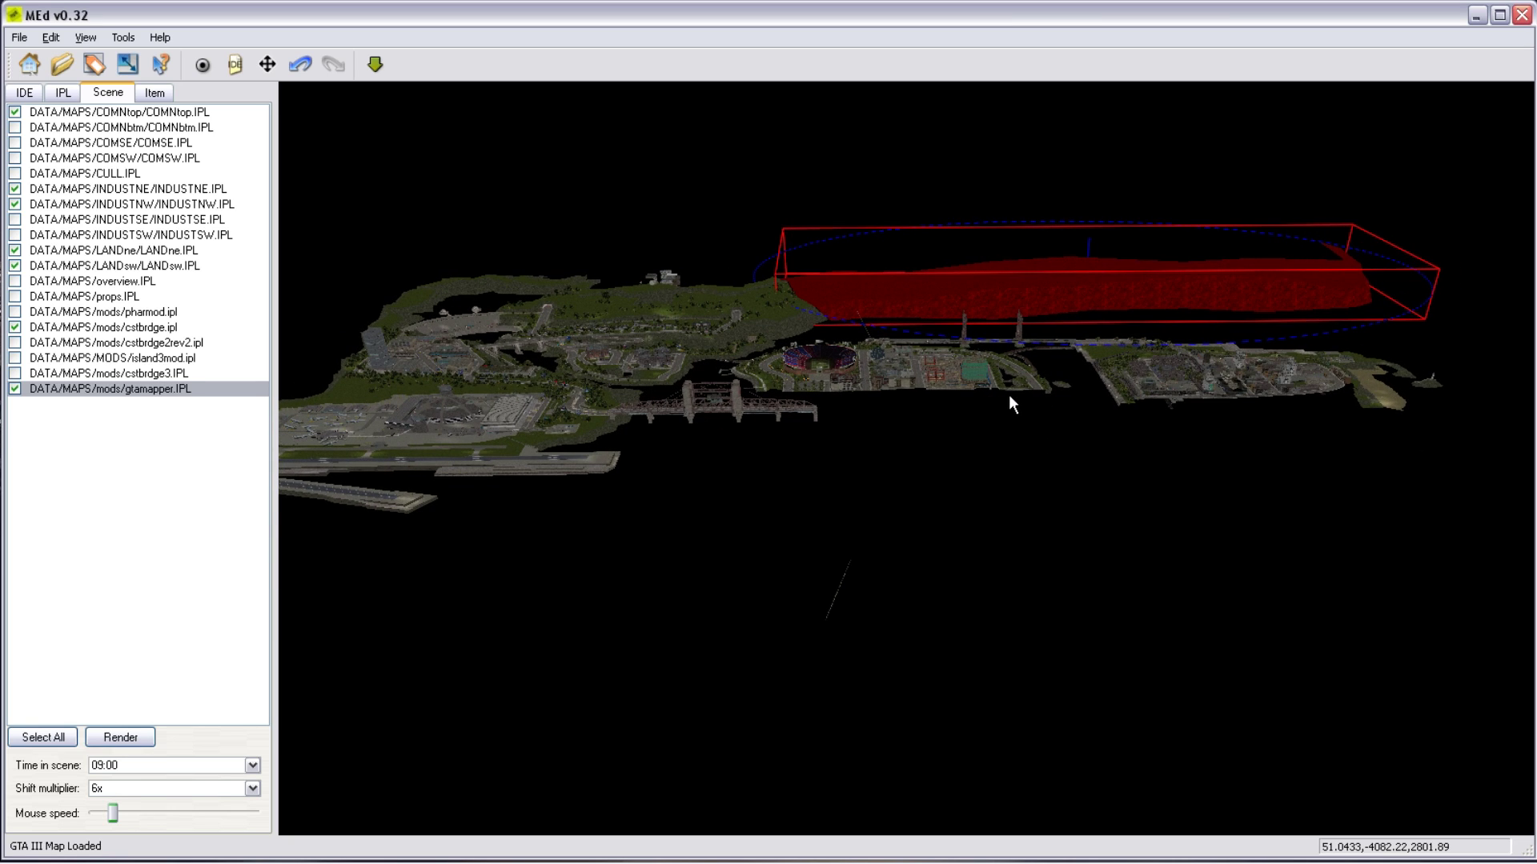